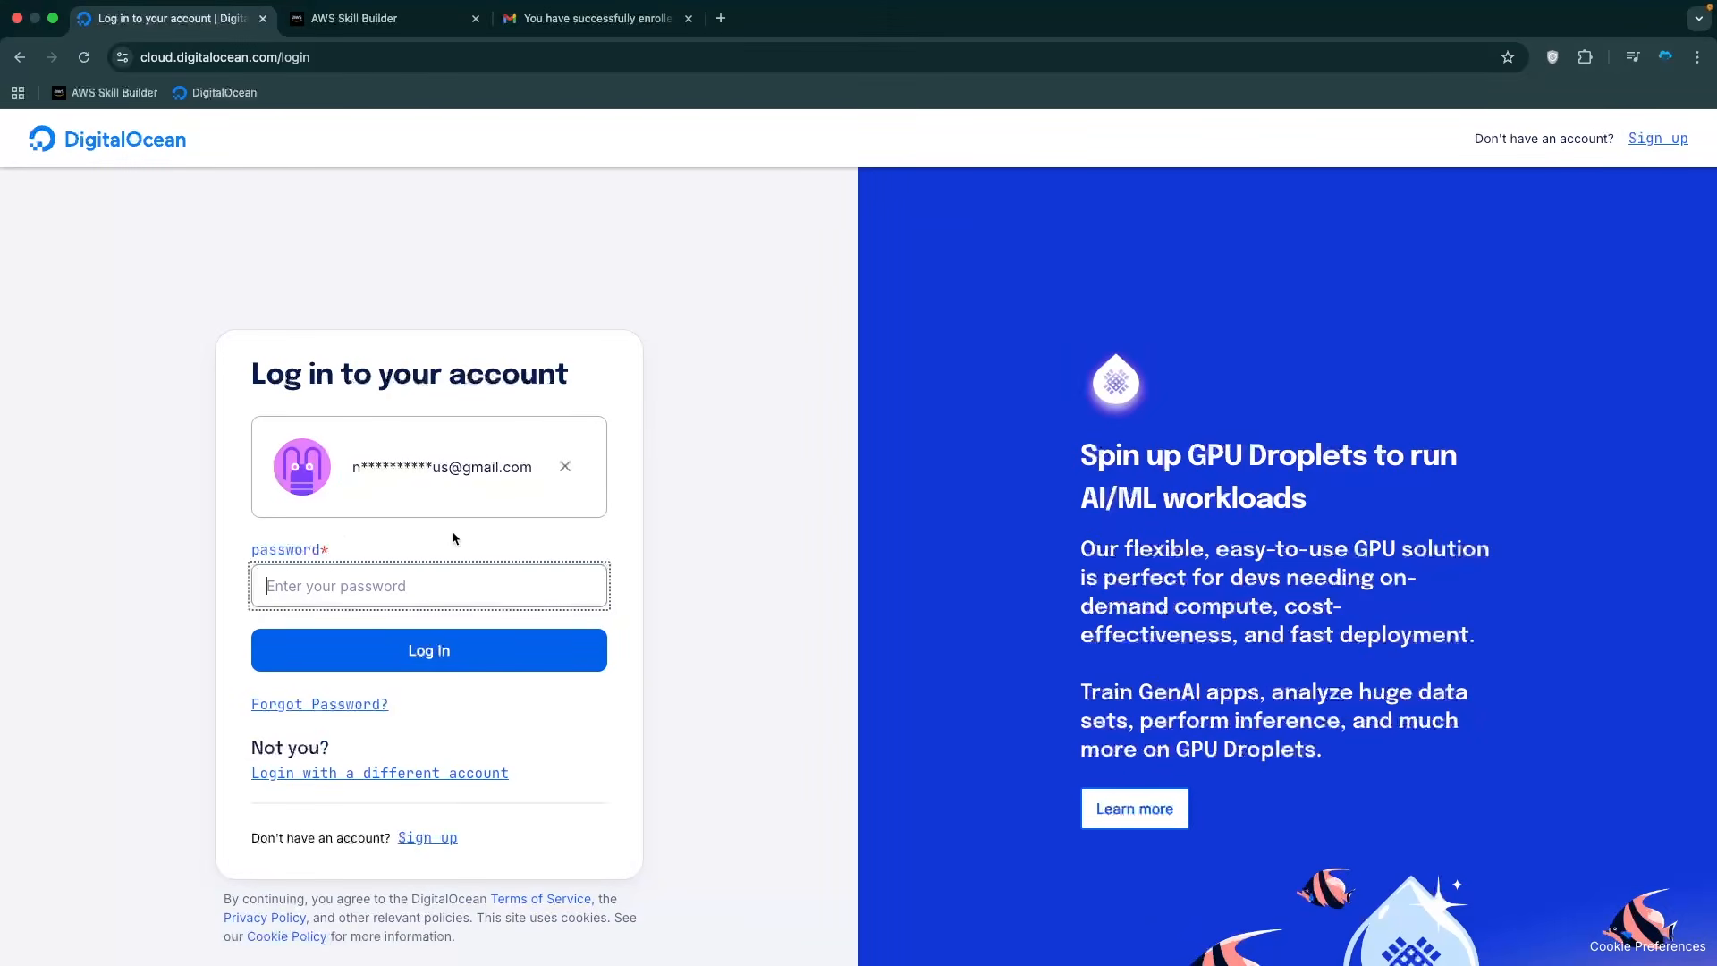
# Sign in to DigitalOcean with the account password.
pyautogui.write('••')
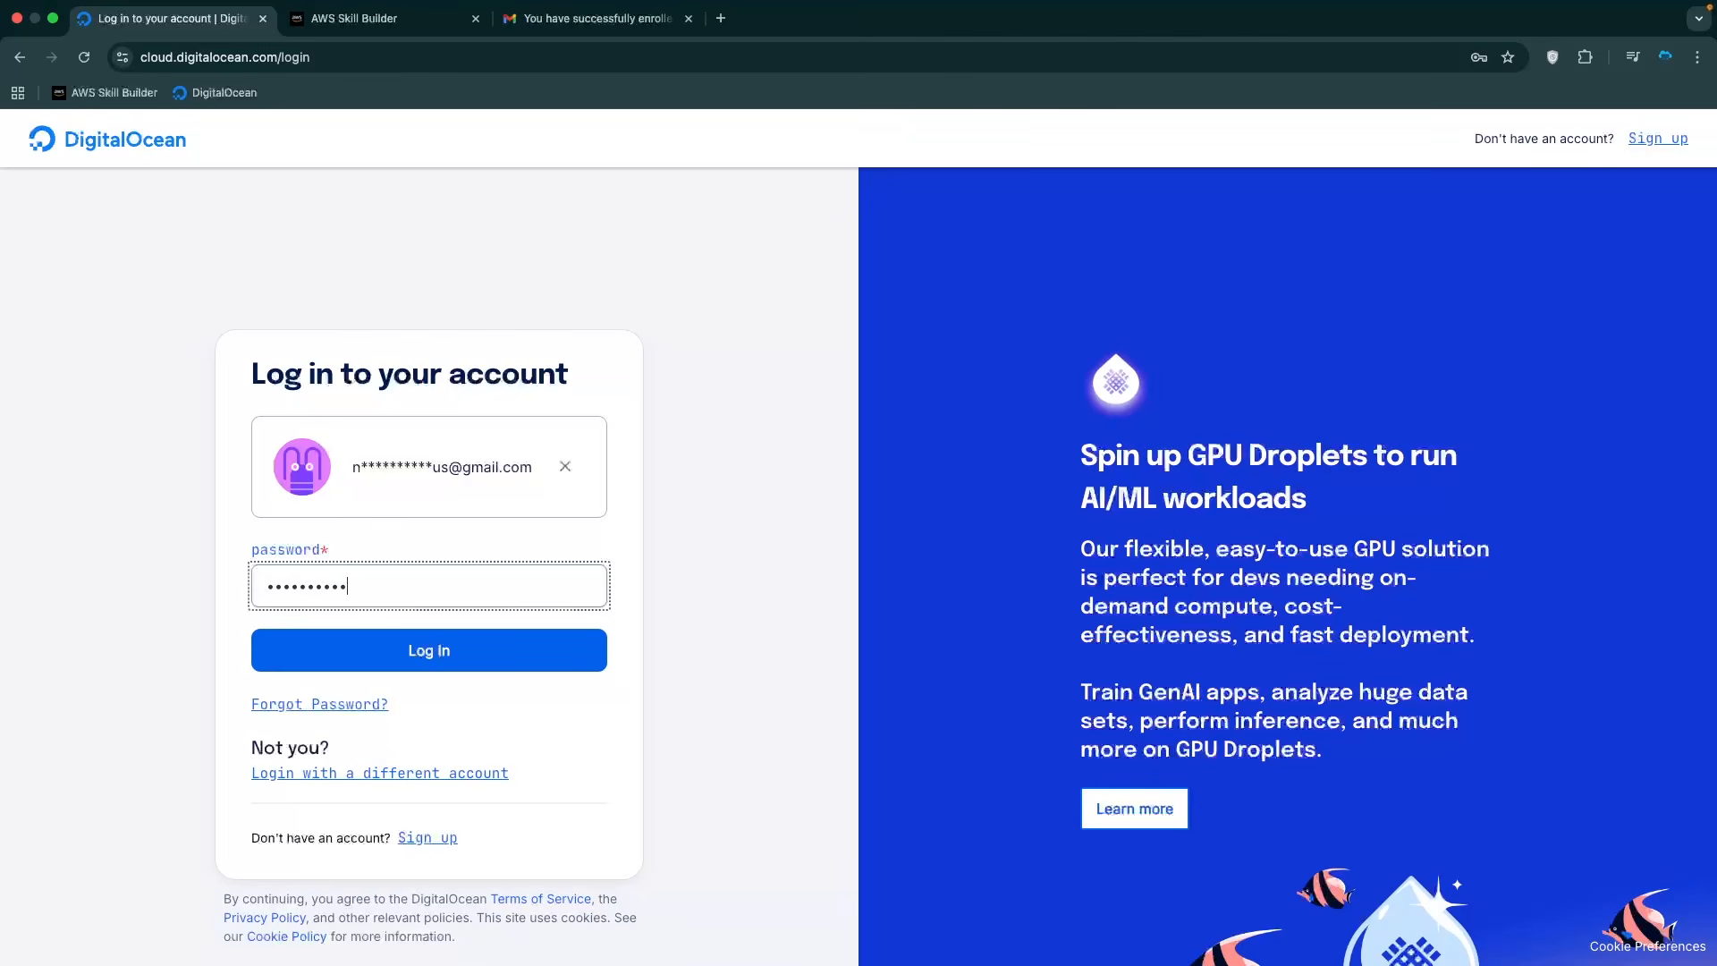
pyautogui.press('Return')
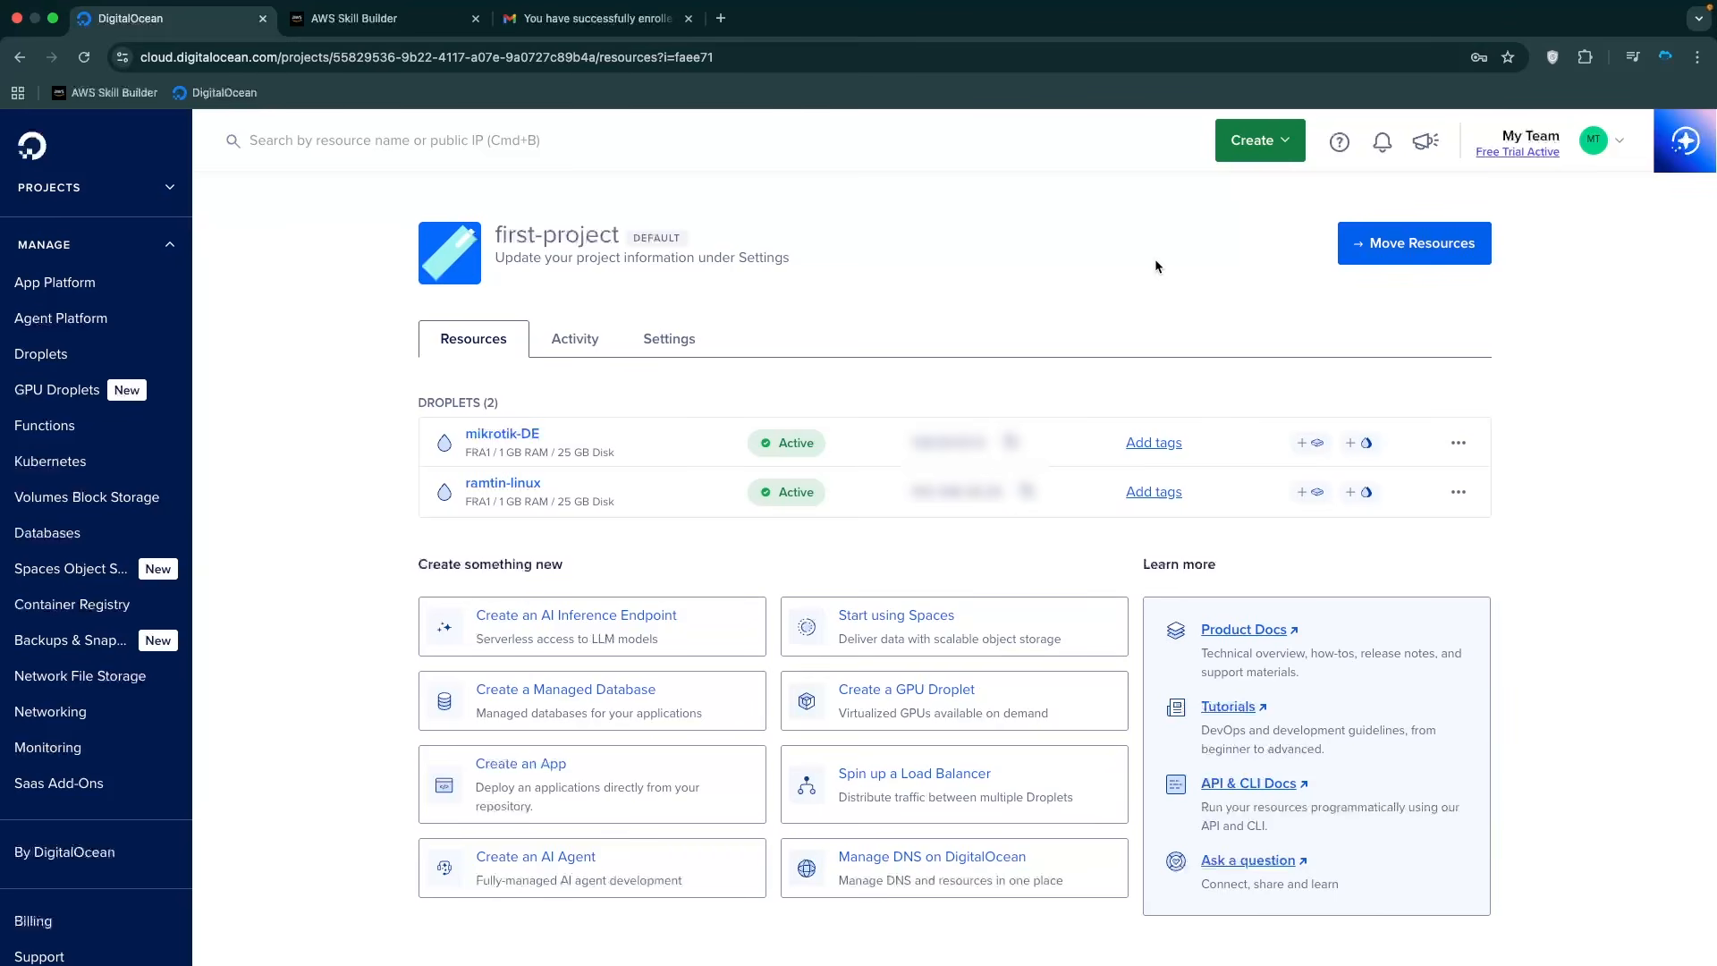
# Start a new droplet and set its region to Frankfurt FRA1, after briefly checking New York.
pyautogui.click(1270, 141)
pyautogui.click(1320, 239)
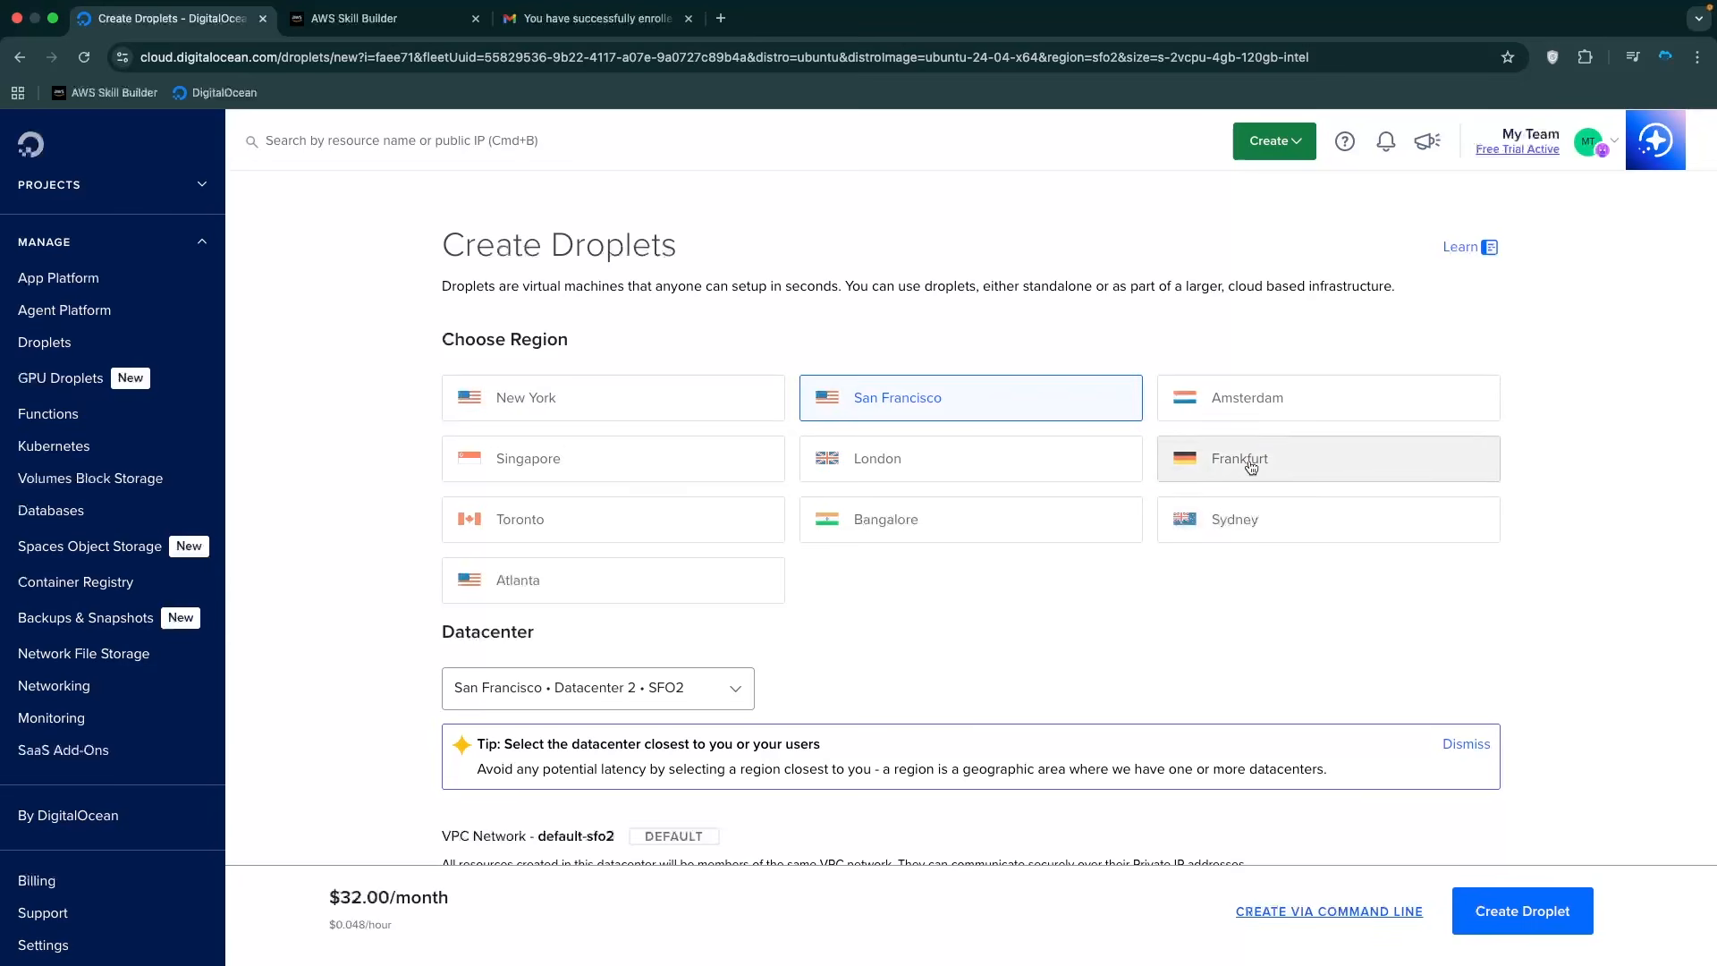
pyautogui.click(1220, 465)
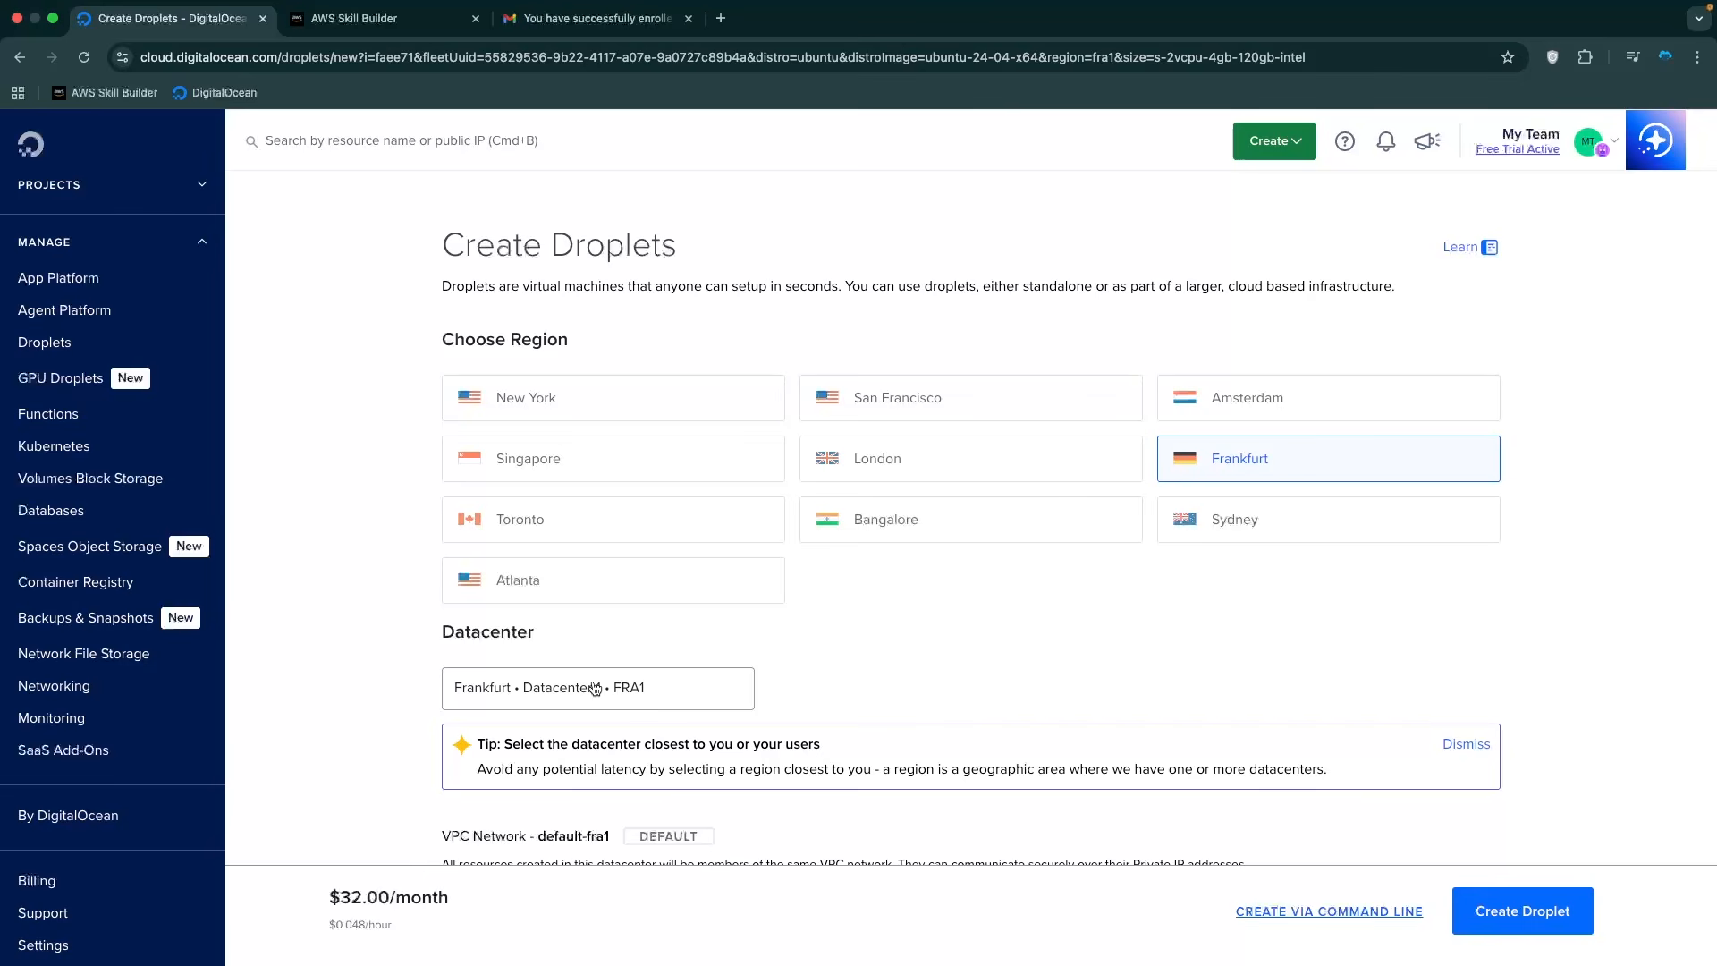
pyautogui.click(536, 400)
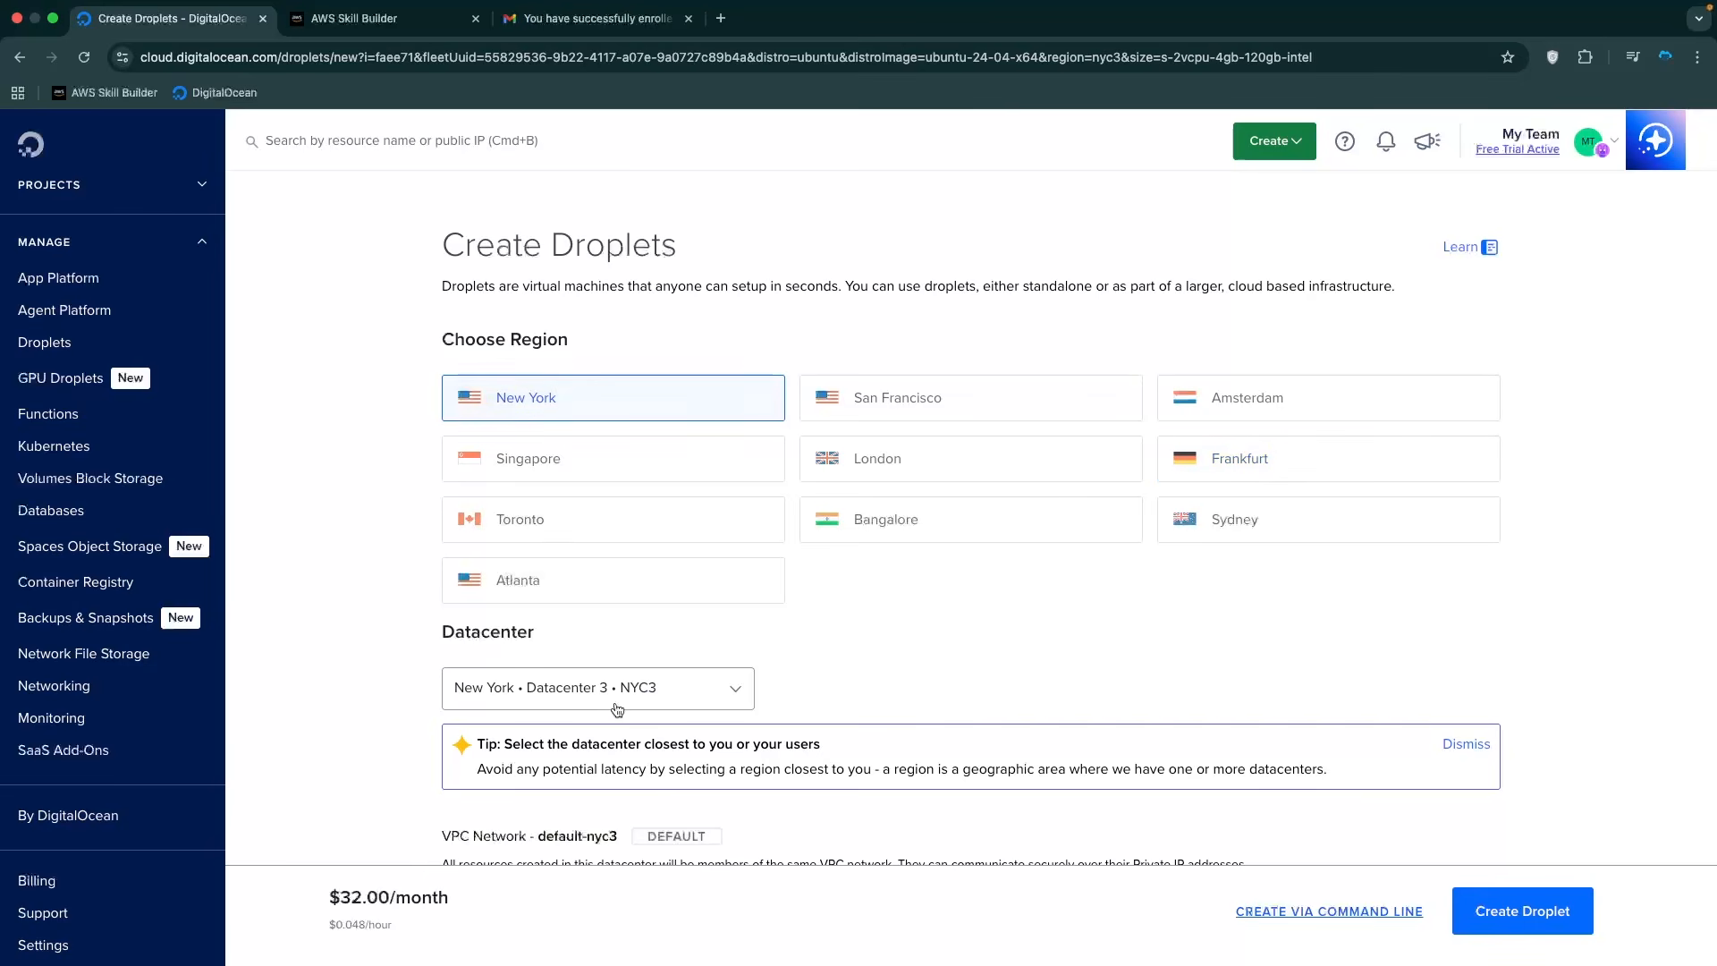
pyautogui.click(691, 697)
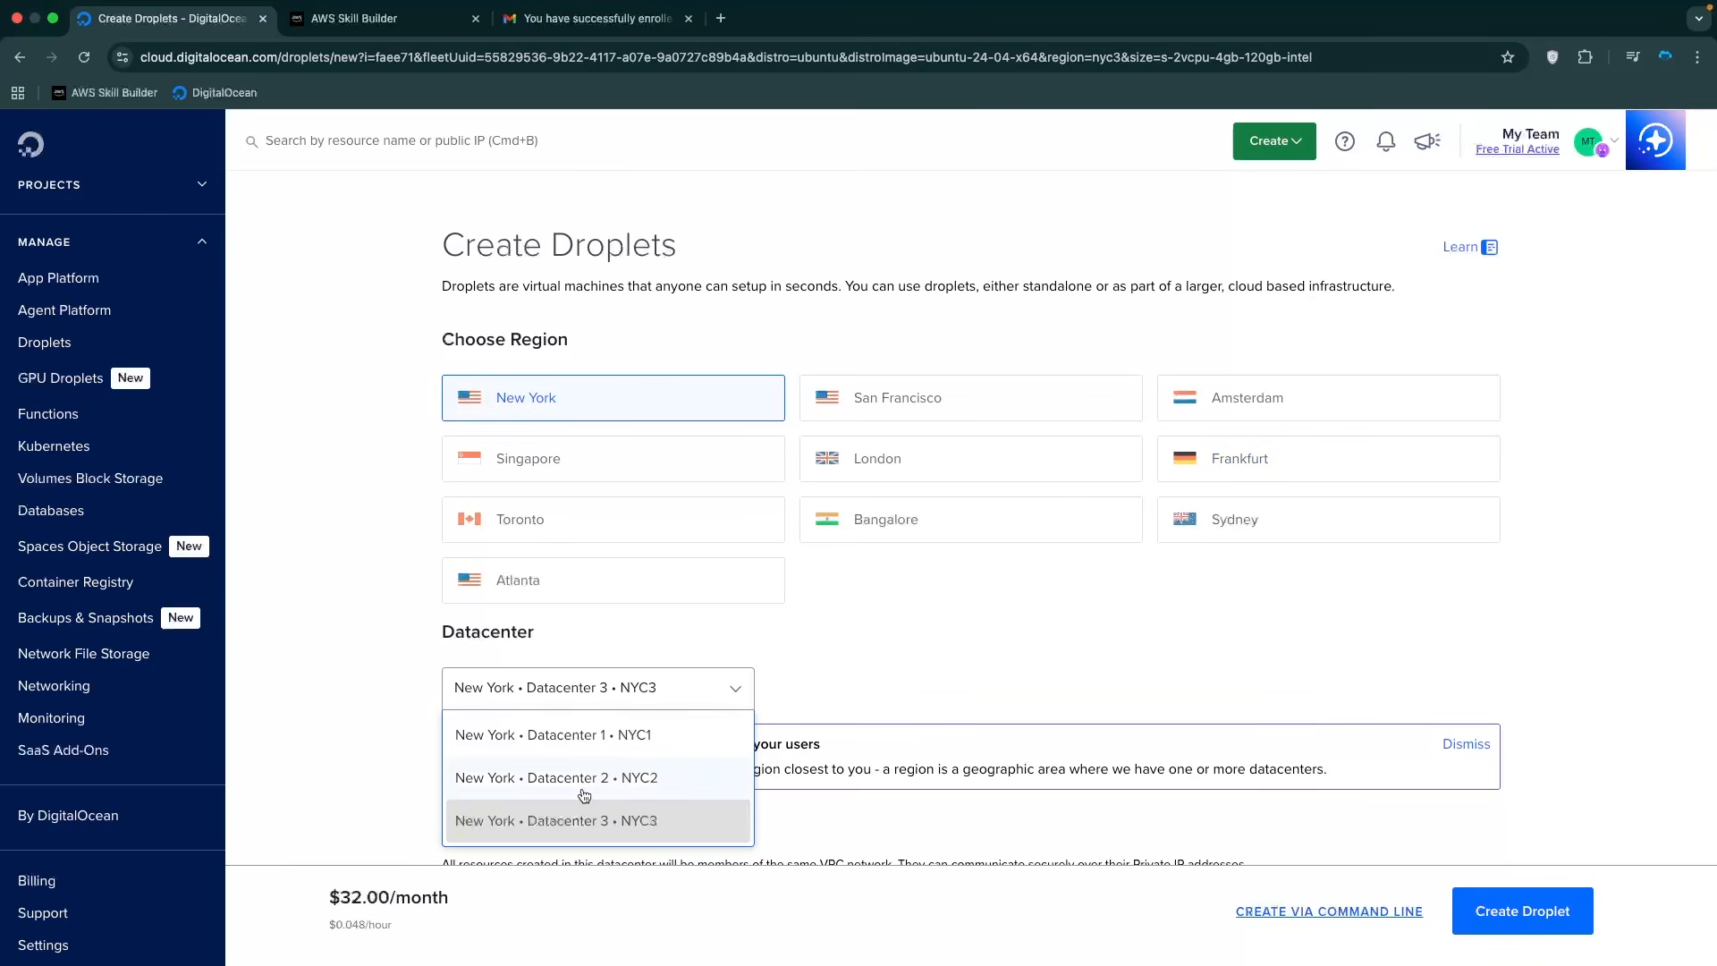
pyautogui.click(1001, 661)
pyautogui.click(1243, 461)
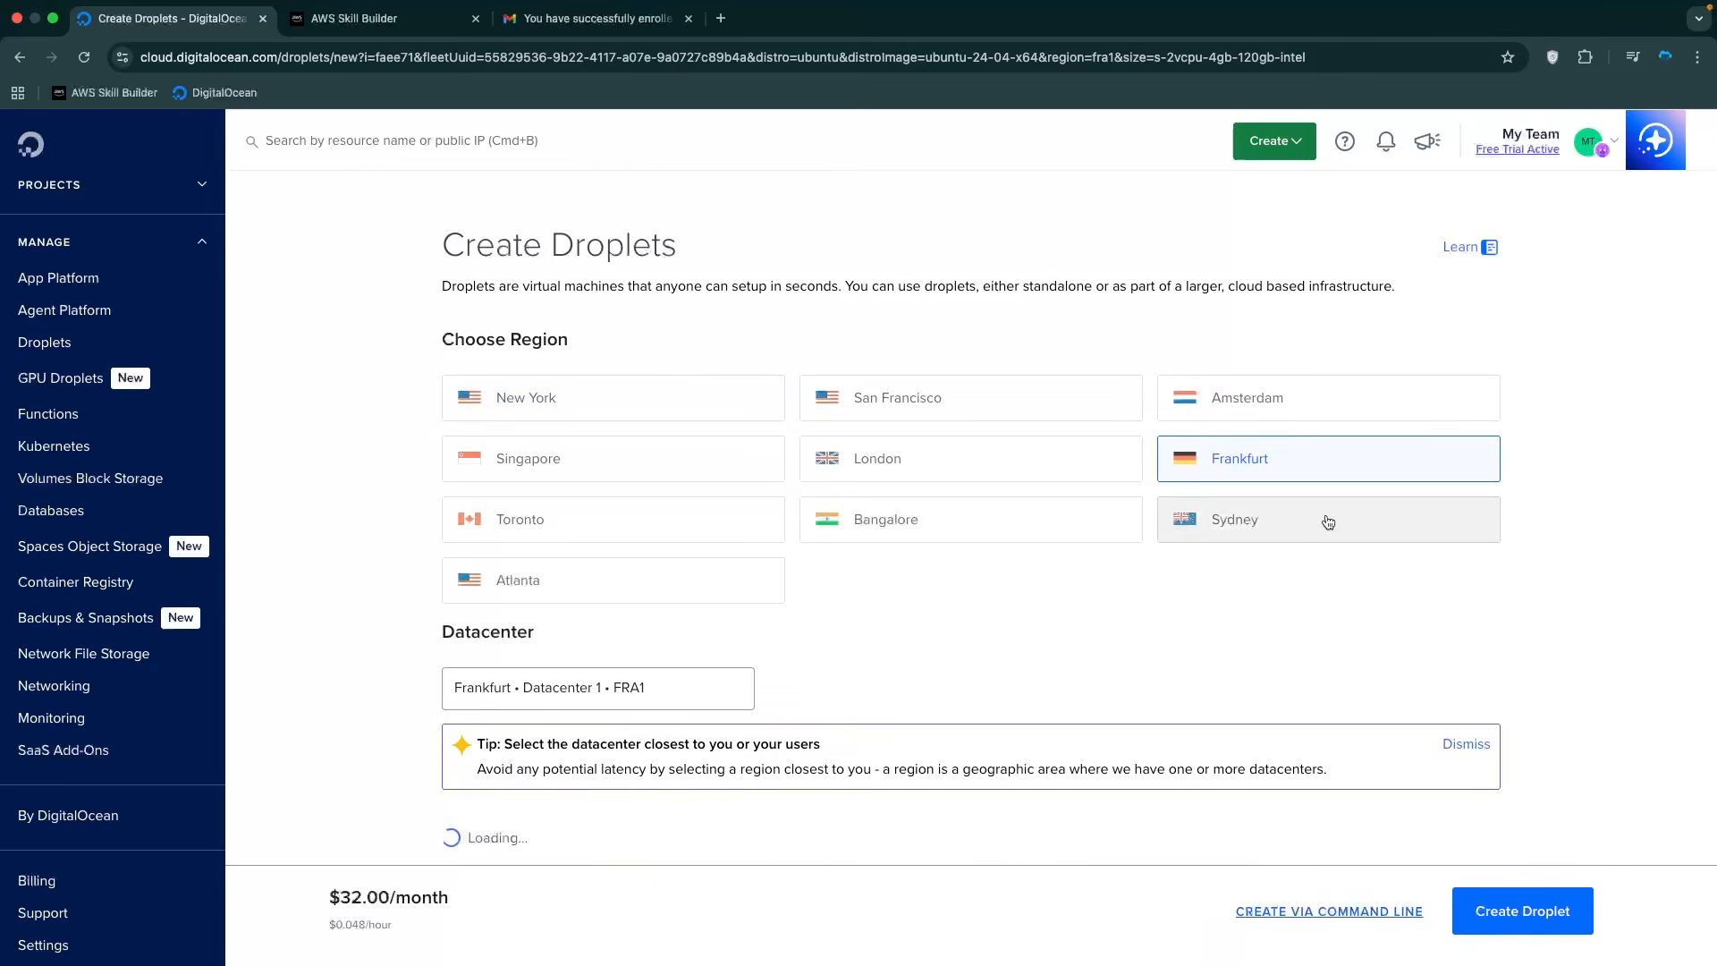
pyautogui.scroll(-3, 1046, 580)
pyautogui.scroll(-2, 1052, 582)
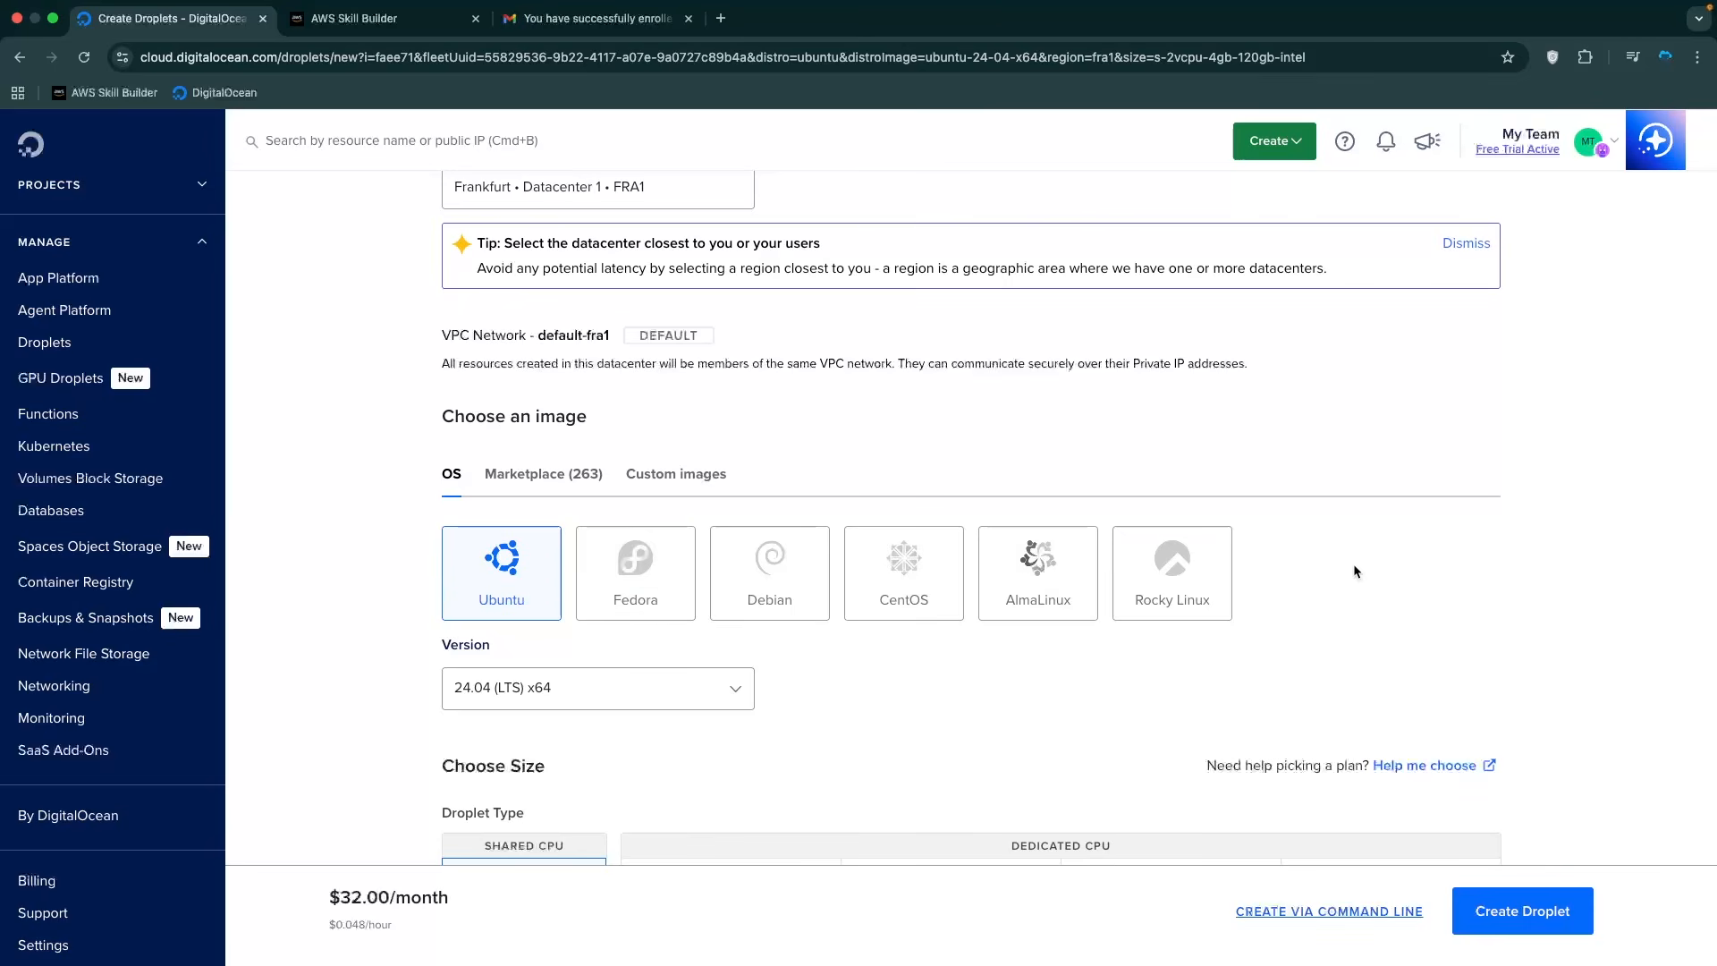
# Search Marketplace images for 'mikrotik', find no results, and look under Custom images instead.
pyautogui.click(565, 483)
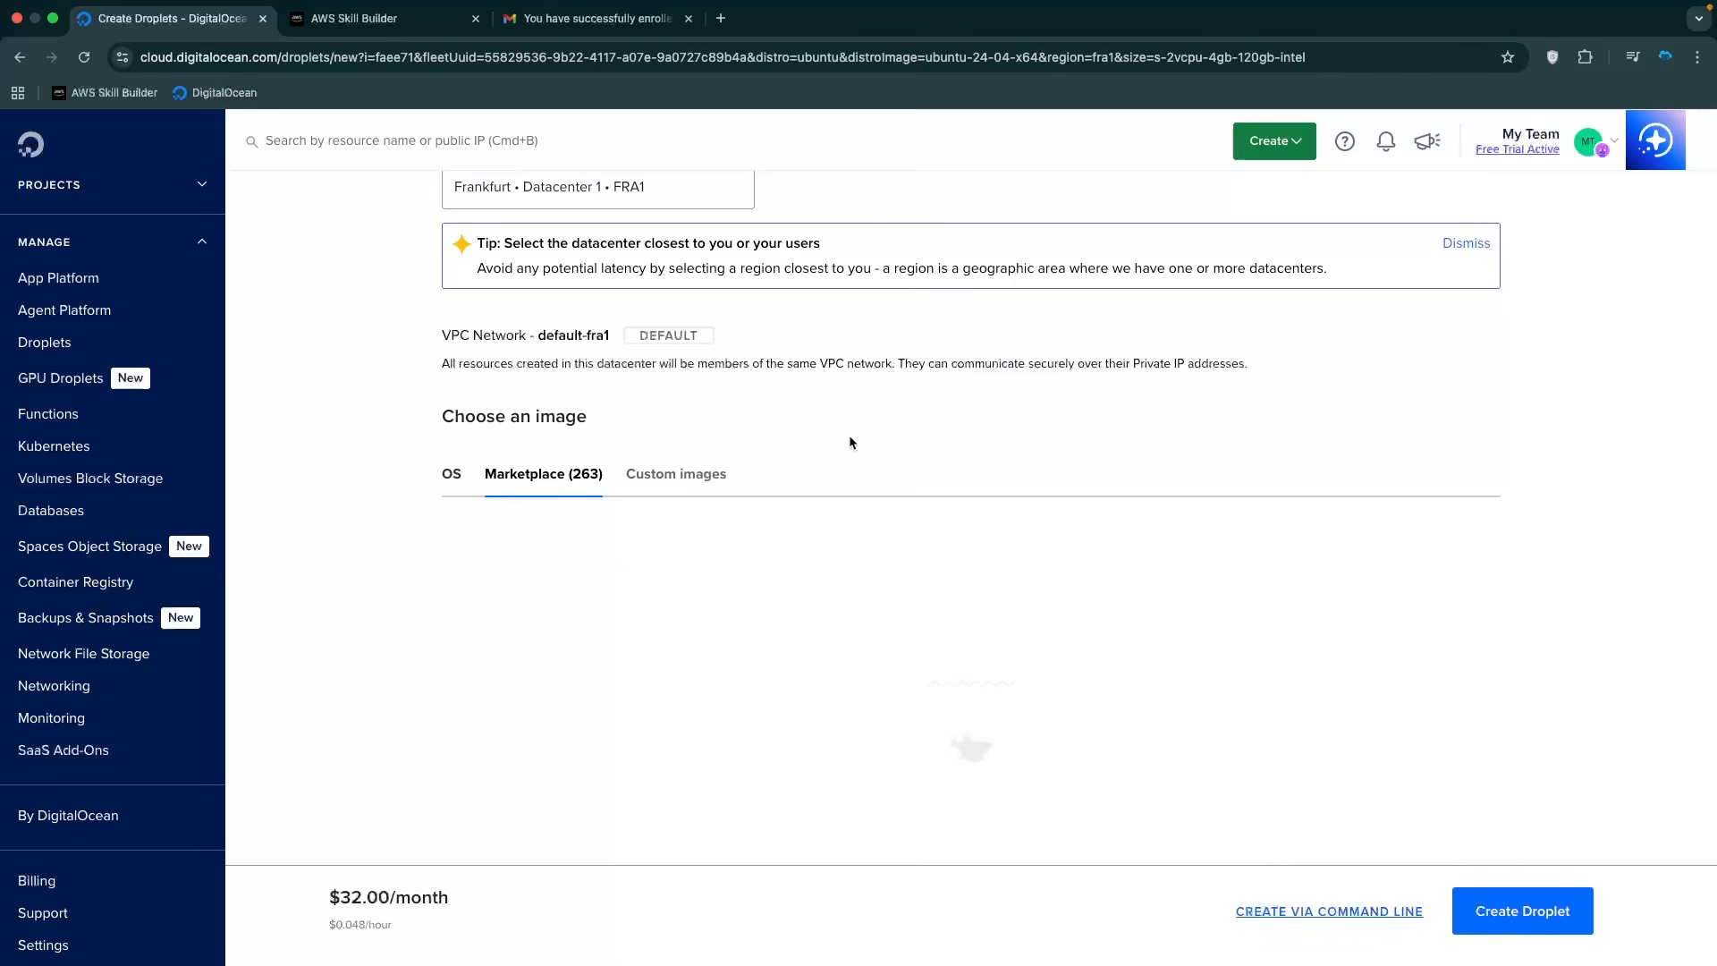
pyautogui.click(702, 537)
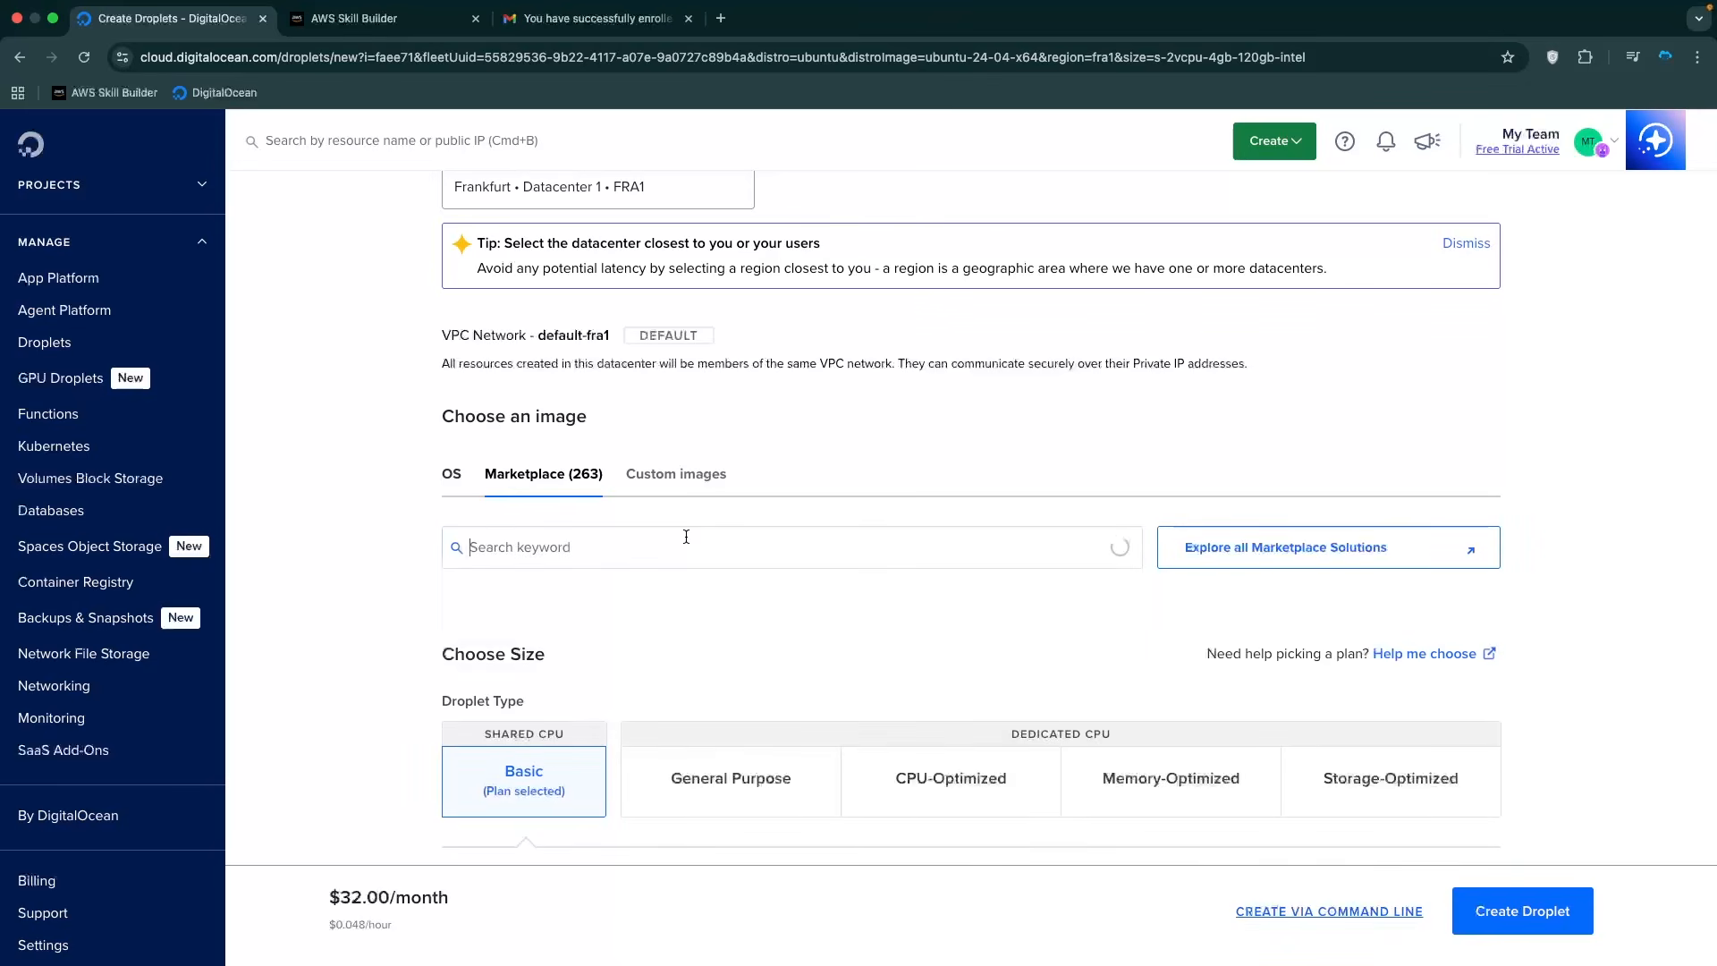
pyautogui.write('word')
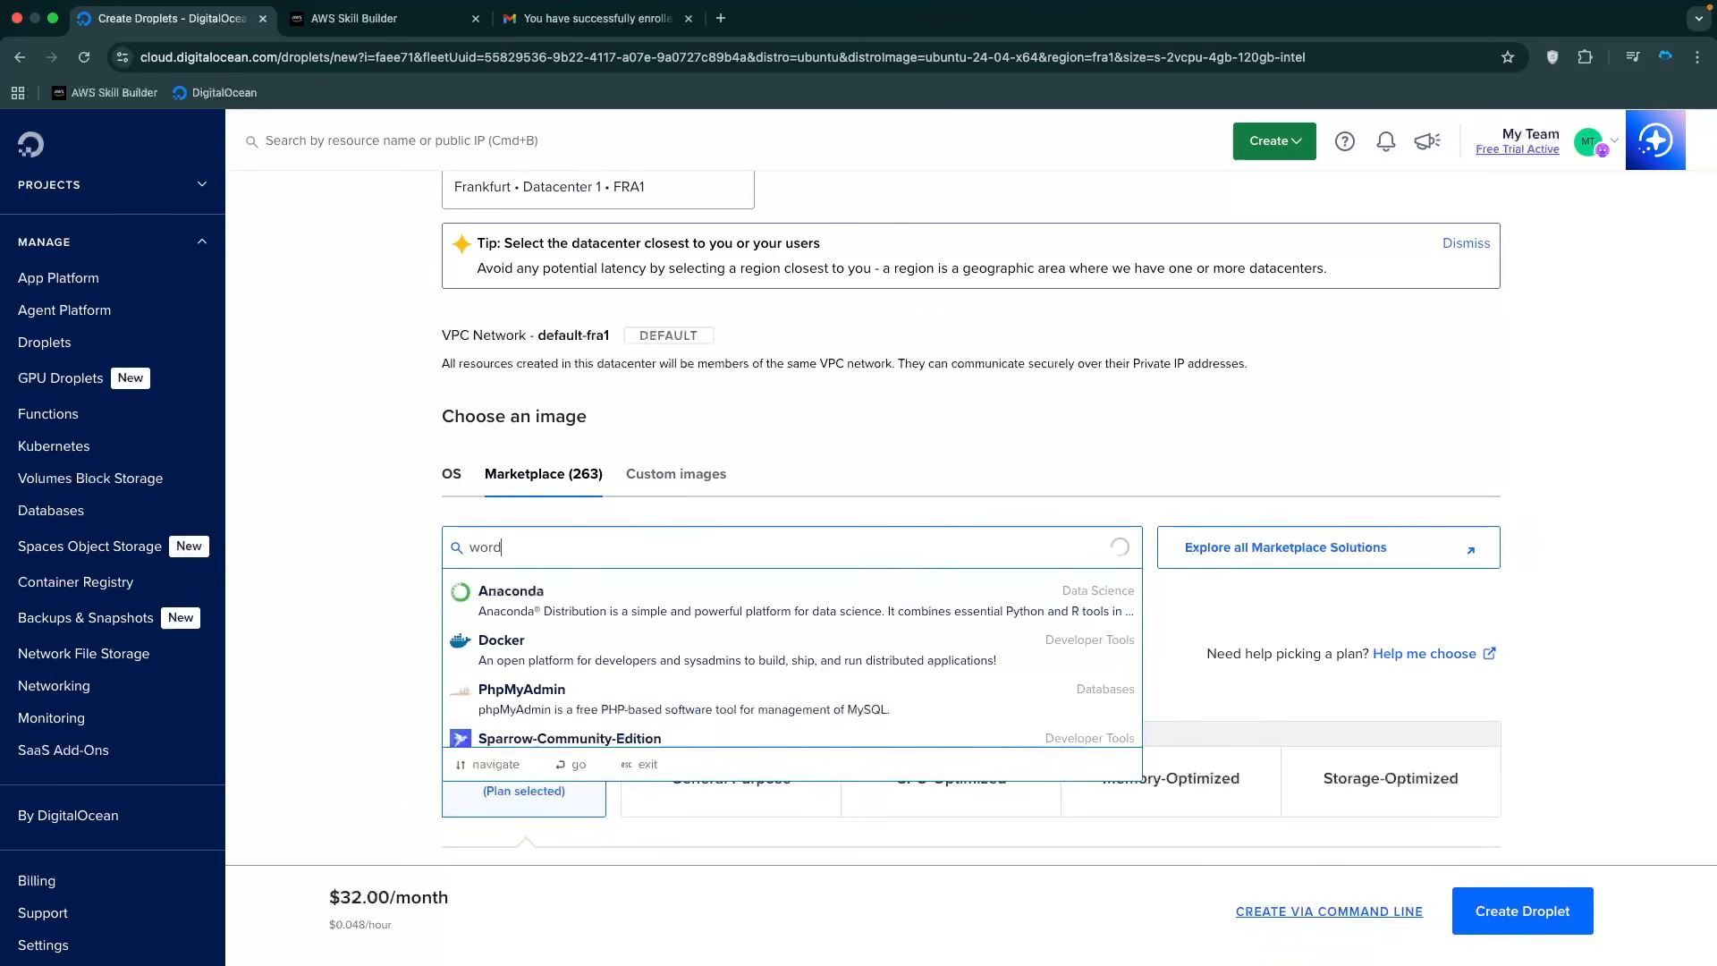
pyautogui.write('press')
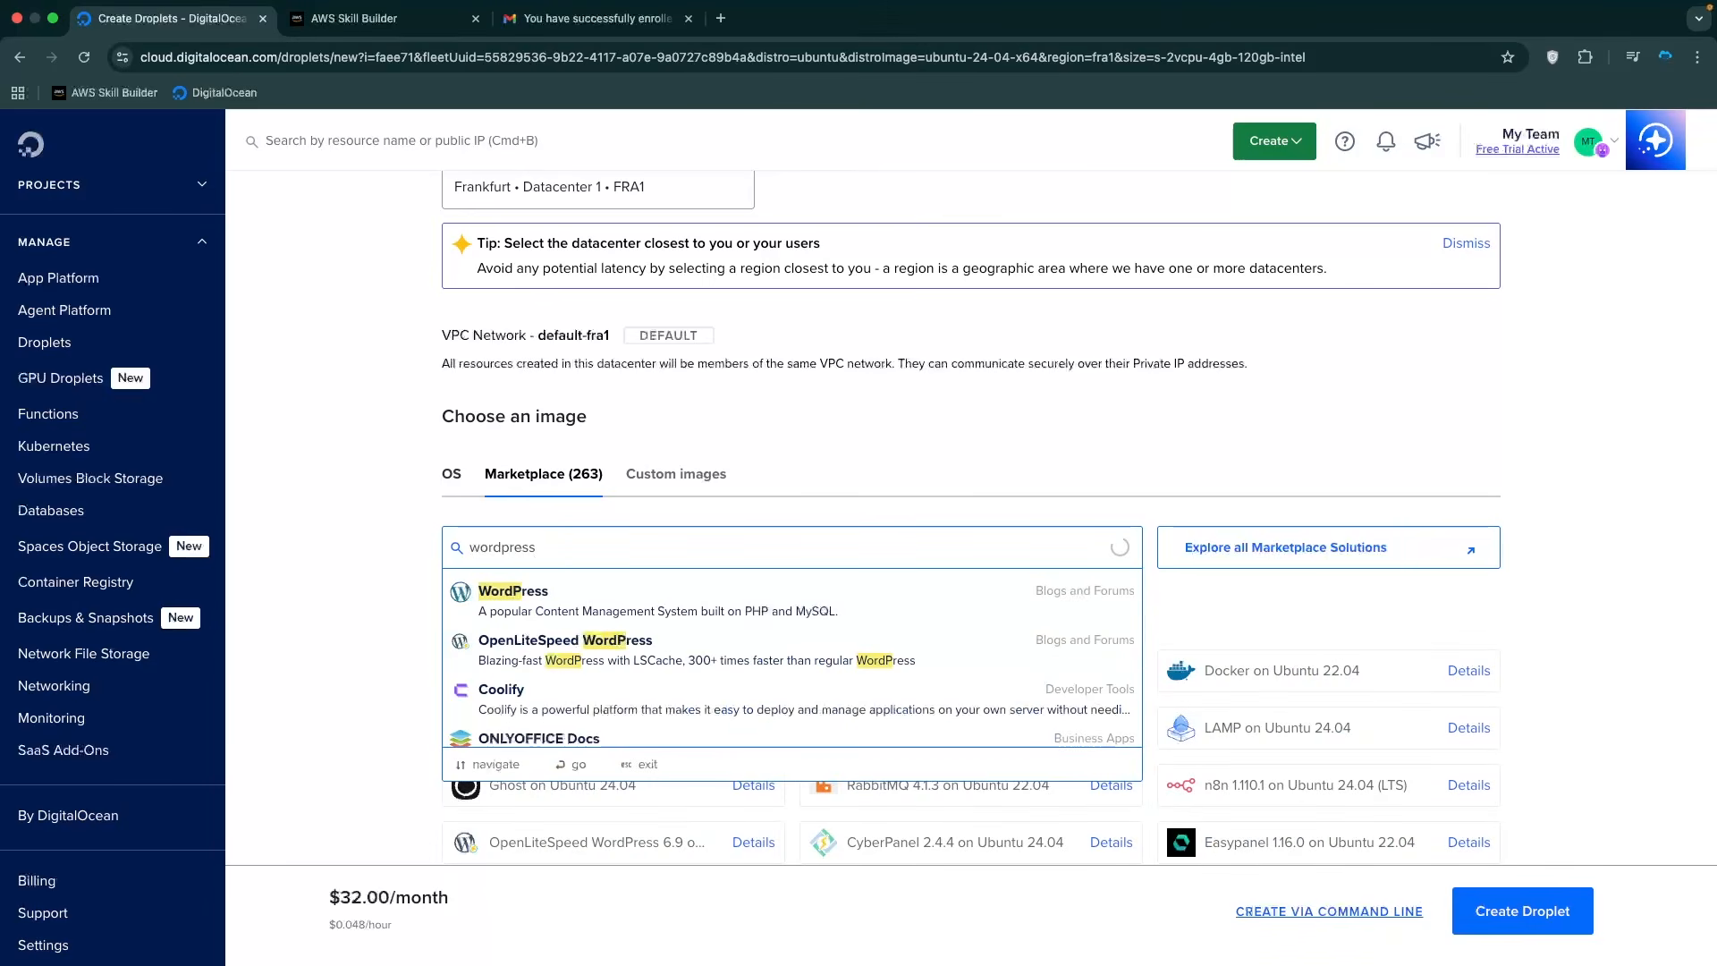
pyautogui.doubleClick(580, 545)
pyautogui.write('mi')
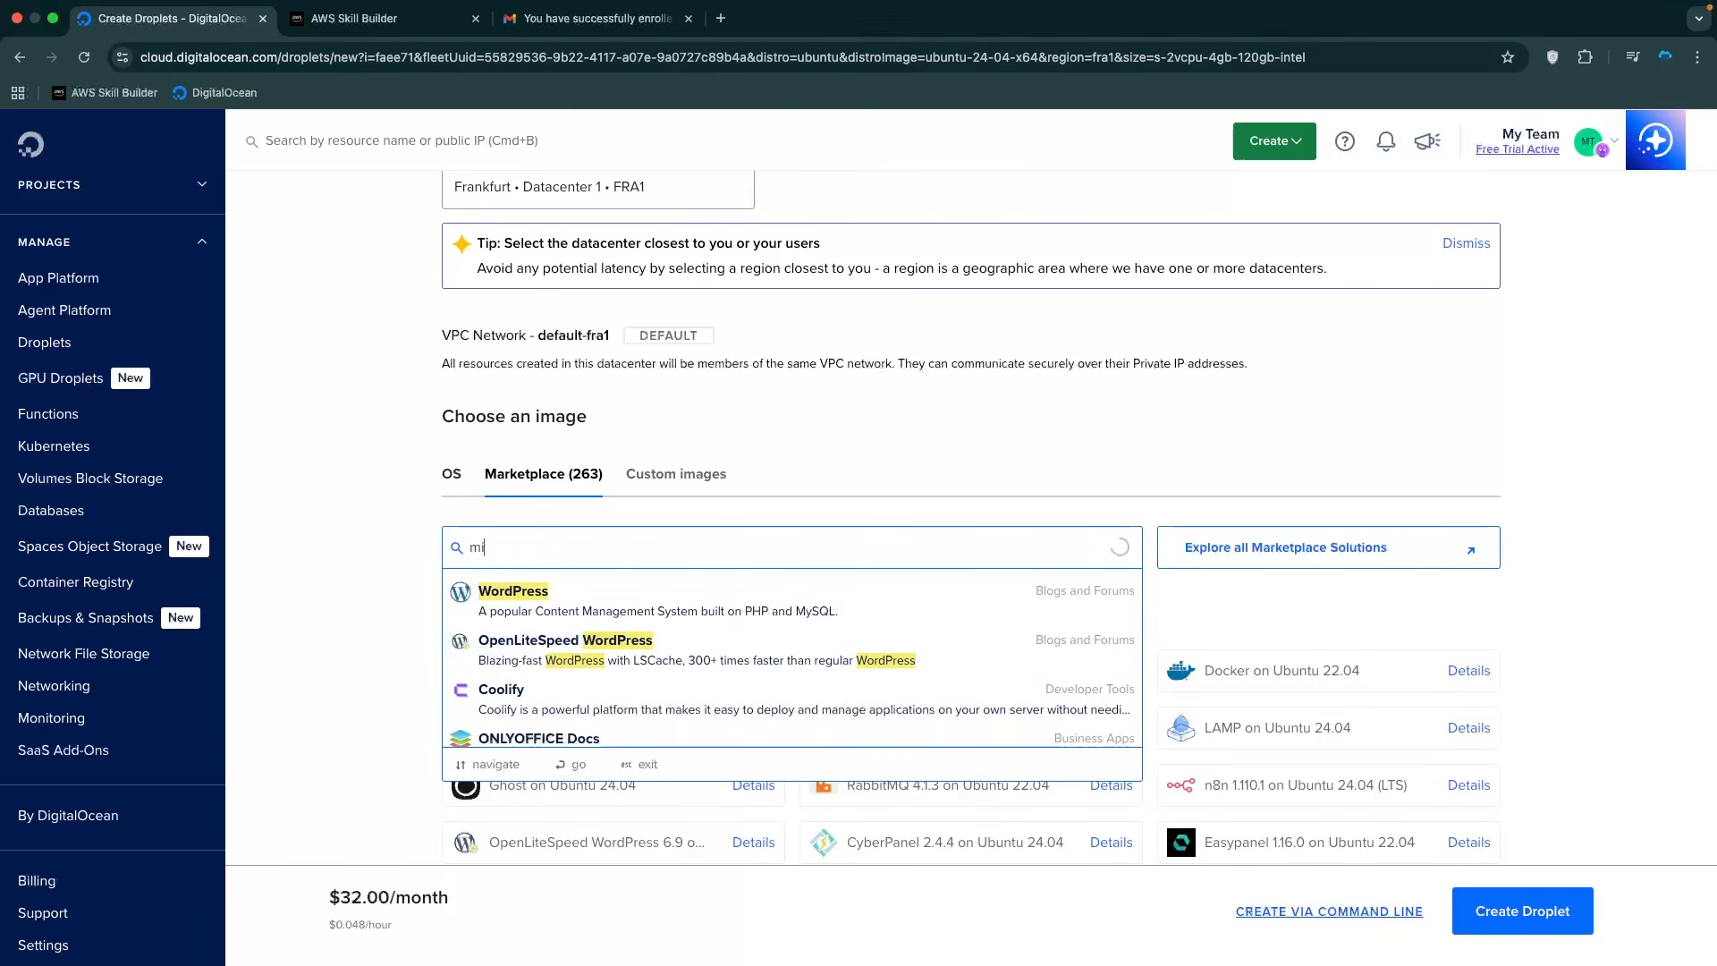
pyautogui.write('krotikk')
pyautogui.press('BackSpace')
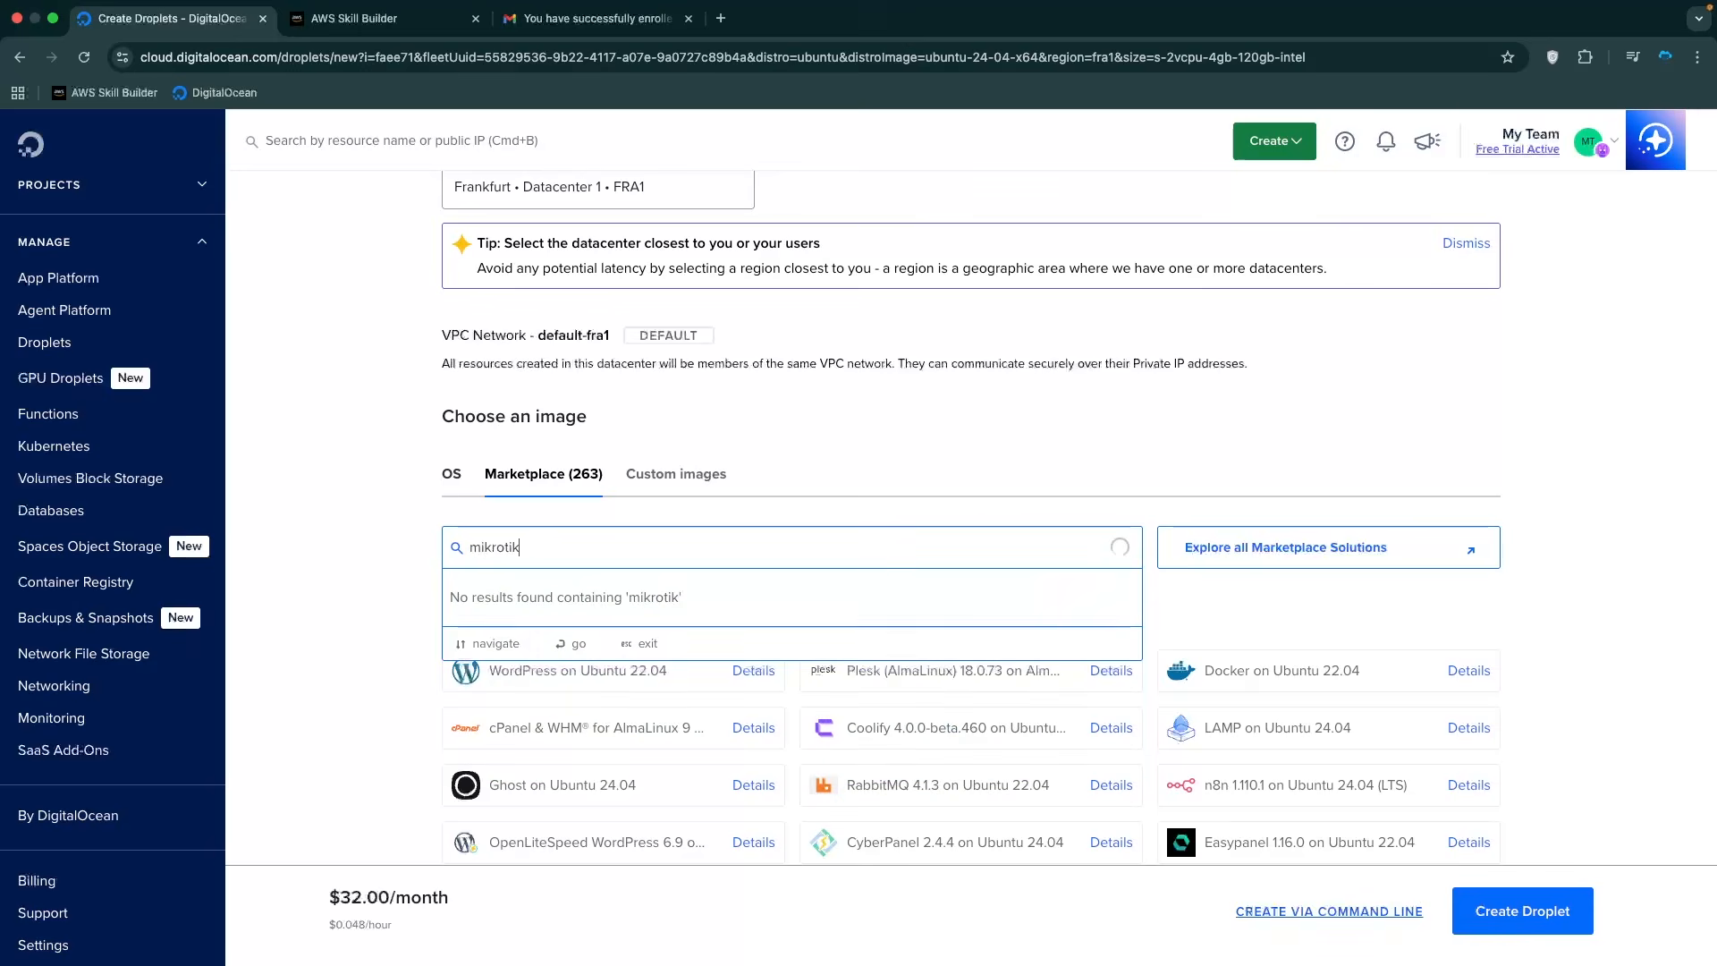
pyautogui.click(680, 484)
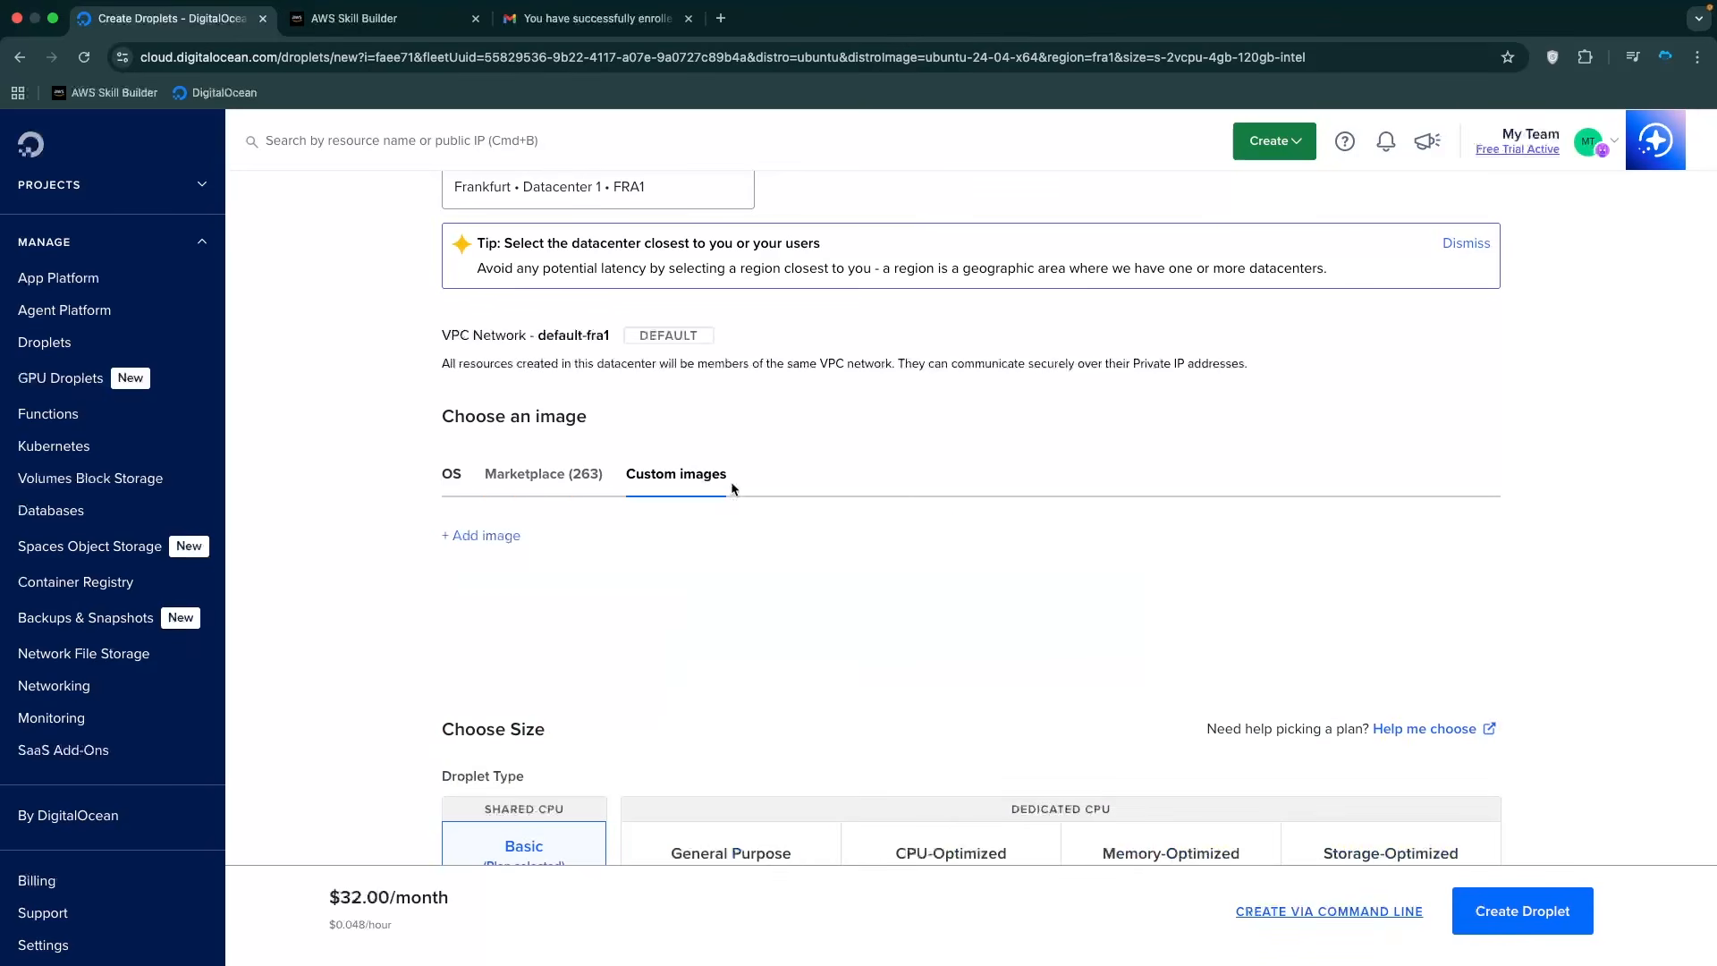
# Try Import via URL and Upload Image for a custom image, cancel both, and open a new browser tab.
pyautogui.click(483, 536)
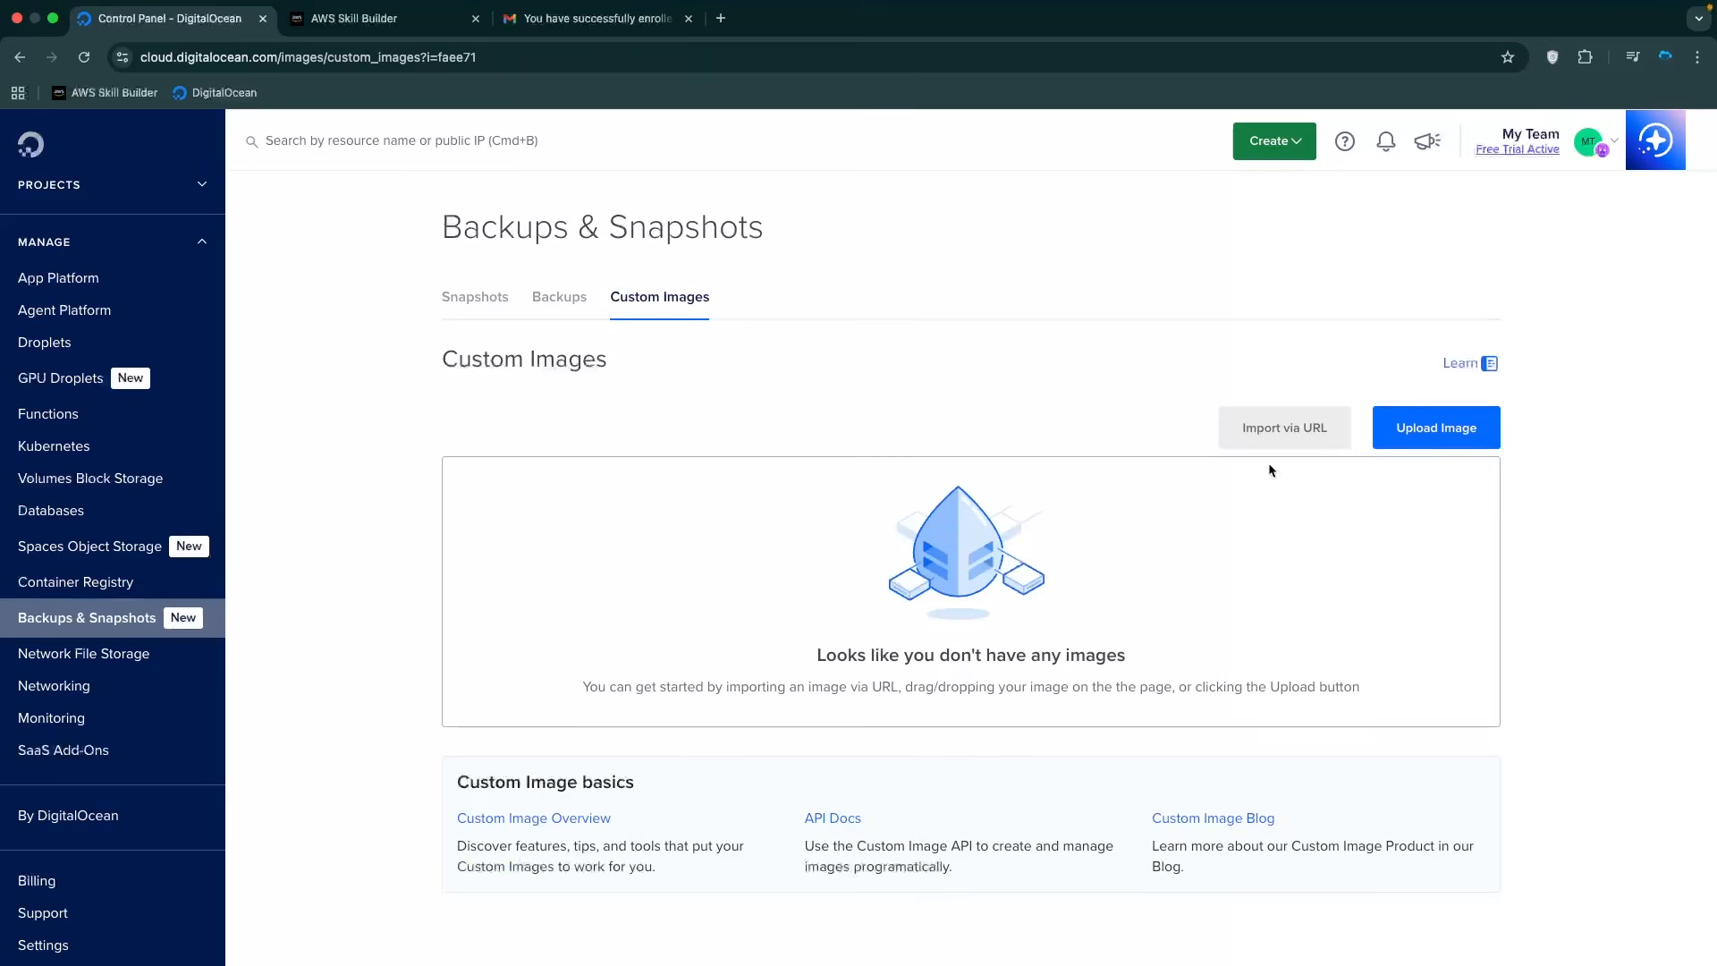
pyautogui.click(1261, 443)
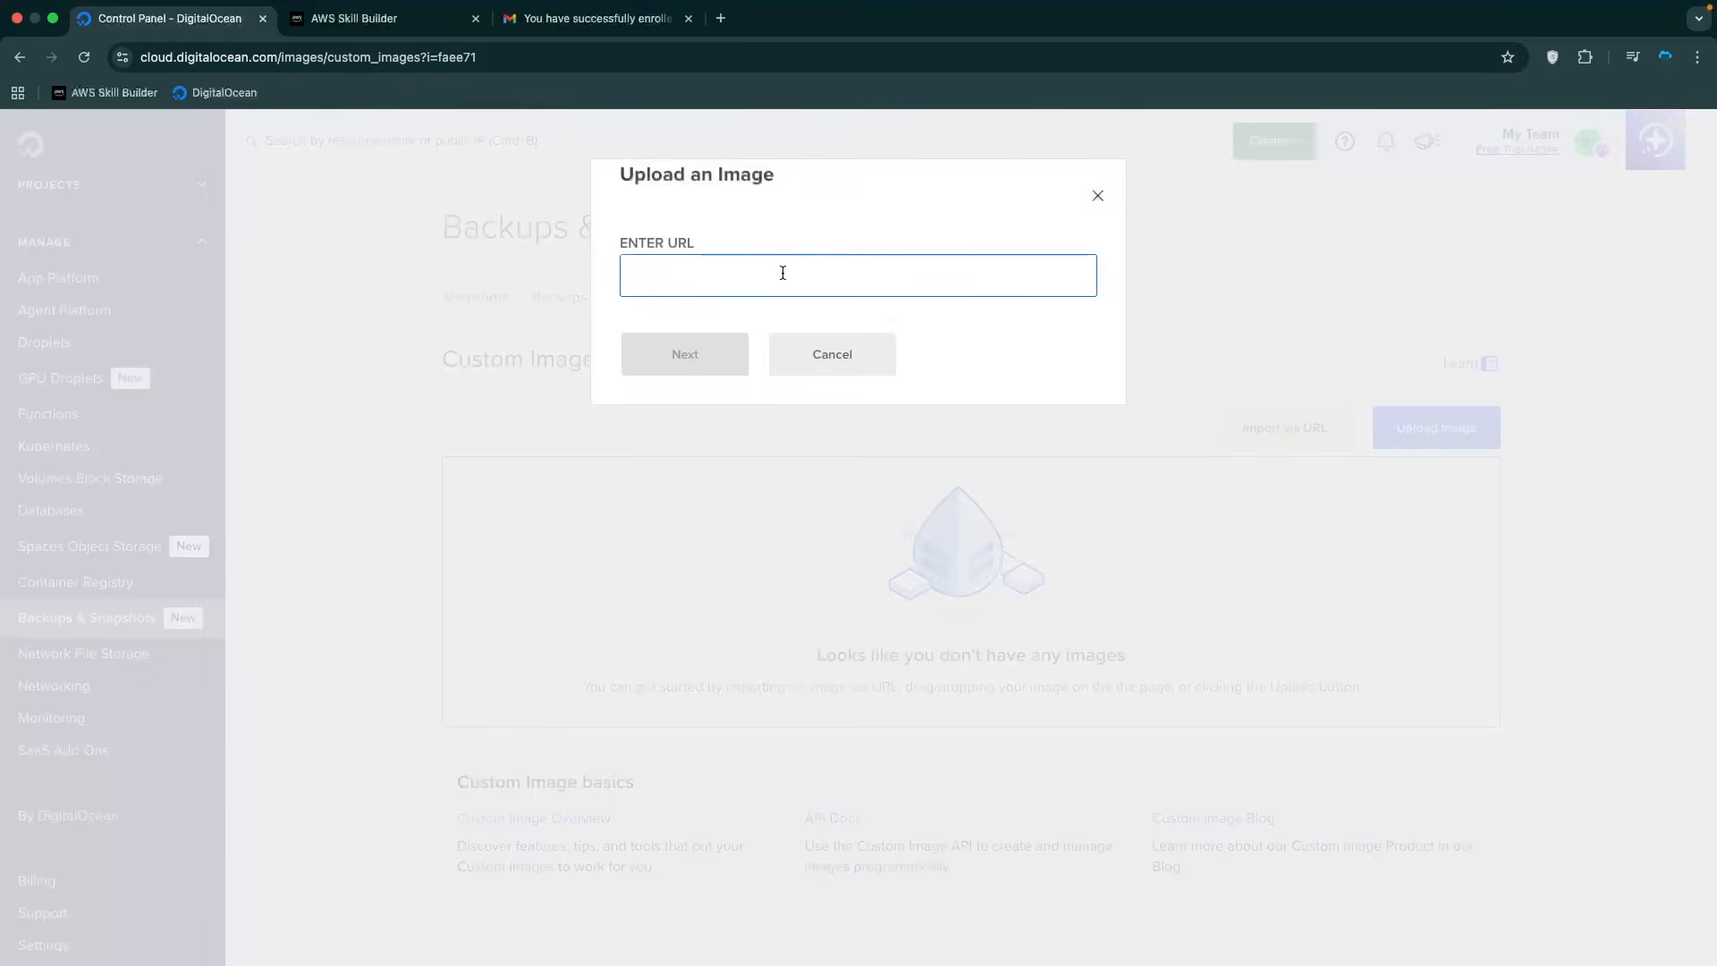
pyautogui.click(832, 354)
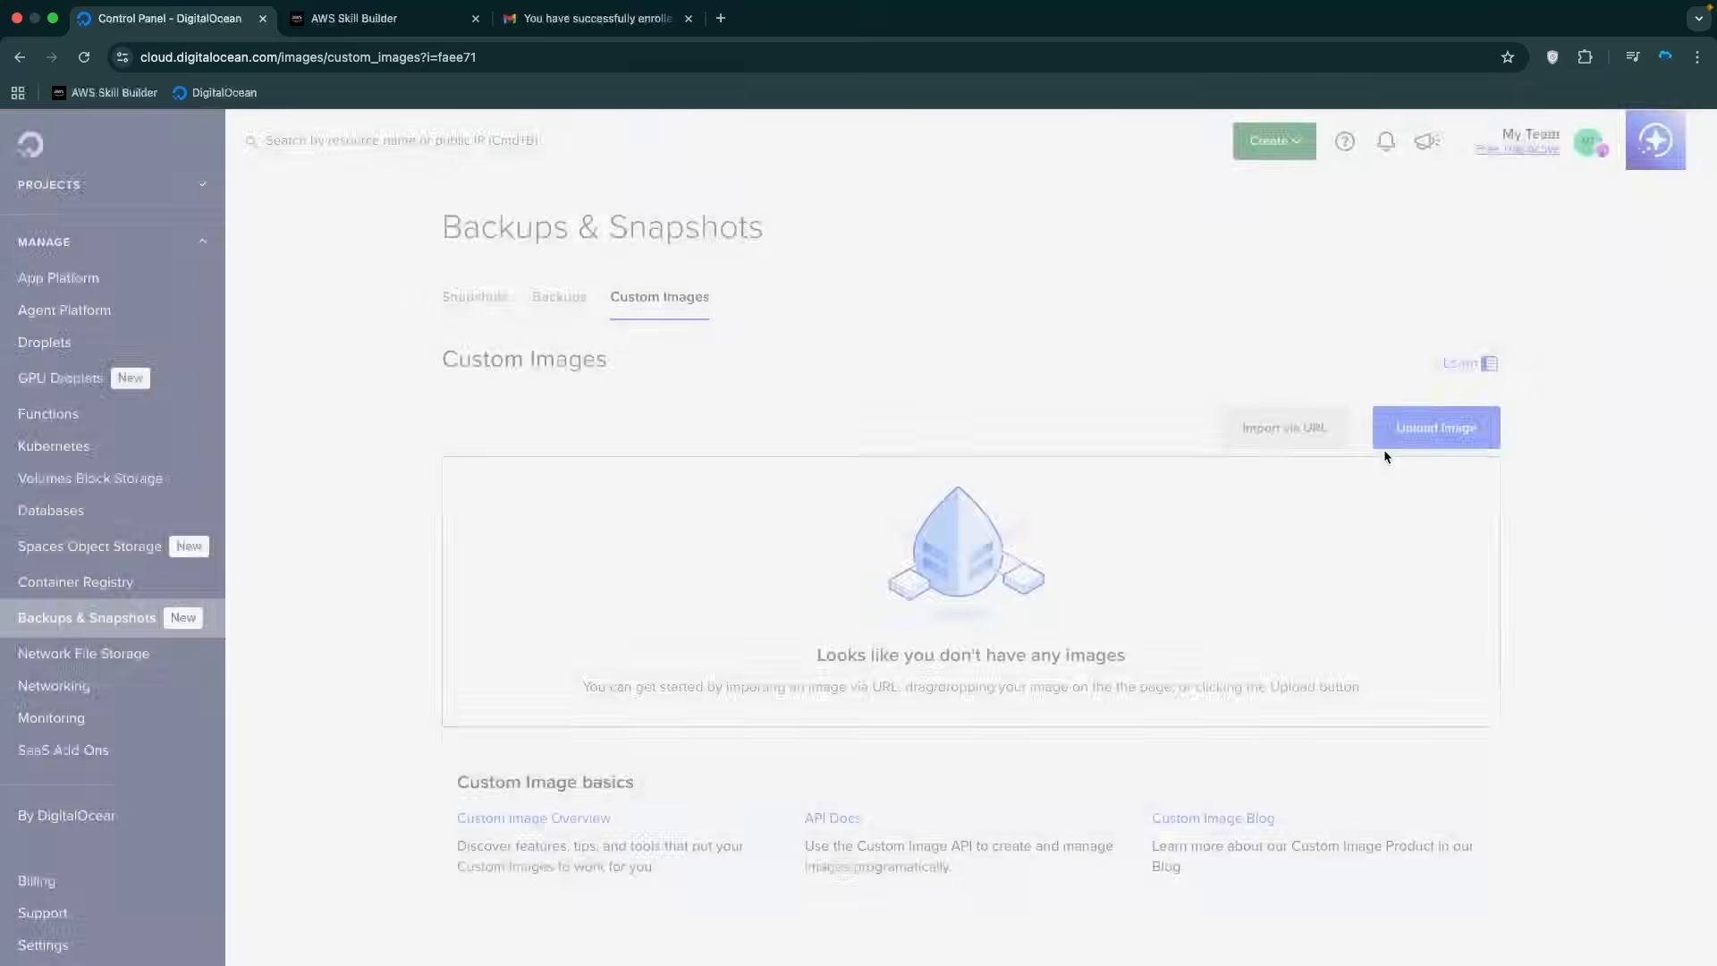
pyautogui.click(1438, 431)
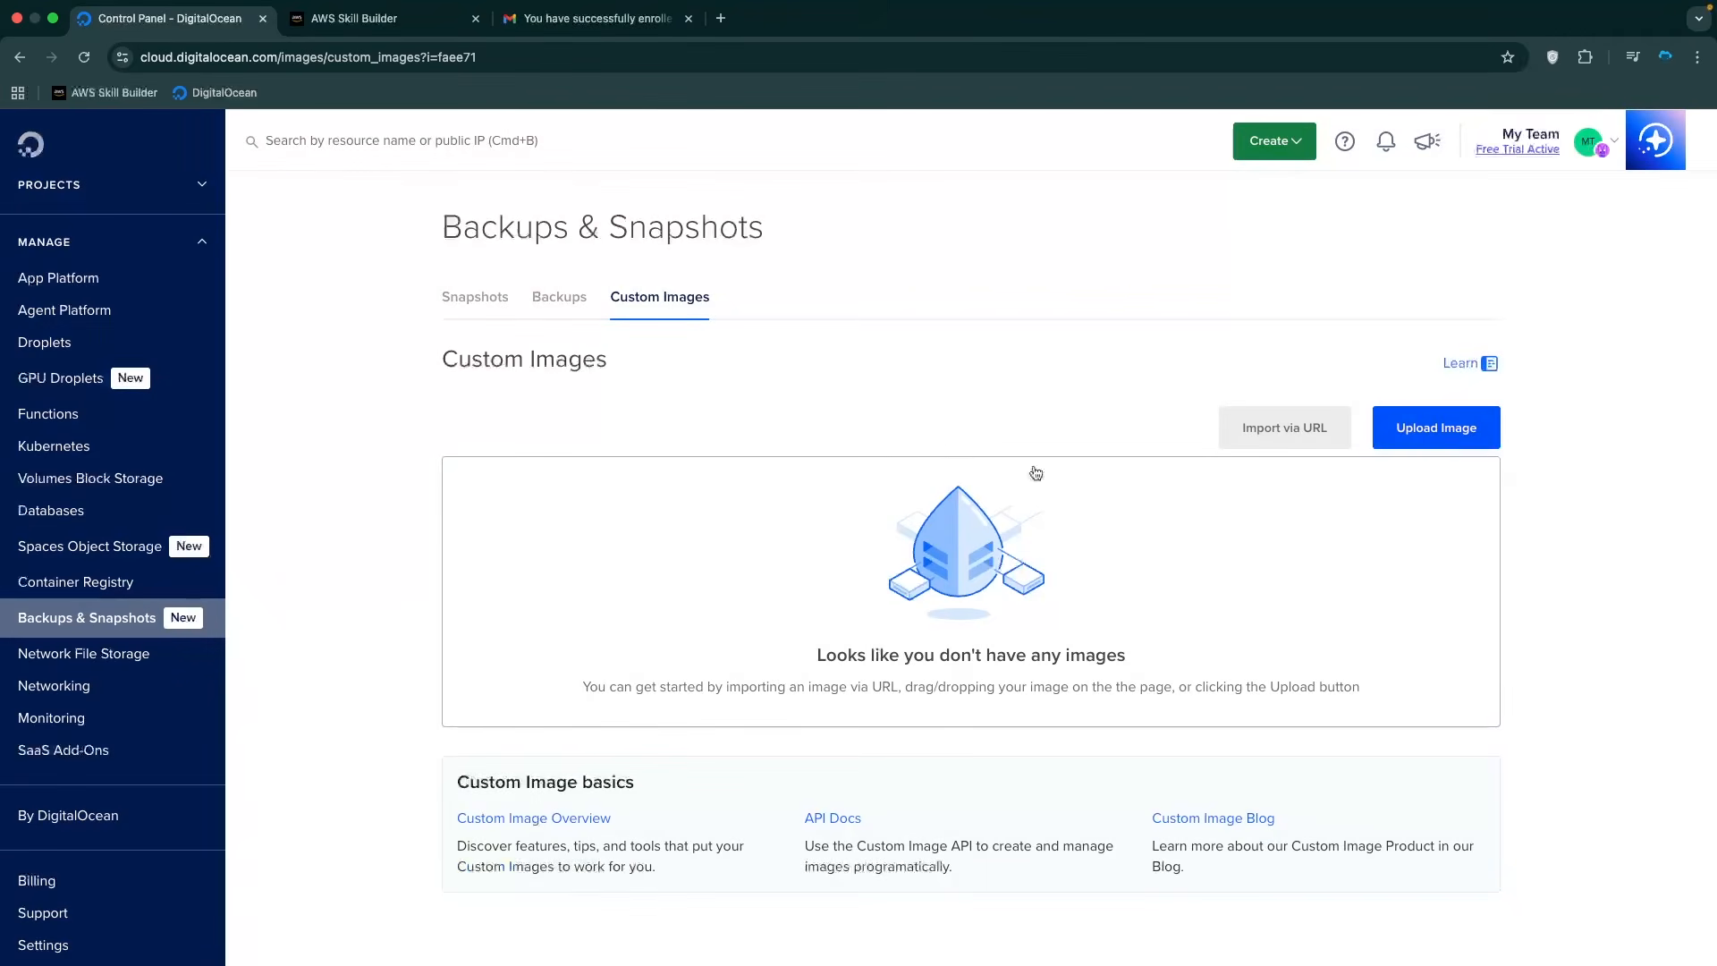
pyautogui.click(1109, 714)
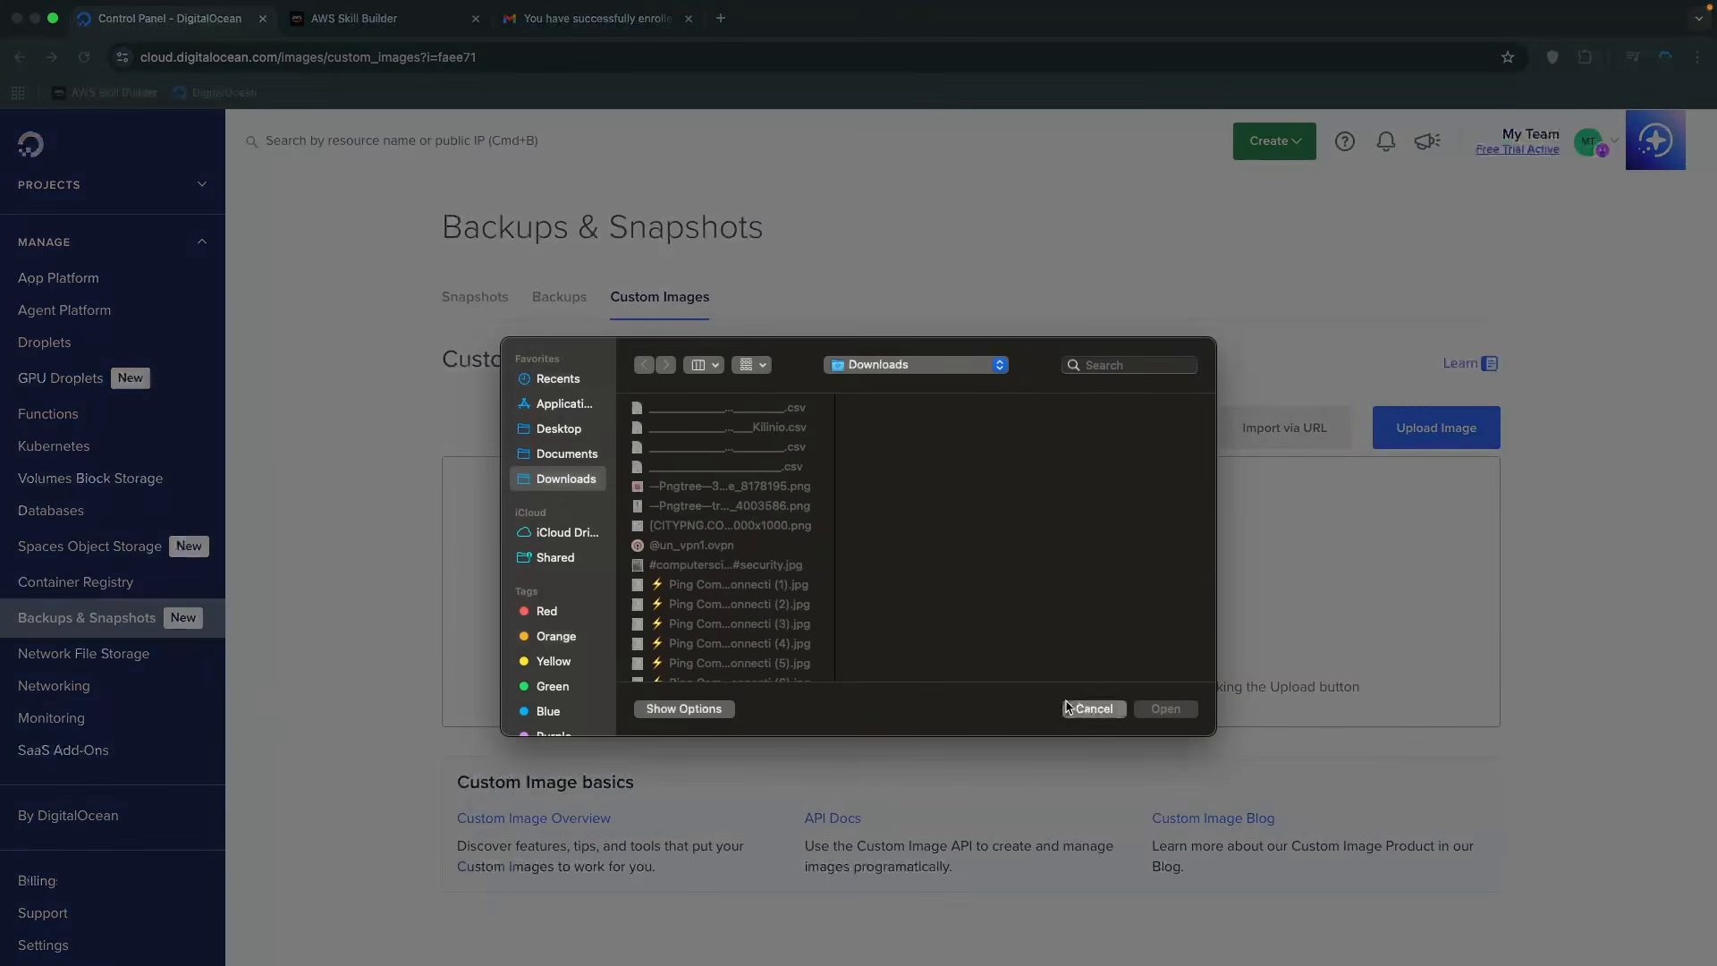
pyautogui.click(721, 18)
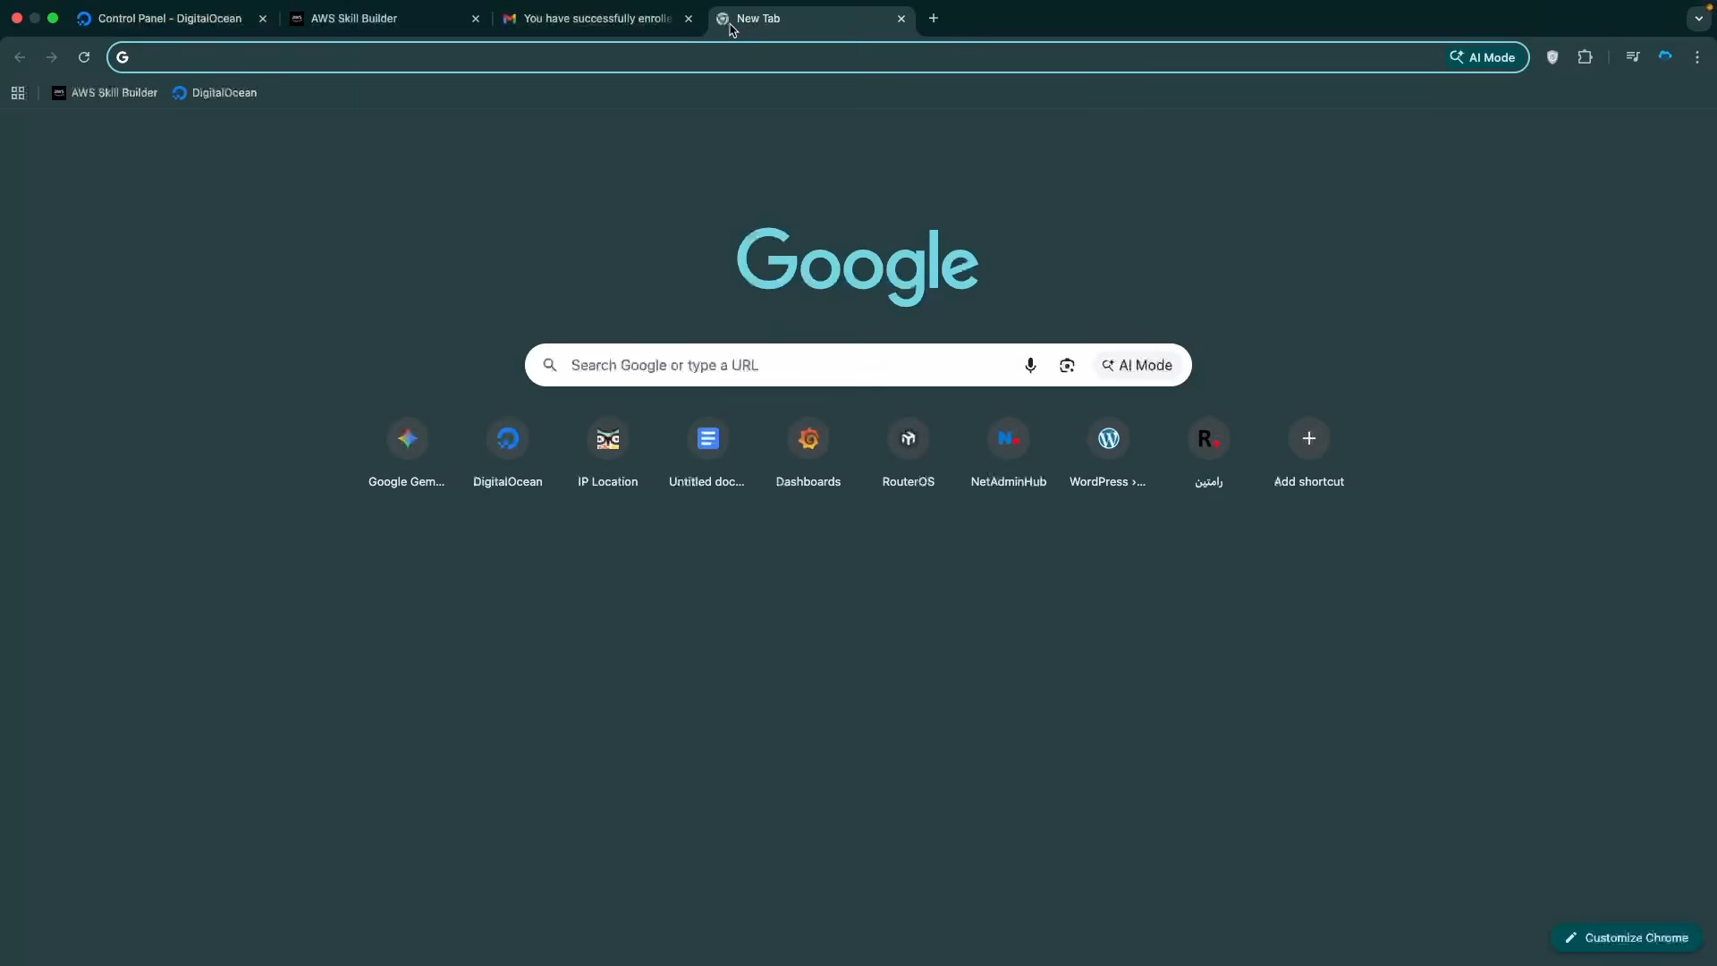
# Download the CHR 7.20.7 RAW disk image, chr-7.20.7.img.zip, from mikrotik.com's Software Downloads page.
pyautogui.write('mikro')
pyautogui.press('Return')
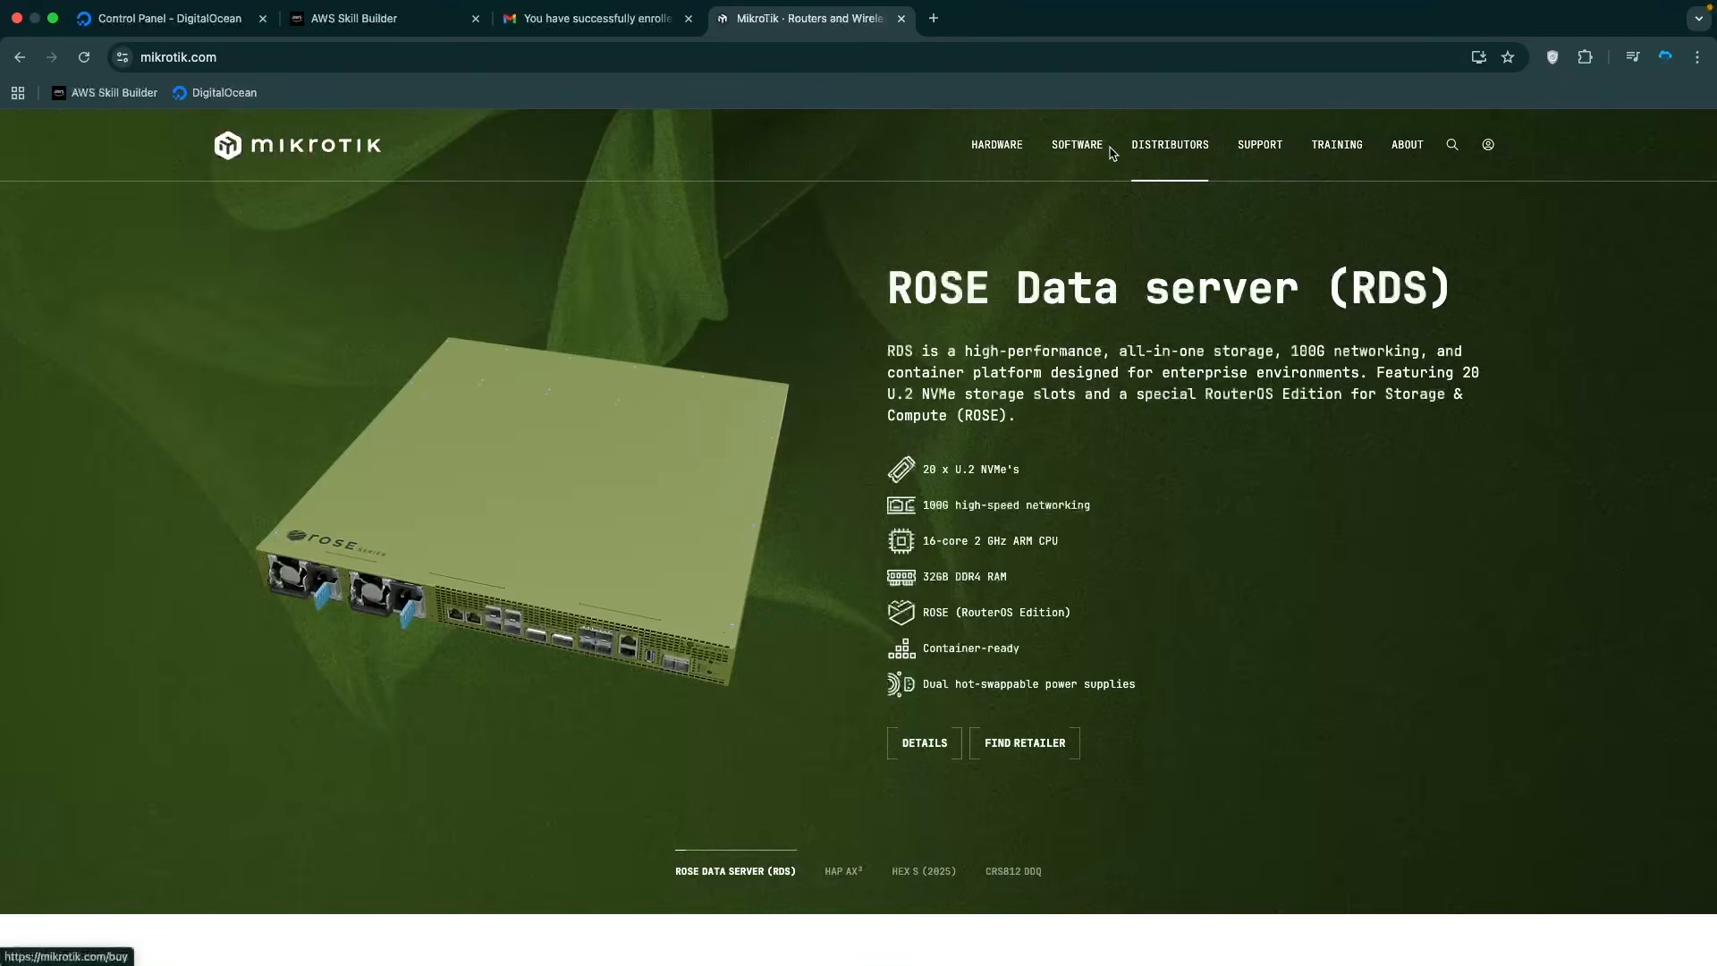
pyautogui.moveTo(1095, 155)
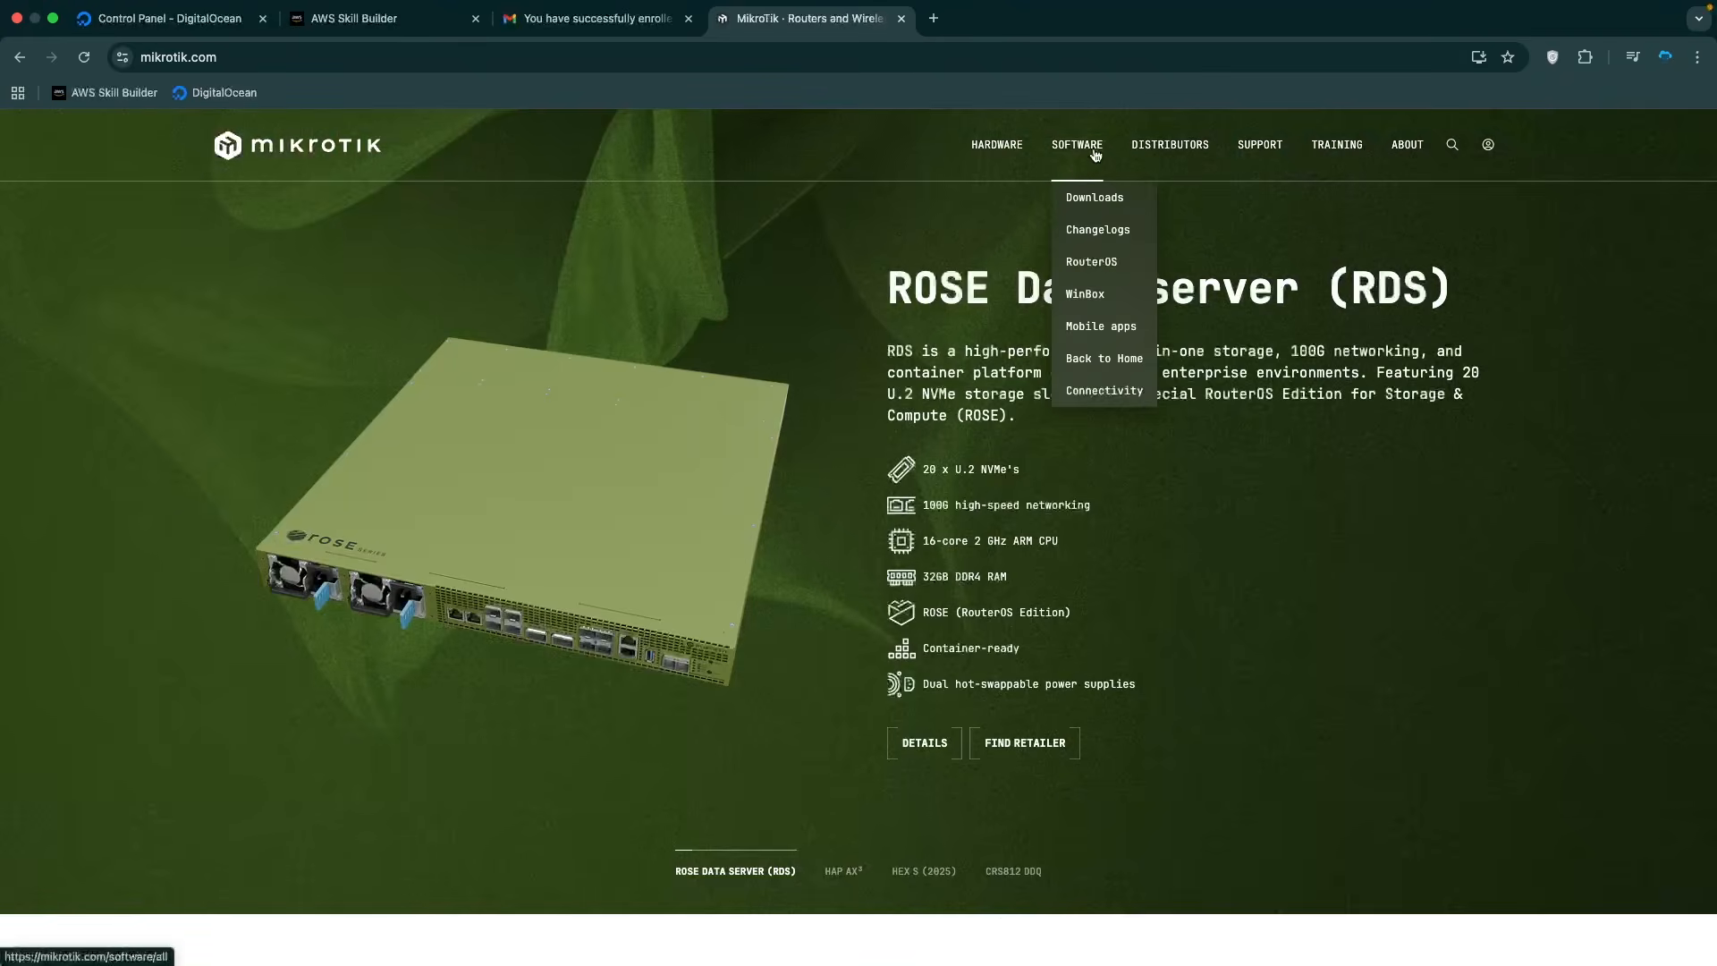
pyautogui.click(1100, 202)
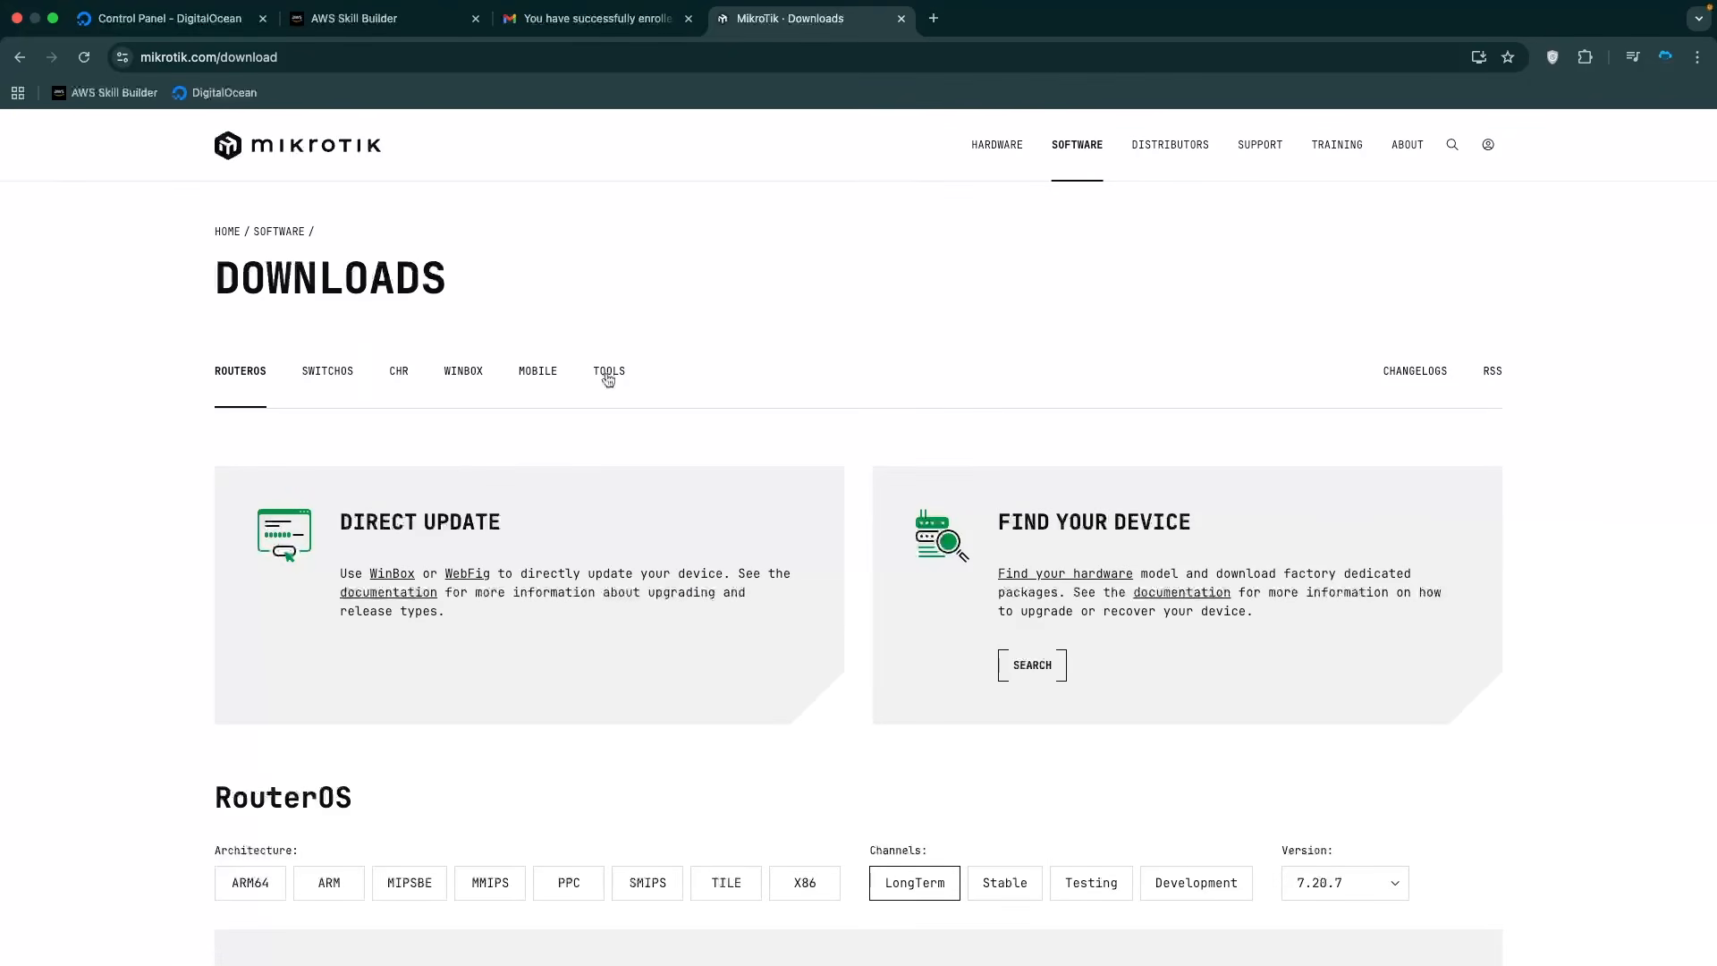
pyautogui.click(399, 372)
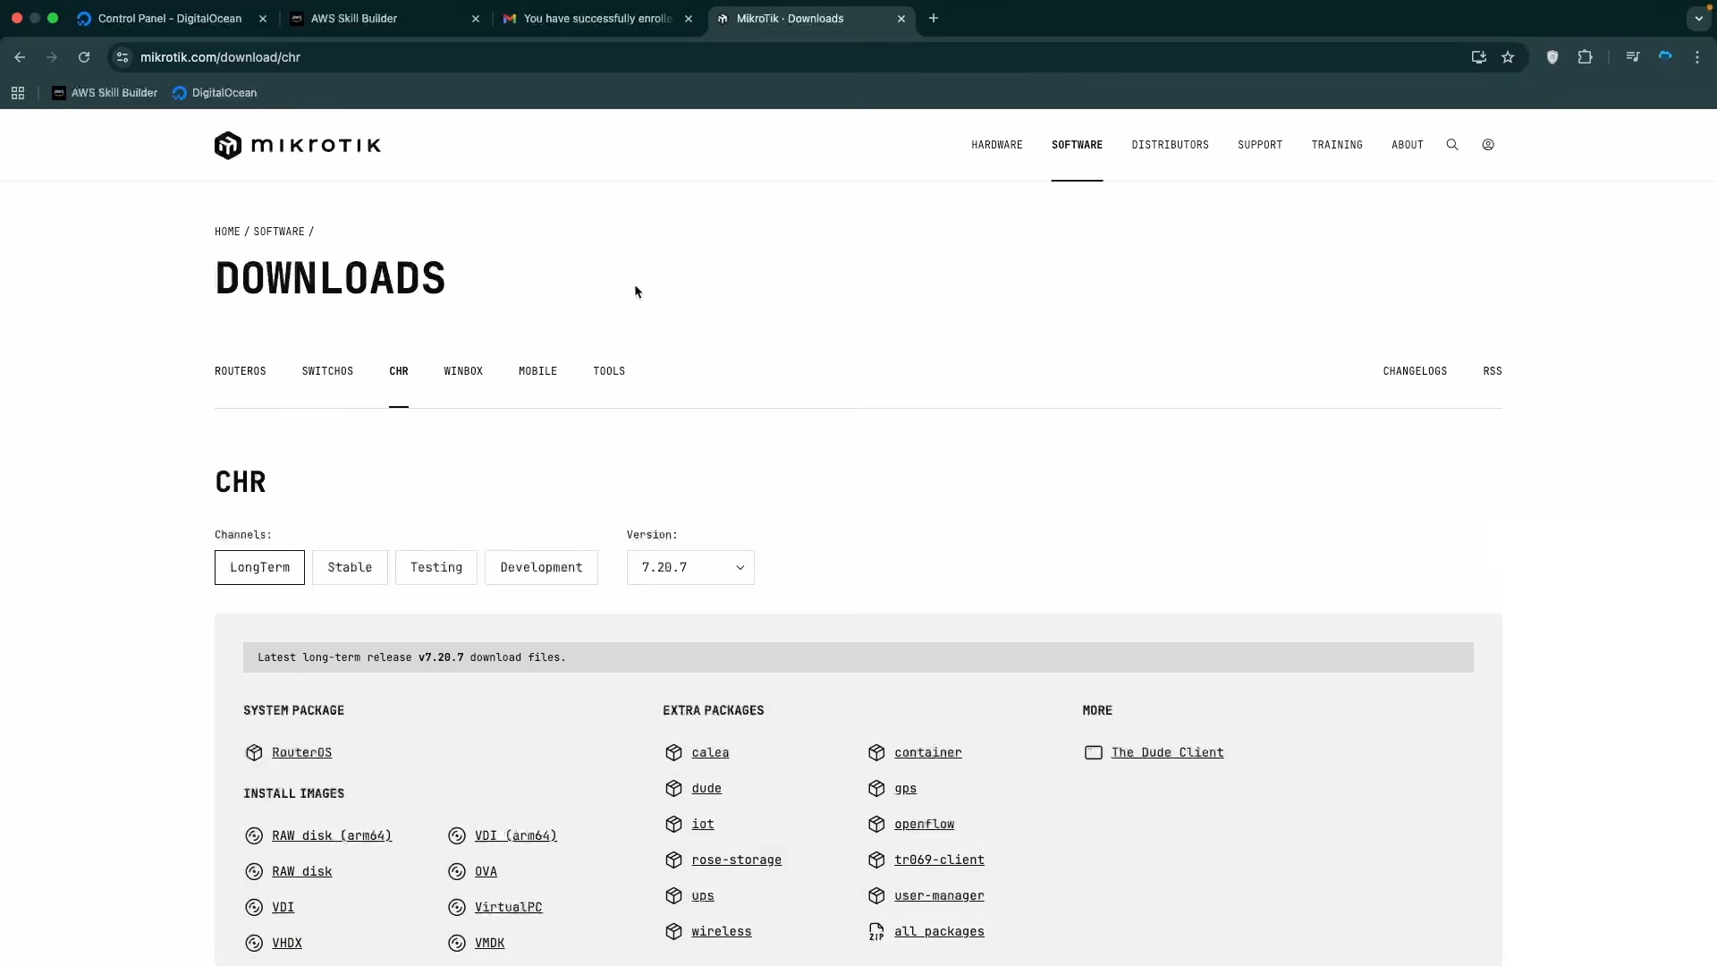
pyautogui.scroll(-3, 441, 498)
pyautogui.scroll(-1, 269, 359)
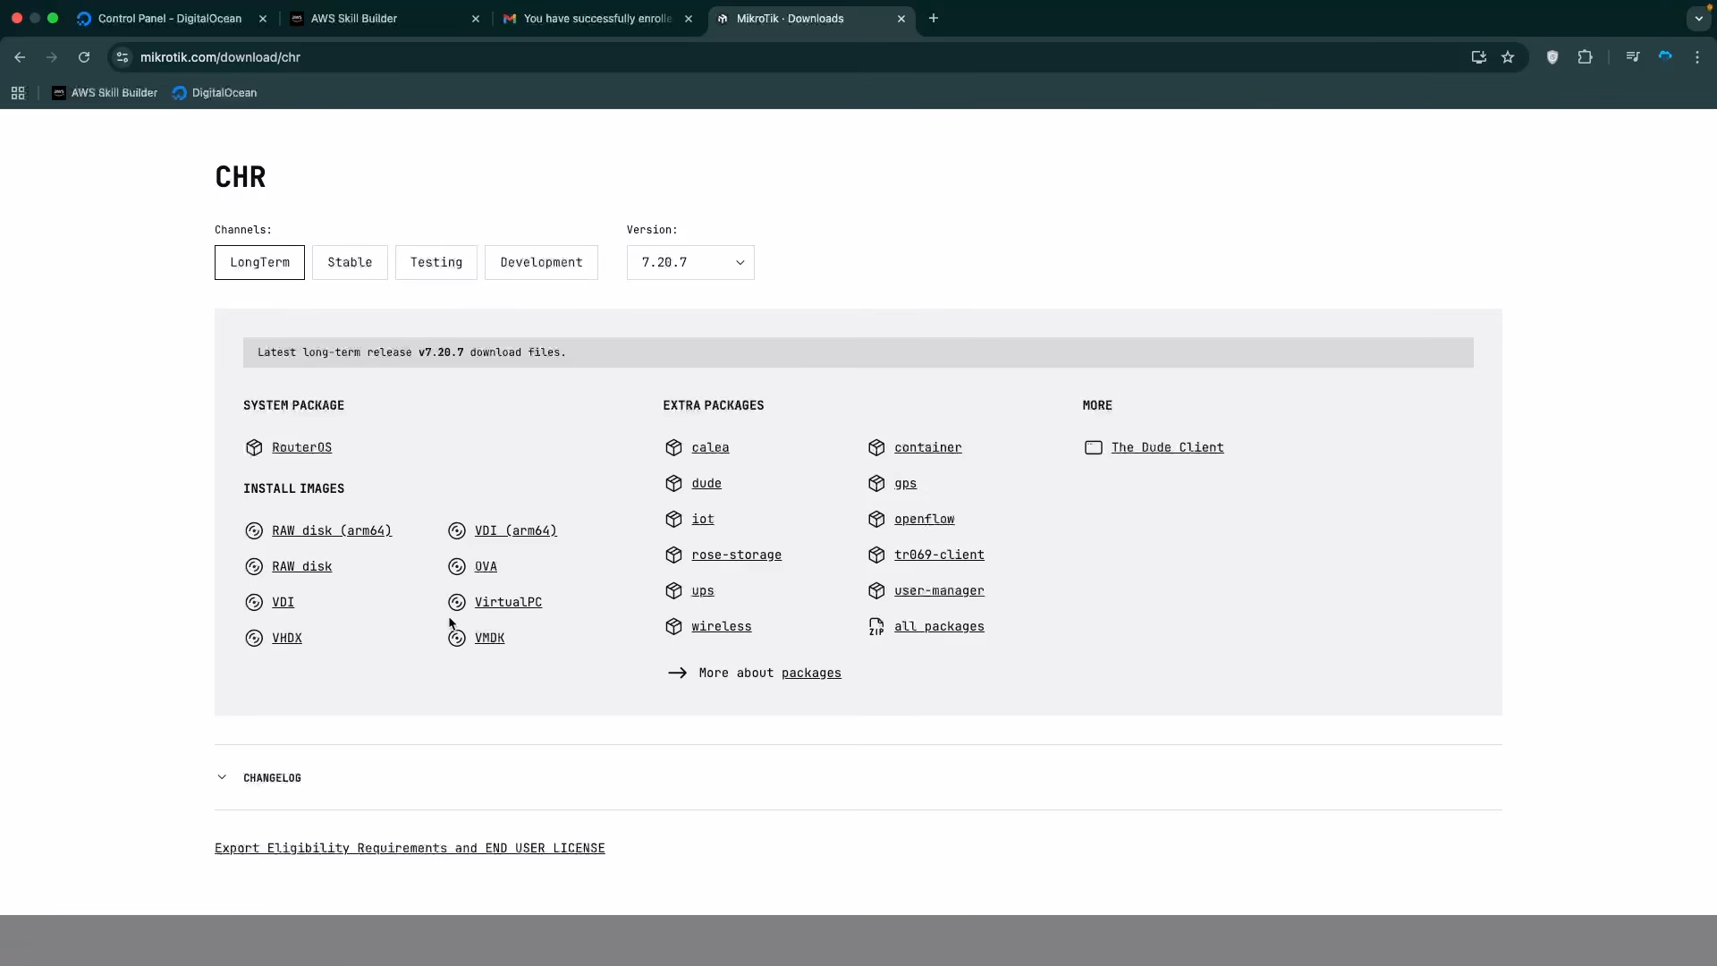
pyautogui.click(308, 570)
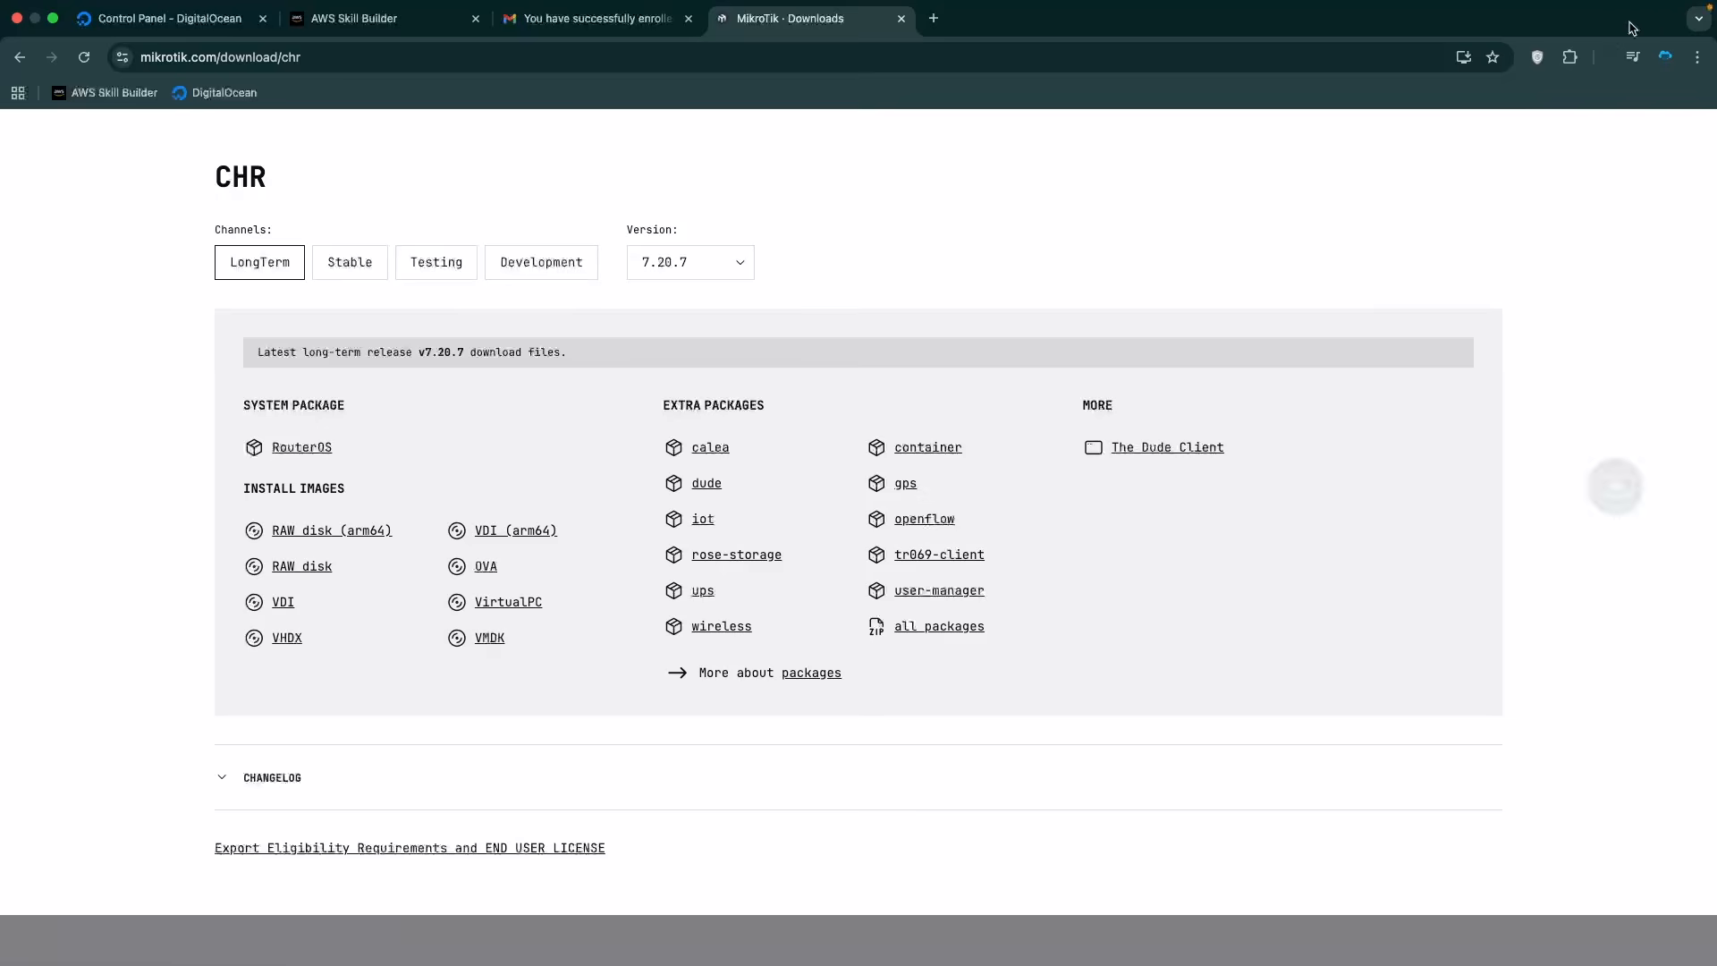
pyautogui.click(1607, 61)
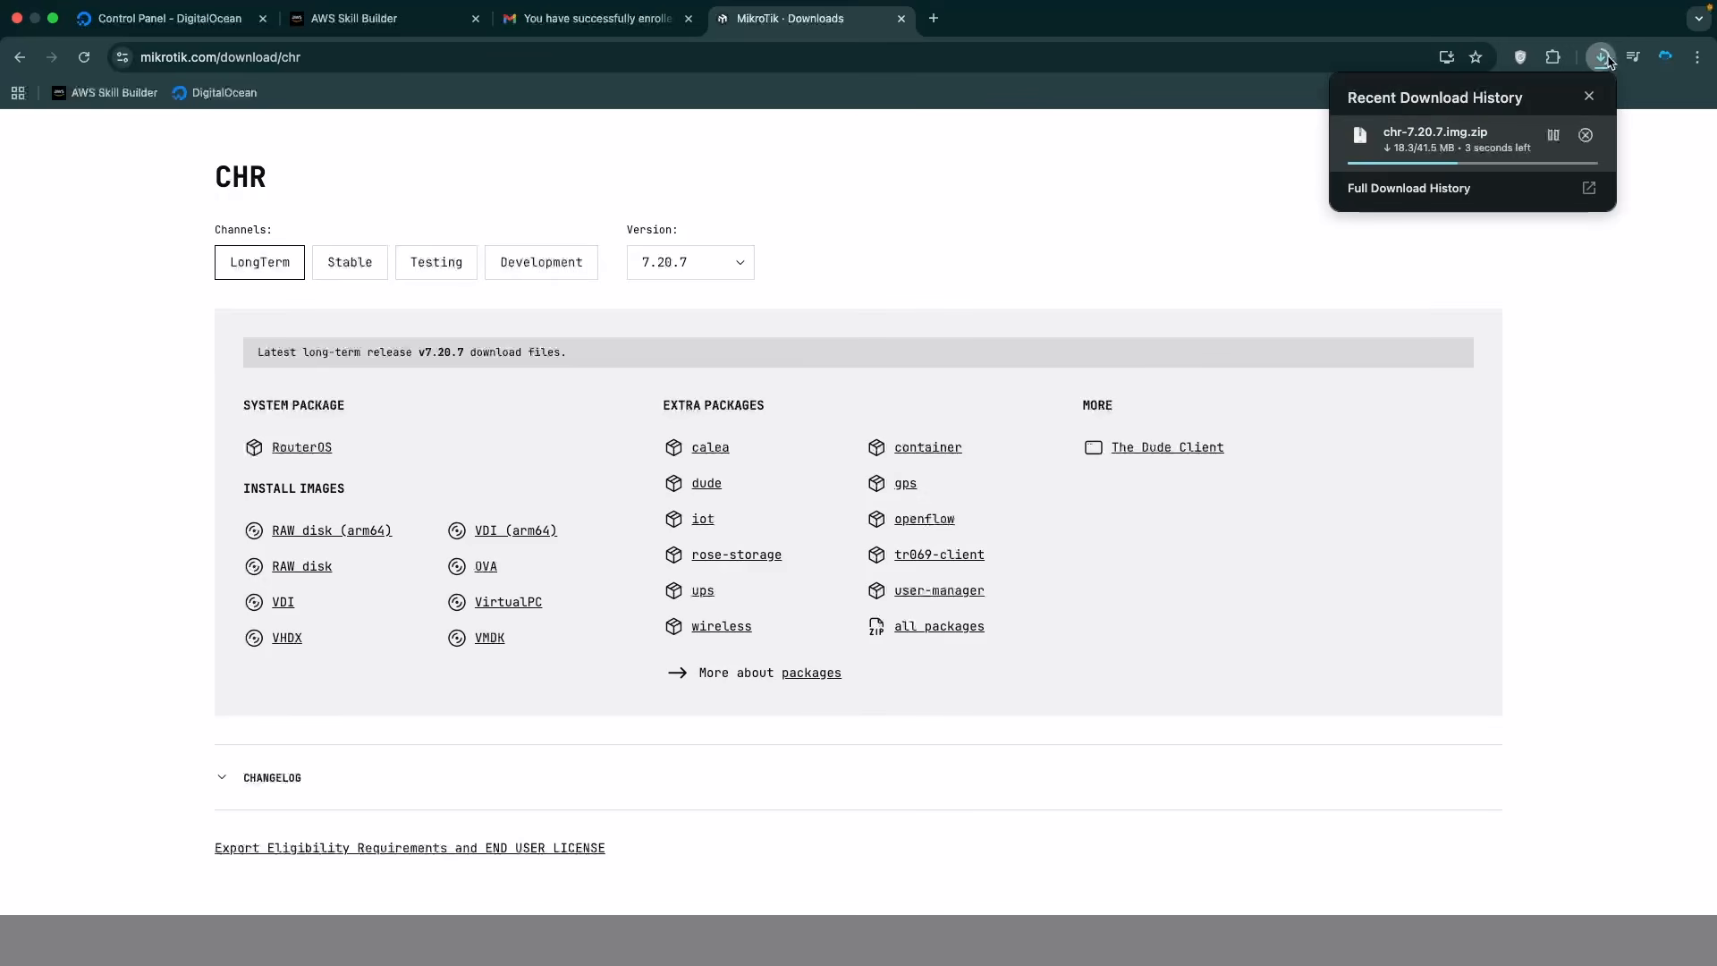
pyautogui.hotkey('ctrl', 'Right')
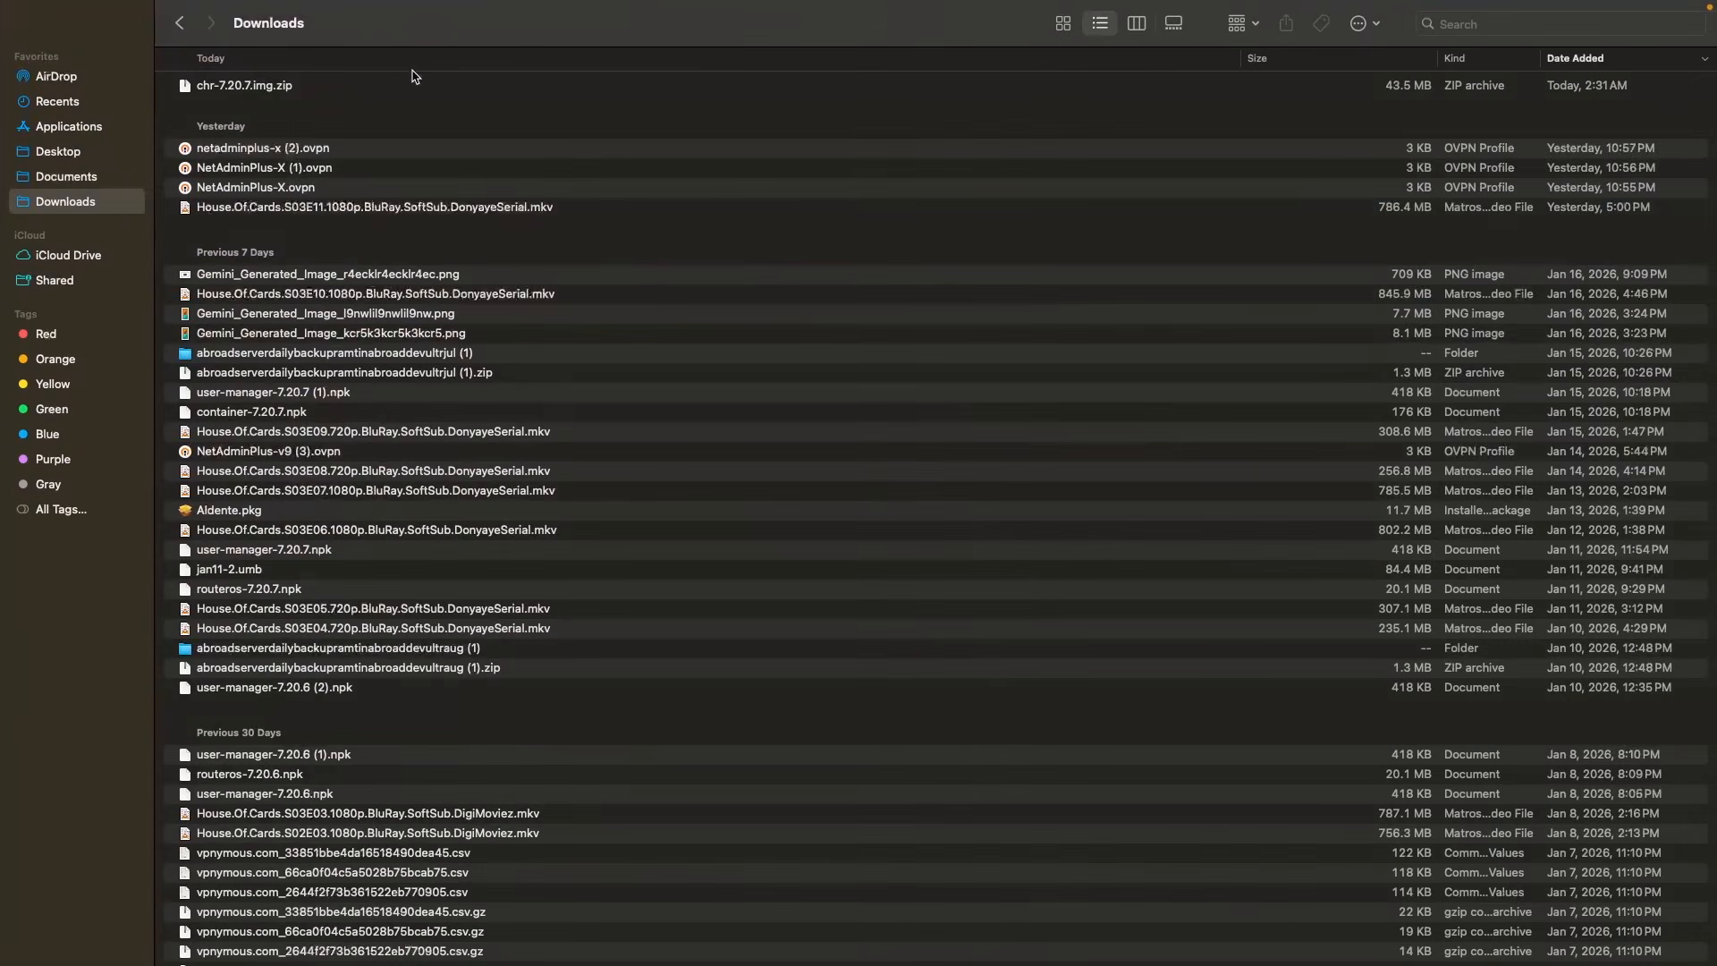
# Extract chr-7.20.7.img from its zip in Downloads and return to the DigitalOcean tab.
pyautogui.click(426, 95)
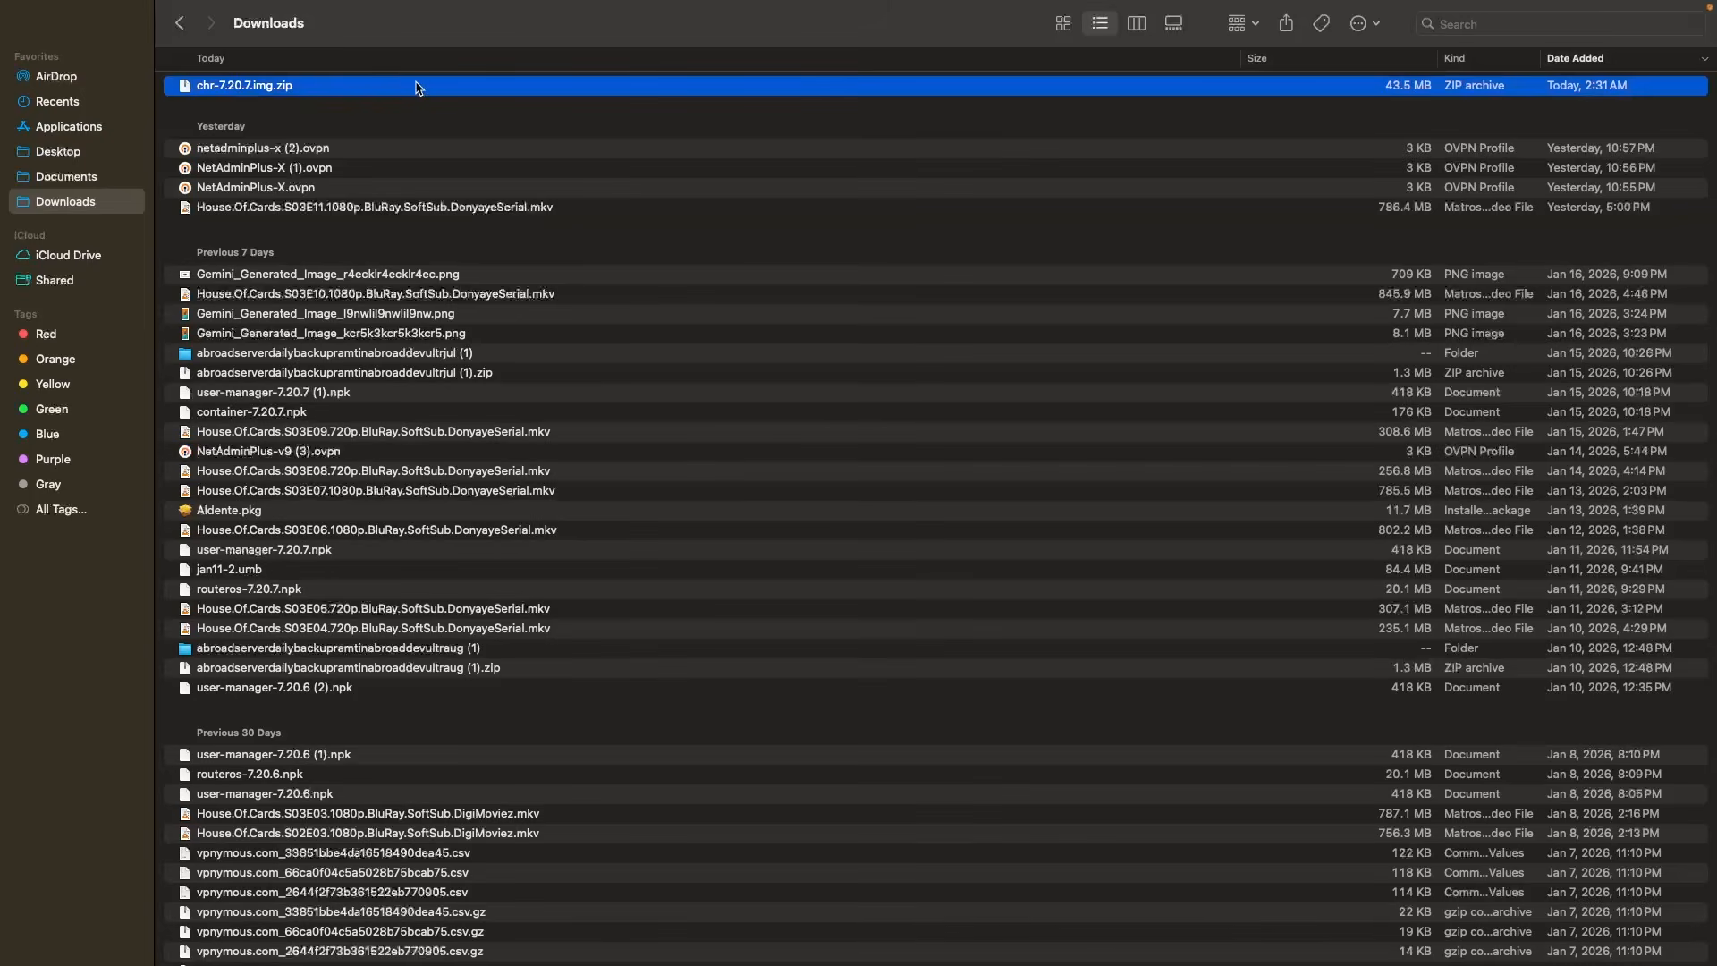
pyautogui.doubleClick(416, 87)
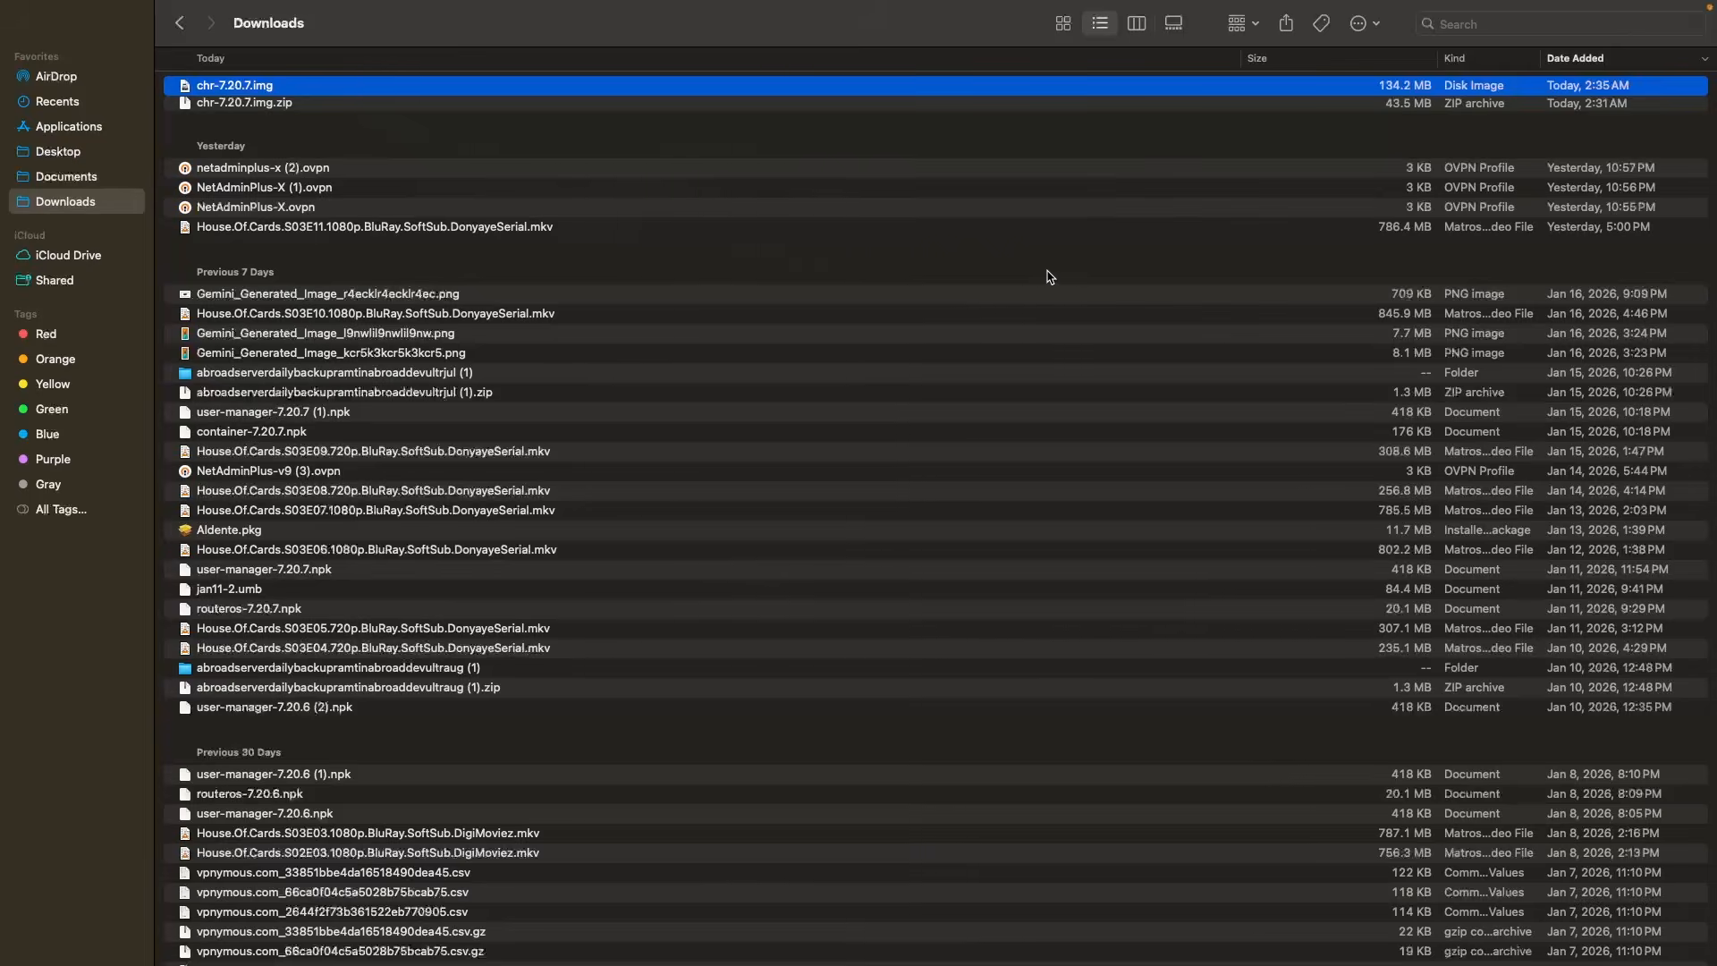
pyautogui.hotkey('ctrl', 'Left')
pyautogui.click(161, 18)
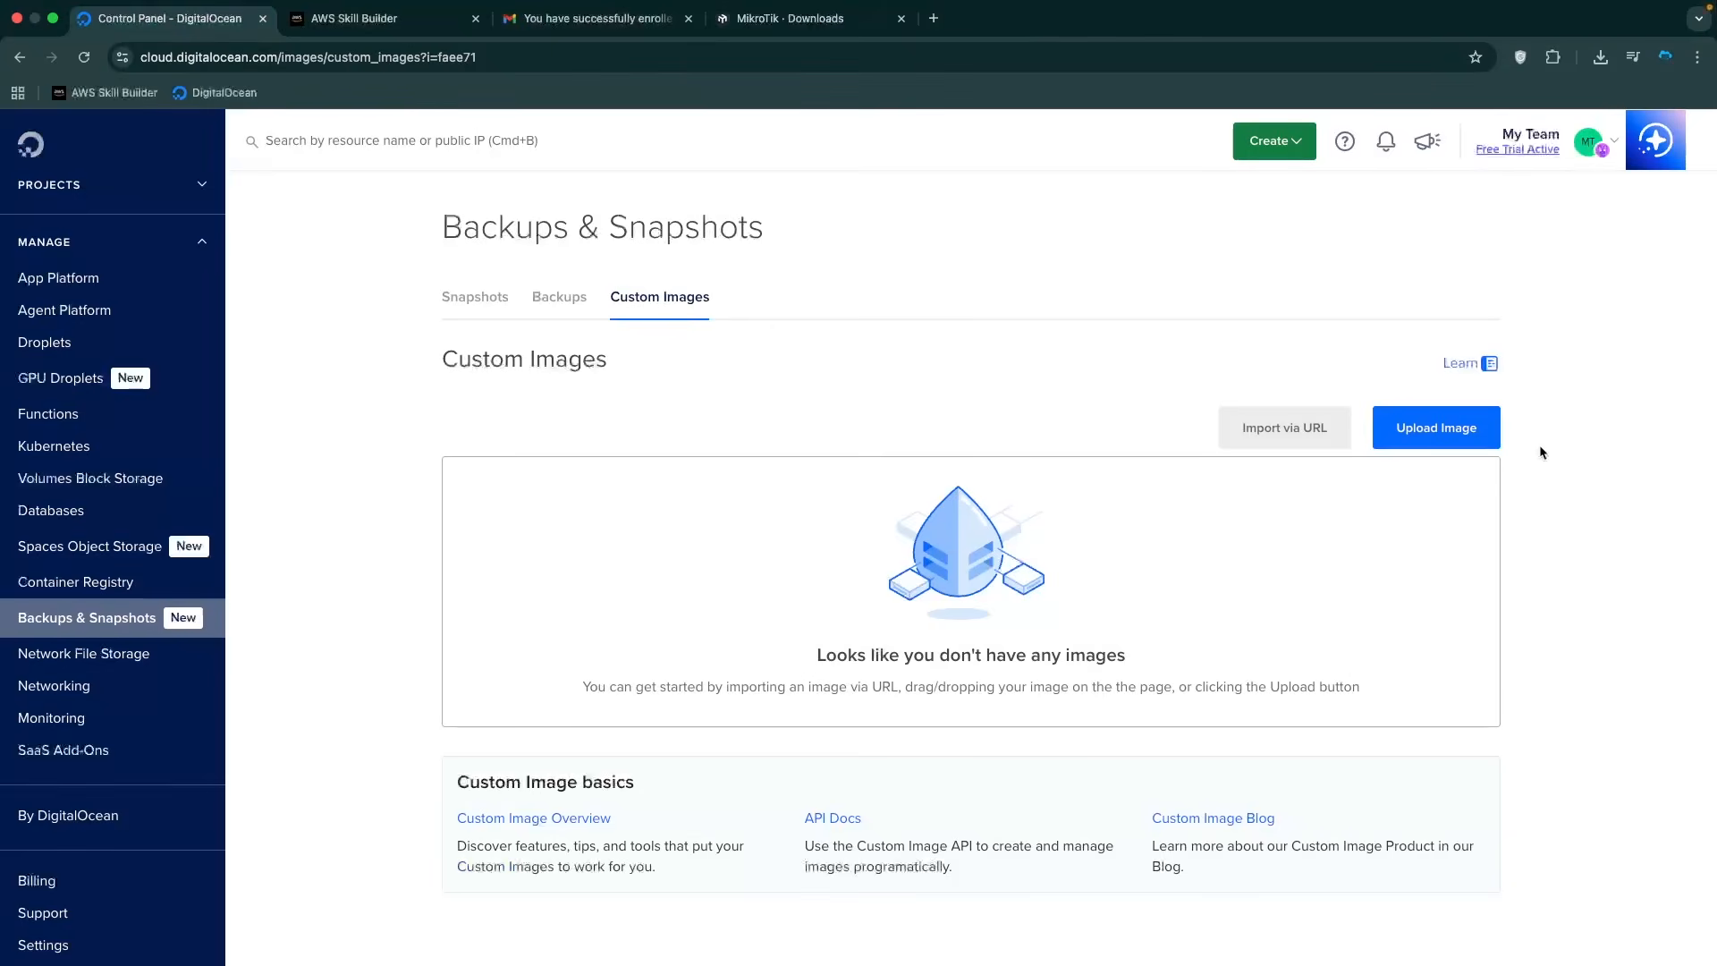
# Upload chr-7.20.7.img as custom image mikrotik-7.20.7 with Unknown distribution in the Frankfurt region.
pyautogui.click(1446, 427)
pyautogui.write('chr')
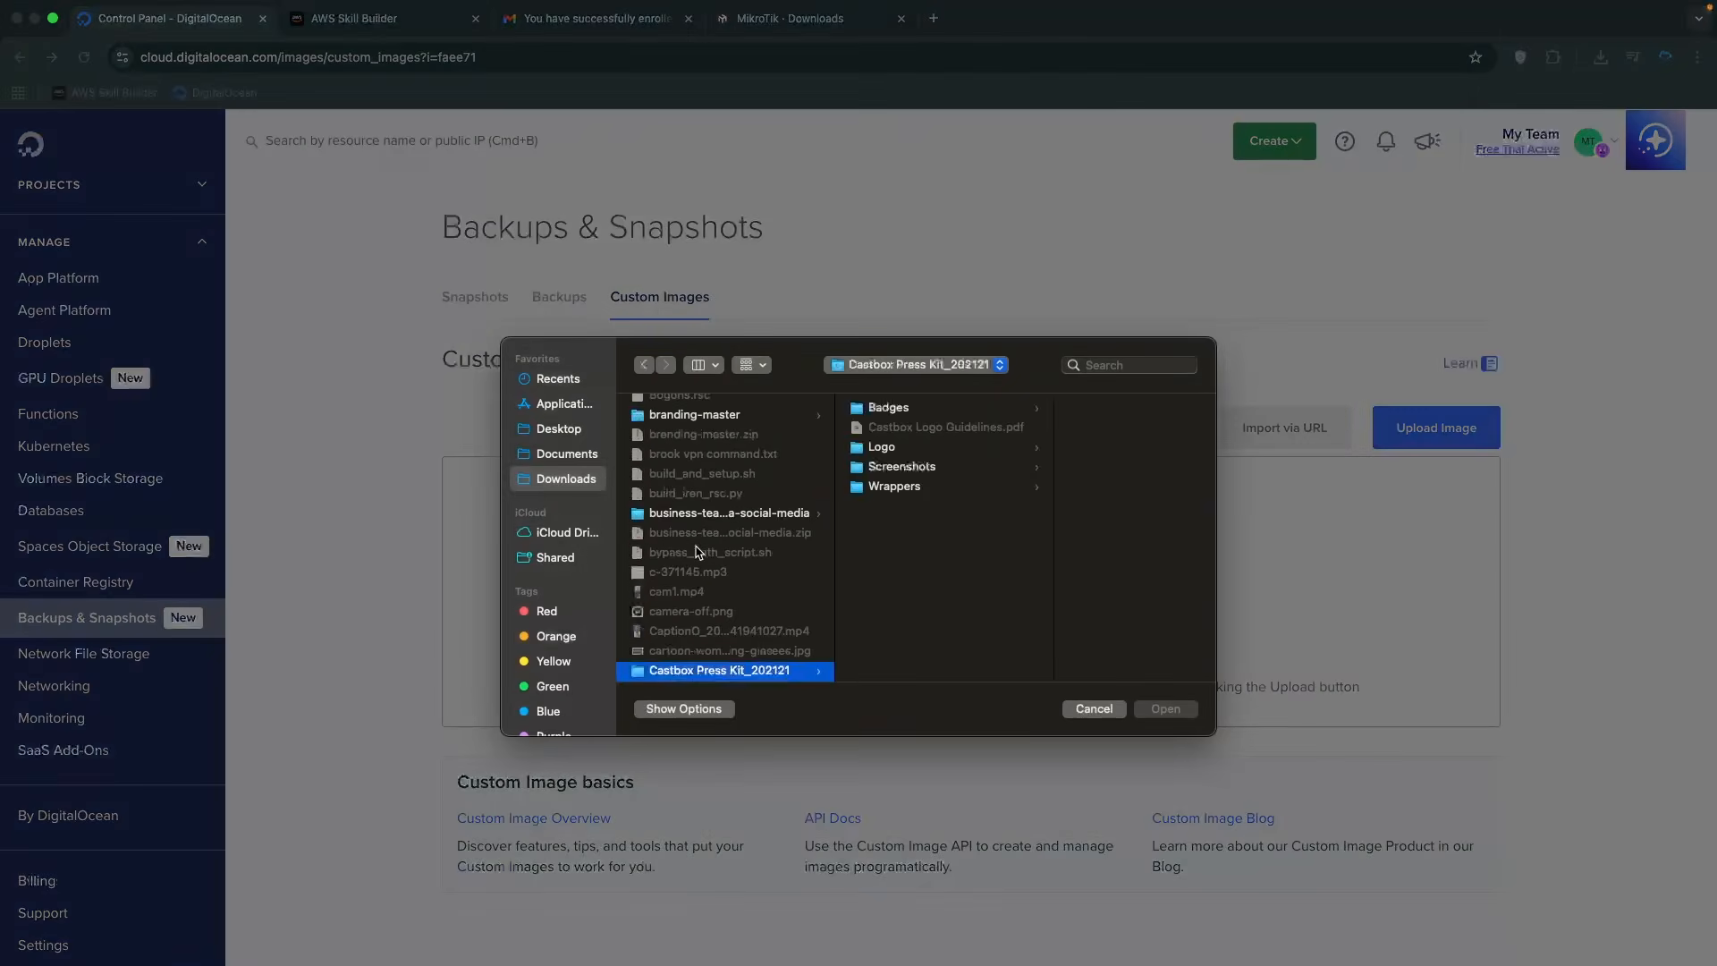
pyautogui.press('Return')
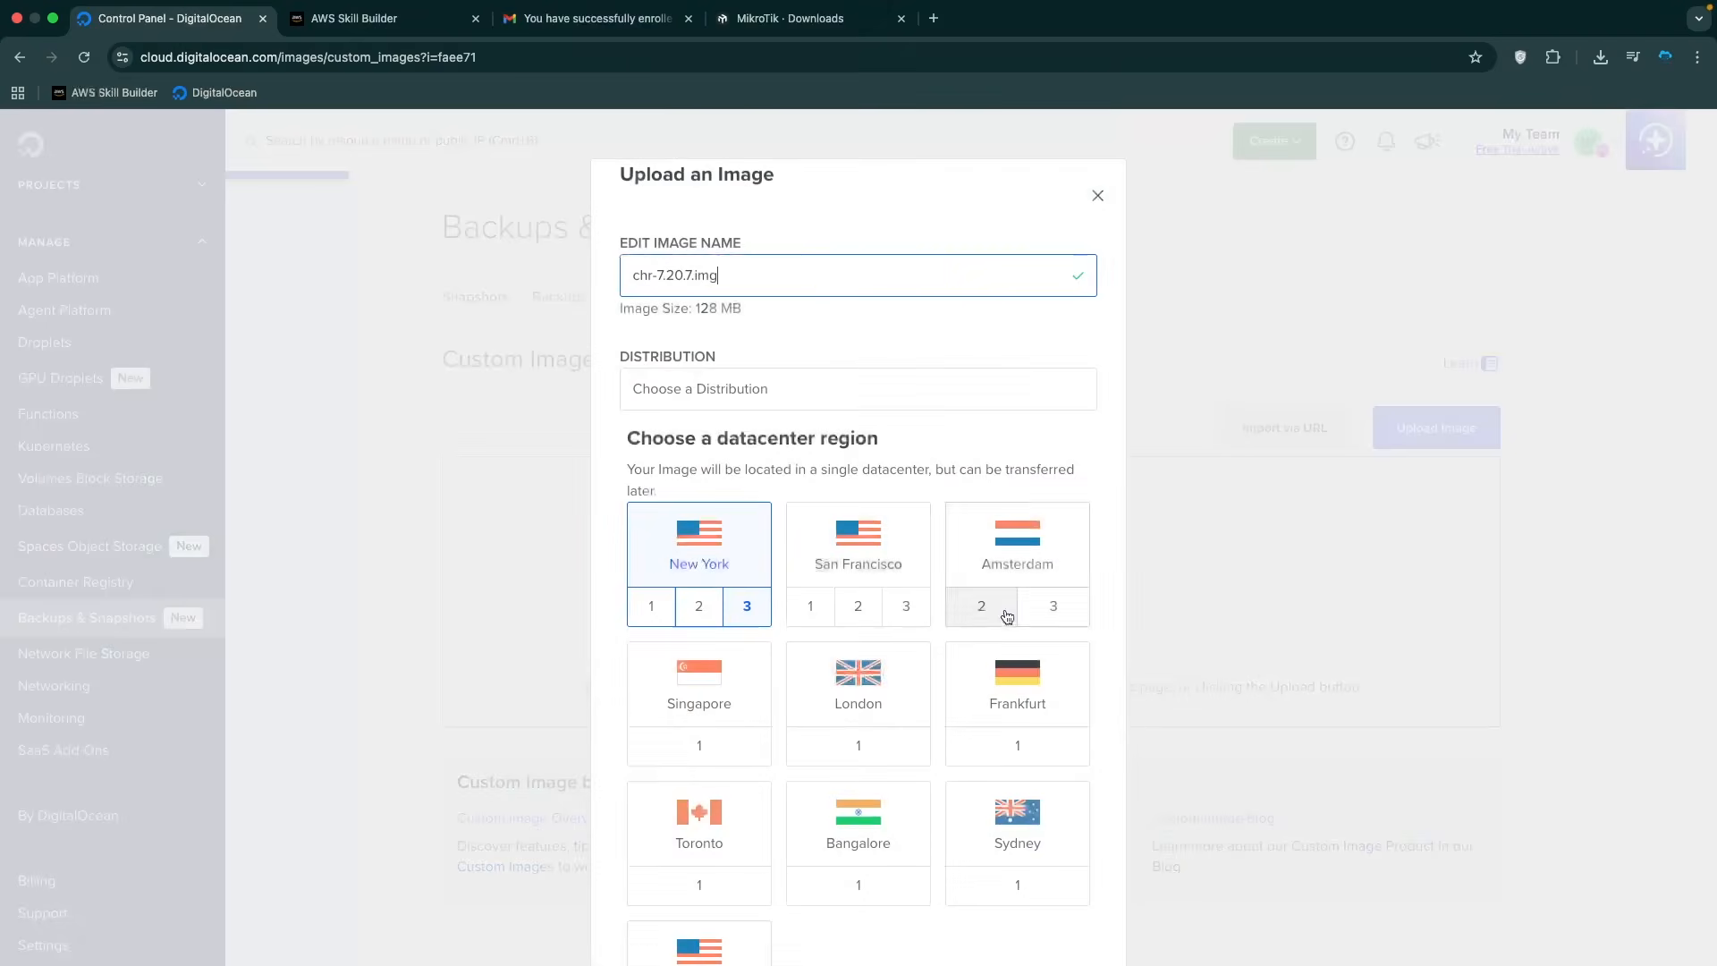
pyautogui.moveTo(904, 279); pyautogui.dragTo(438, 334)
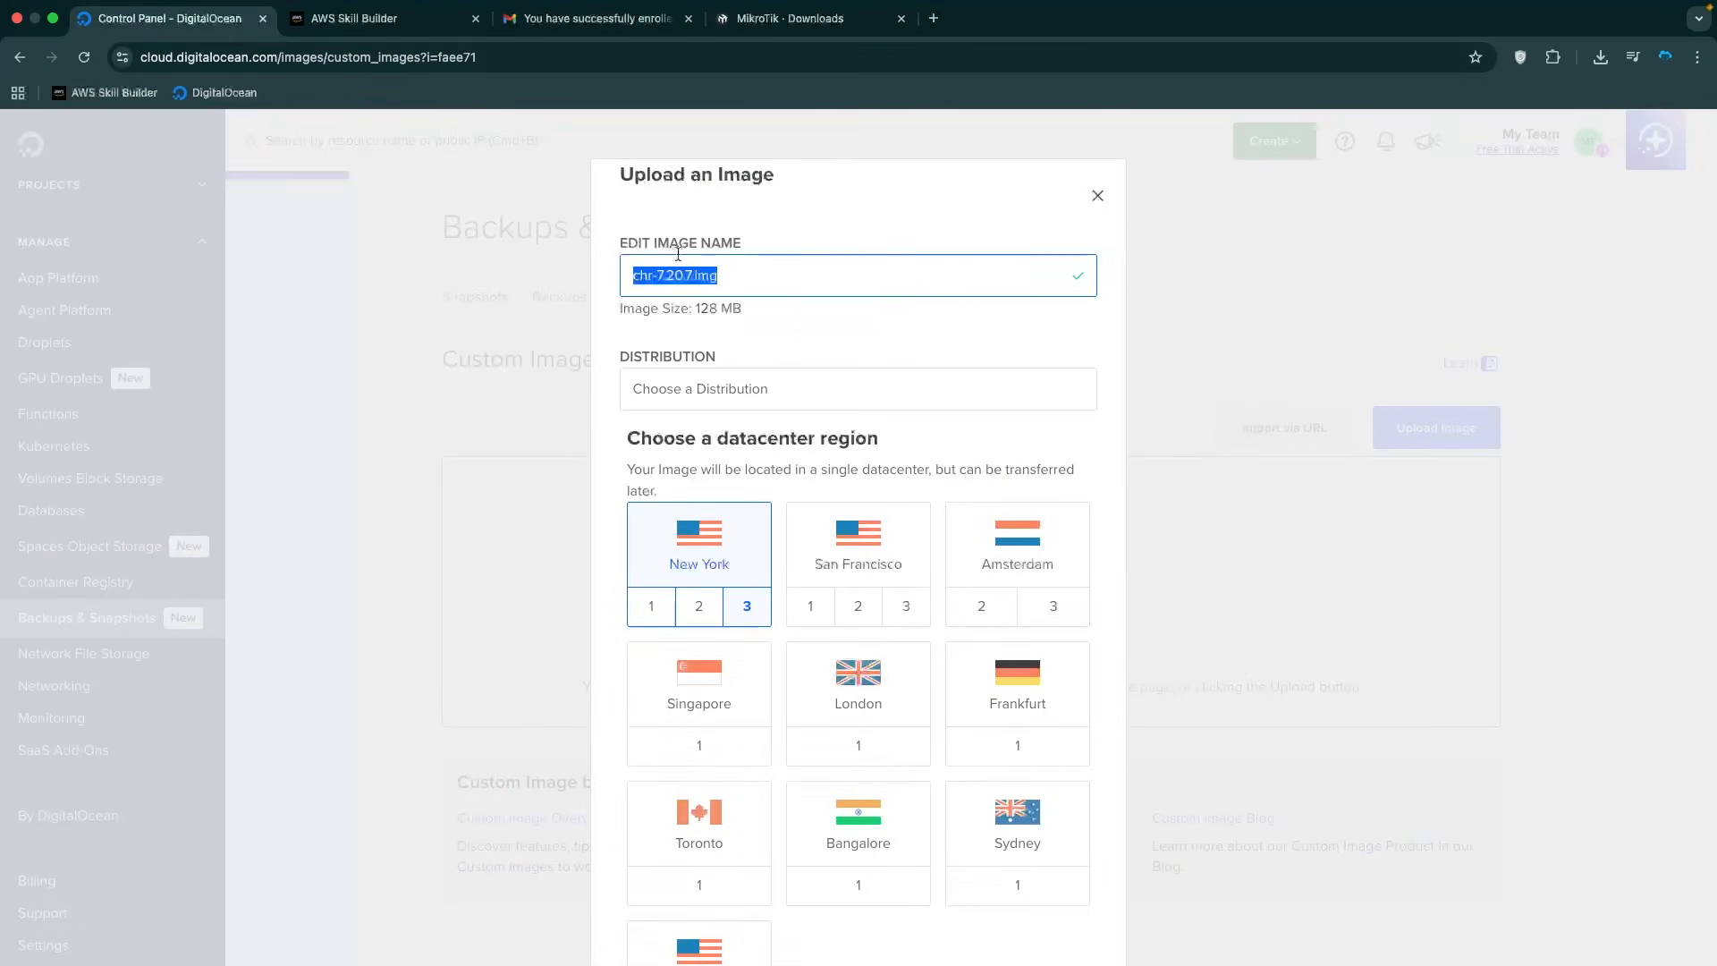
pyautogui.write('mikrotik')
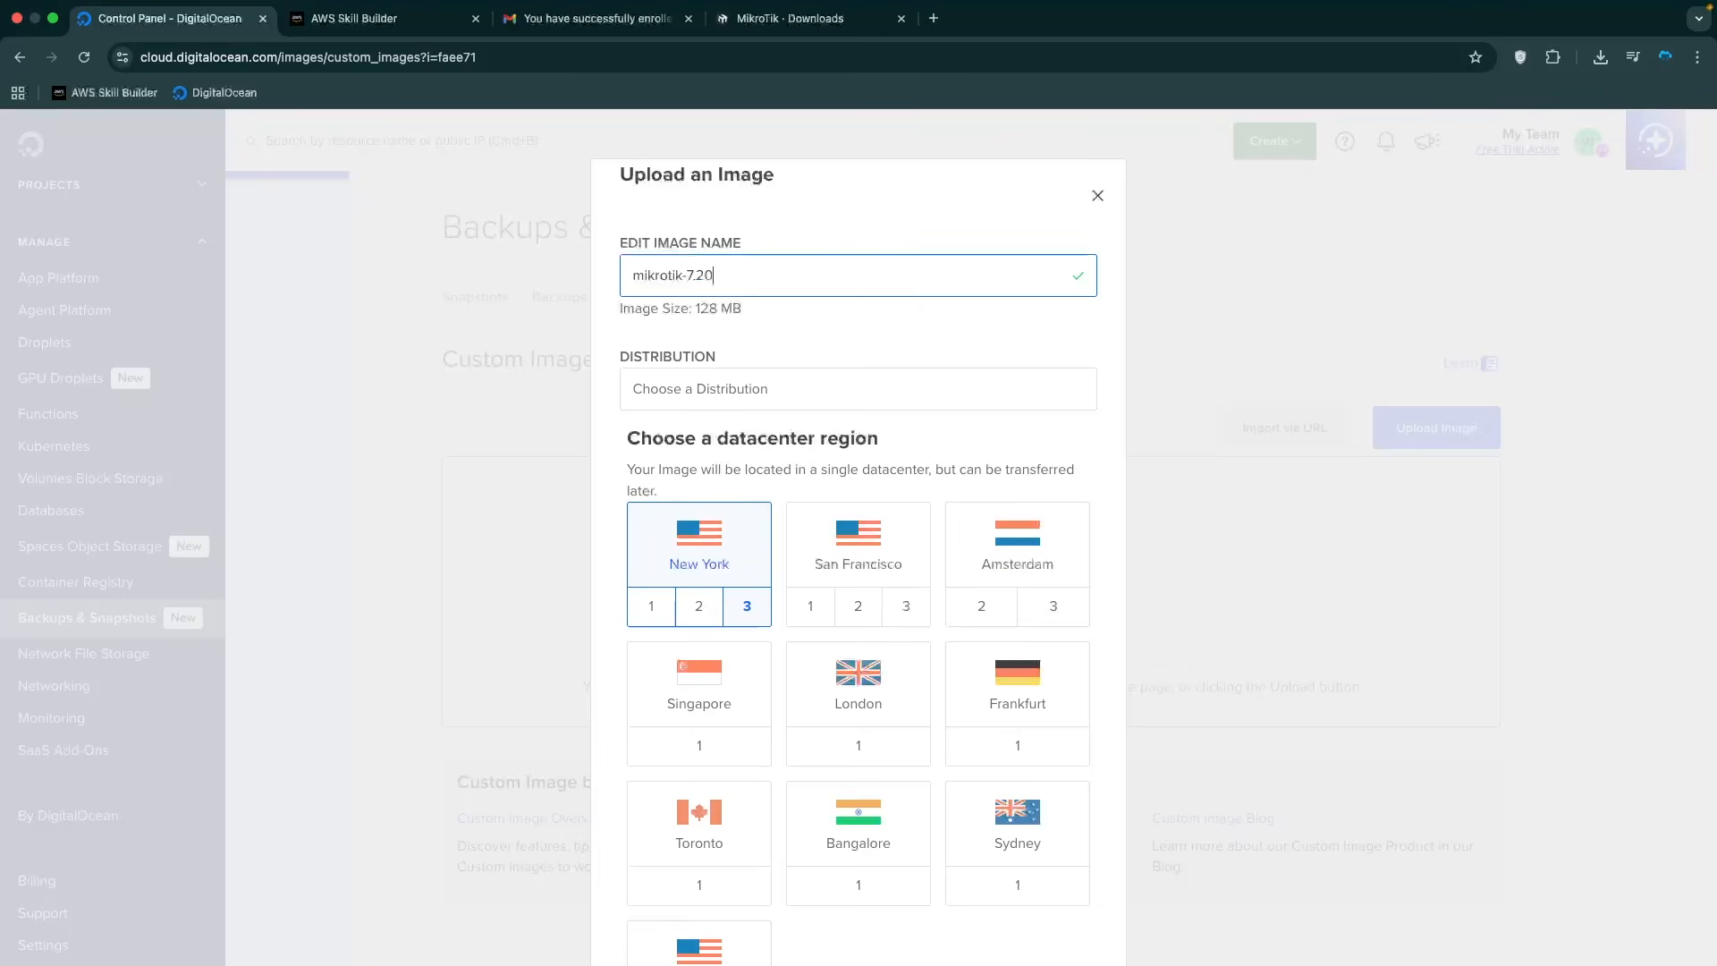
pyautogui.click(892, 394)
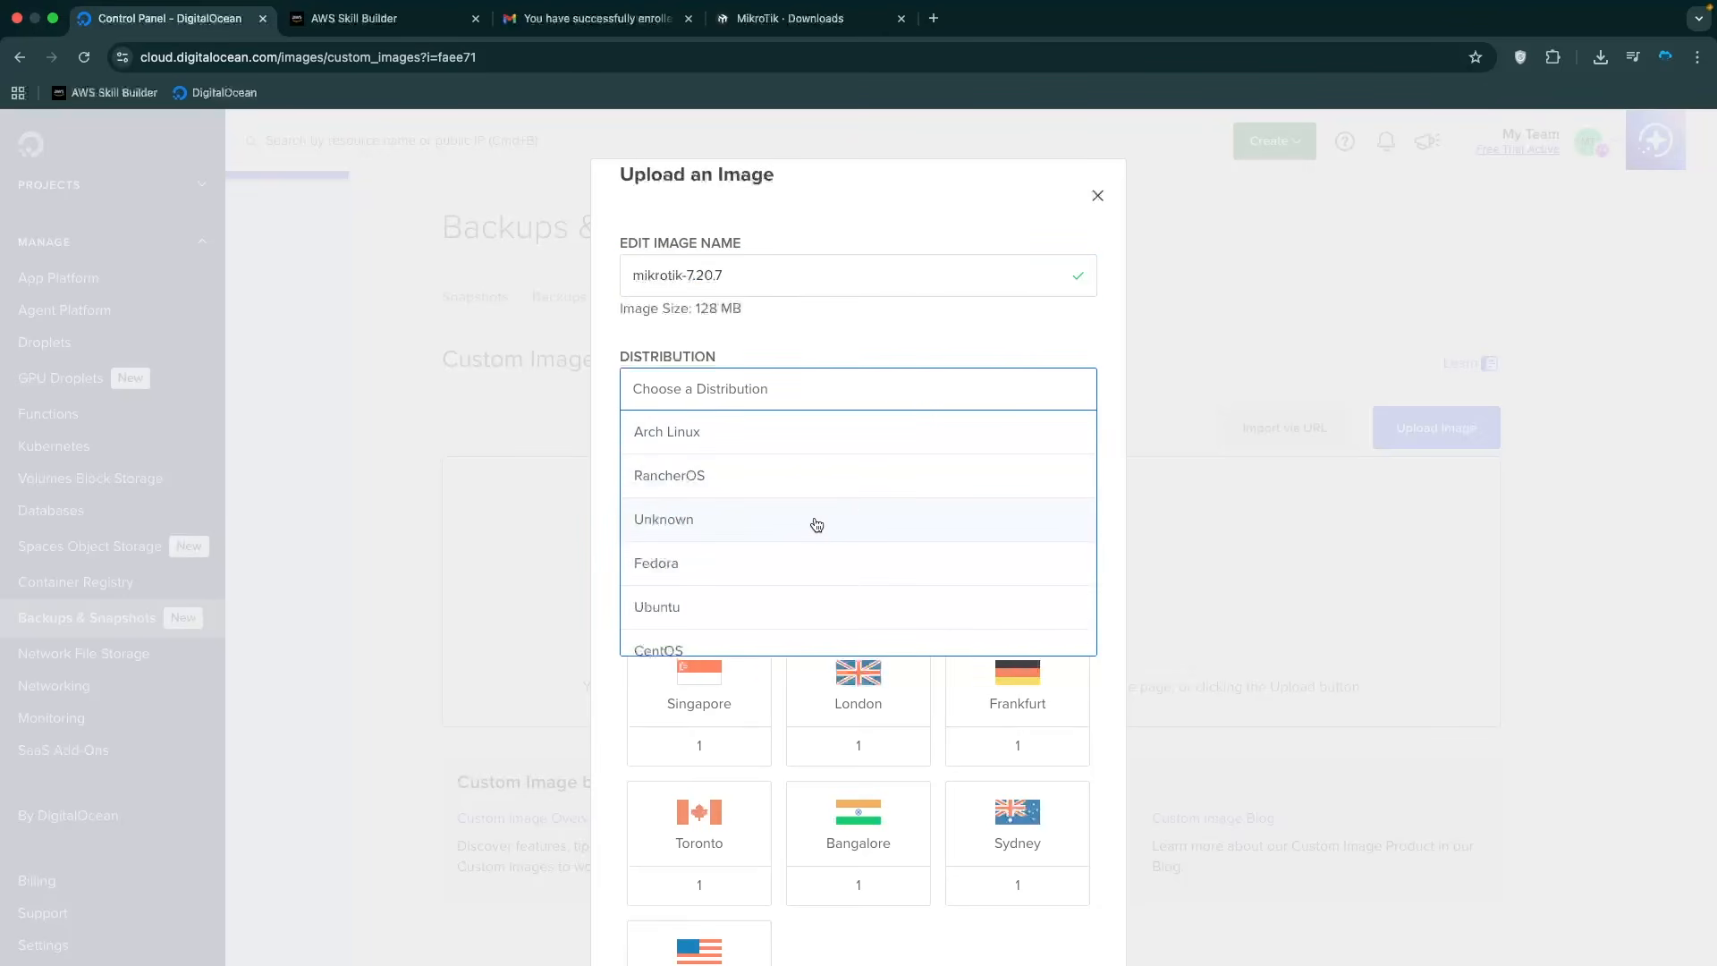
pyautogui.click(782, 523)
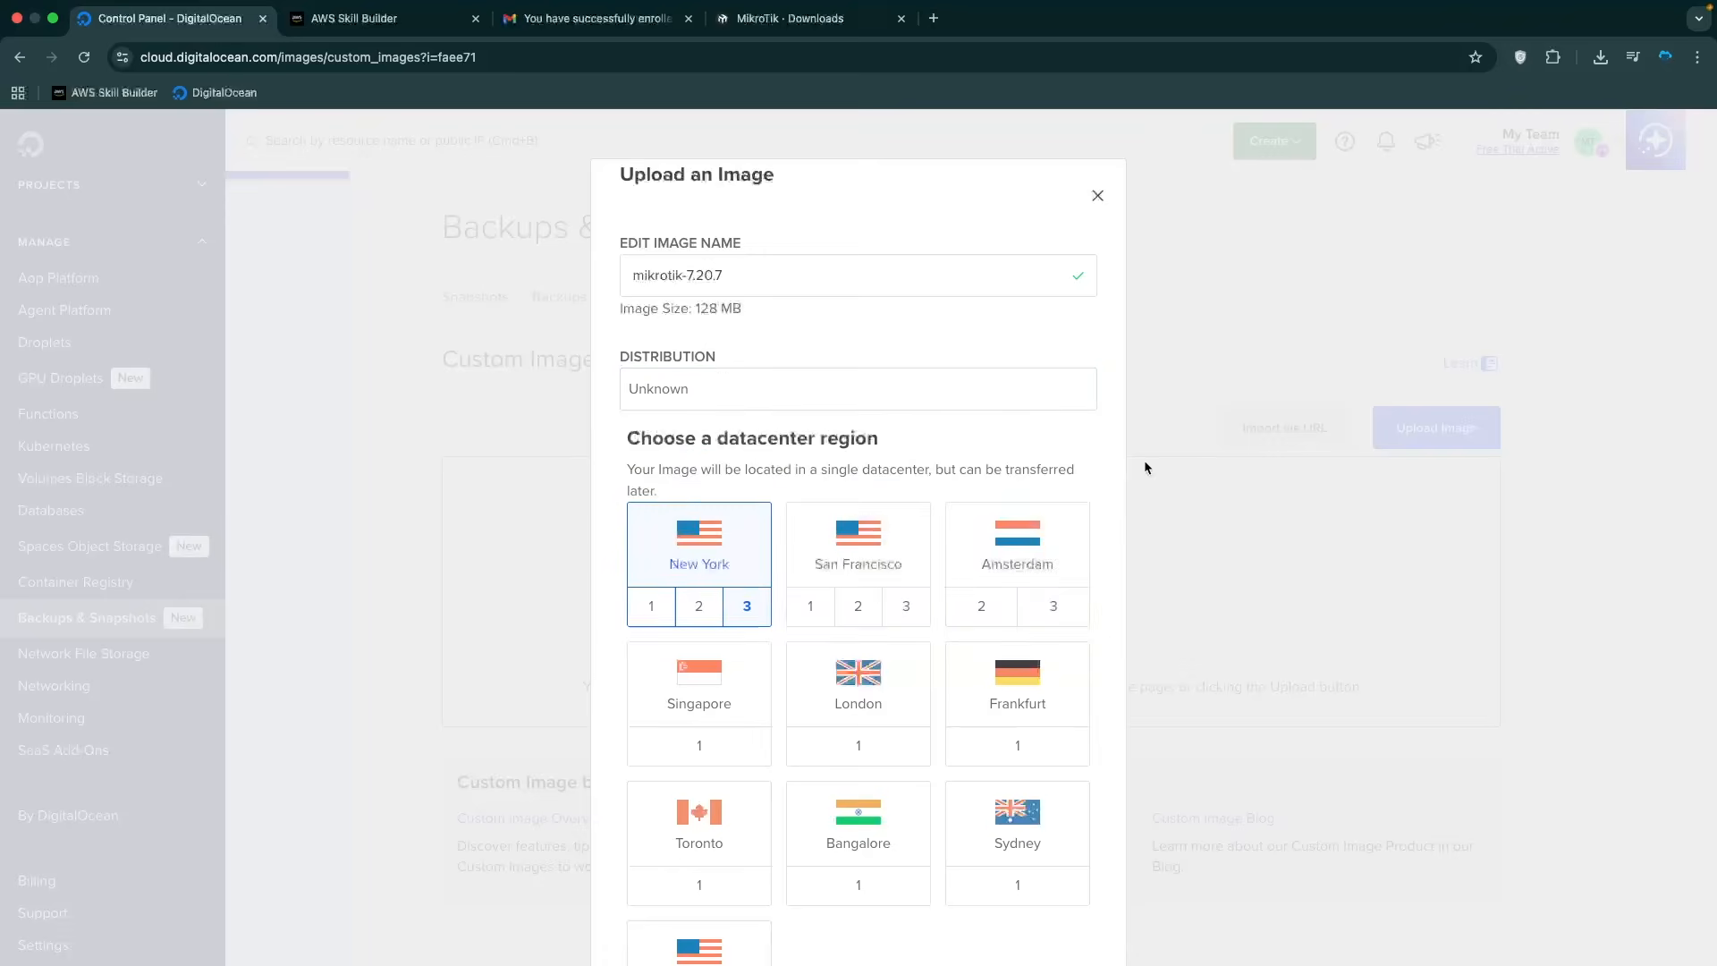
pyautogui.scroll(-3, 901, 438)
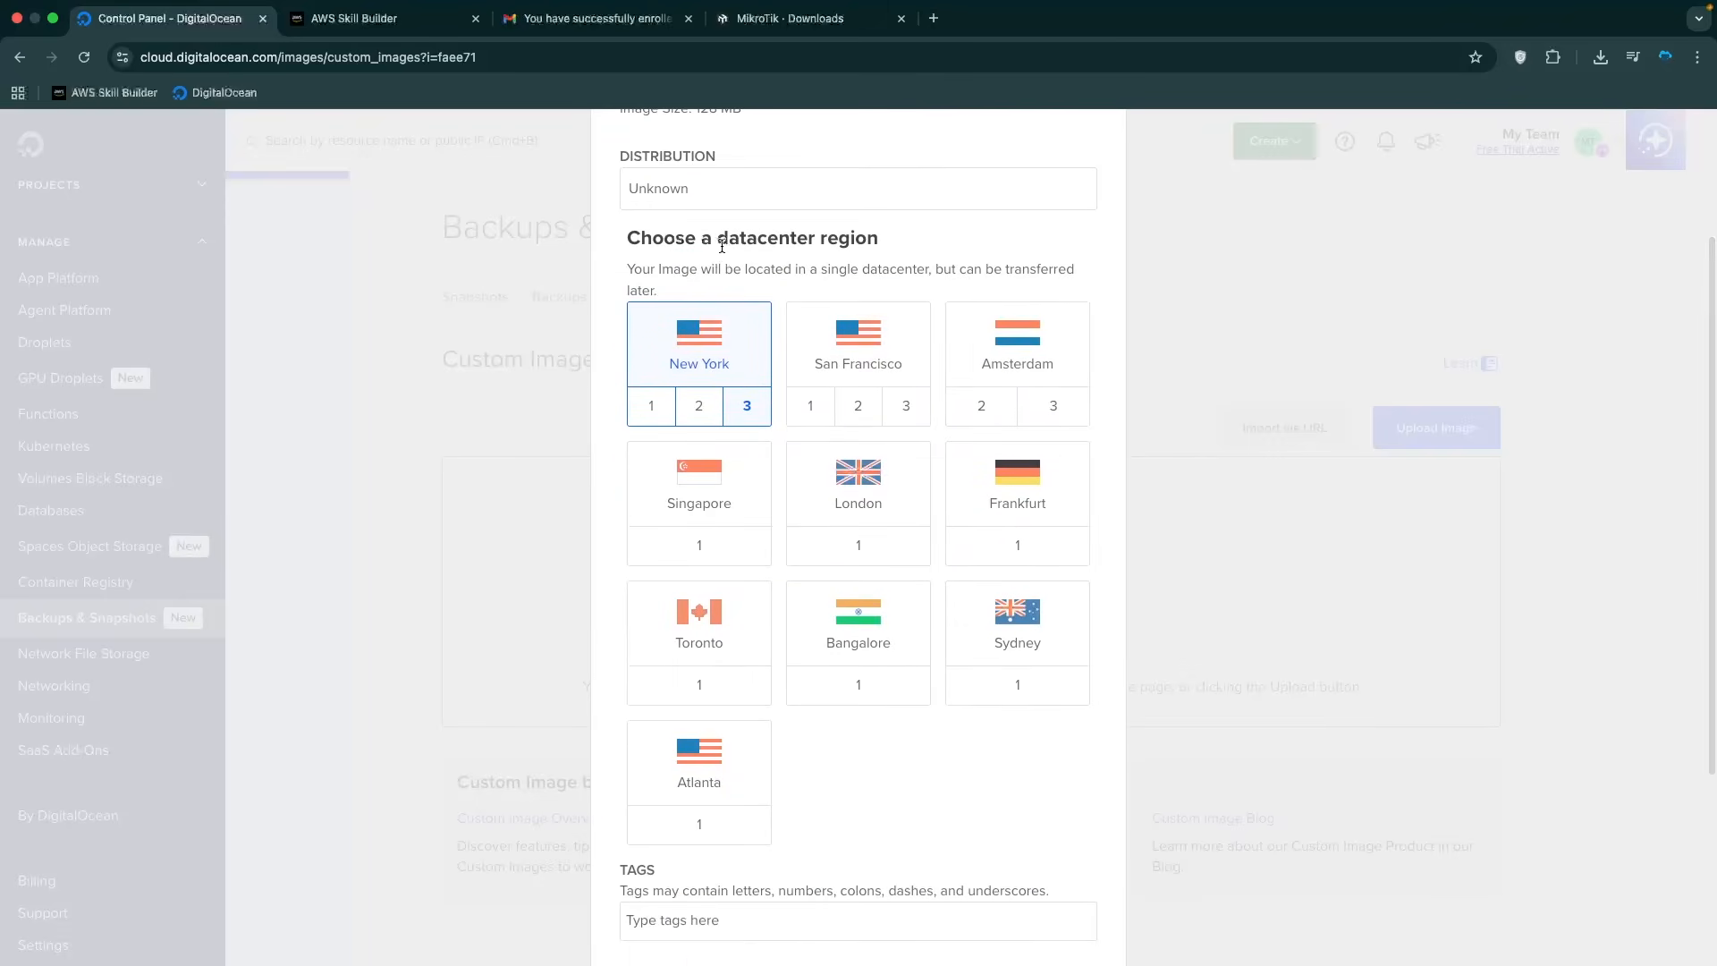
pyautogui.click(1026, 485)
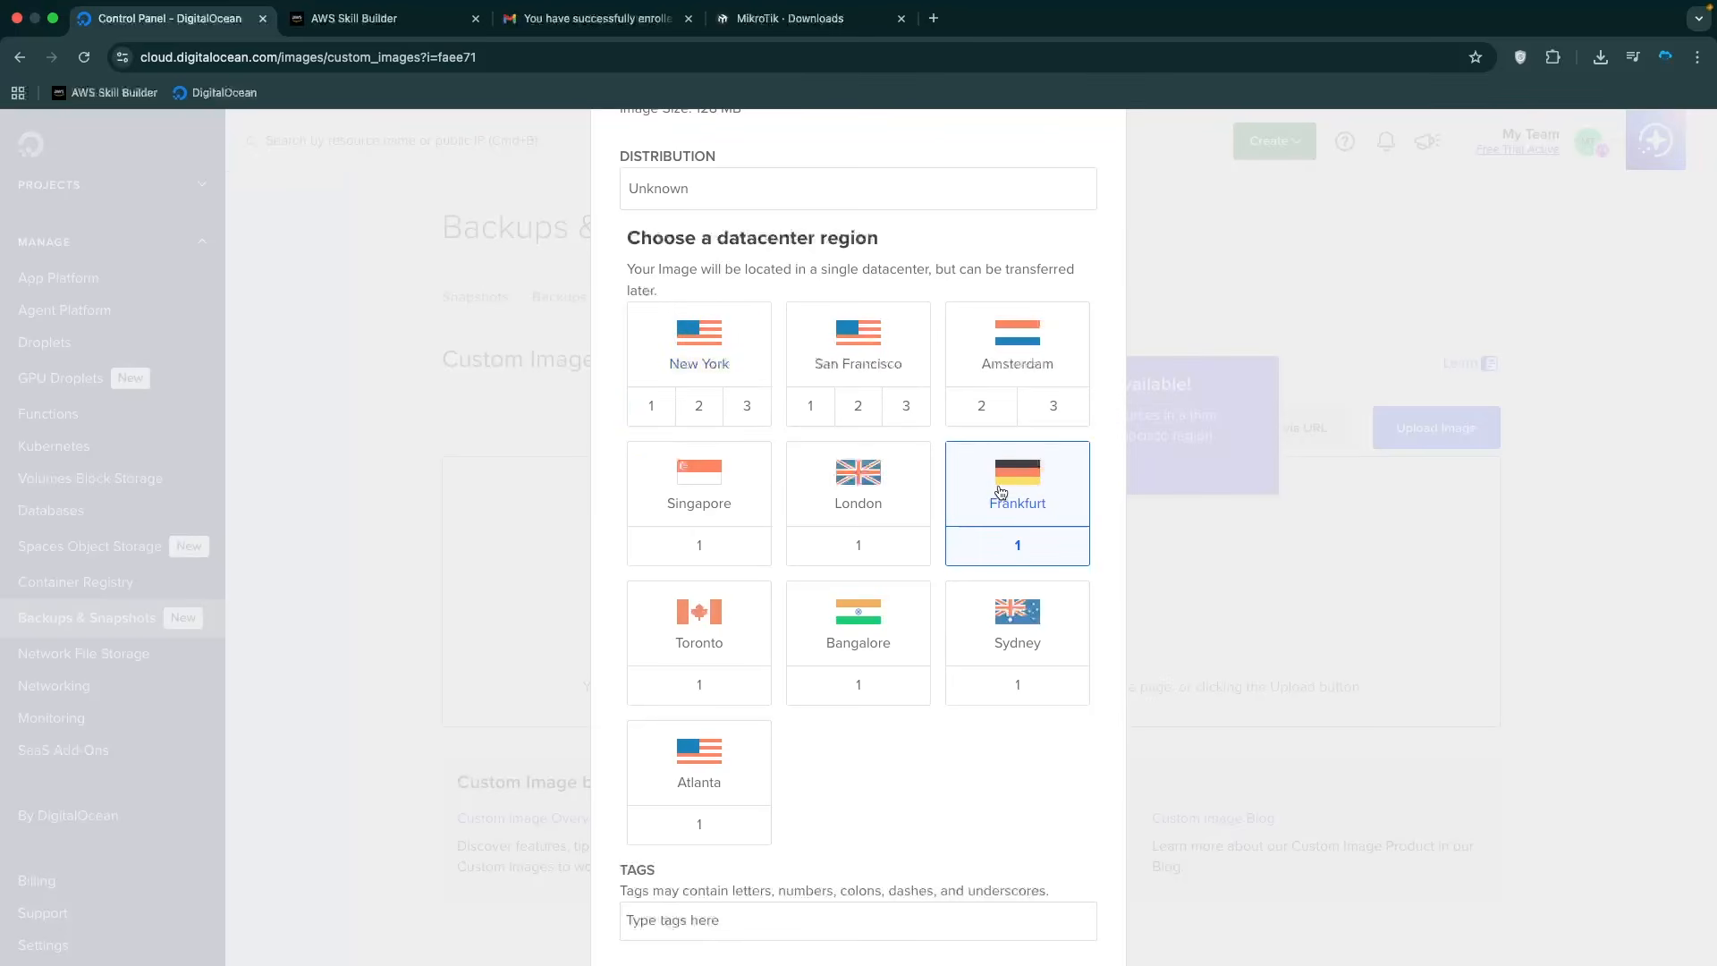
pyautogui.scroll(-4, 636, 590)
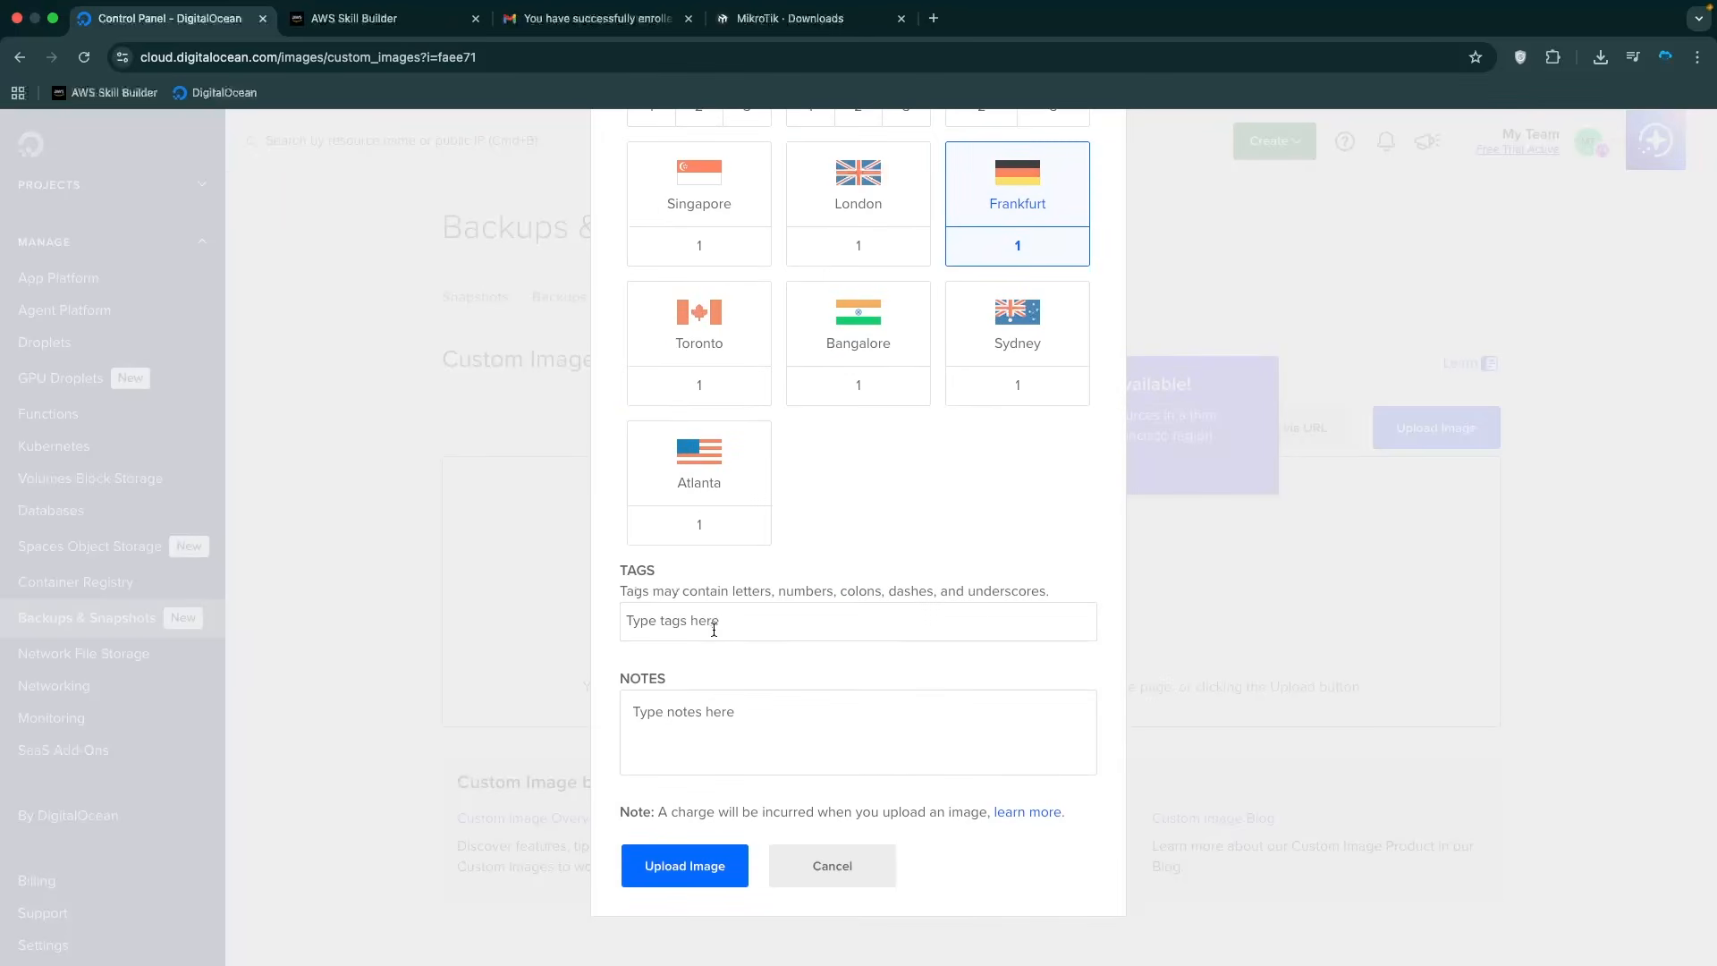
pyautogui.click(675, 865)
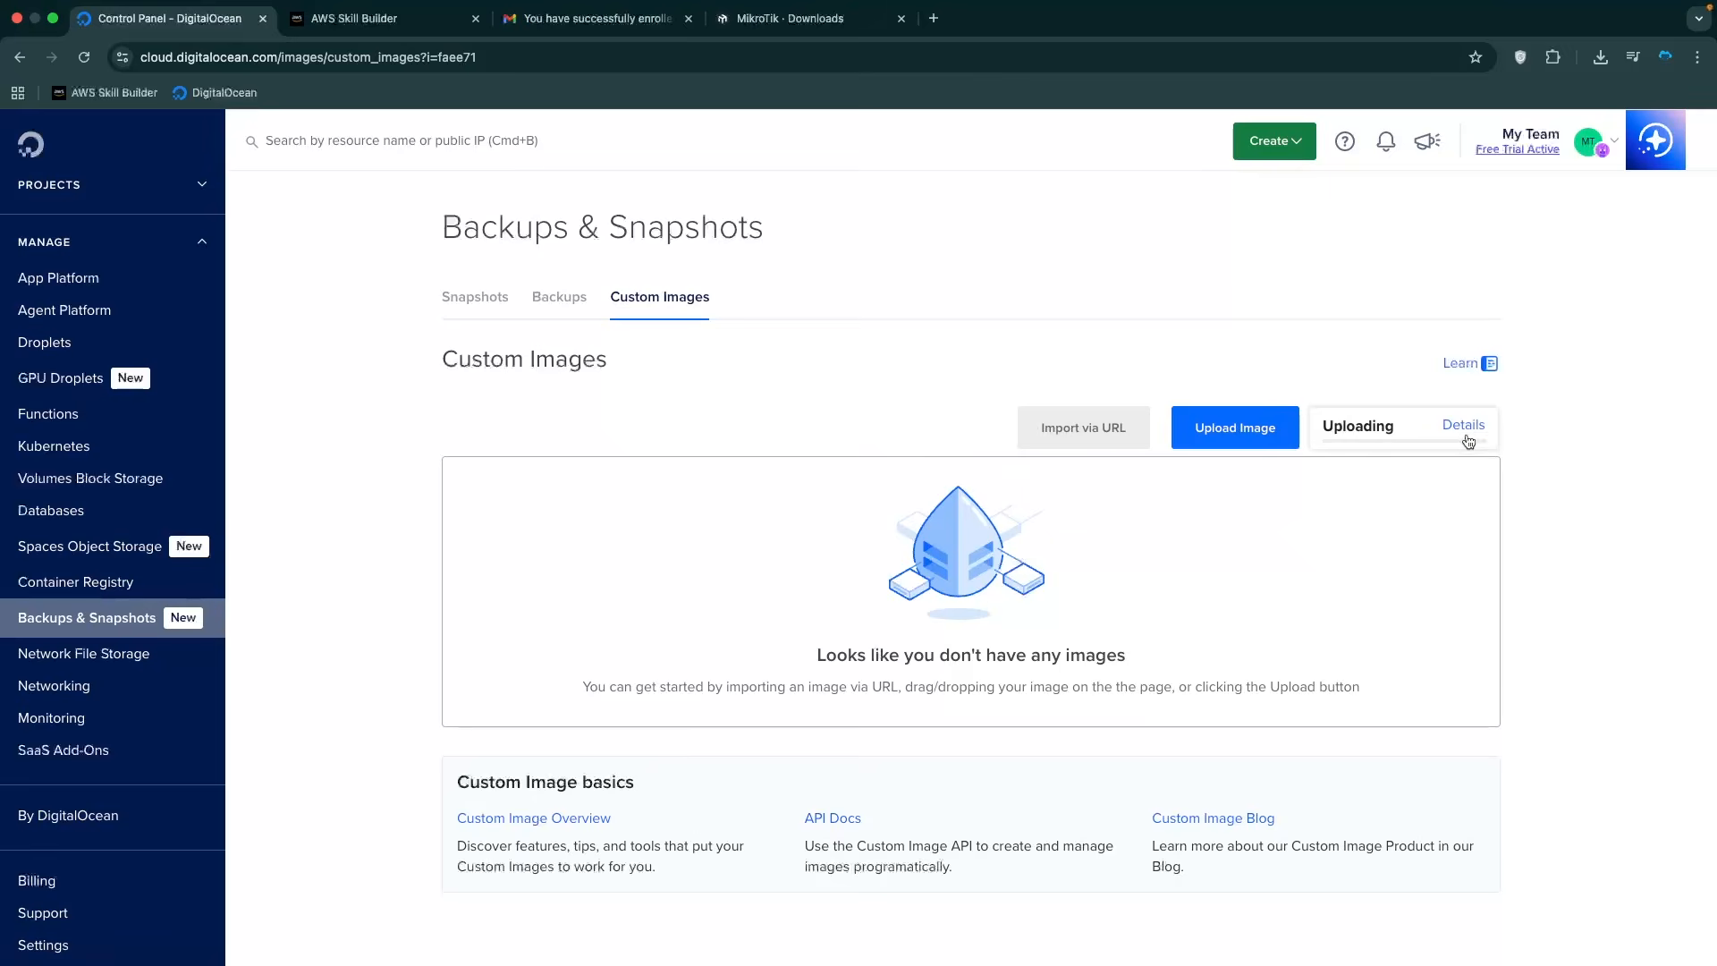
# Check the upload's progress, then start a droplet from the mikrotik-7.20.7 image.
pyautogui.click(1464, 427)
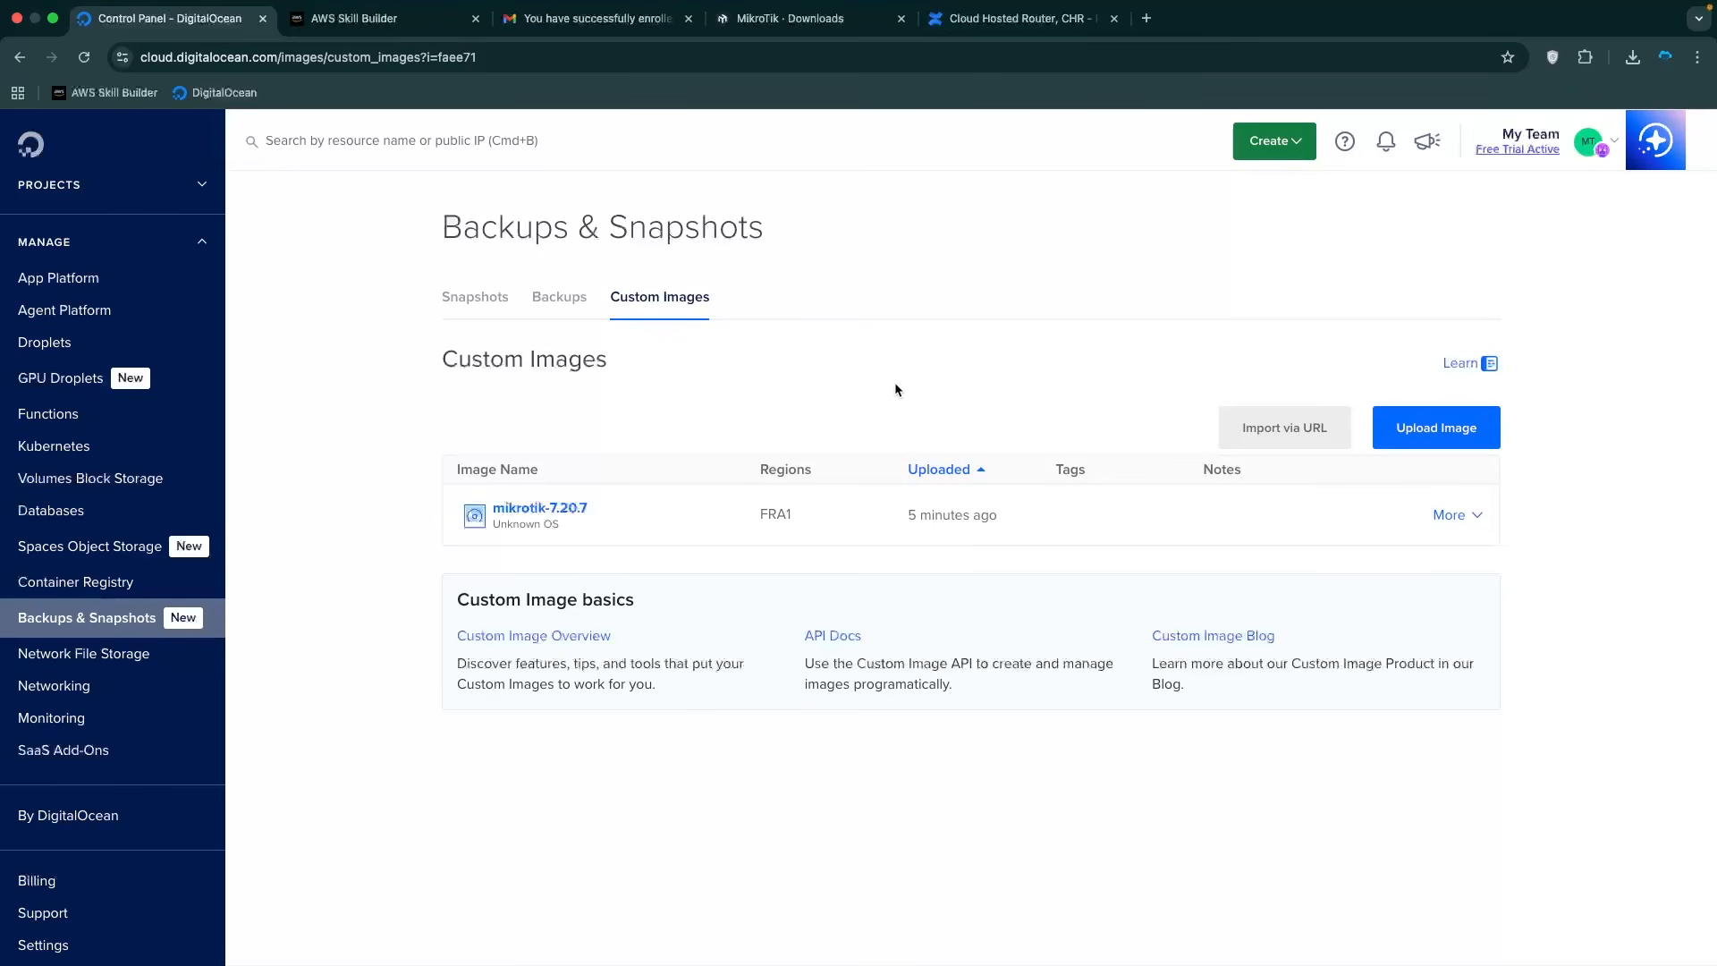
pyautogui.click(1465, 519)
pyautogui.click(1435, 559)
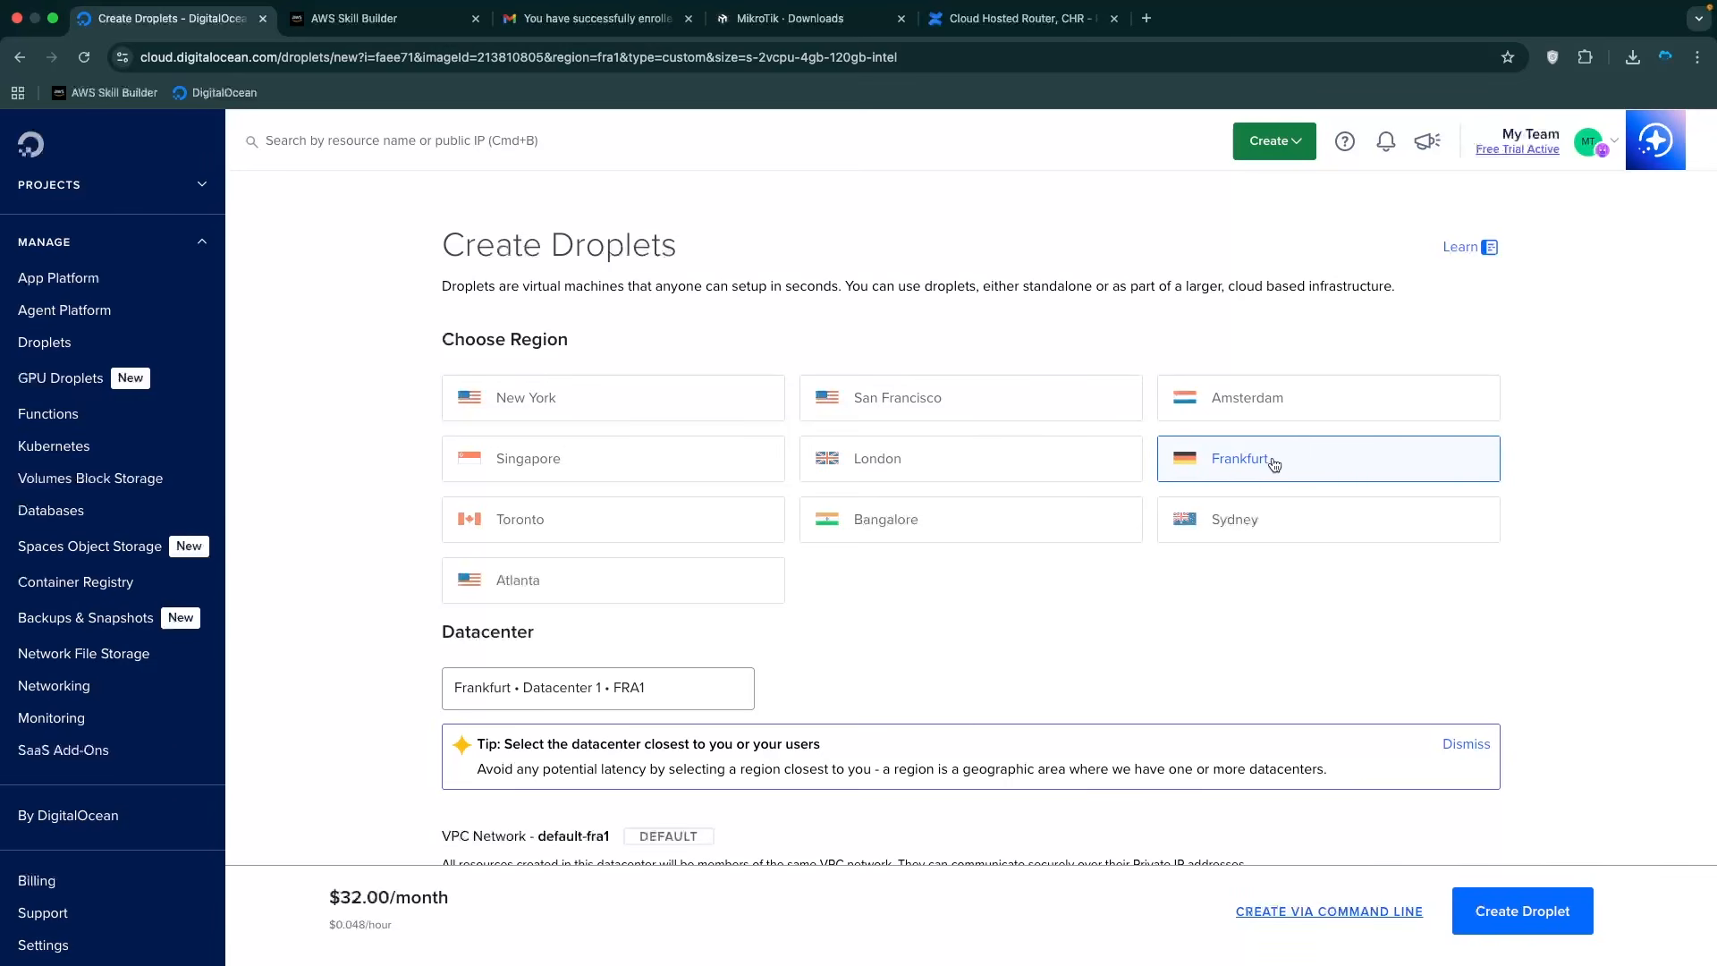
# Choose the Regular SSD CPU option and the $4/month plan: 512 MB, 1 CPU, 10 GB disk.
pyautogui.scroll(-6, 1001, 564)
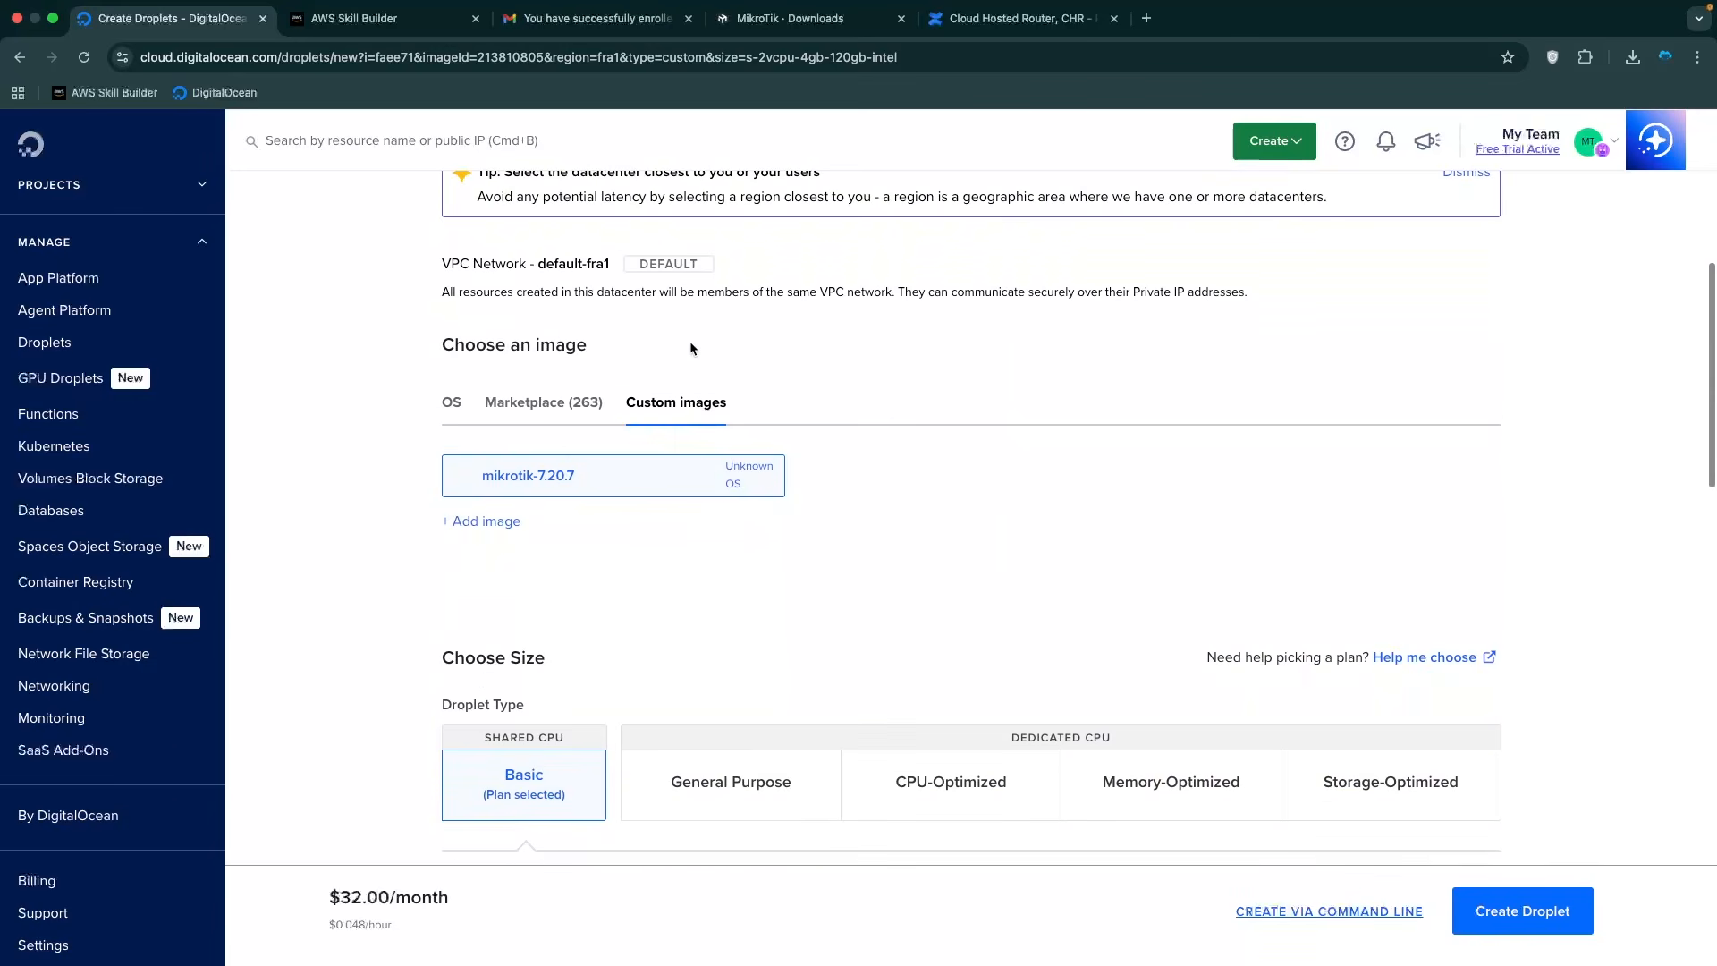
pyautogui.moveTo(455, 345); pyautogui.dragTo(541, 347)
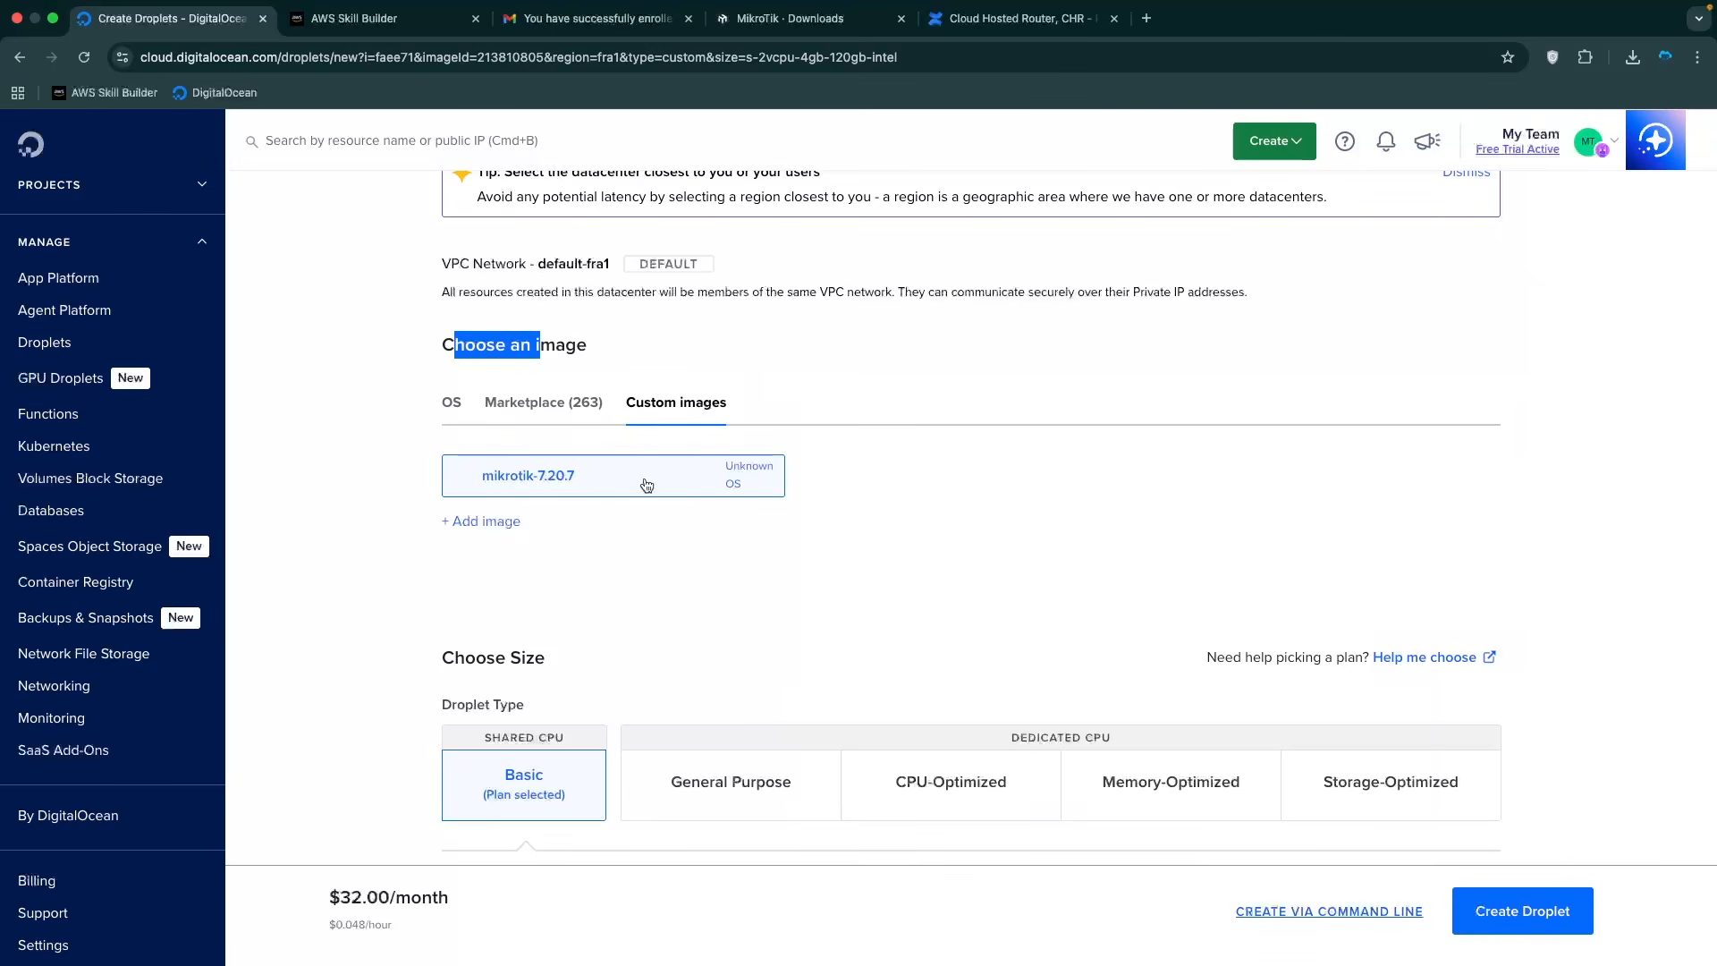
pyautogui.scroll(-4, 705, 546)
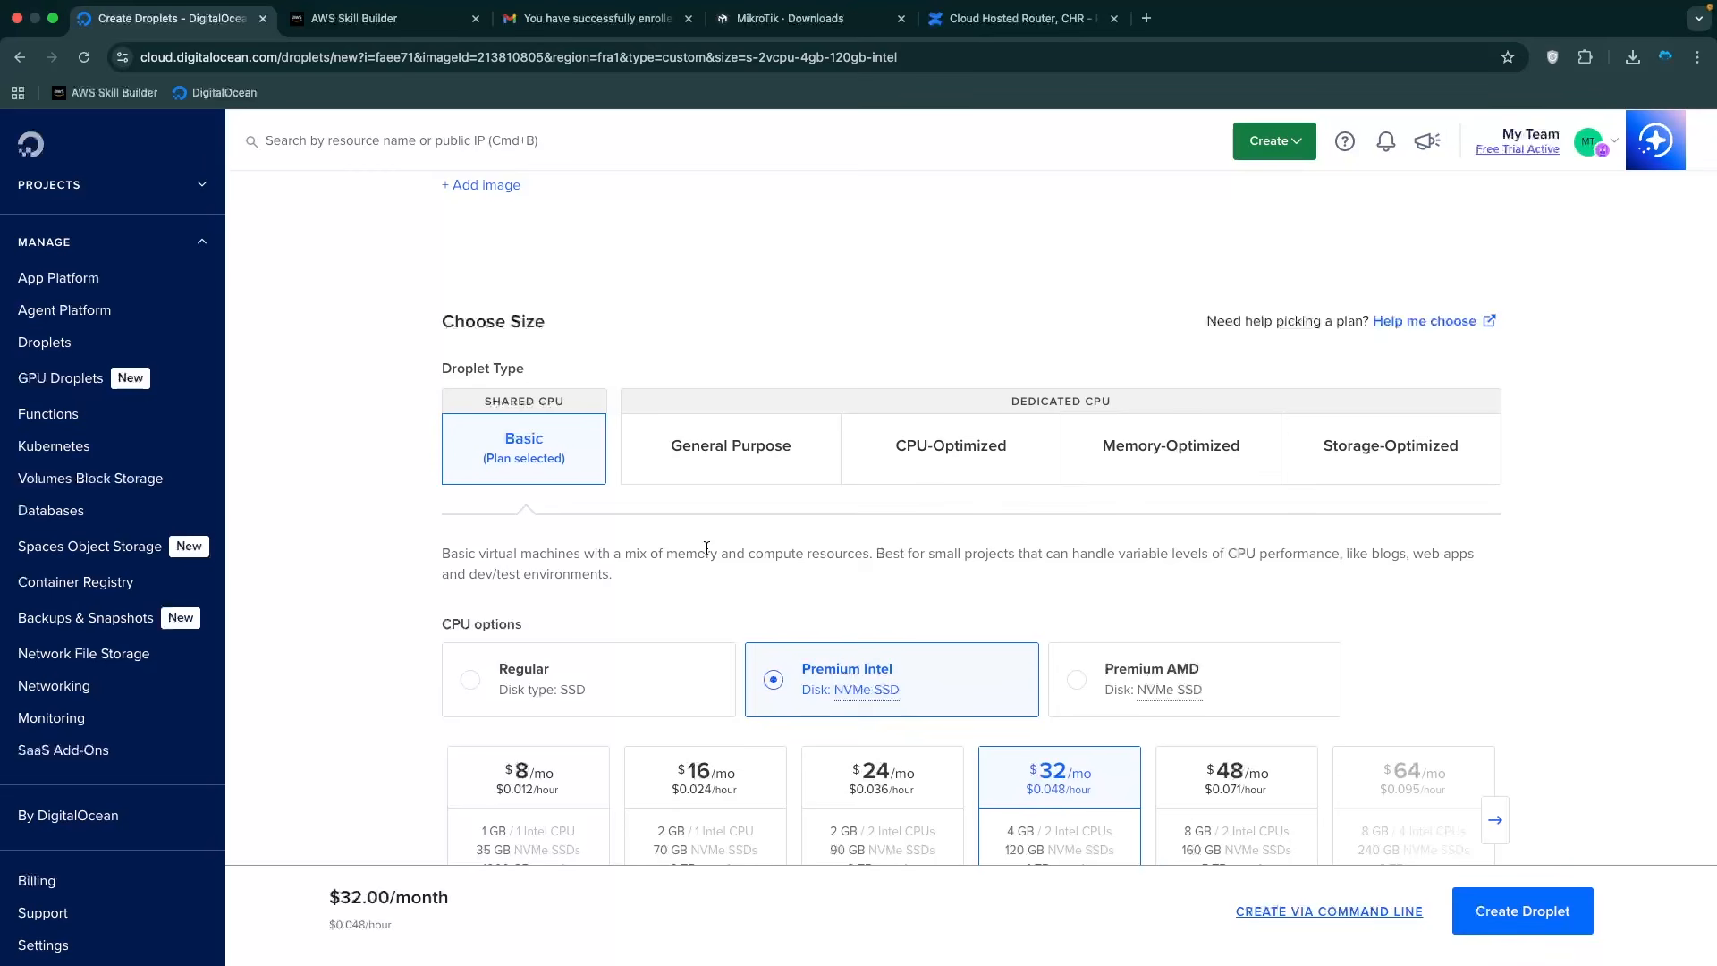
pyautogui.scroll(-2, 705, 547)
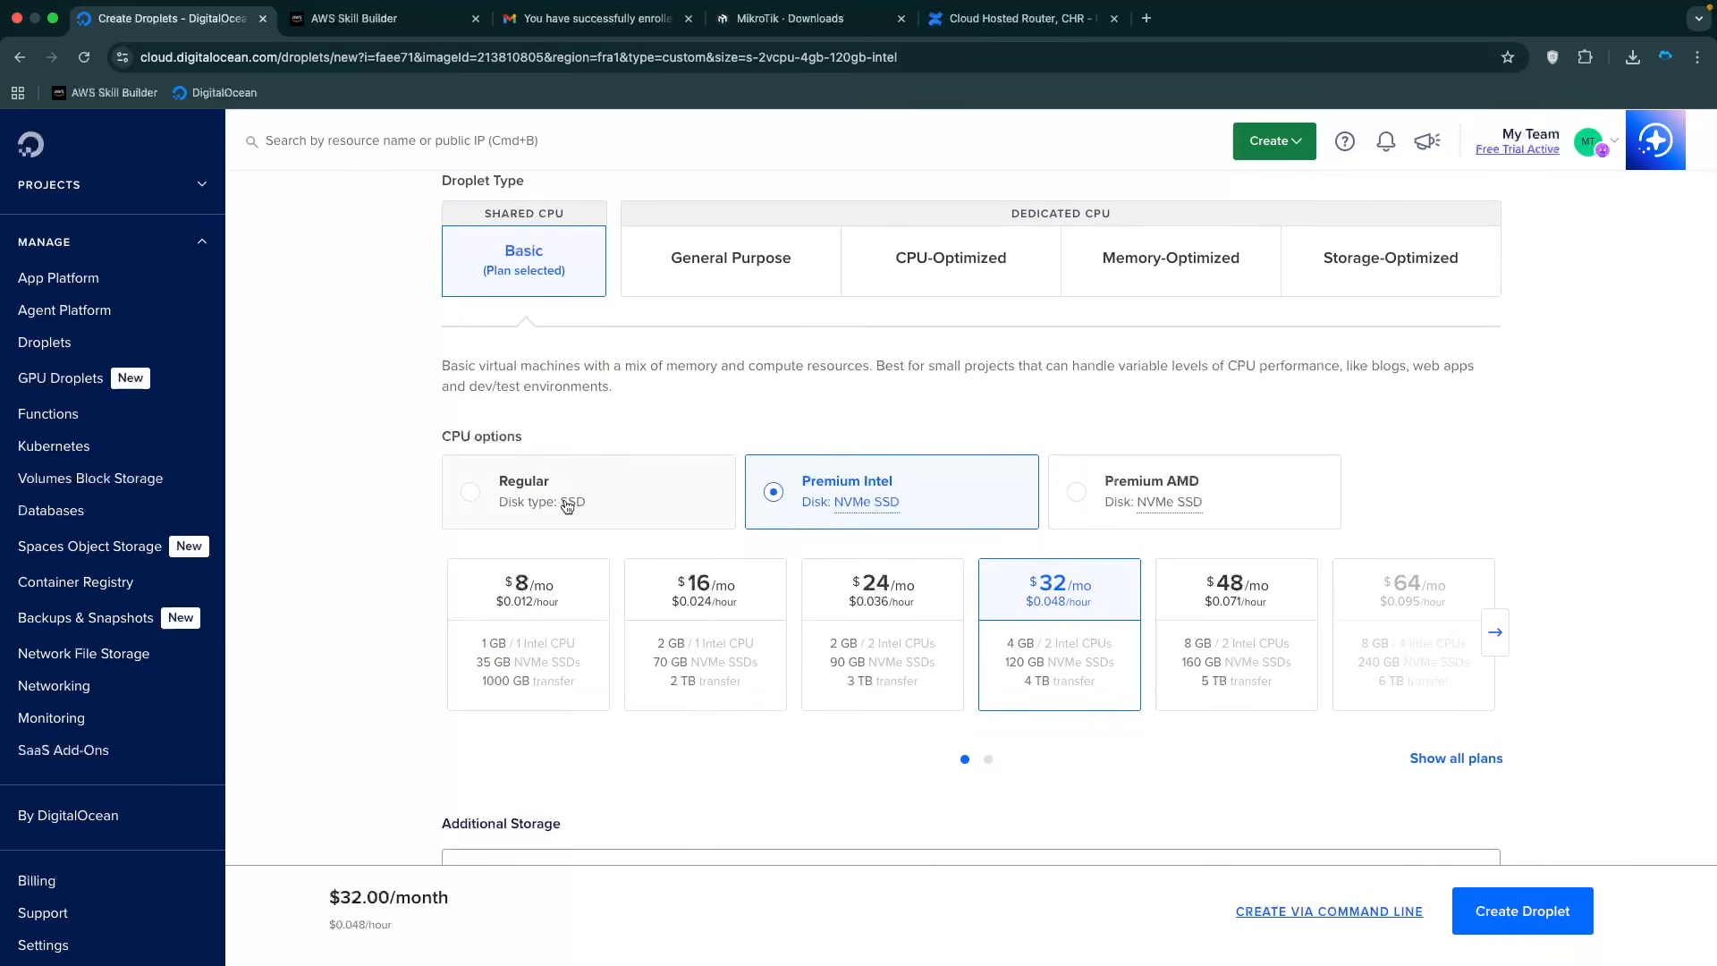
pyautogui.click(545, 497)
pyautogui.scroll(-1, 465, 609)
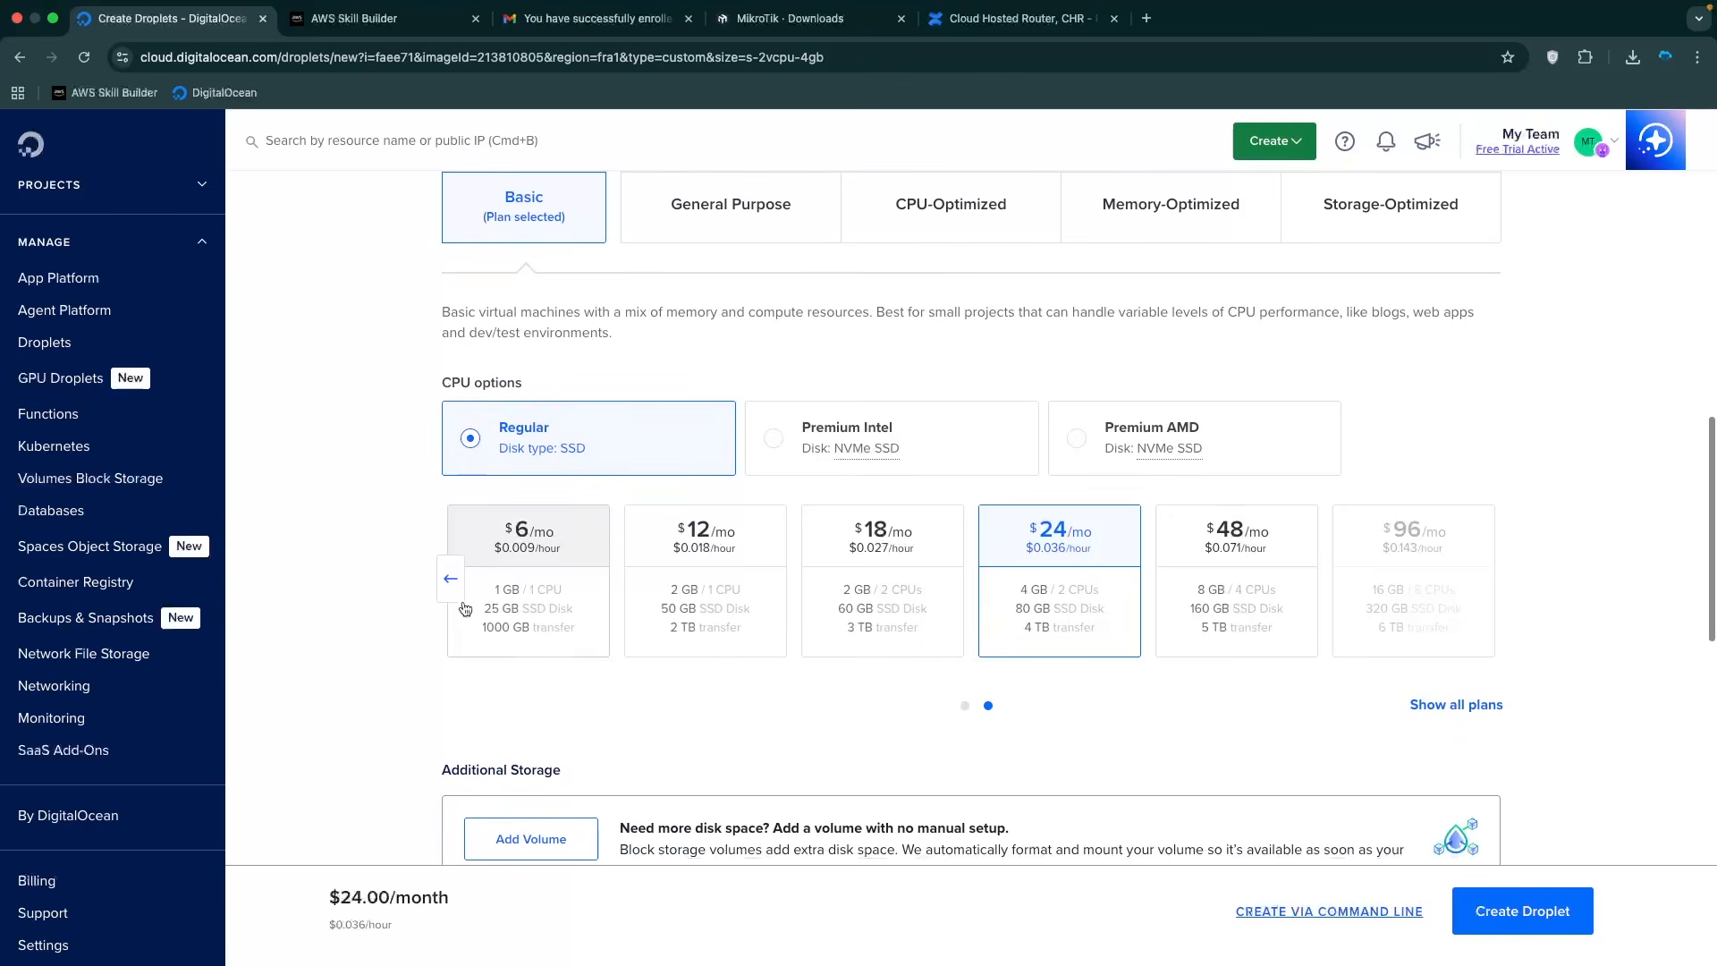
pyautogui.click(463, 601)
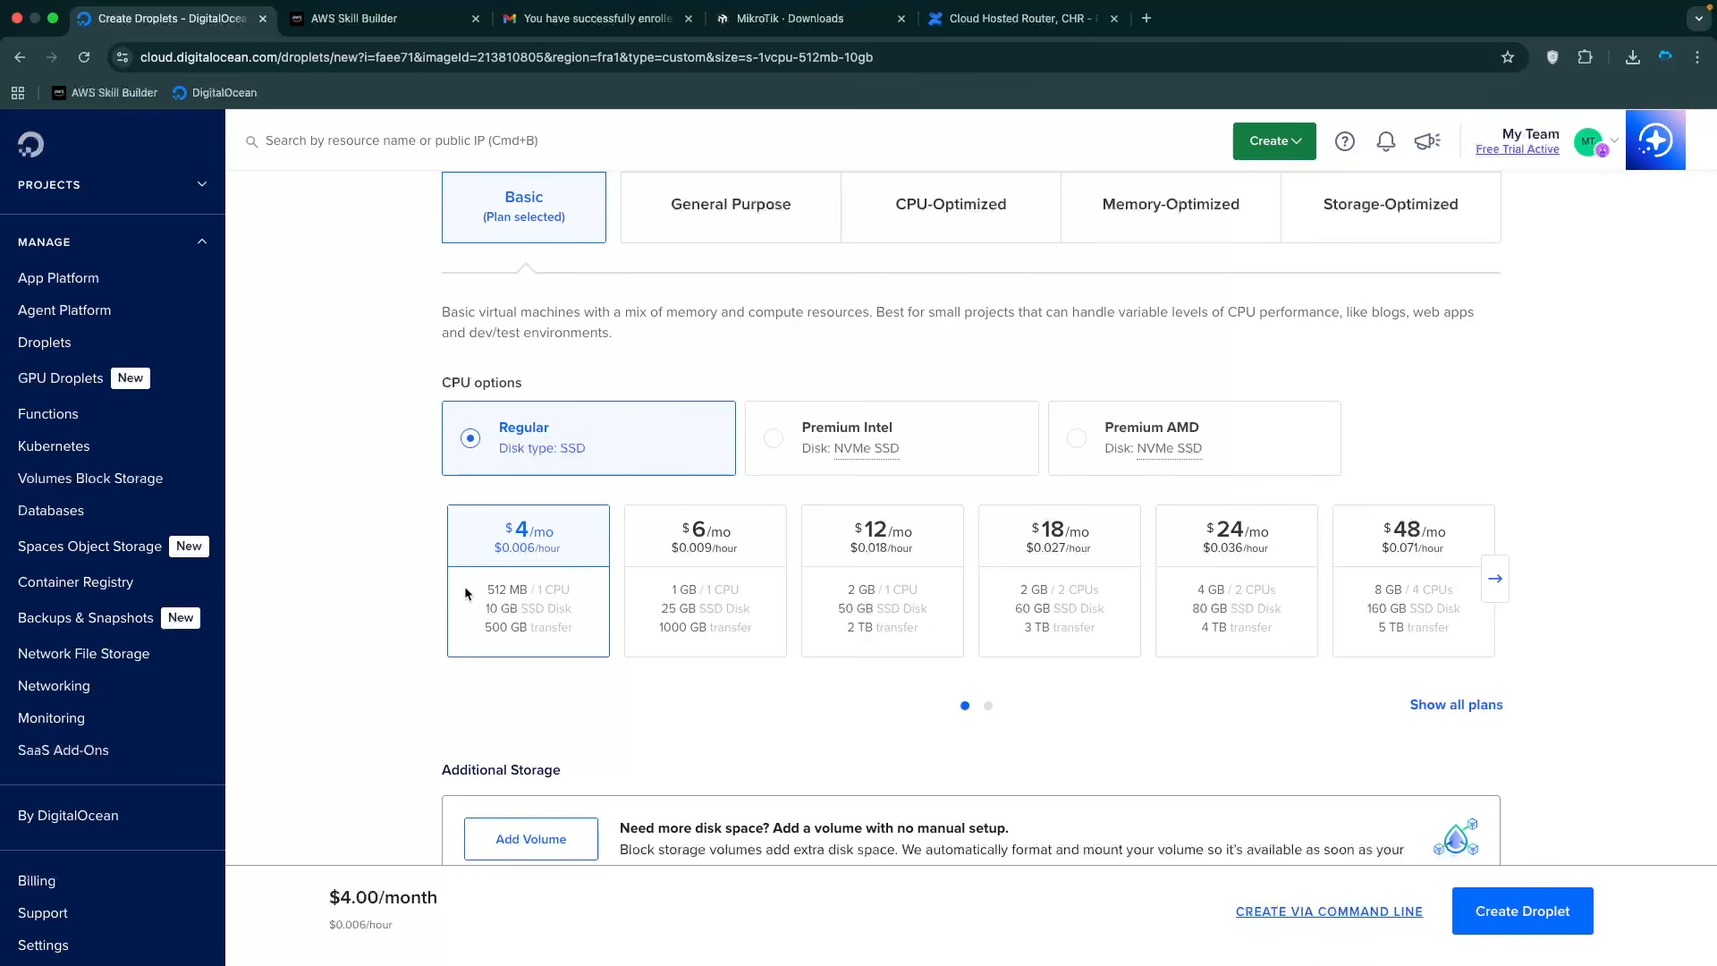
pyautogui.scroll(-5, 465, 592)
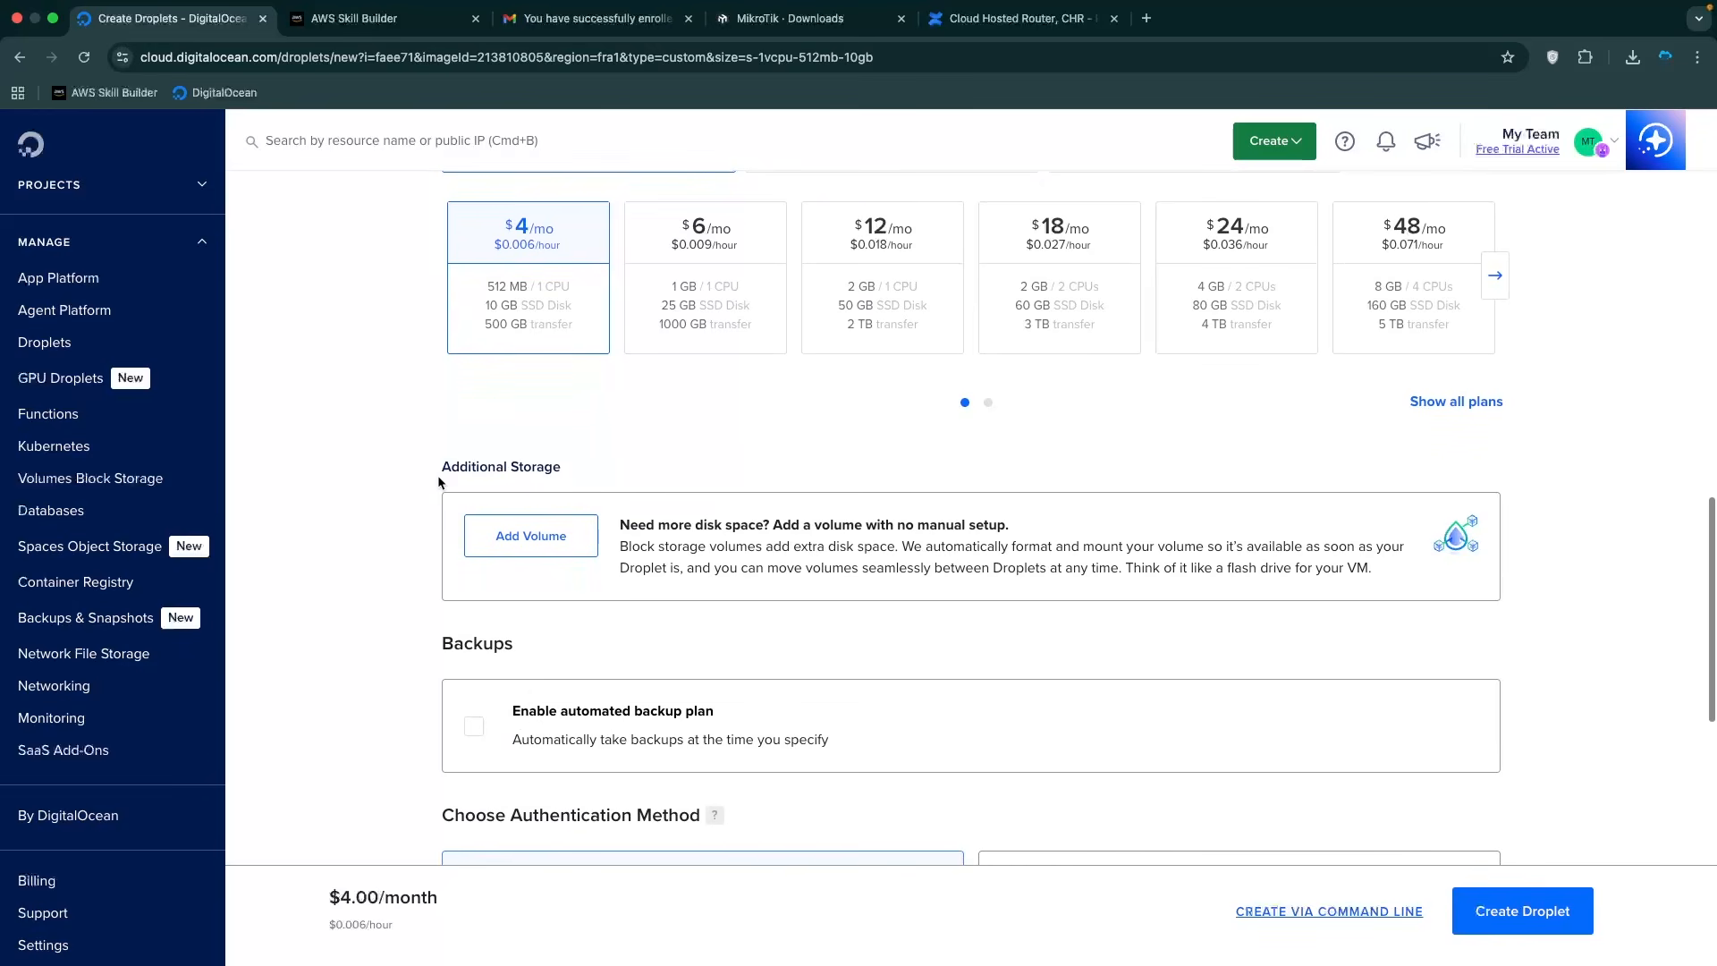
pyautogui.moveTo(440, 480); pyautogui.dragTo(636, 482)
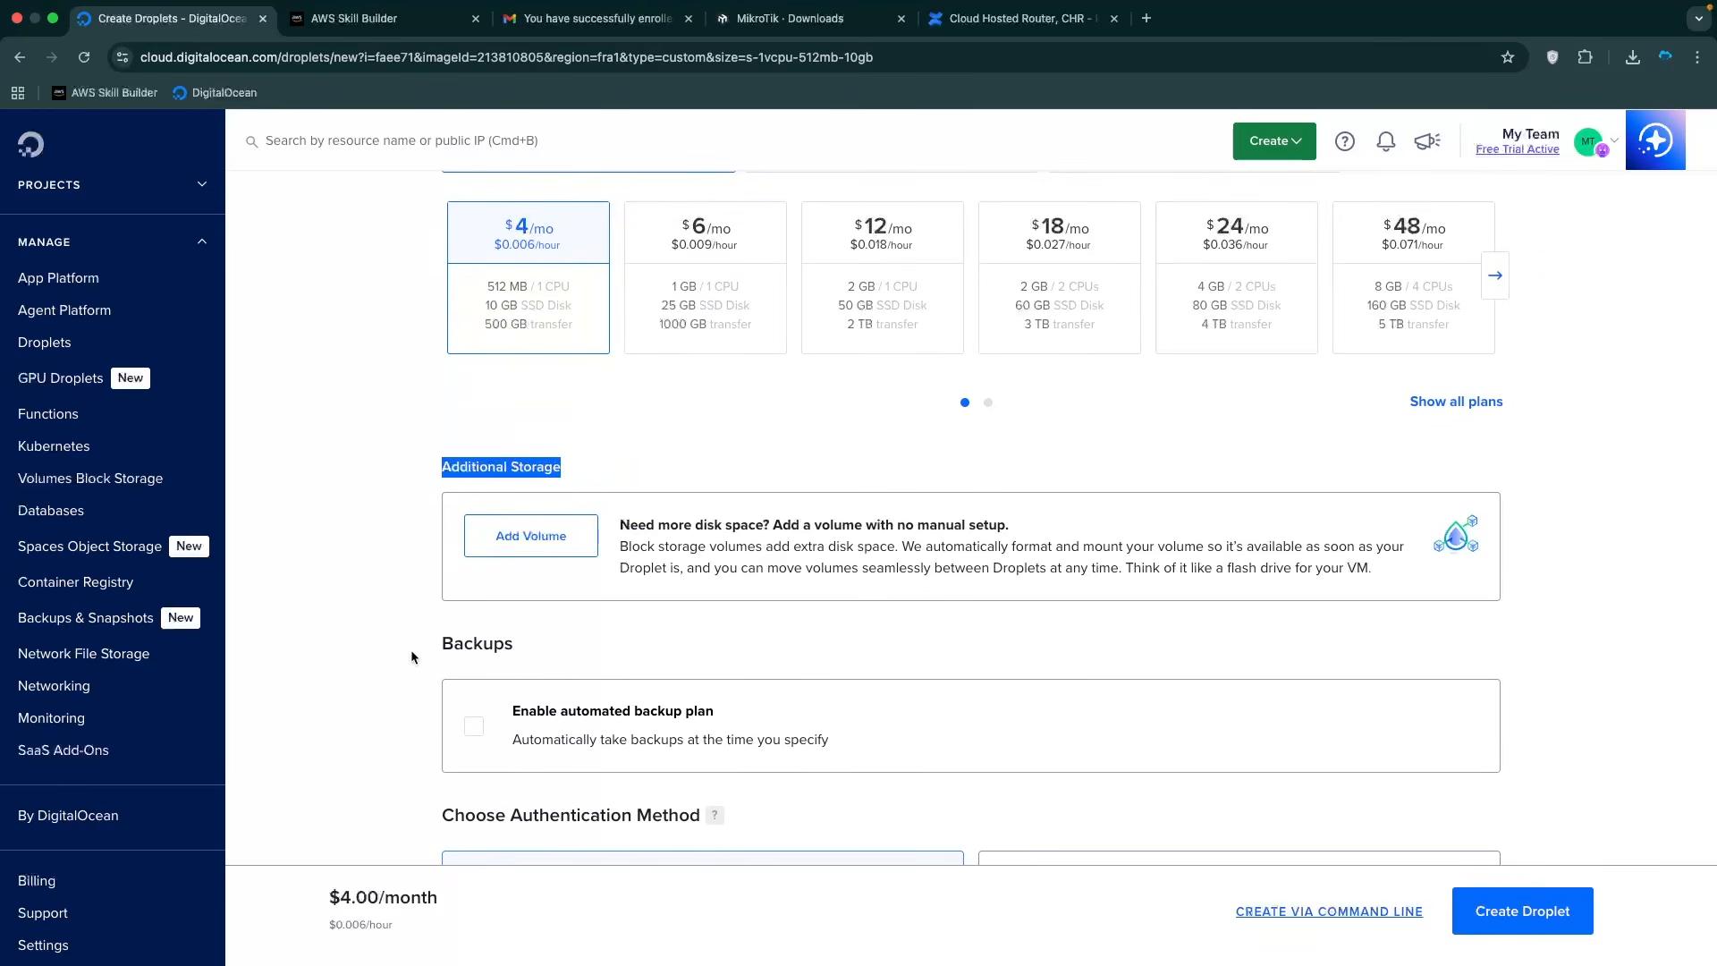
pyautogui.moveTo(411, 649); pyautogui.dragTo(590, 640)
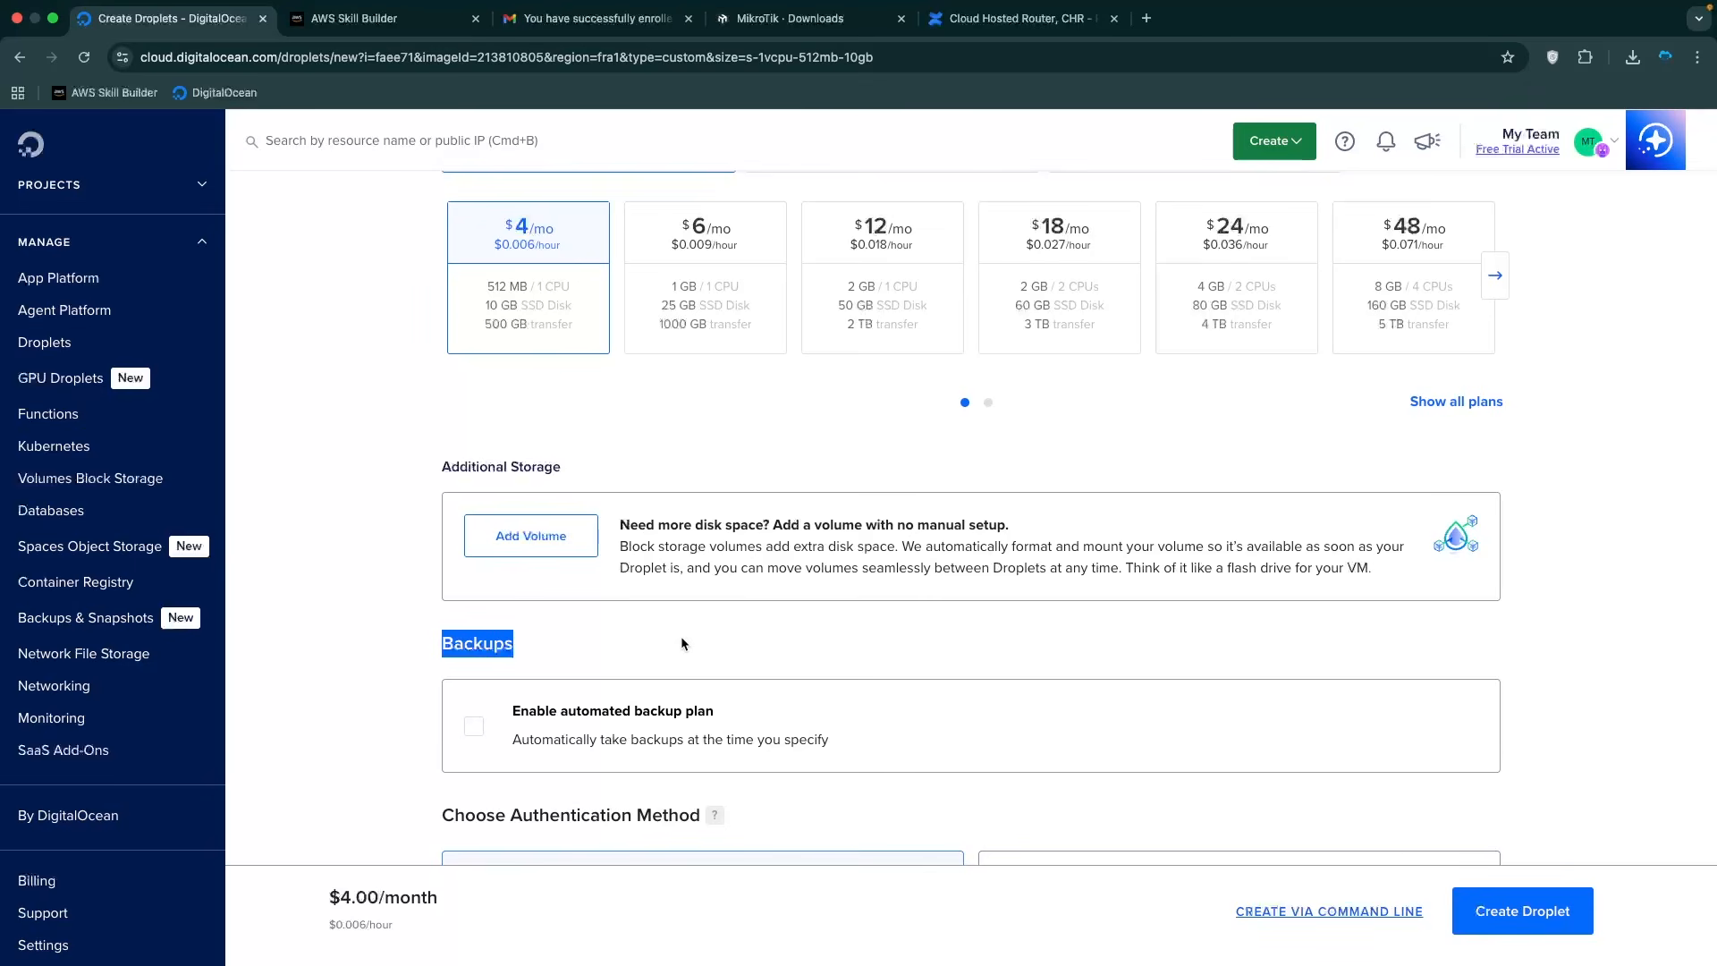
pyautogui.scroll(-5, 680, 636)
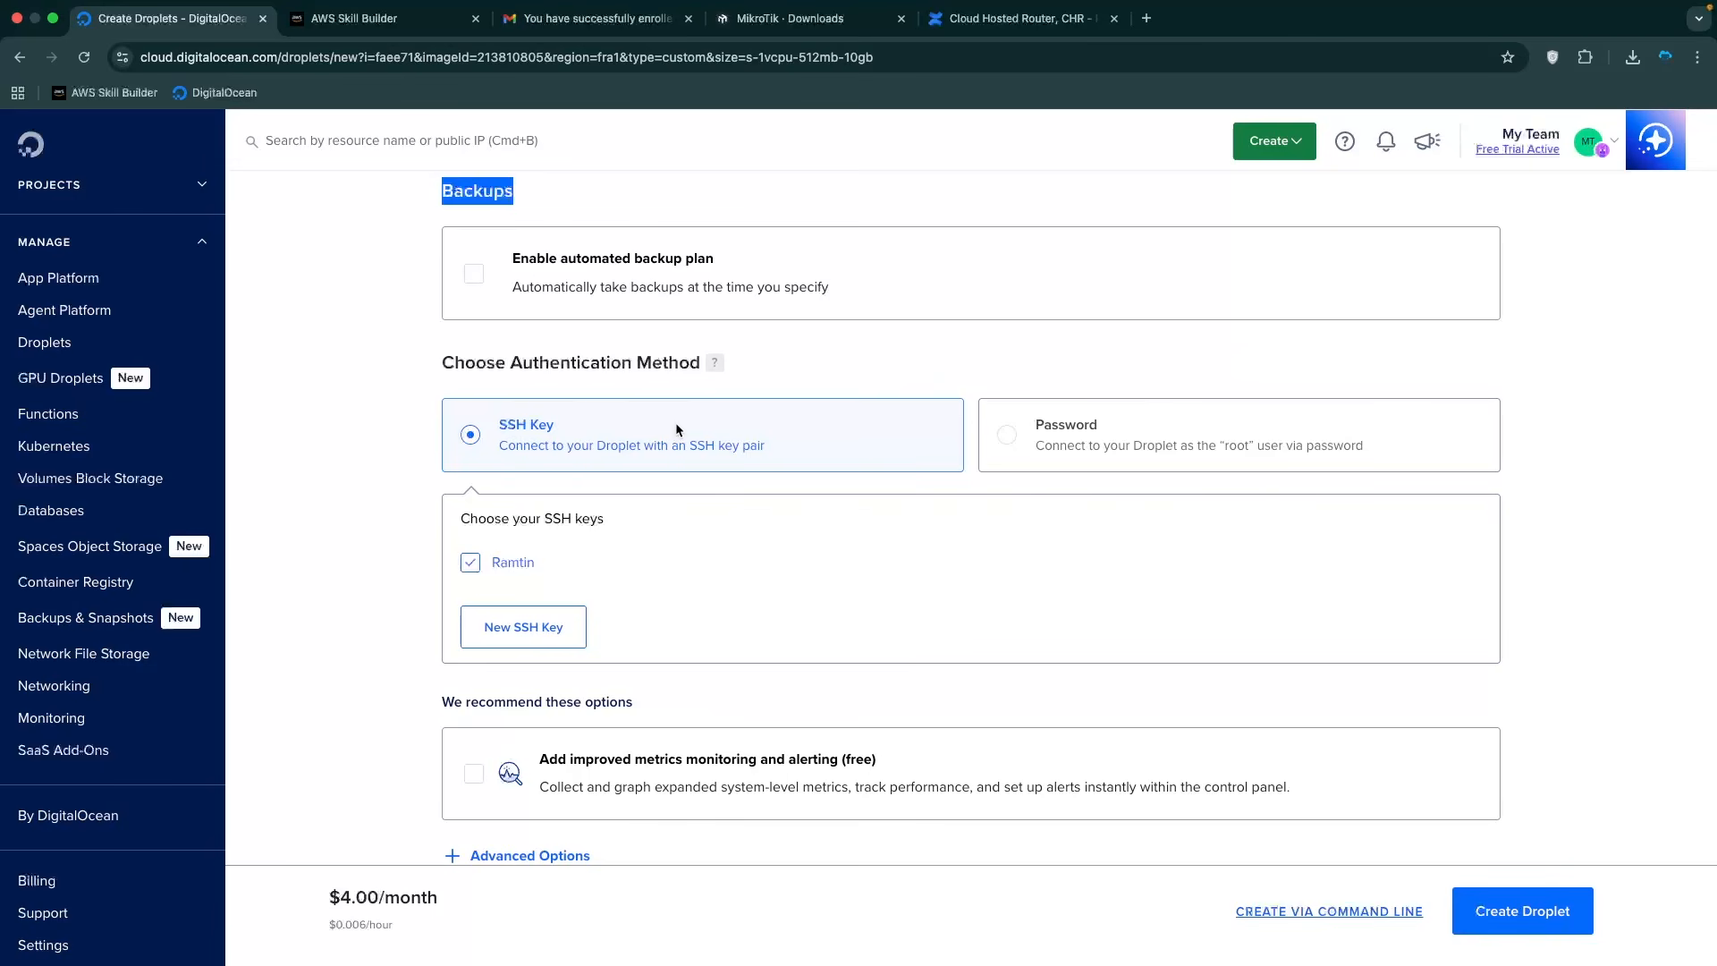
pyautogui.click(520, 435)
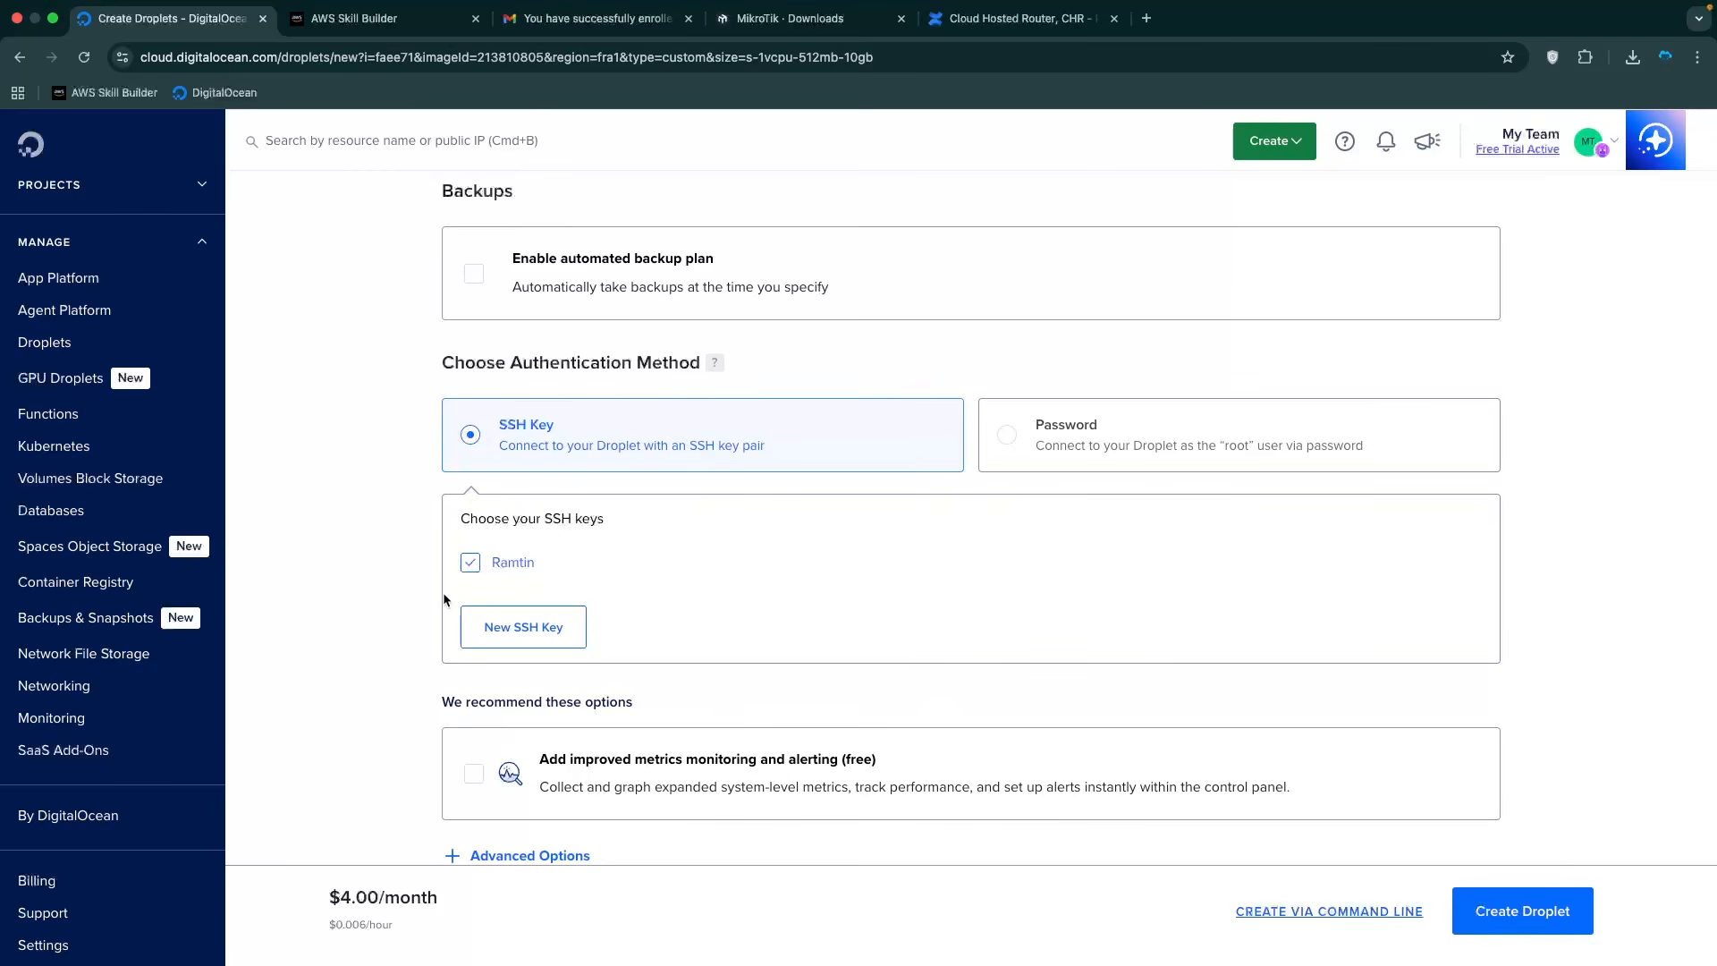
pyautogui.click(566, 641)
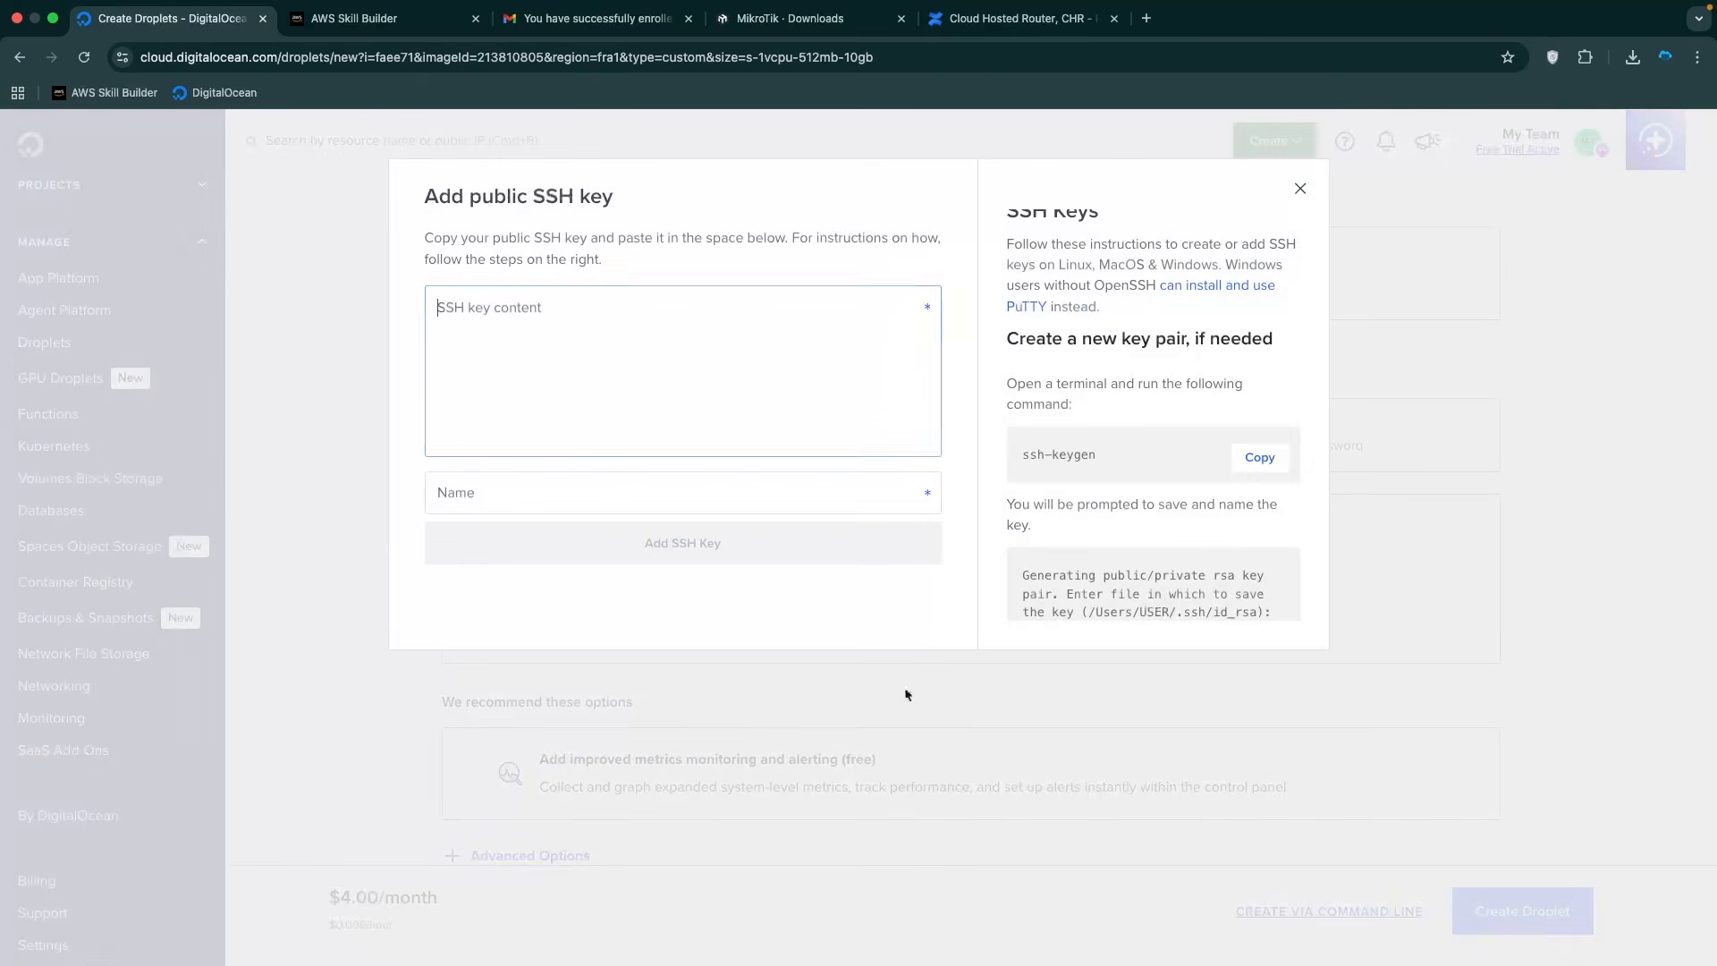
pyautogui.scroll(-1, 1116, 359)
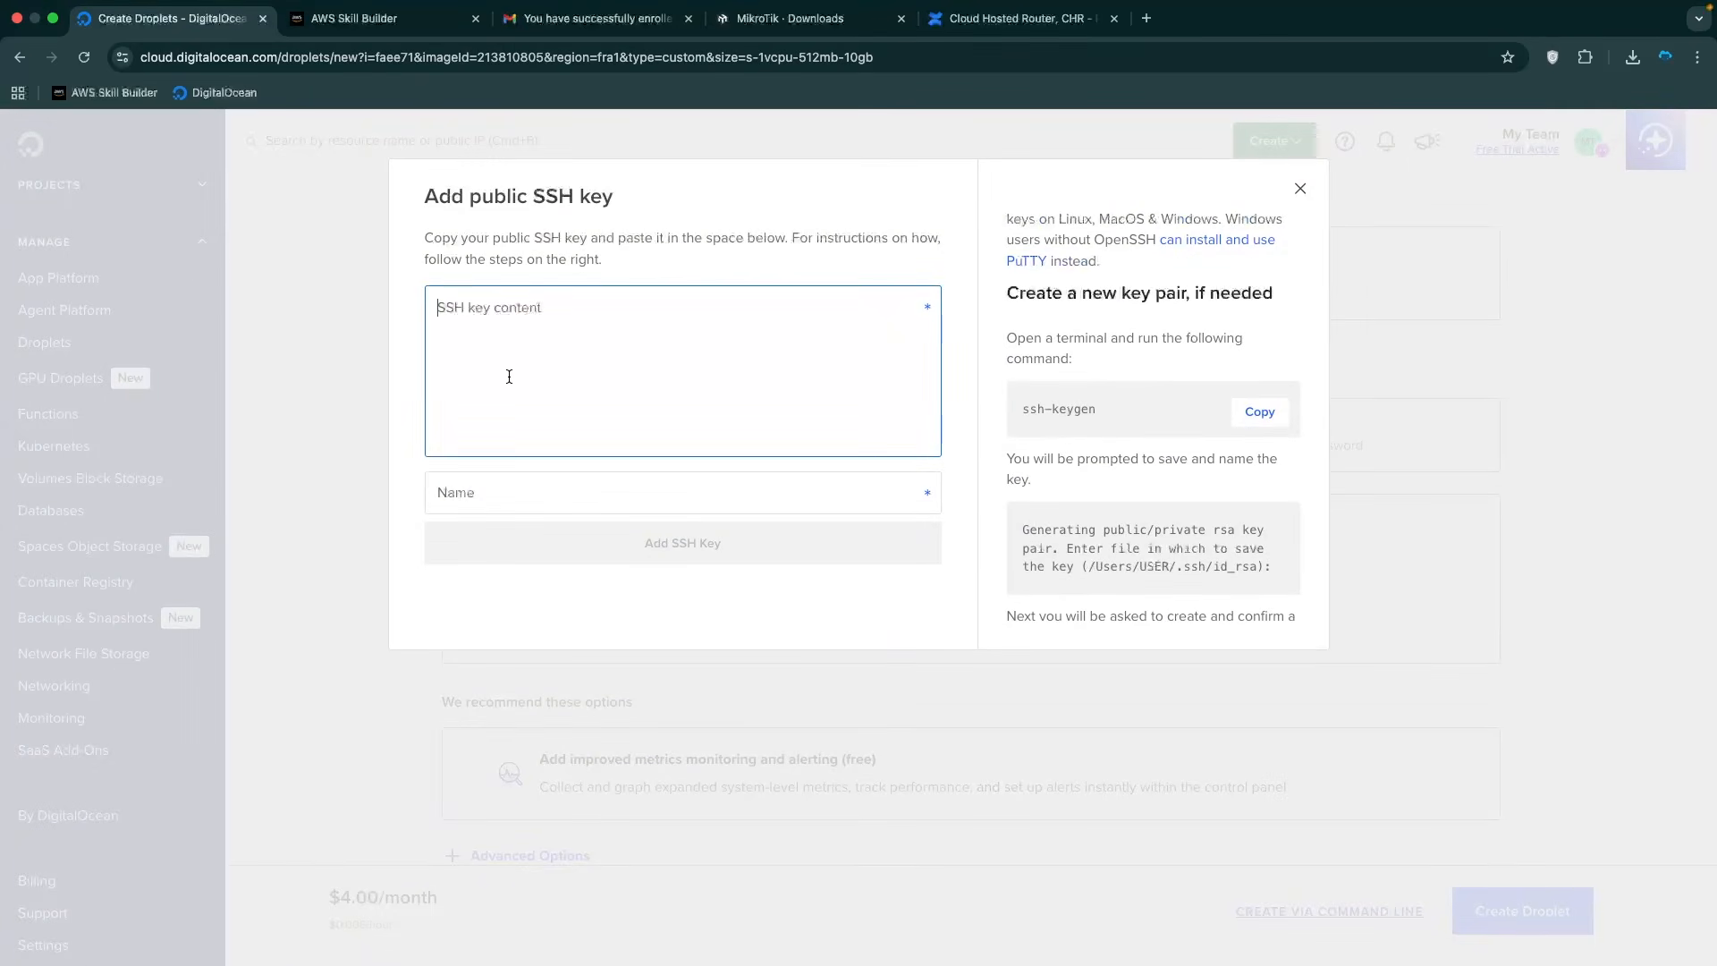
pyautogui.click(1288, 193)
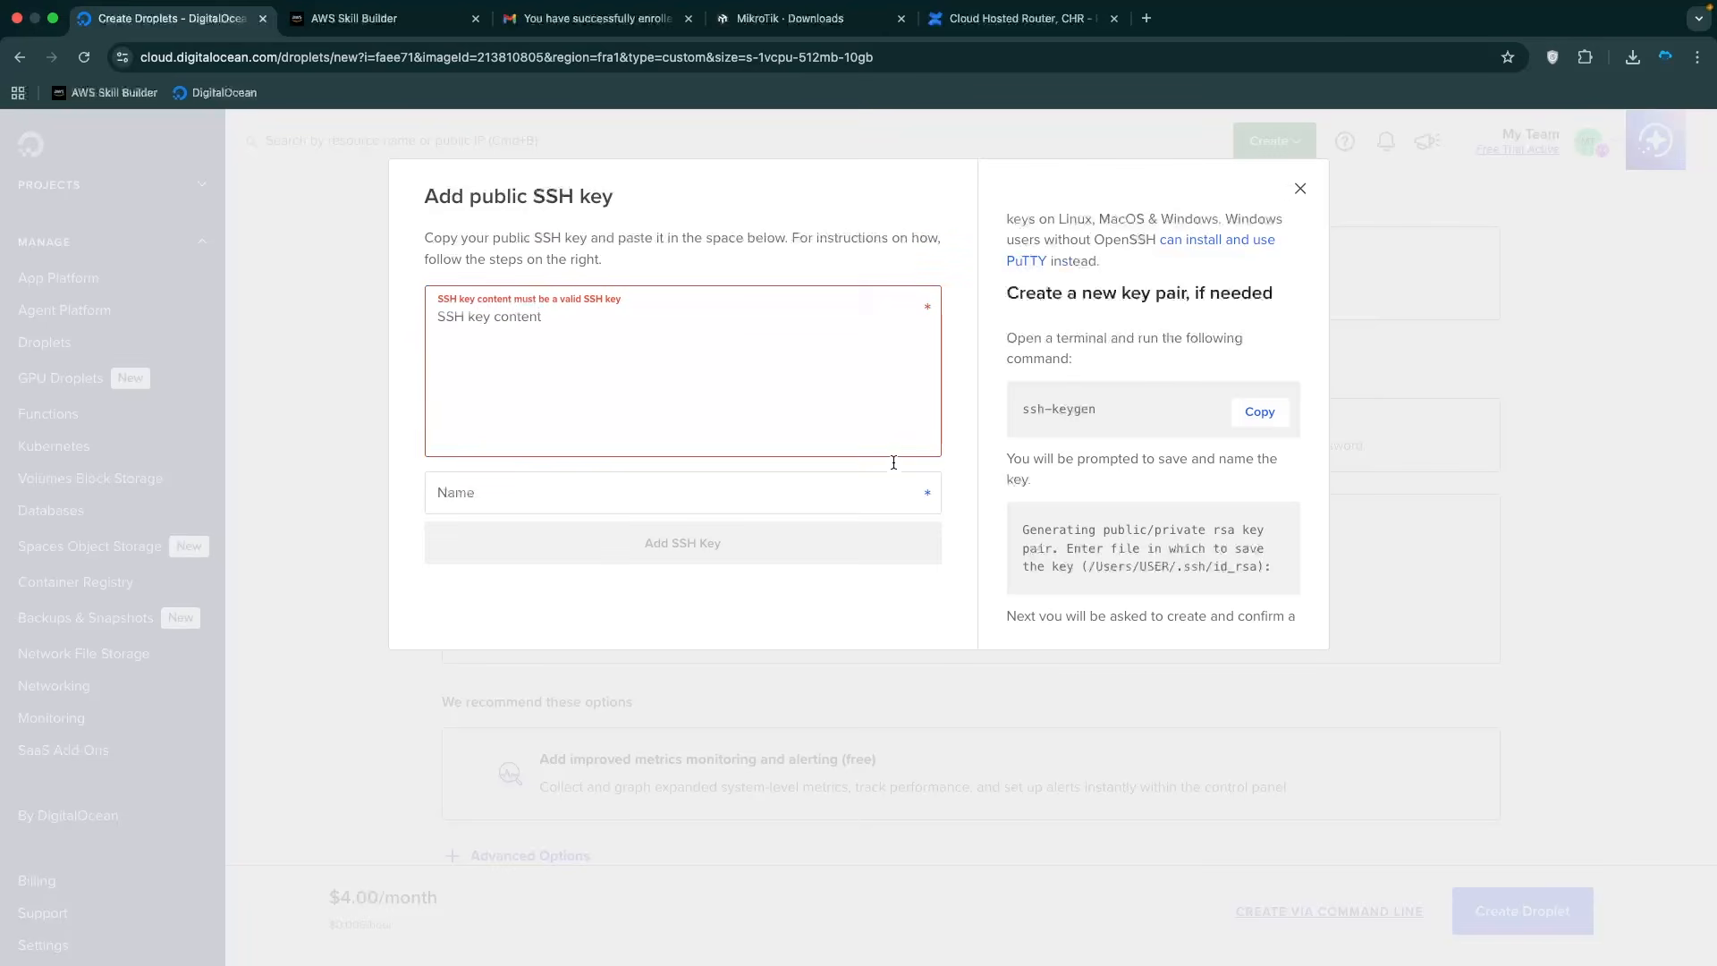
pyautogui.click(1299, 189)
# Change the droplet hostname to mikrotik-test and create the droplet.
pyautogui.scroll(-5, 1004, 575)
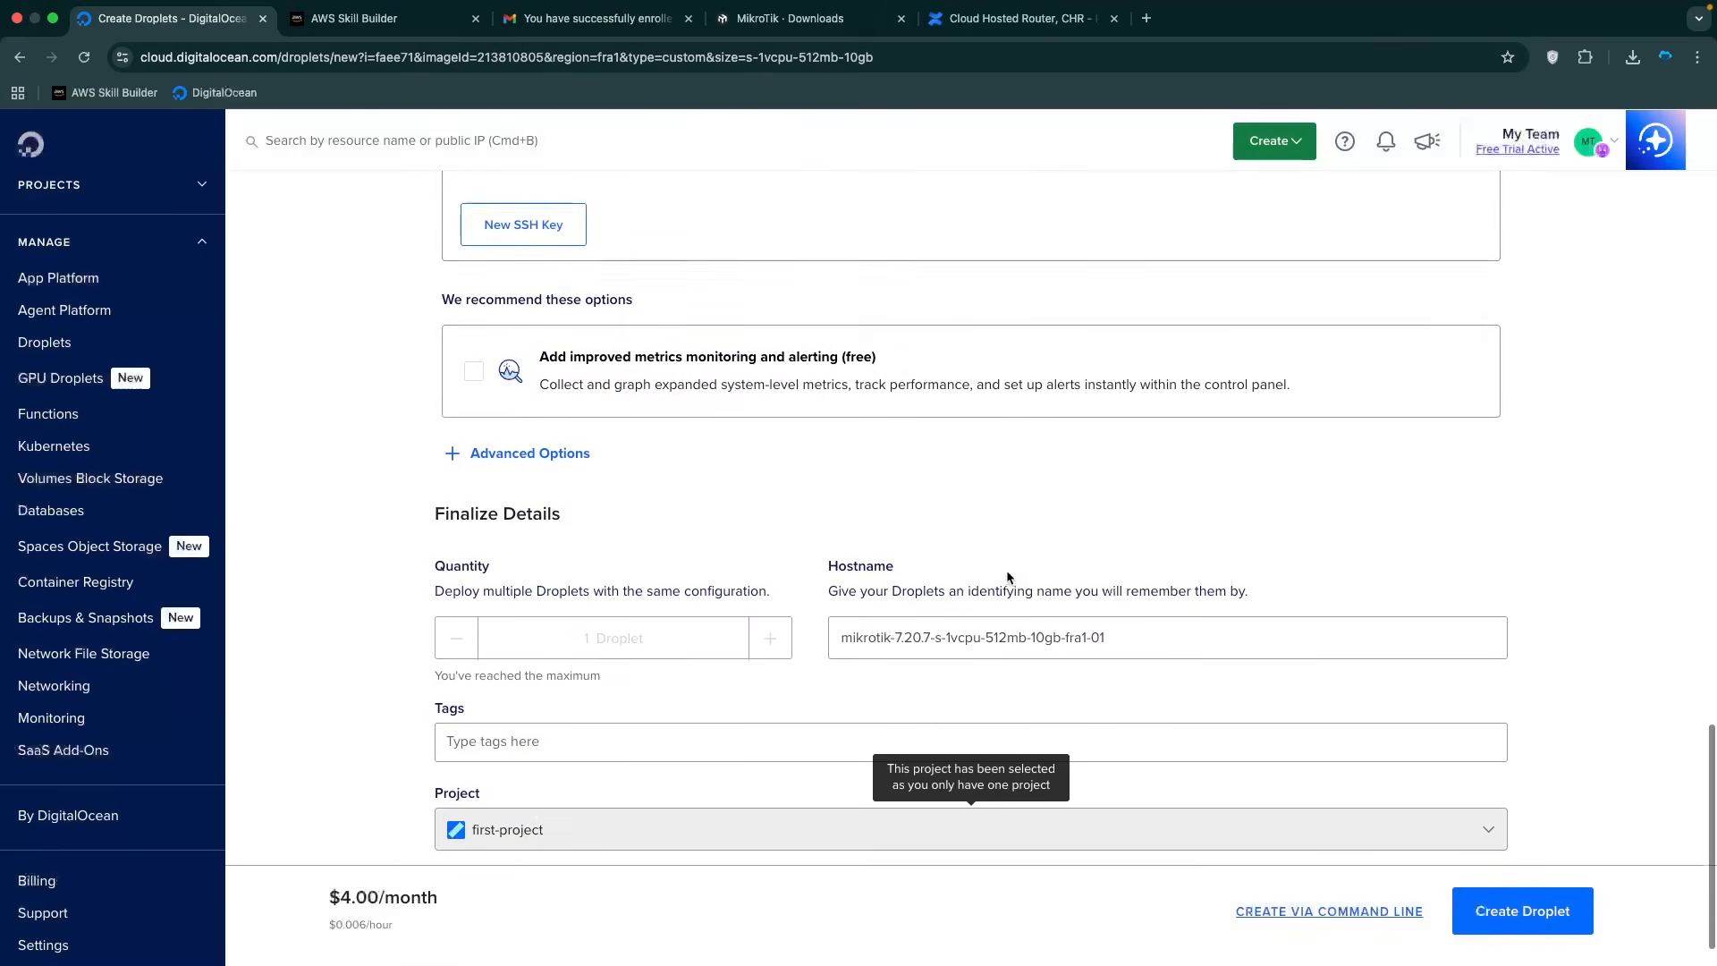
pyautogui.tripleClick(1147, 582)
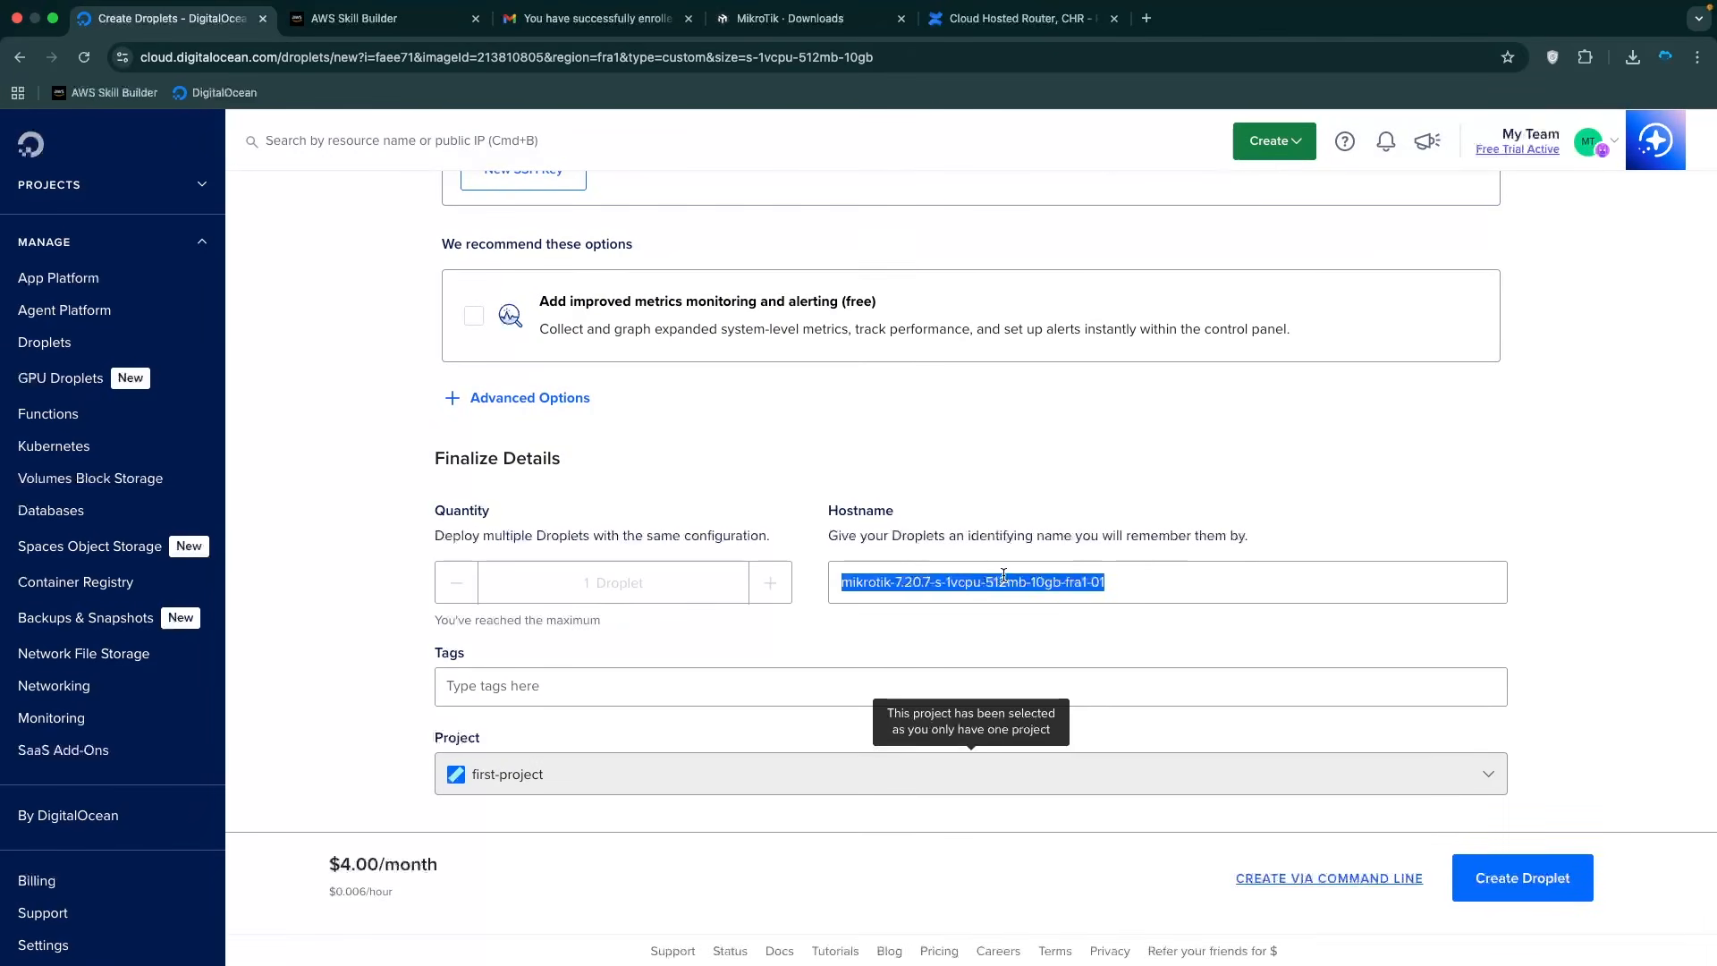
pyautogui.write('mikrotik-test')
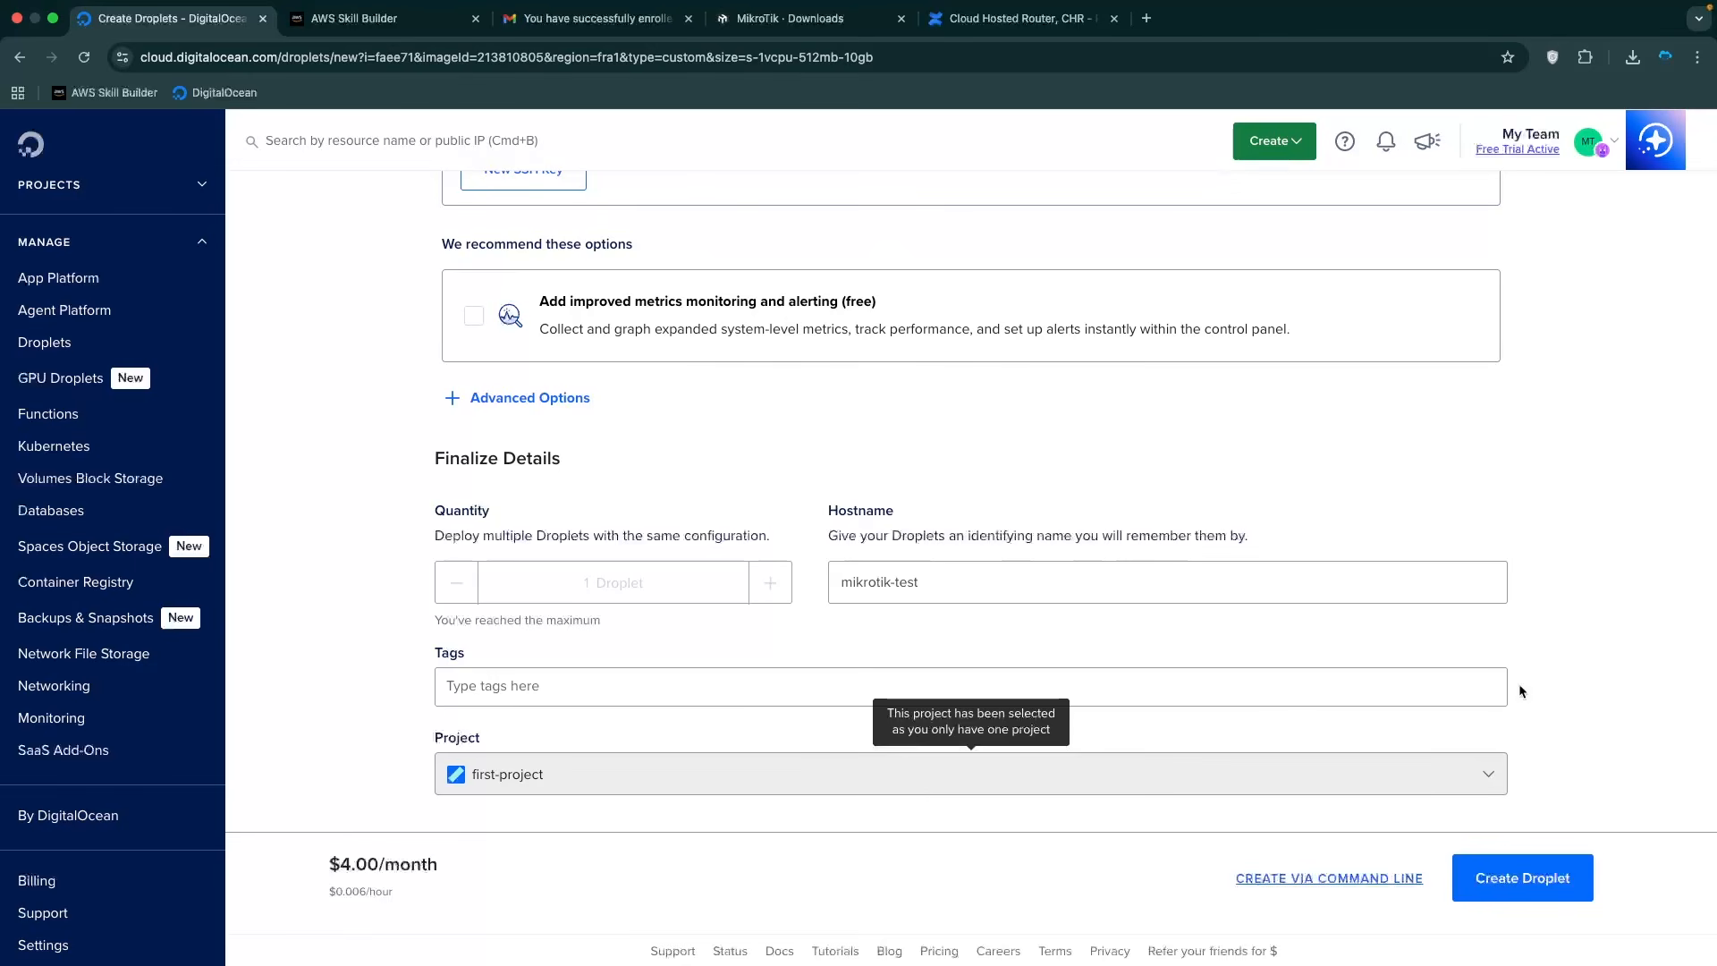
pyautogui.click(1538, 879)
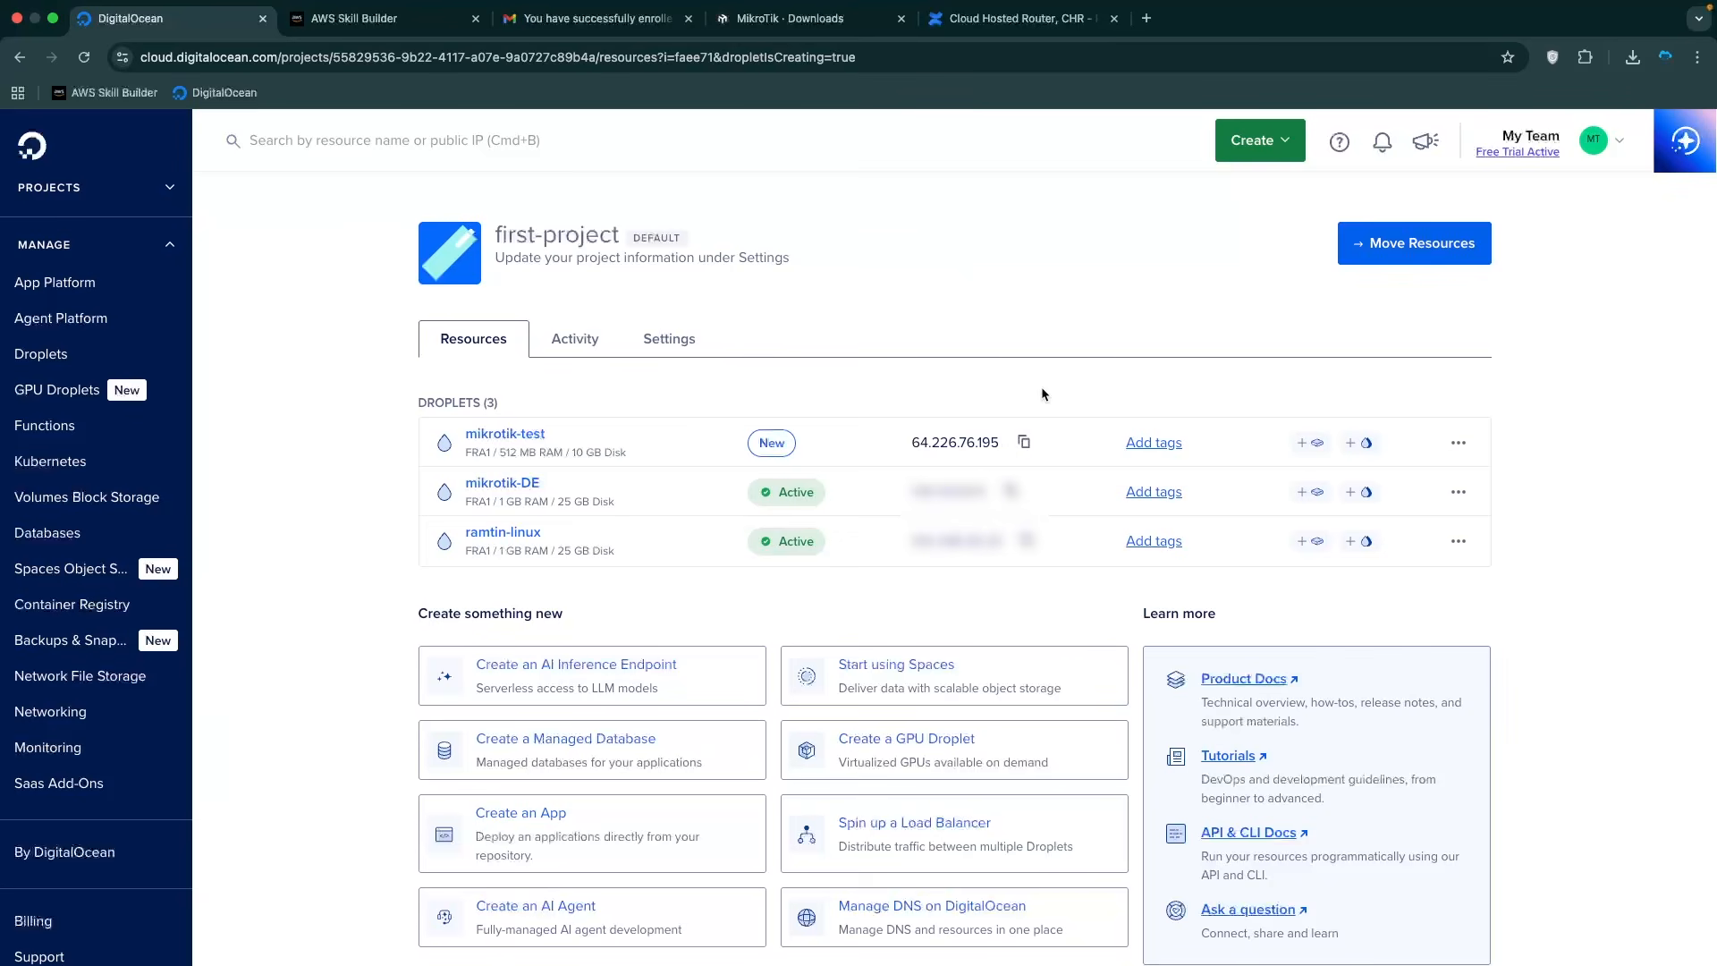
# Copy the droplet's IP 64.226.76.195 from DigitalOcean and launch WinBox.
pyautogui.click(1024, 442)
pyautogui.press('super+Tab')
pyautogui.press('super+Tab')
pyautogui.press('super+Tab')
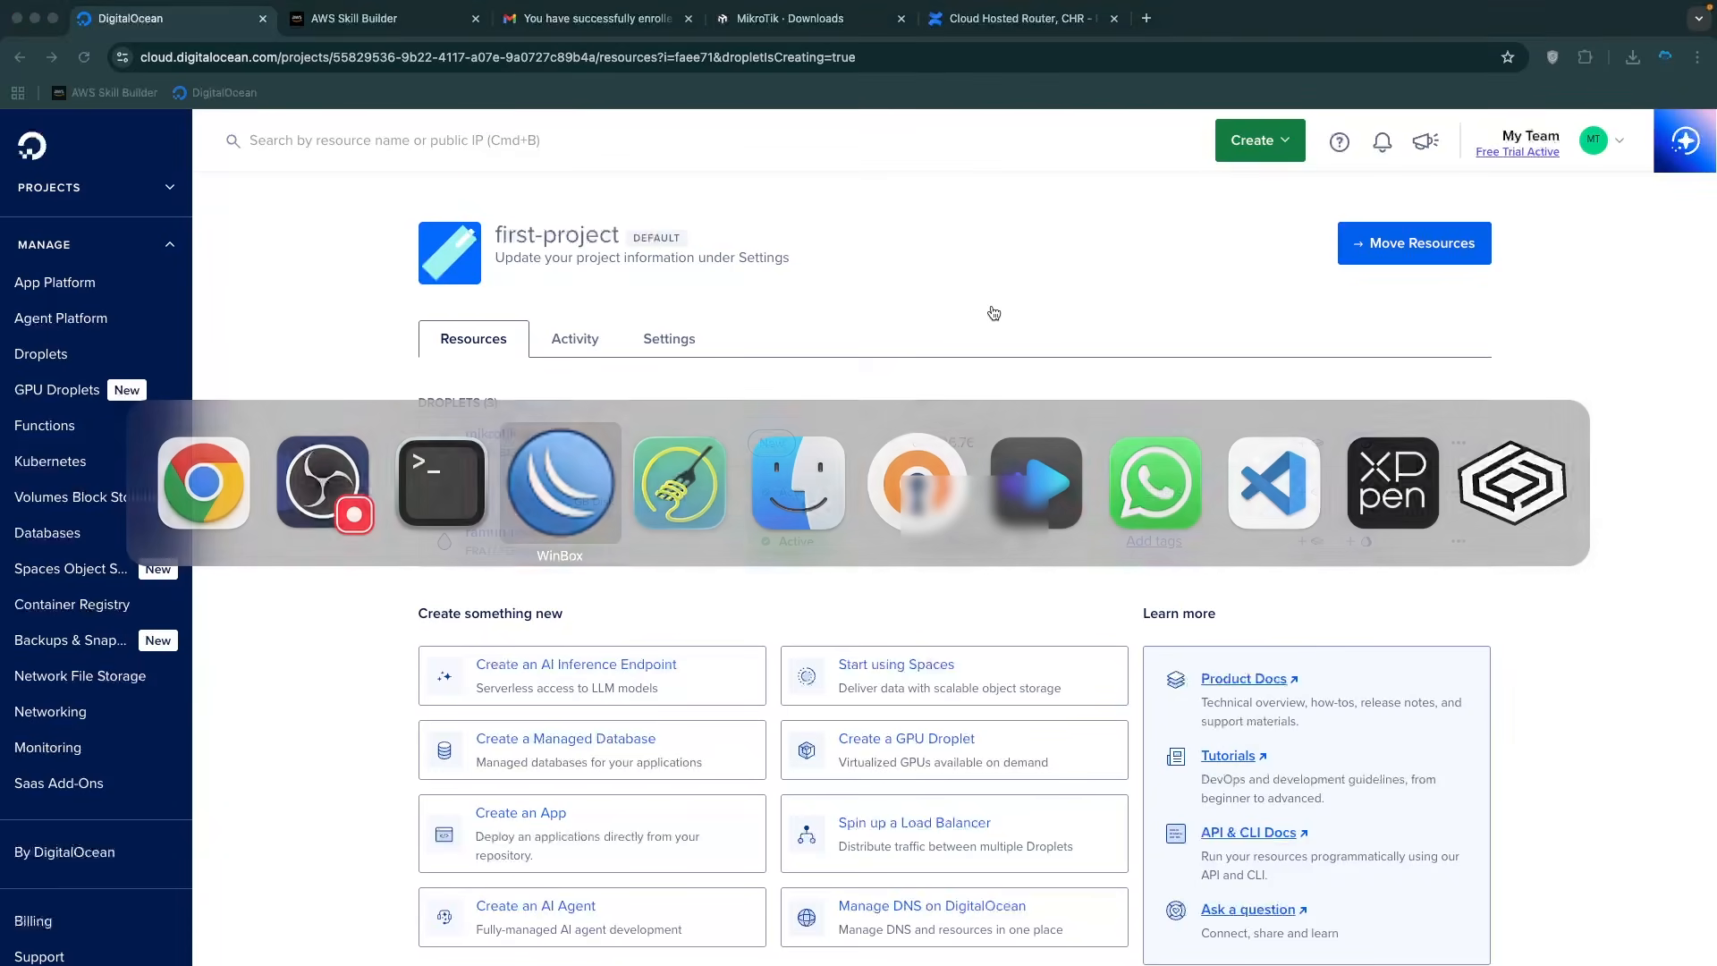
pyautogui.press('Escape')
pyautogui.press('super+space')
pyautogui.write('wi')
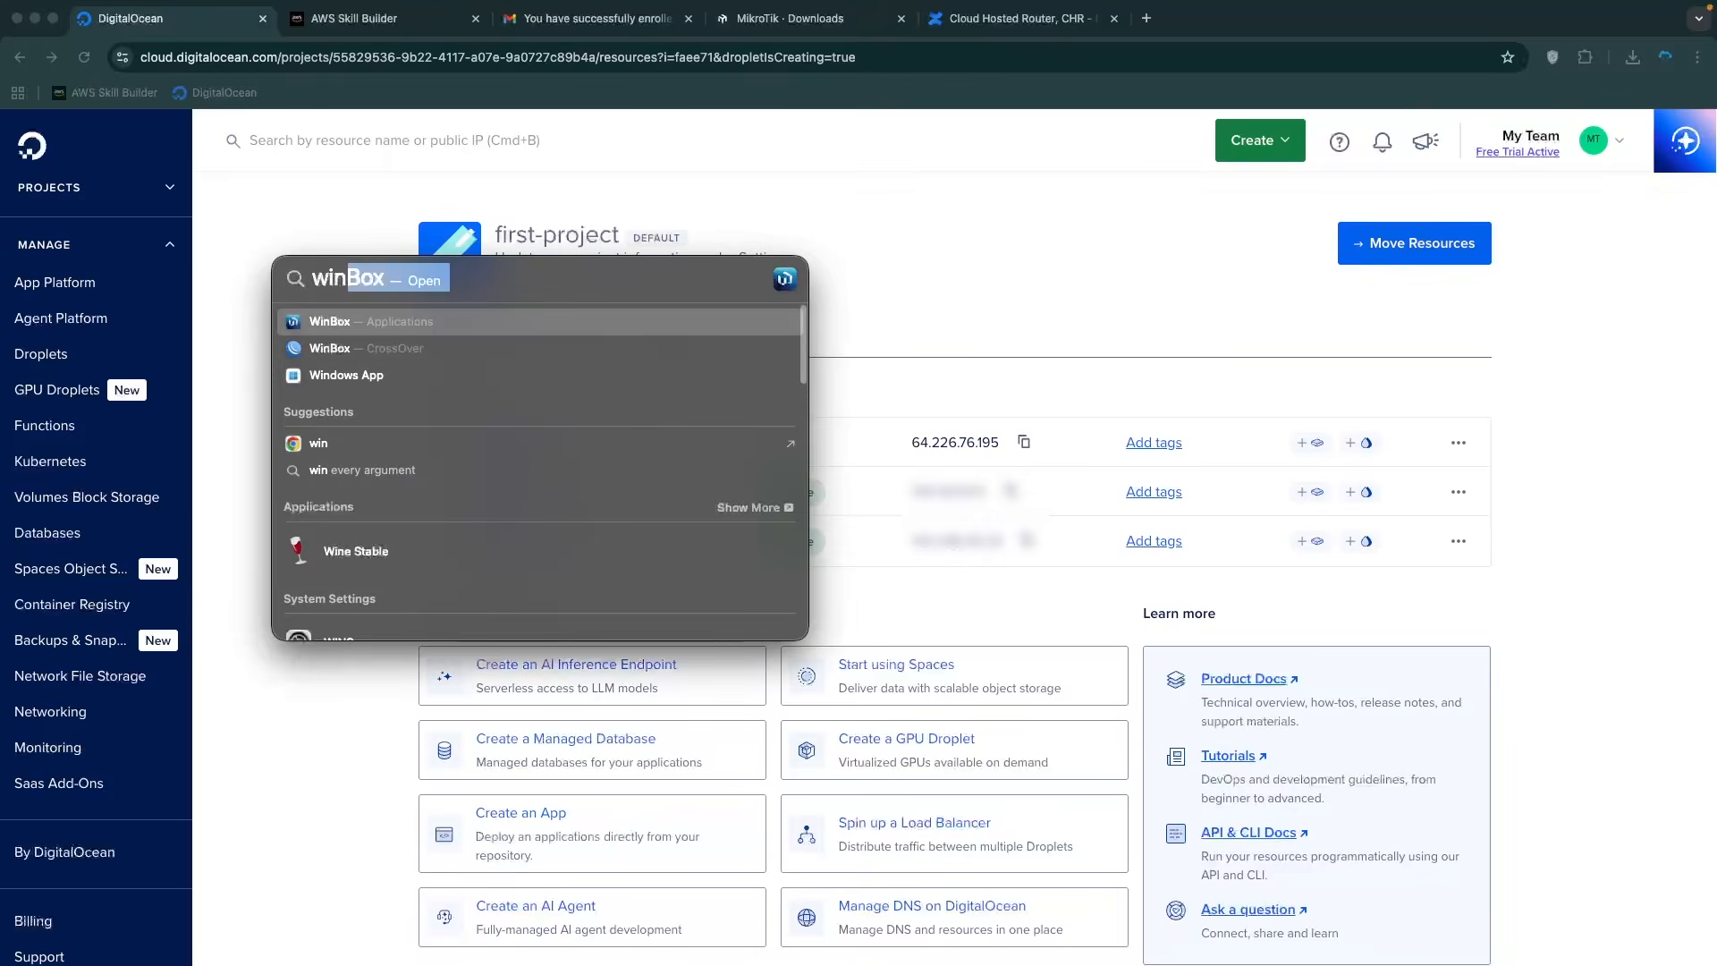
pyautogui.press('Return')
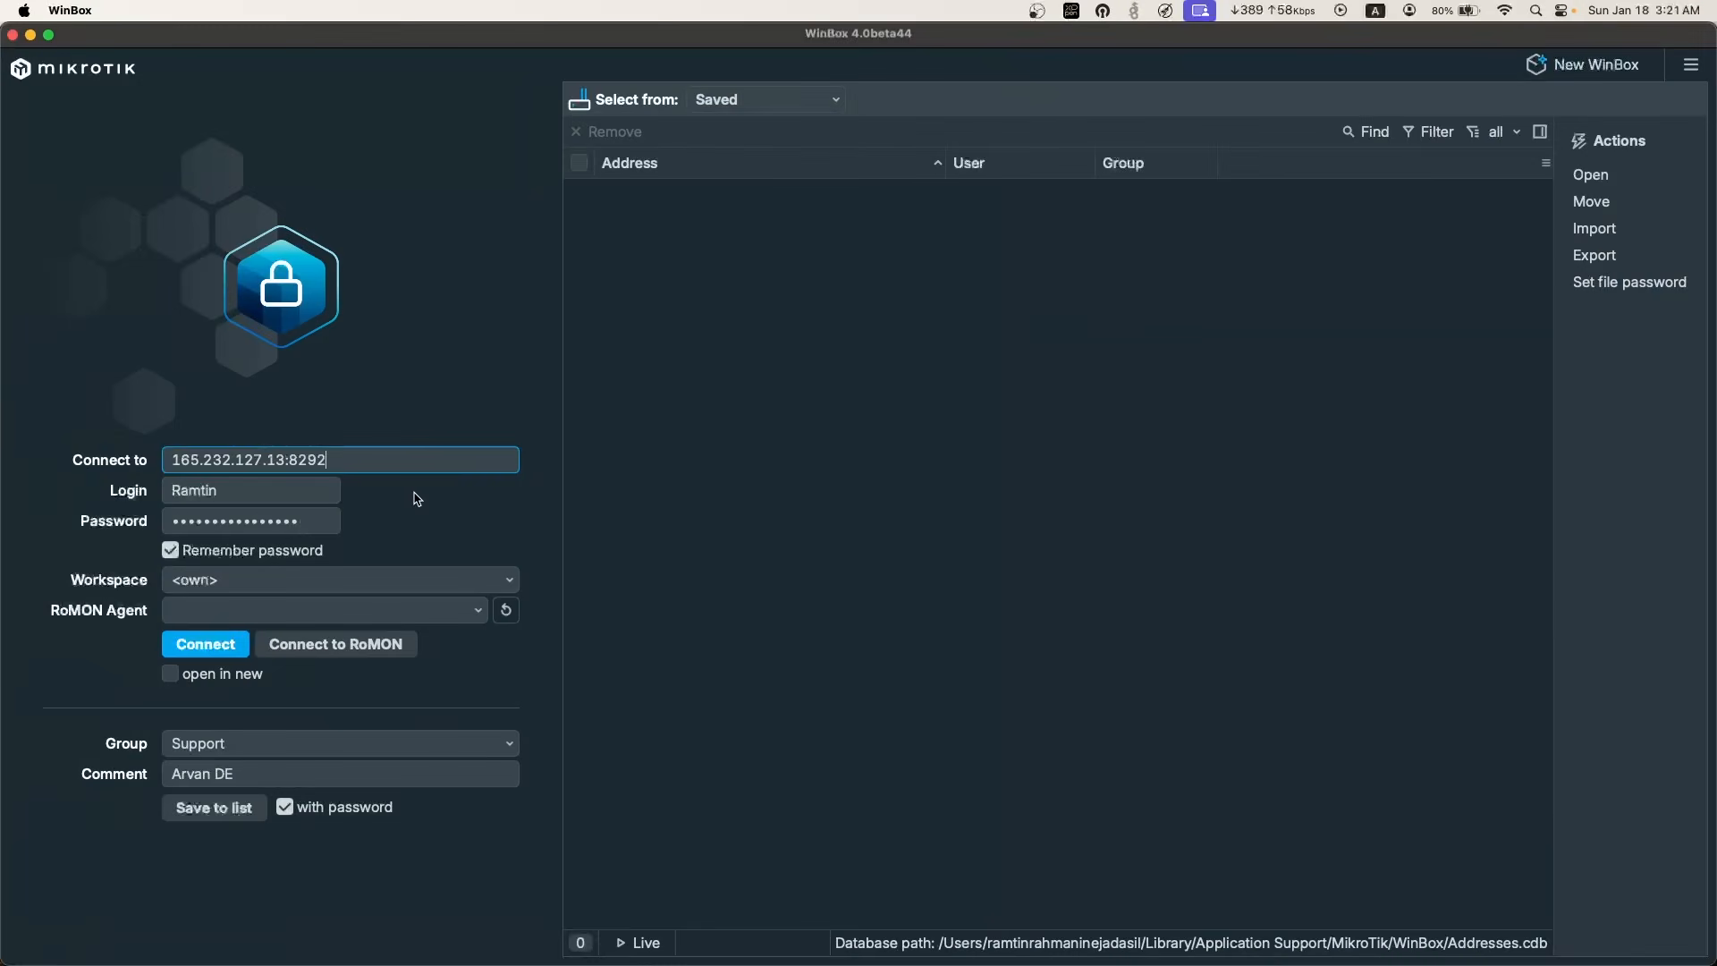
# Connect WinBox to 64.226.76.195 with login admin and its password.
pyautogui.press('super+a')
pyautogui.press('super+v')
pyautogui.press('Tab')
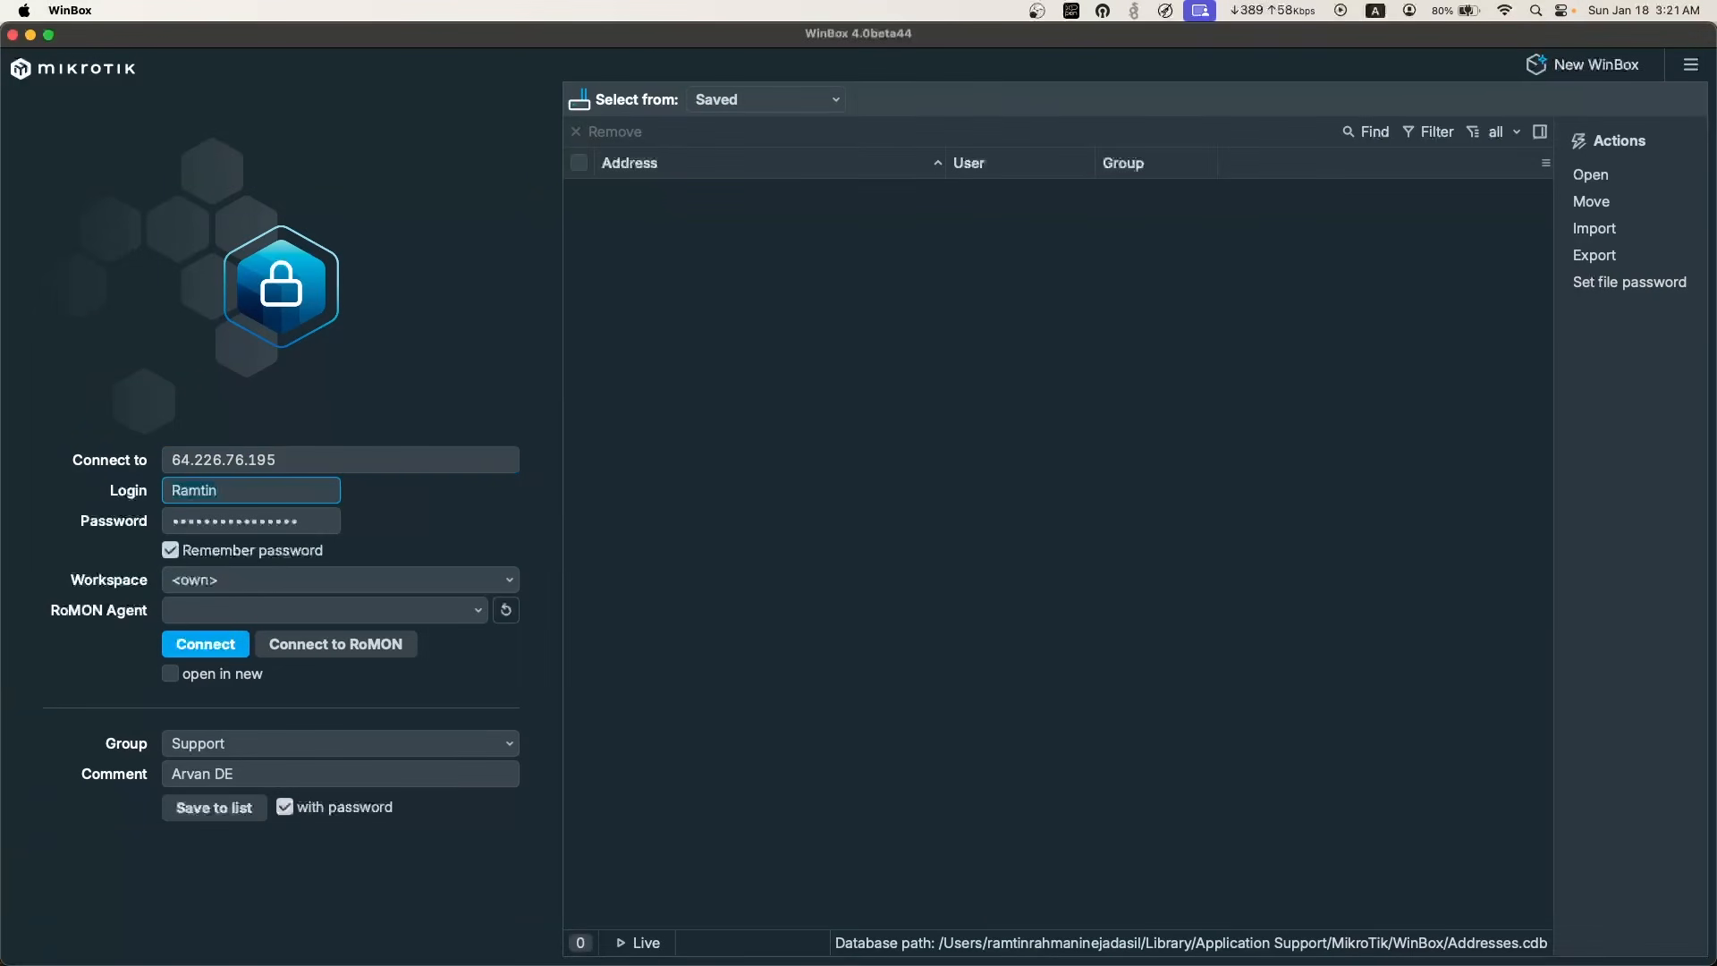
pyautogui.press('super+a')
pyautogui.write('admin')
pyautogui.press('Tab')
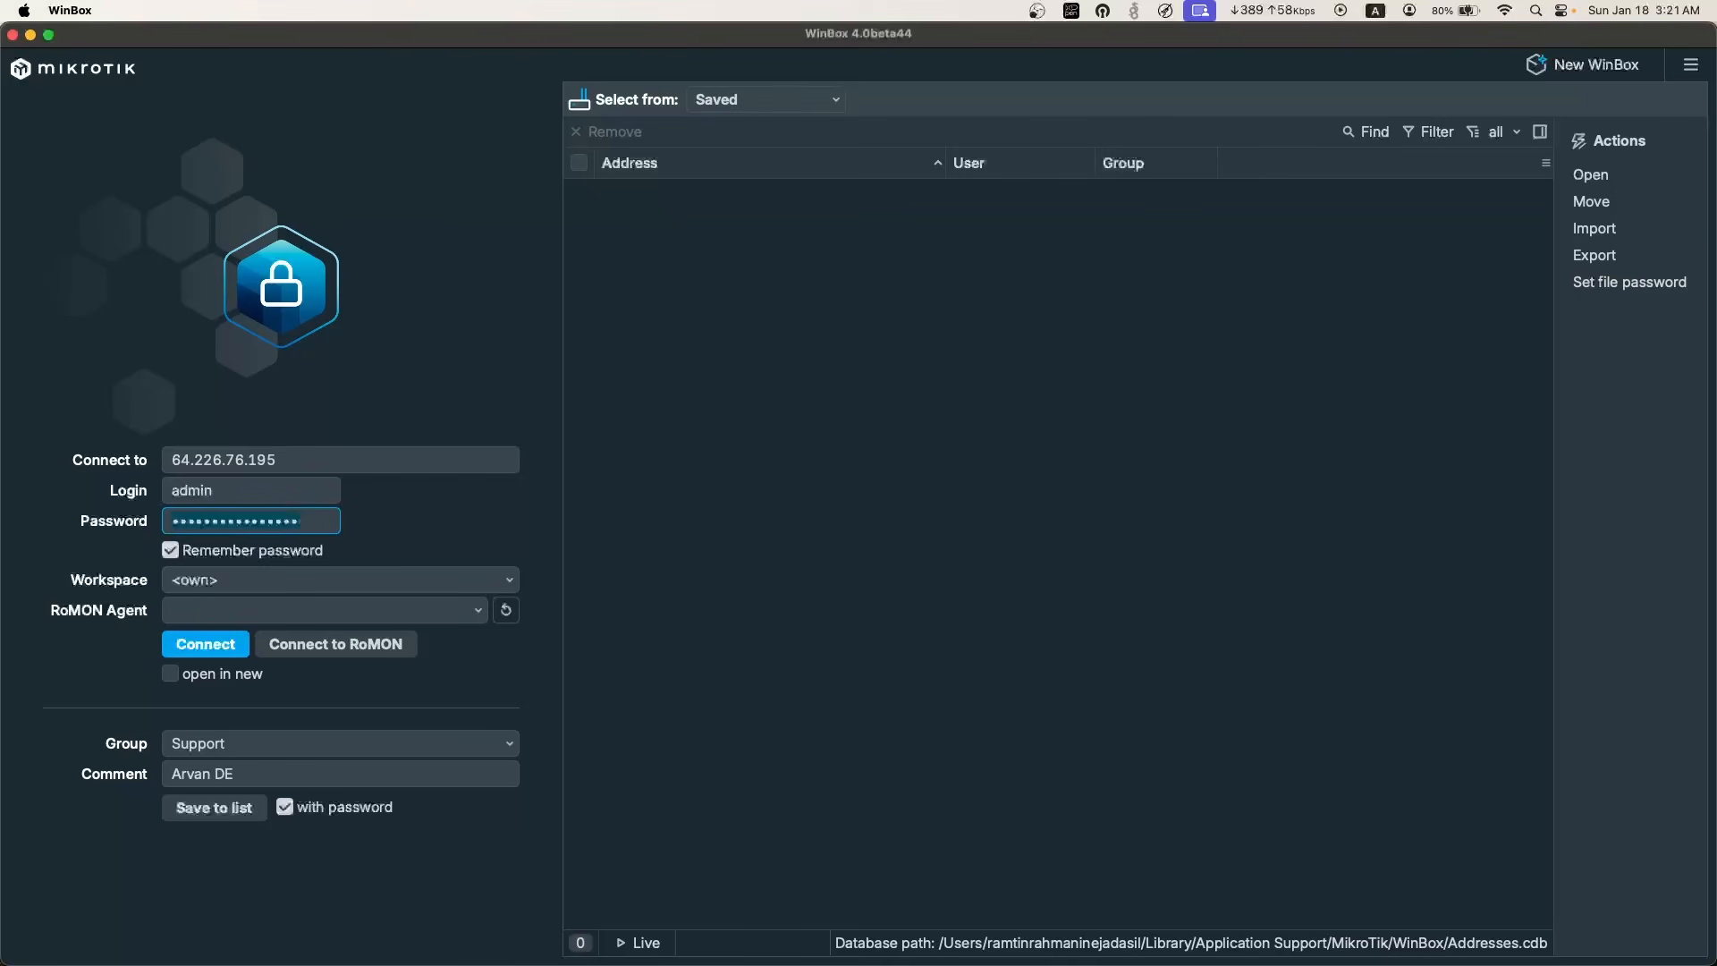
pyautogui.press('Return')
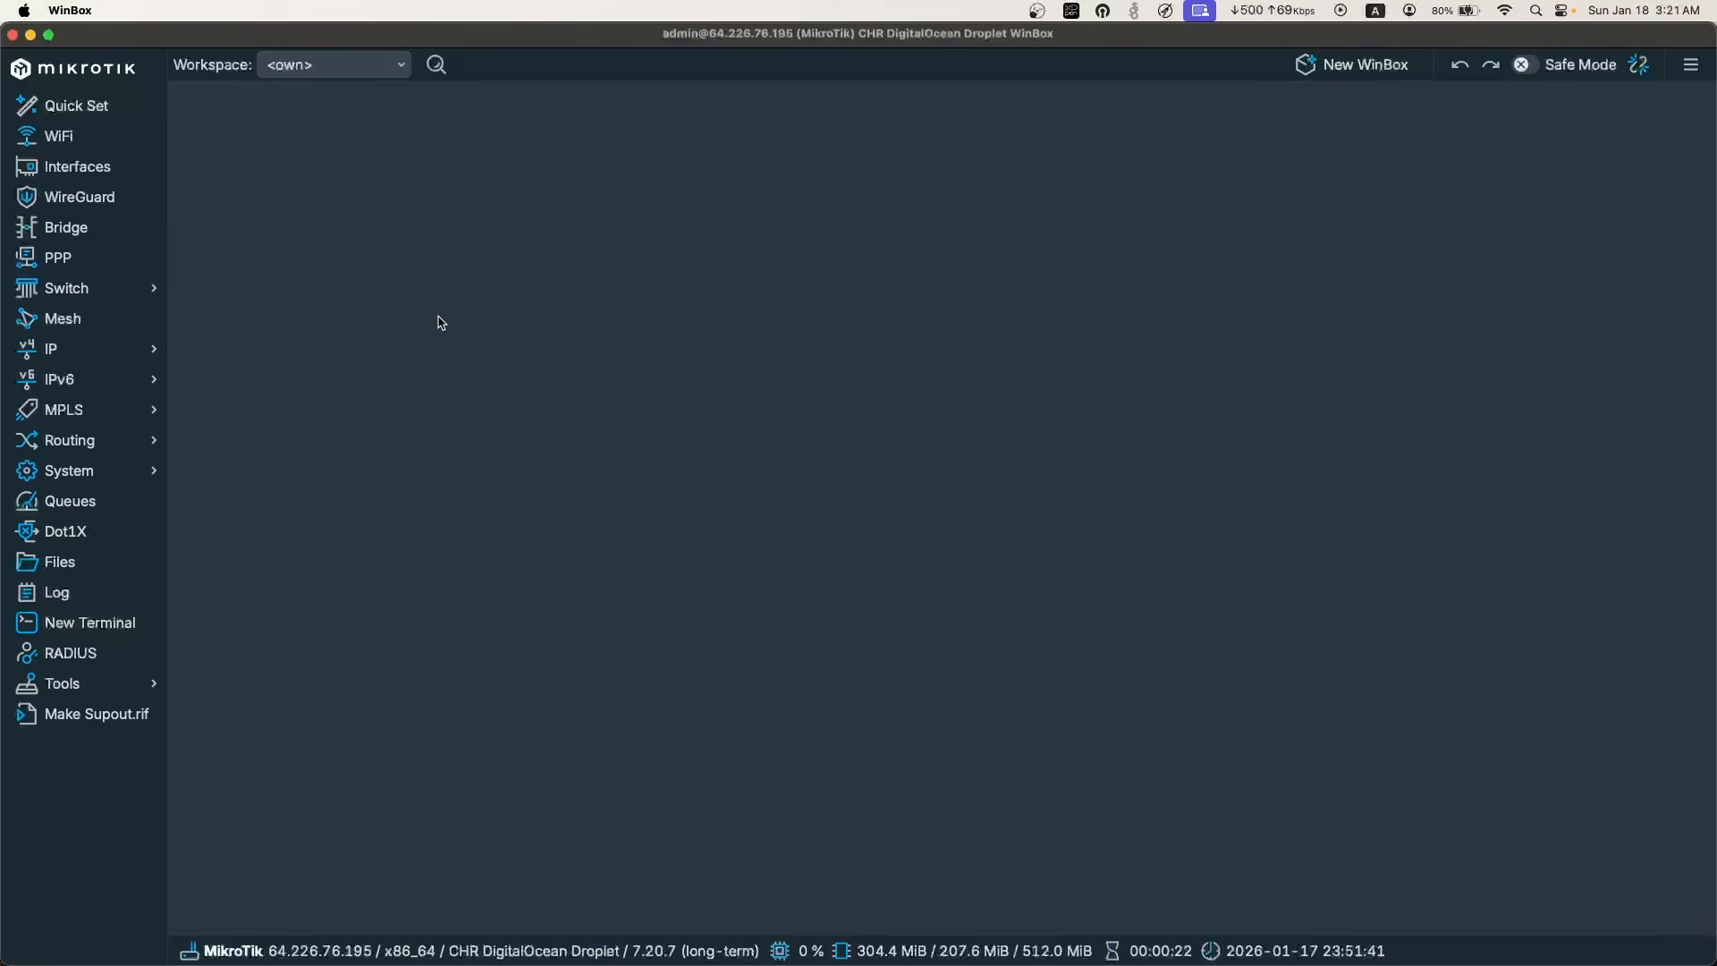
# Maximize WinBox and change the admin password to a new confirmed one.
pyautogui.click(49, 35)
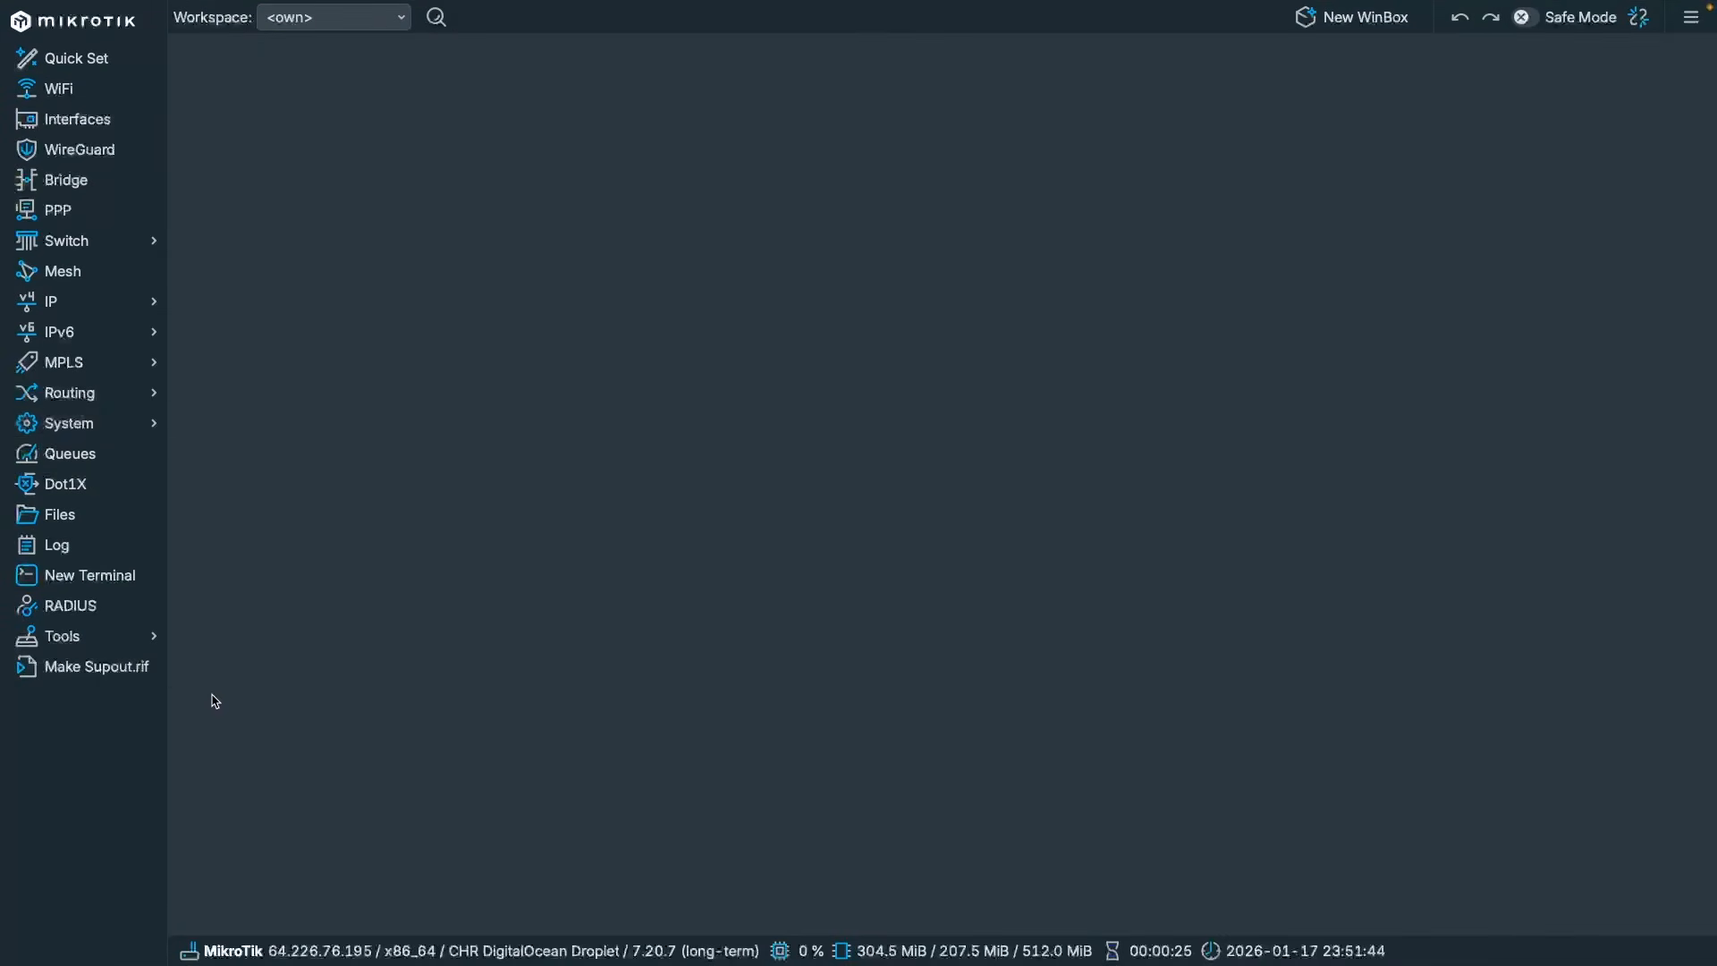
pyautogui.moveTo(104, 428)
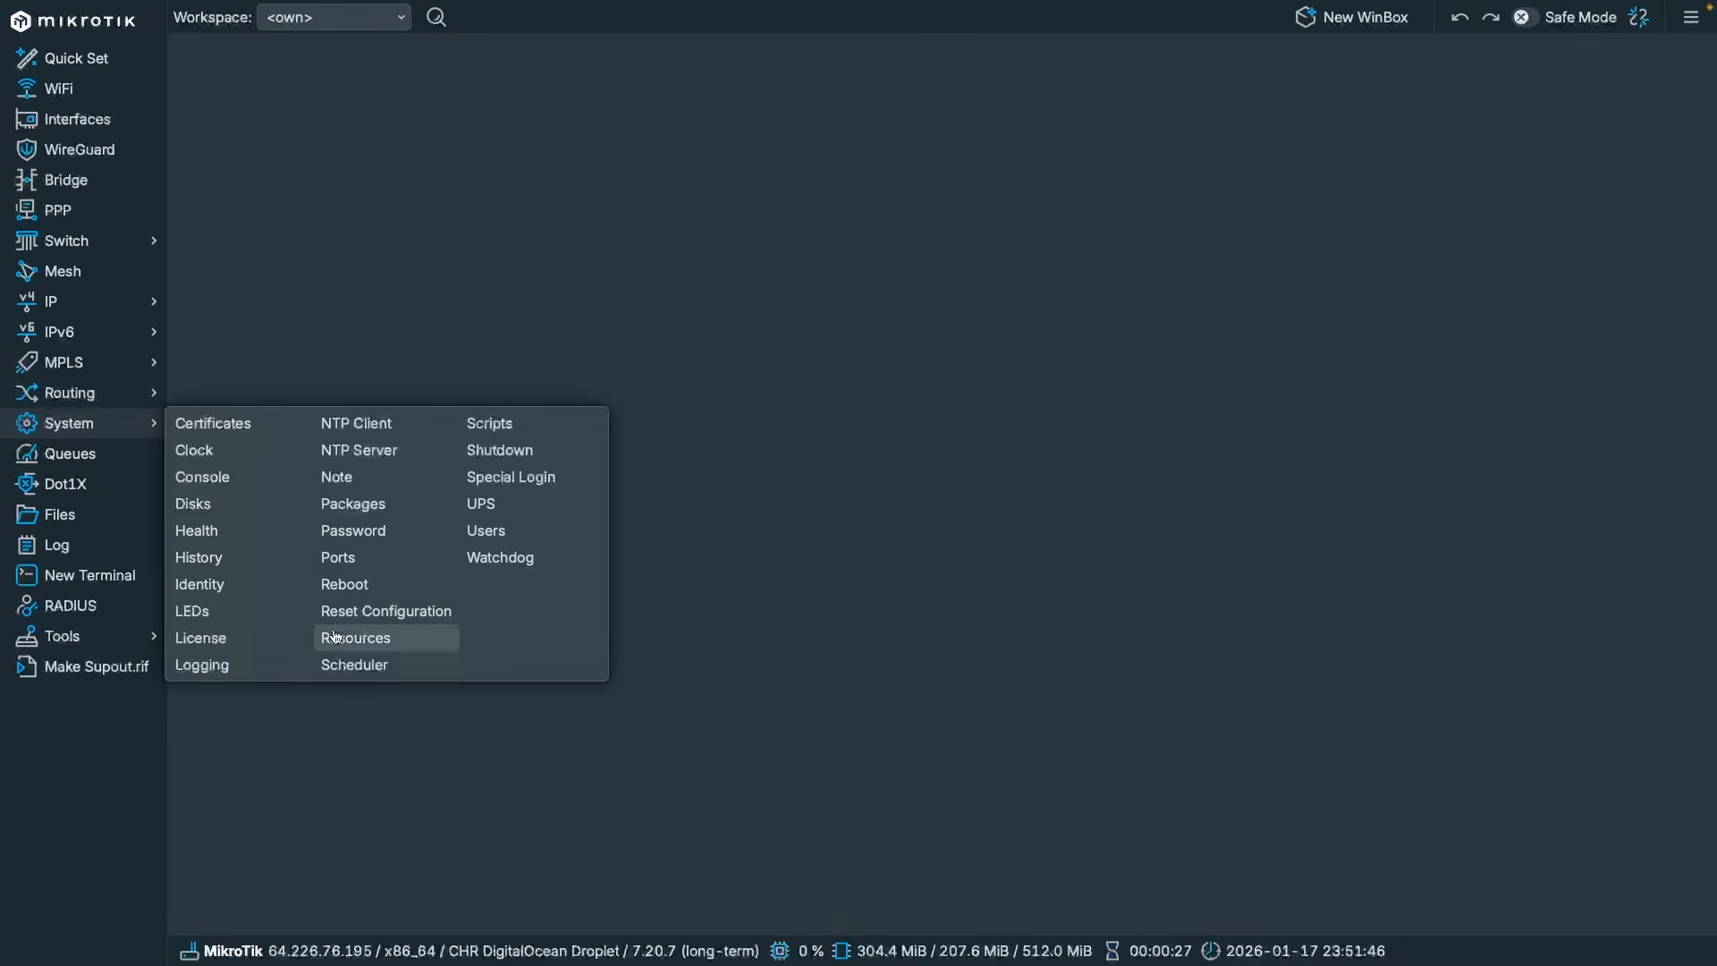
pyautogui.click(357, 533)
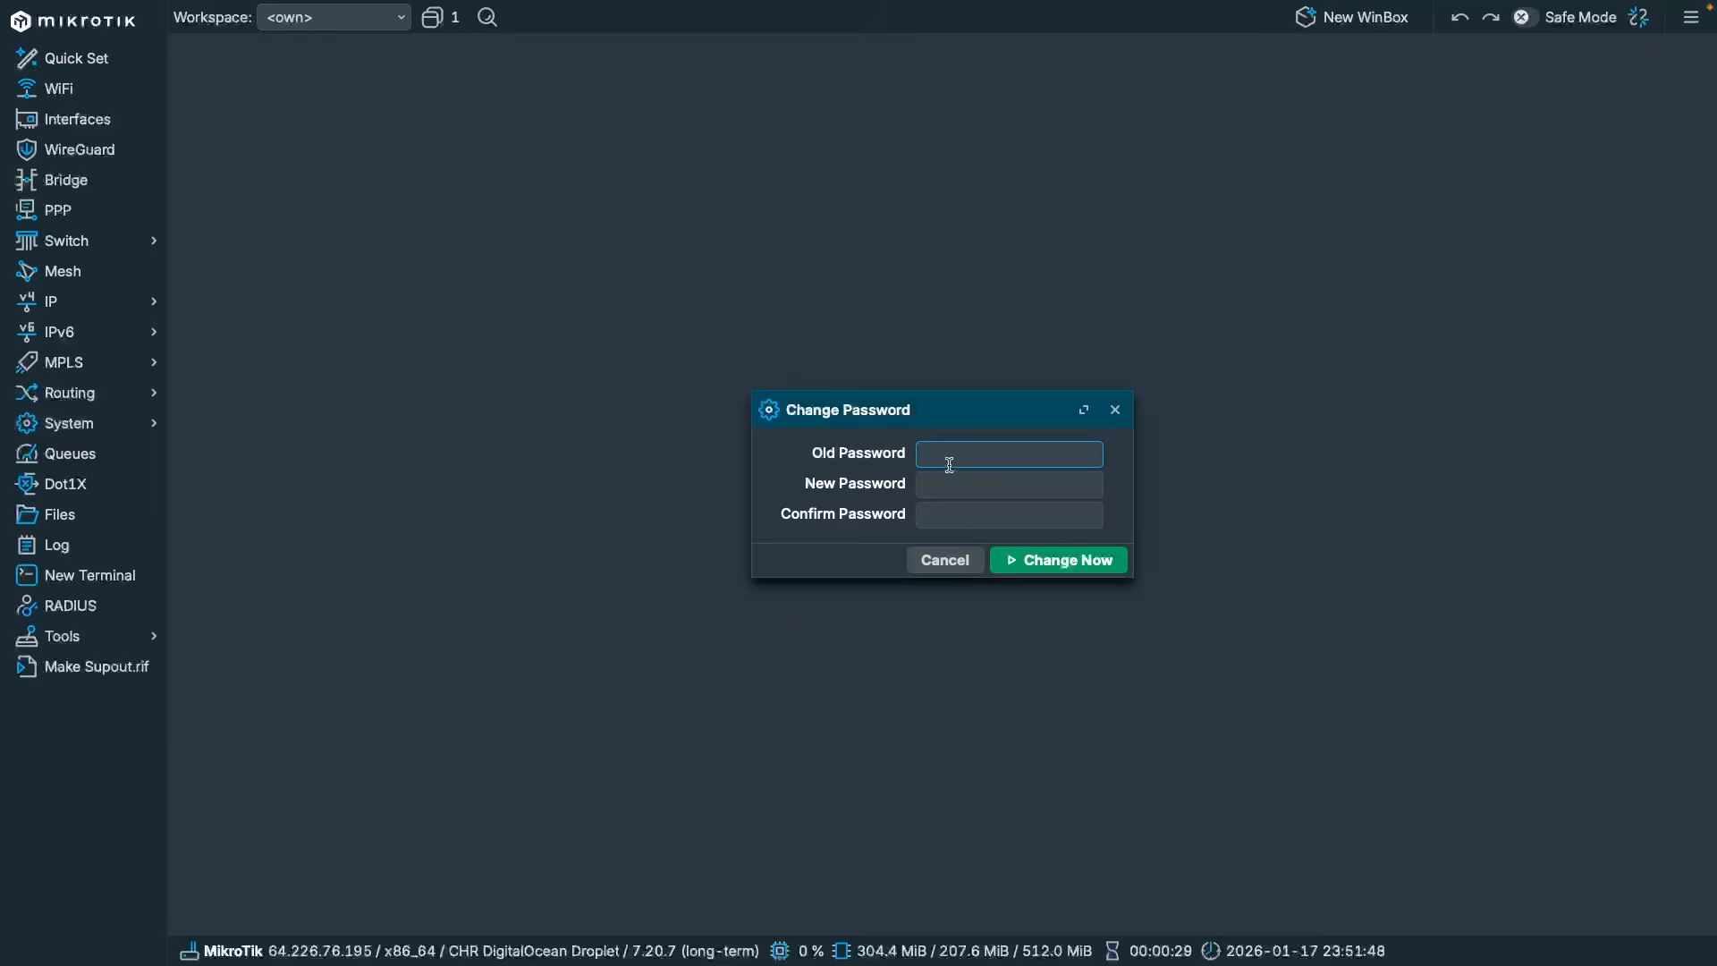
pyautogui.click(963, 488)
pyautogui.write('aaa')
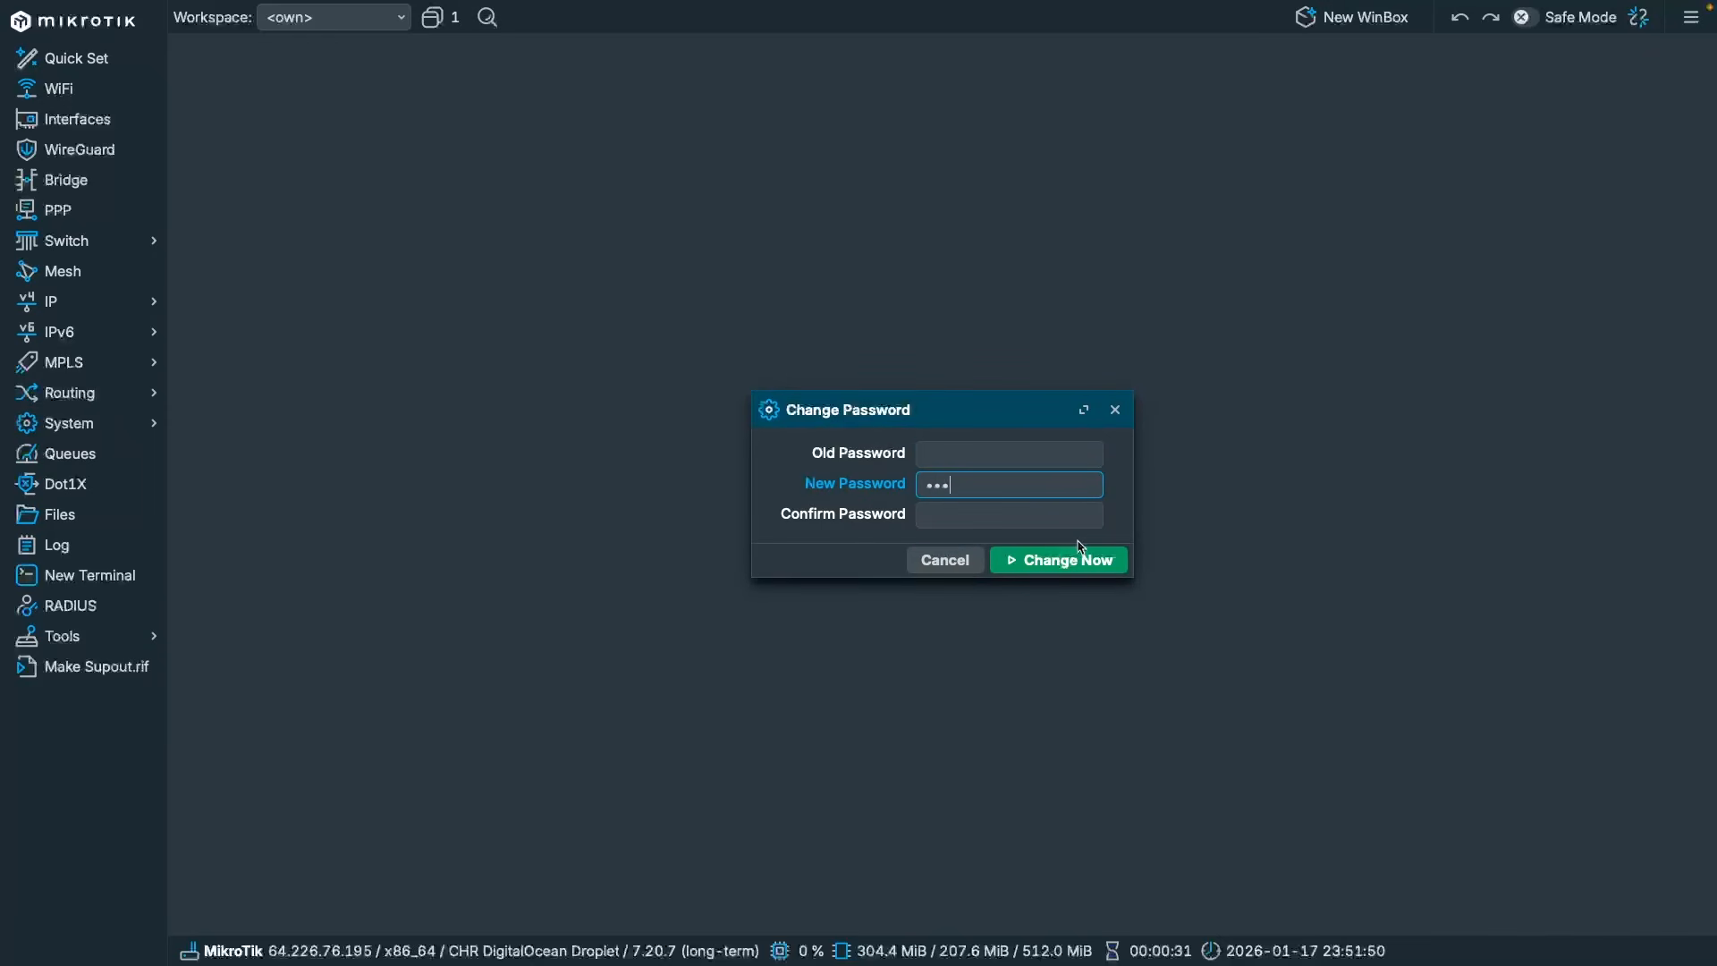
pyautogui.write('aa')
pyautogui.press('Tab')
pyautogui.write('aaa')
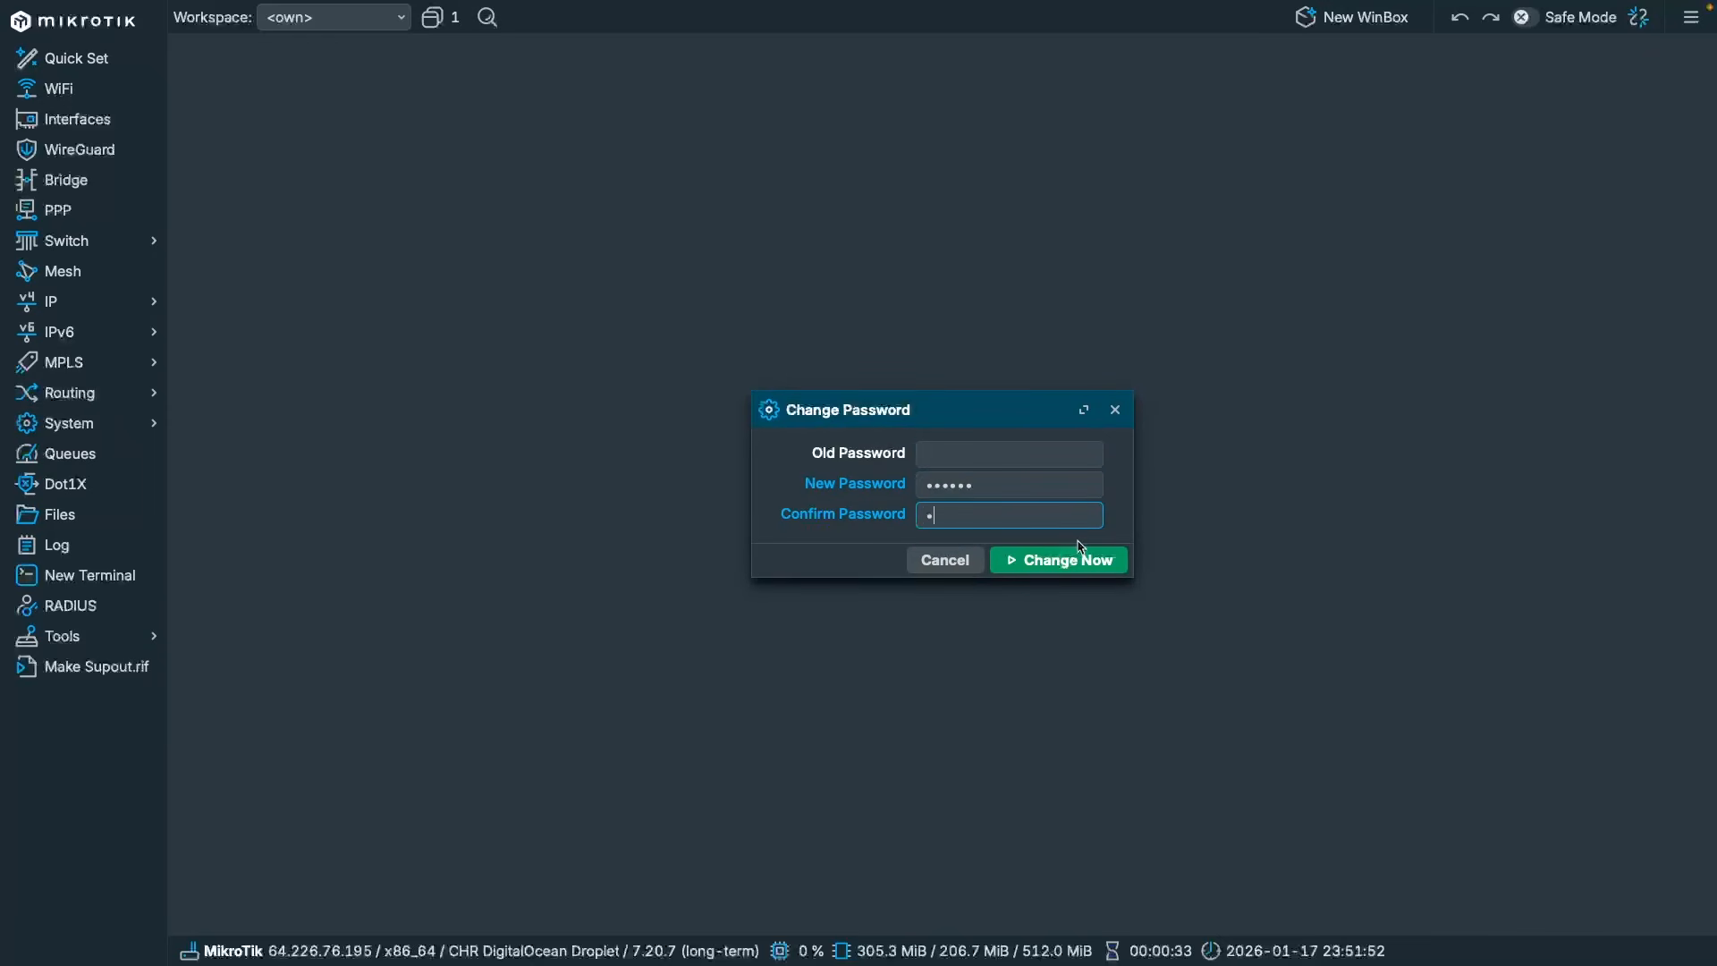
pyautogui.write('aaa')
pyautogui.click(1080, 550)
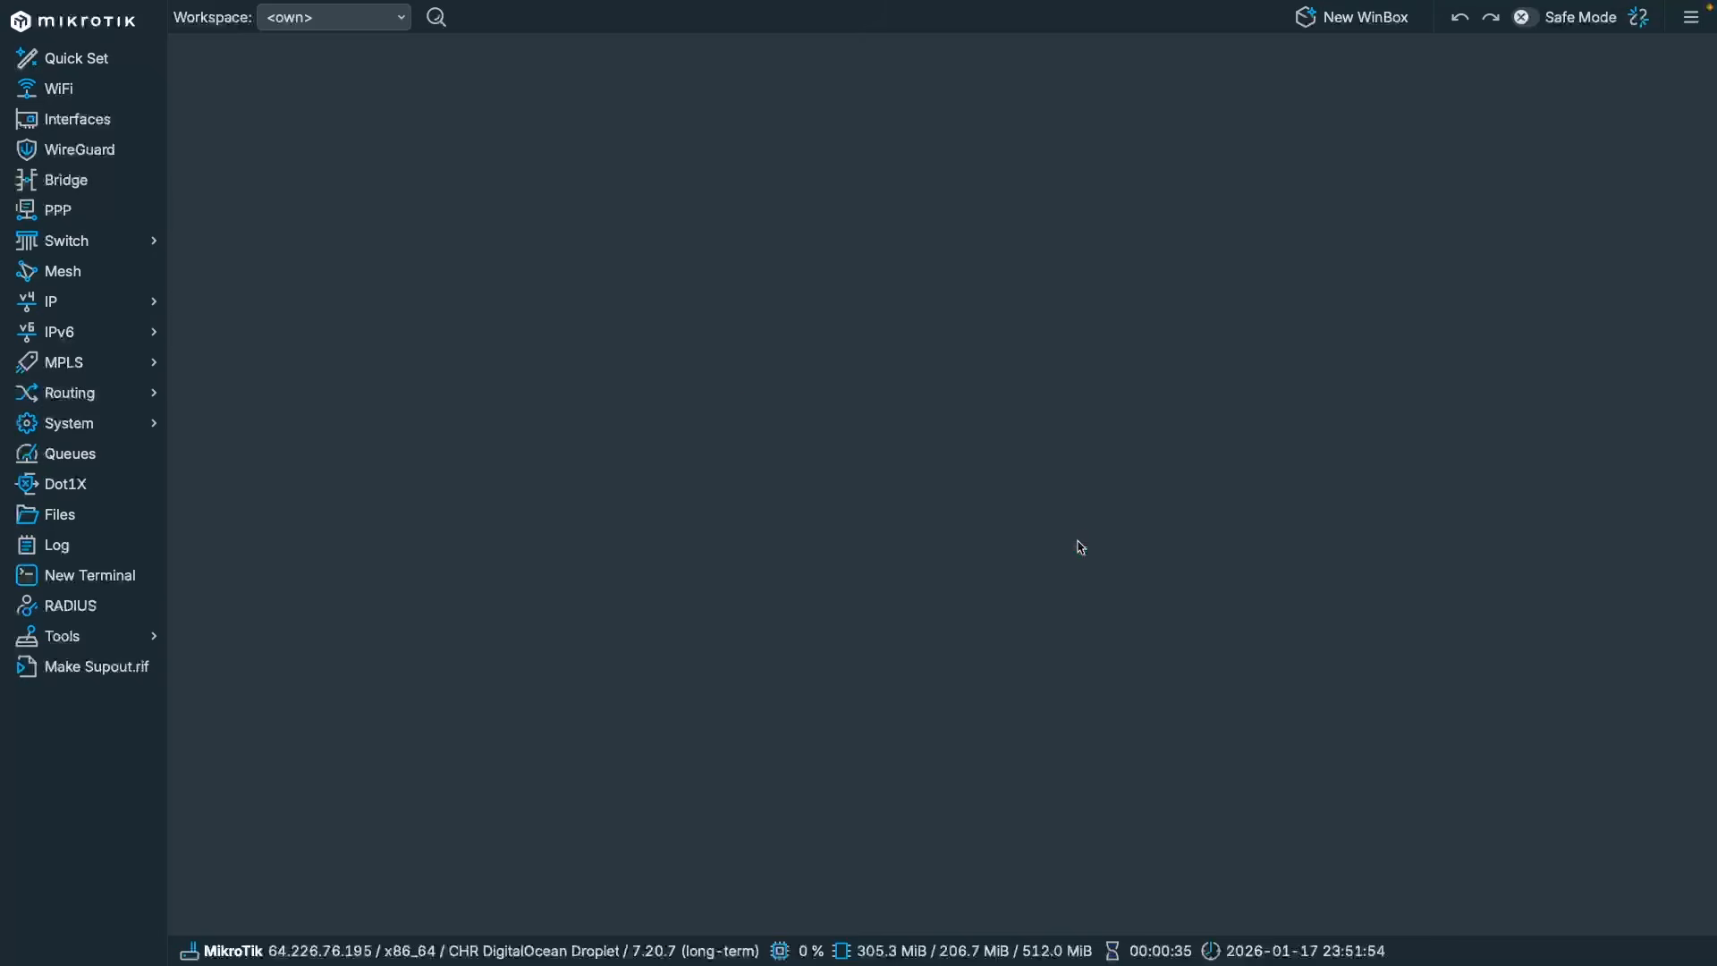
pyautogui.click(84, 302)
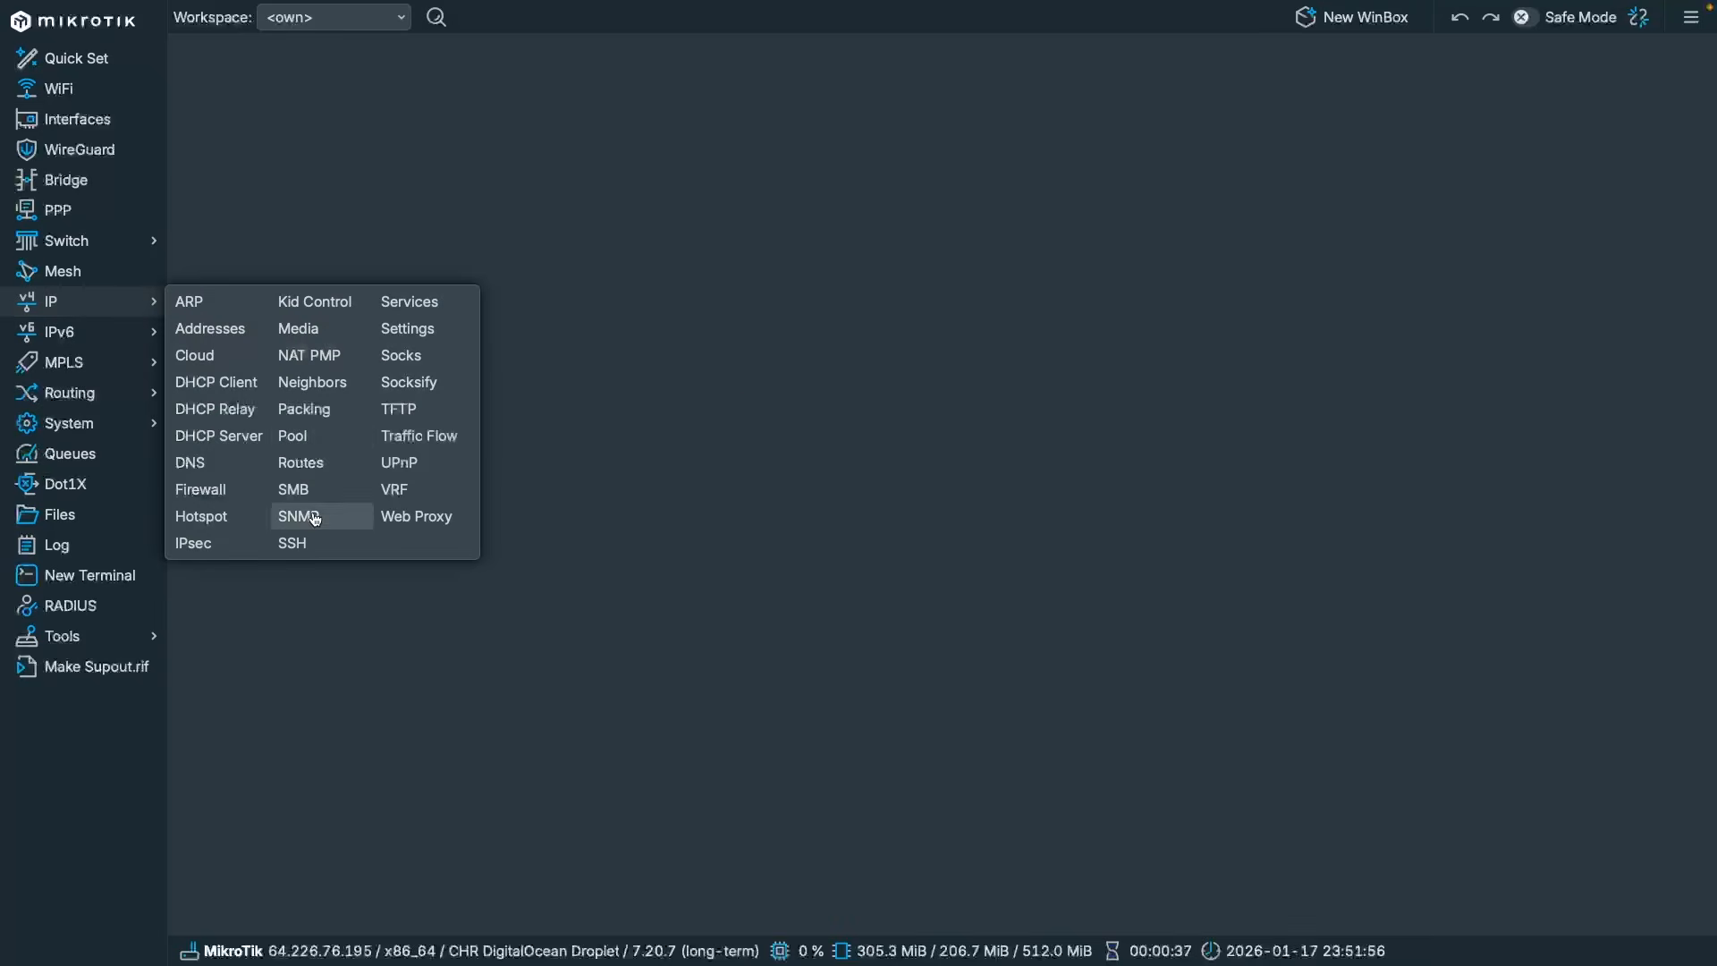
# Disable the api, api-ssl, ftp, ssh and telnet services in the IP Service List.
pyautogui.click(410, 302)
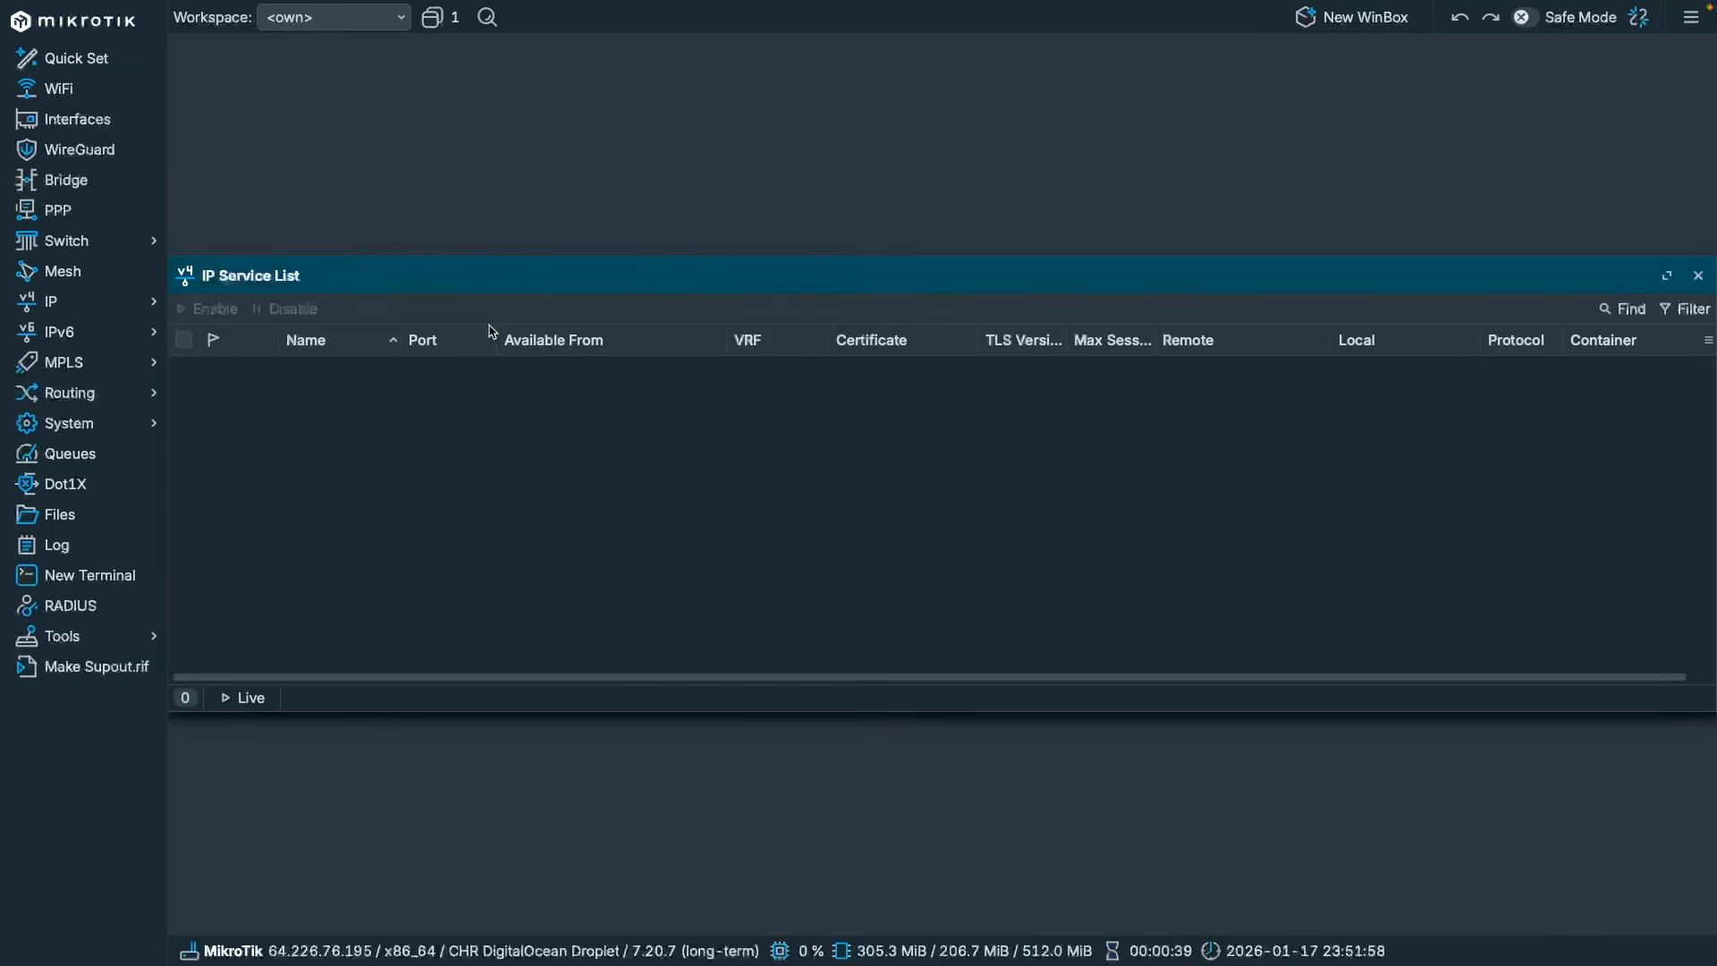
pyautogui.doubleClick(507, 278)
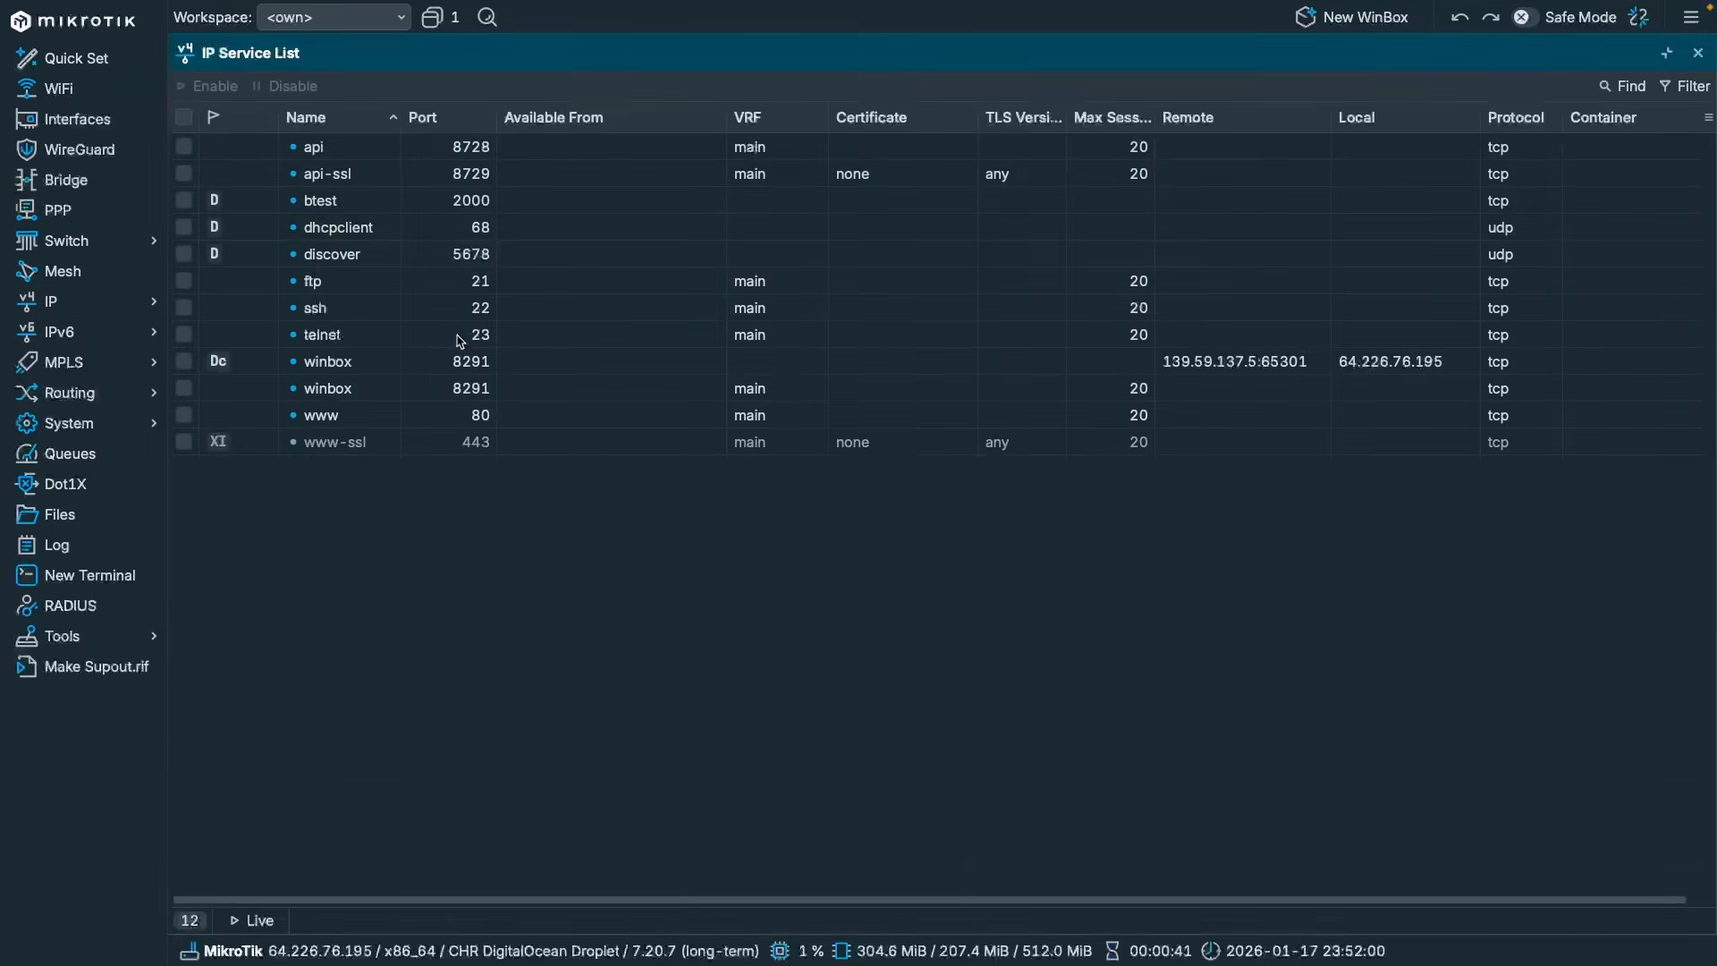
pyautogui.click(349, 152)
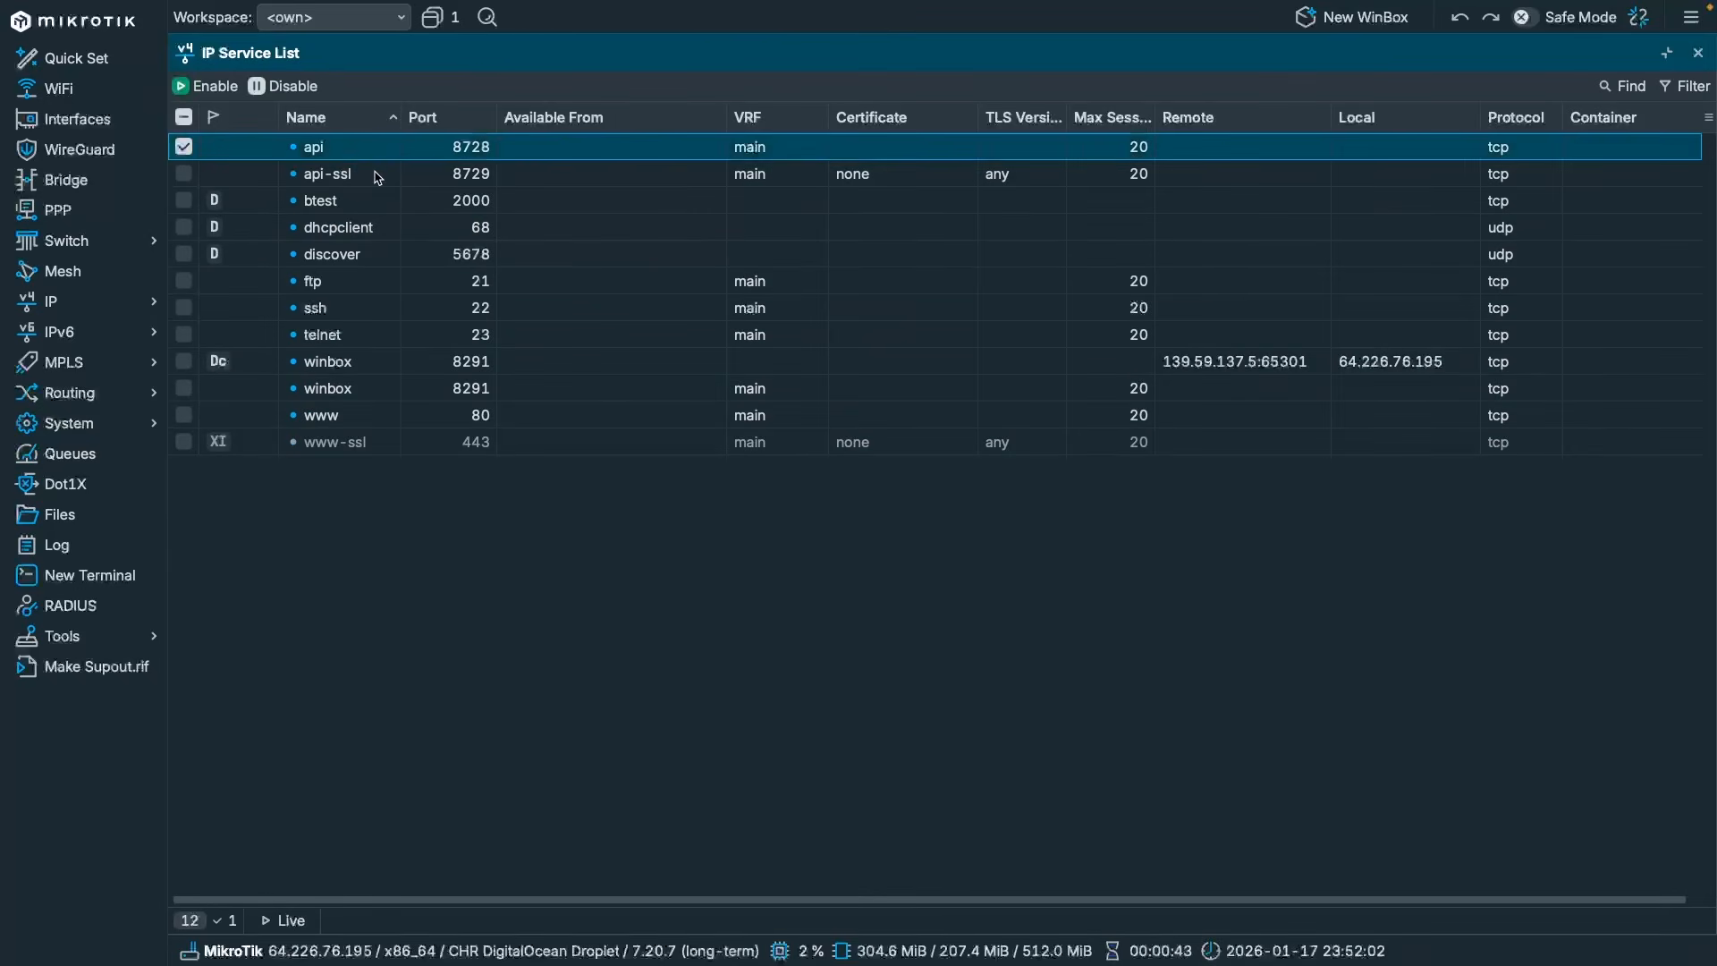
pyautogui.keyDown('ctrl'); pyautogui.click(376, 175); pyautogui.keyUp('ctrl')
pyautogui.keyDown('ctrl'); pyautogui.click(353, 286); pyautogui.keyUp('ctrl')
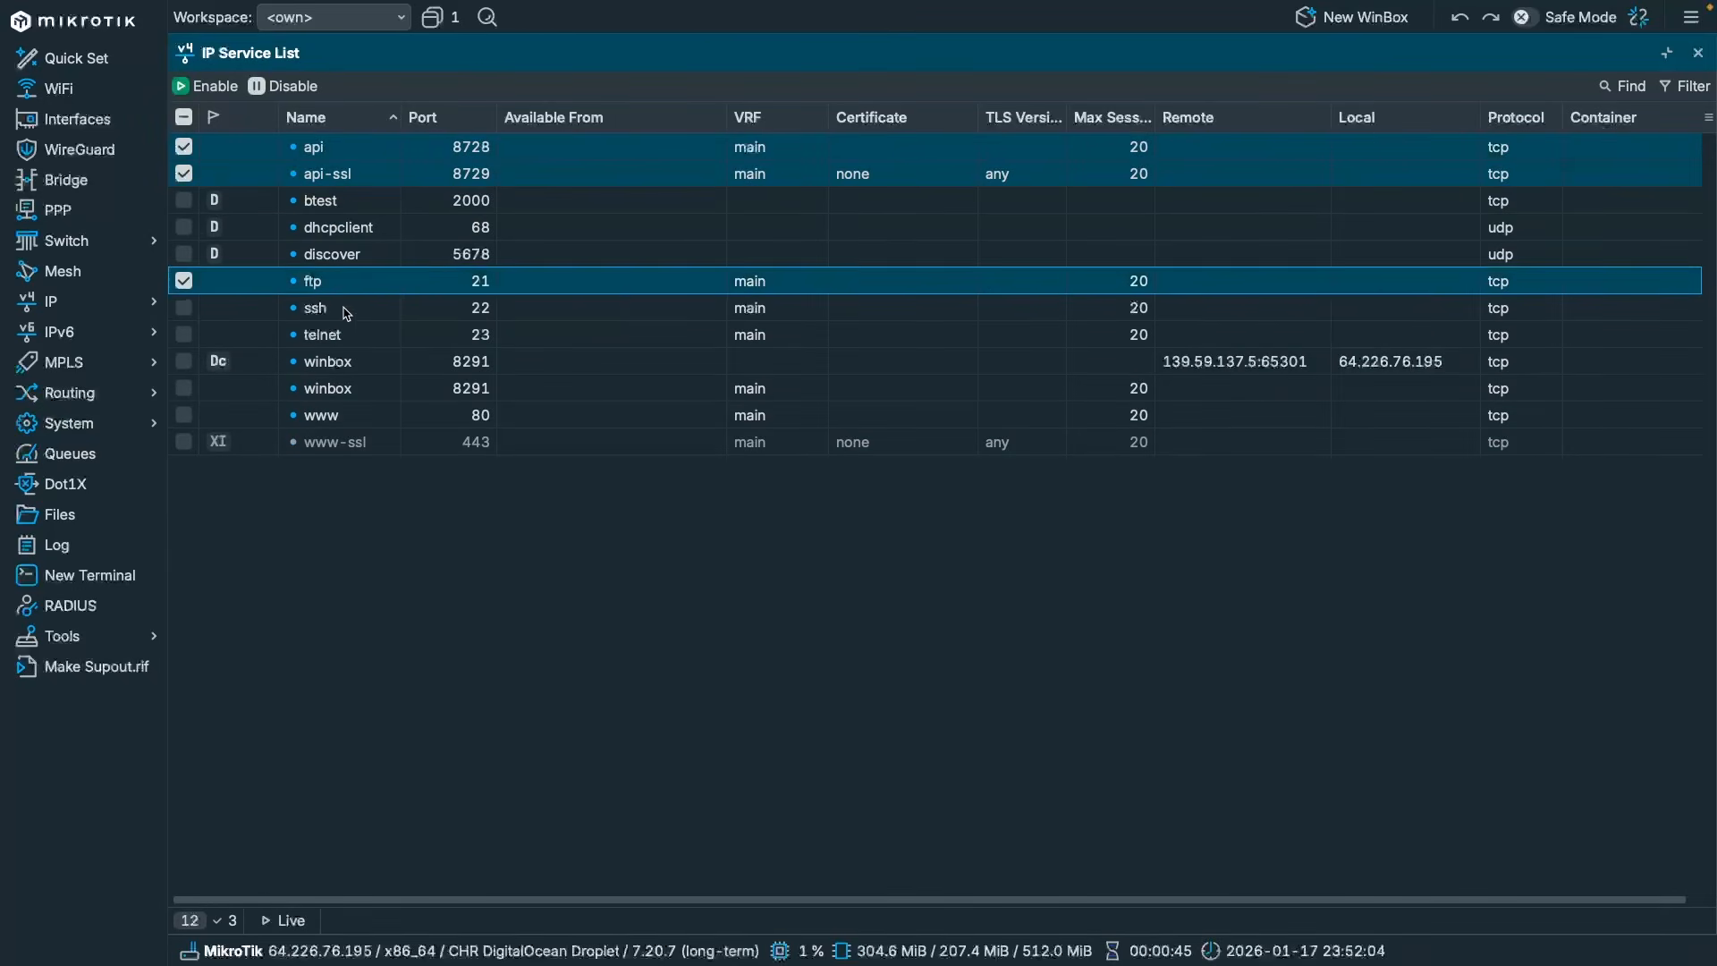
pyautogui.keyDown('ctrl'); pyautogui.click(347, 311); pyautogui.keyUp('ctrl')
pyautogui.keyDown('ctrl'); pyautogui.click(355, 342); pyautogui.keyUp('ctrl')
pyautogui.click(284, 86)
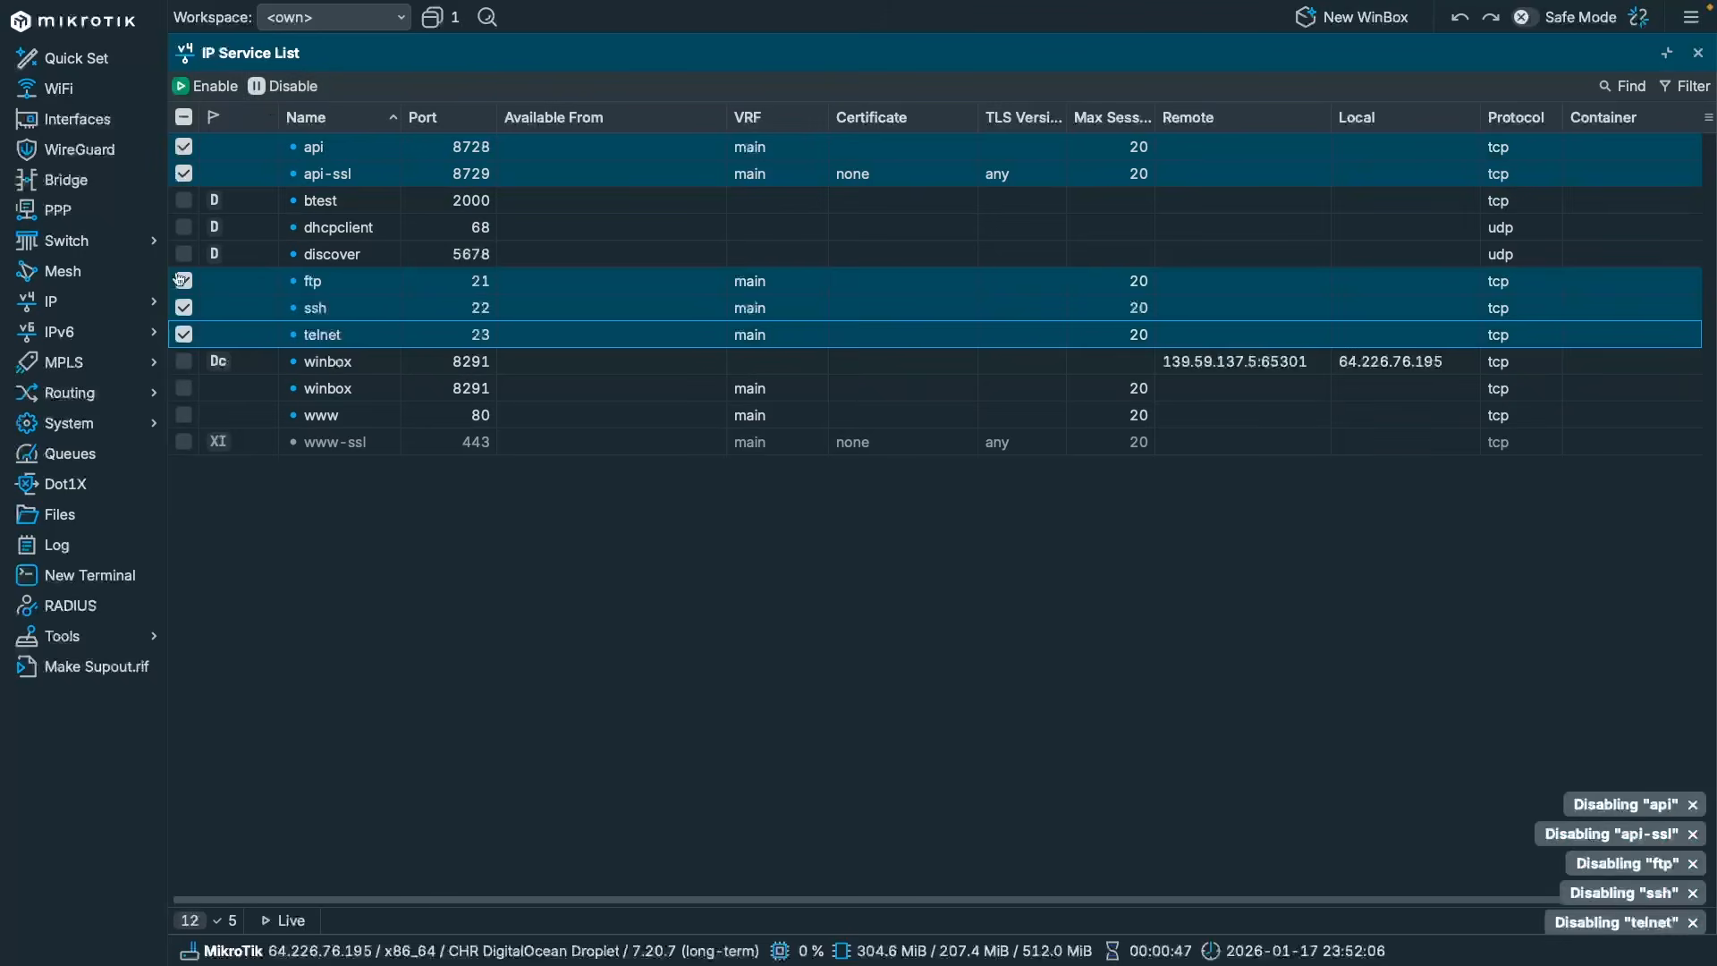
# Change the winbox service port to 8292.
pyautogui.click(348, 367)
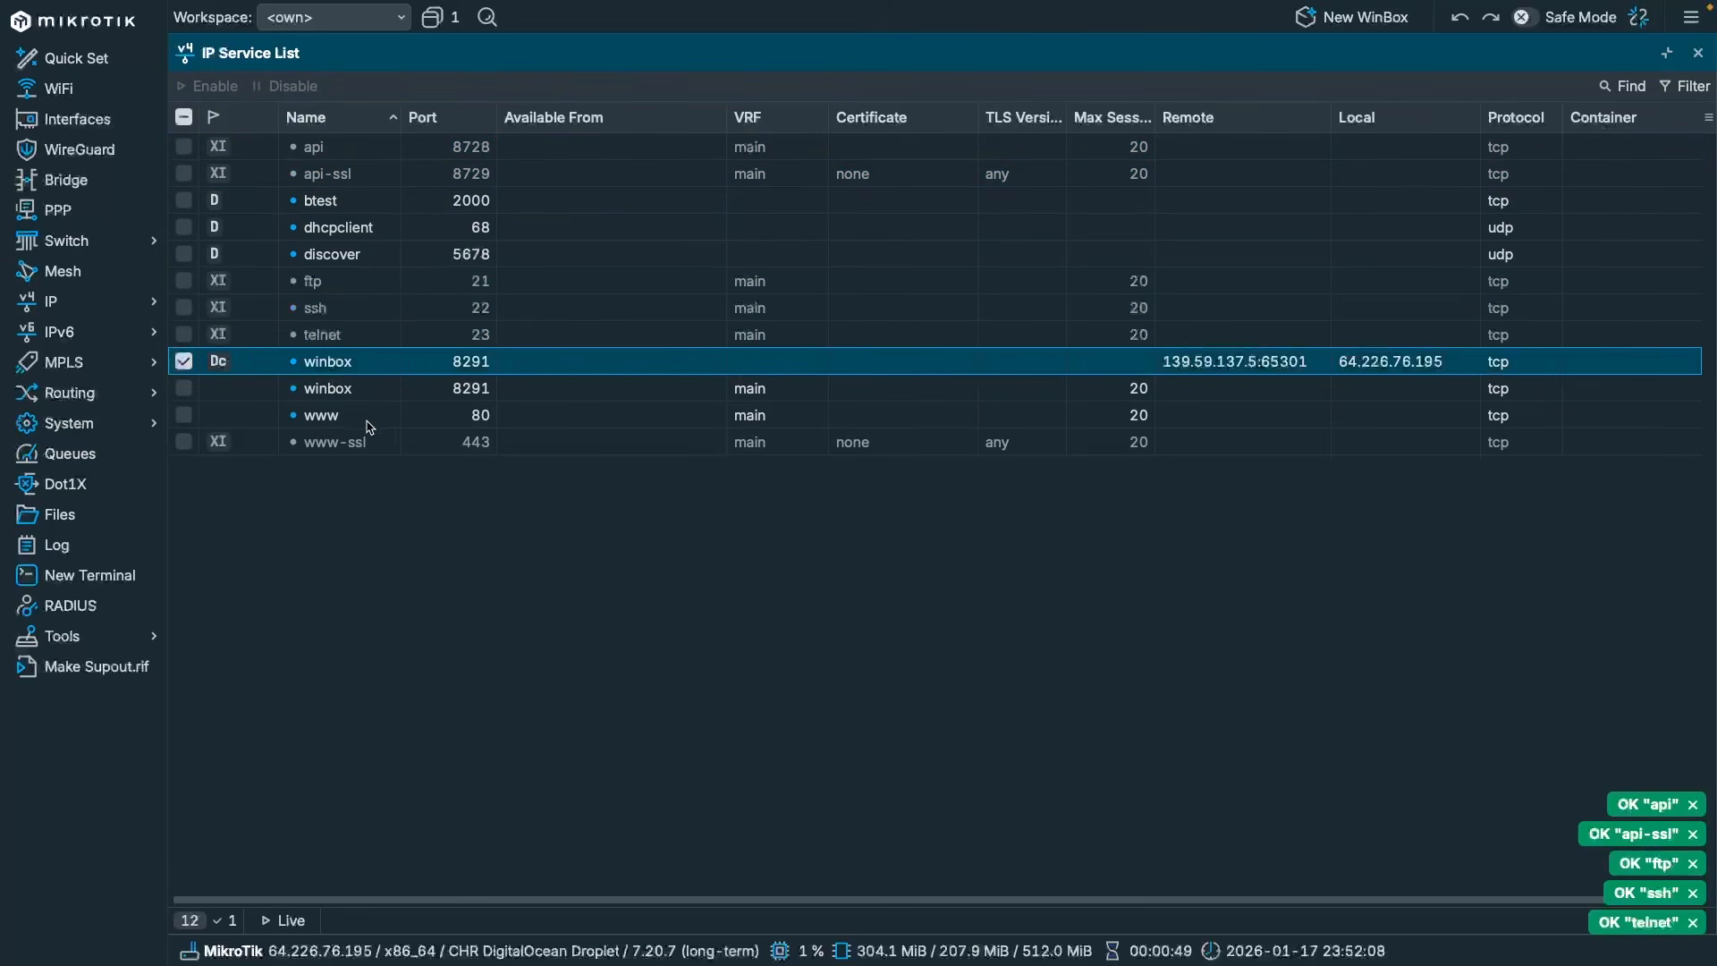
pyautogui.click(335, 416)
pyautogui.doubleClick(379, 368)
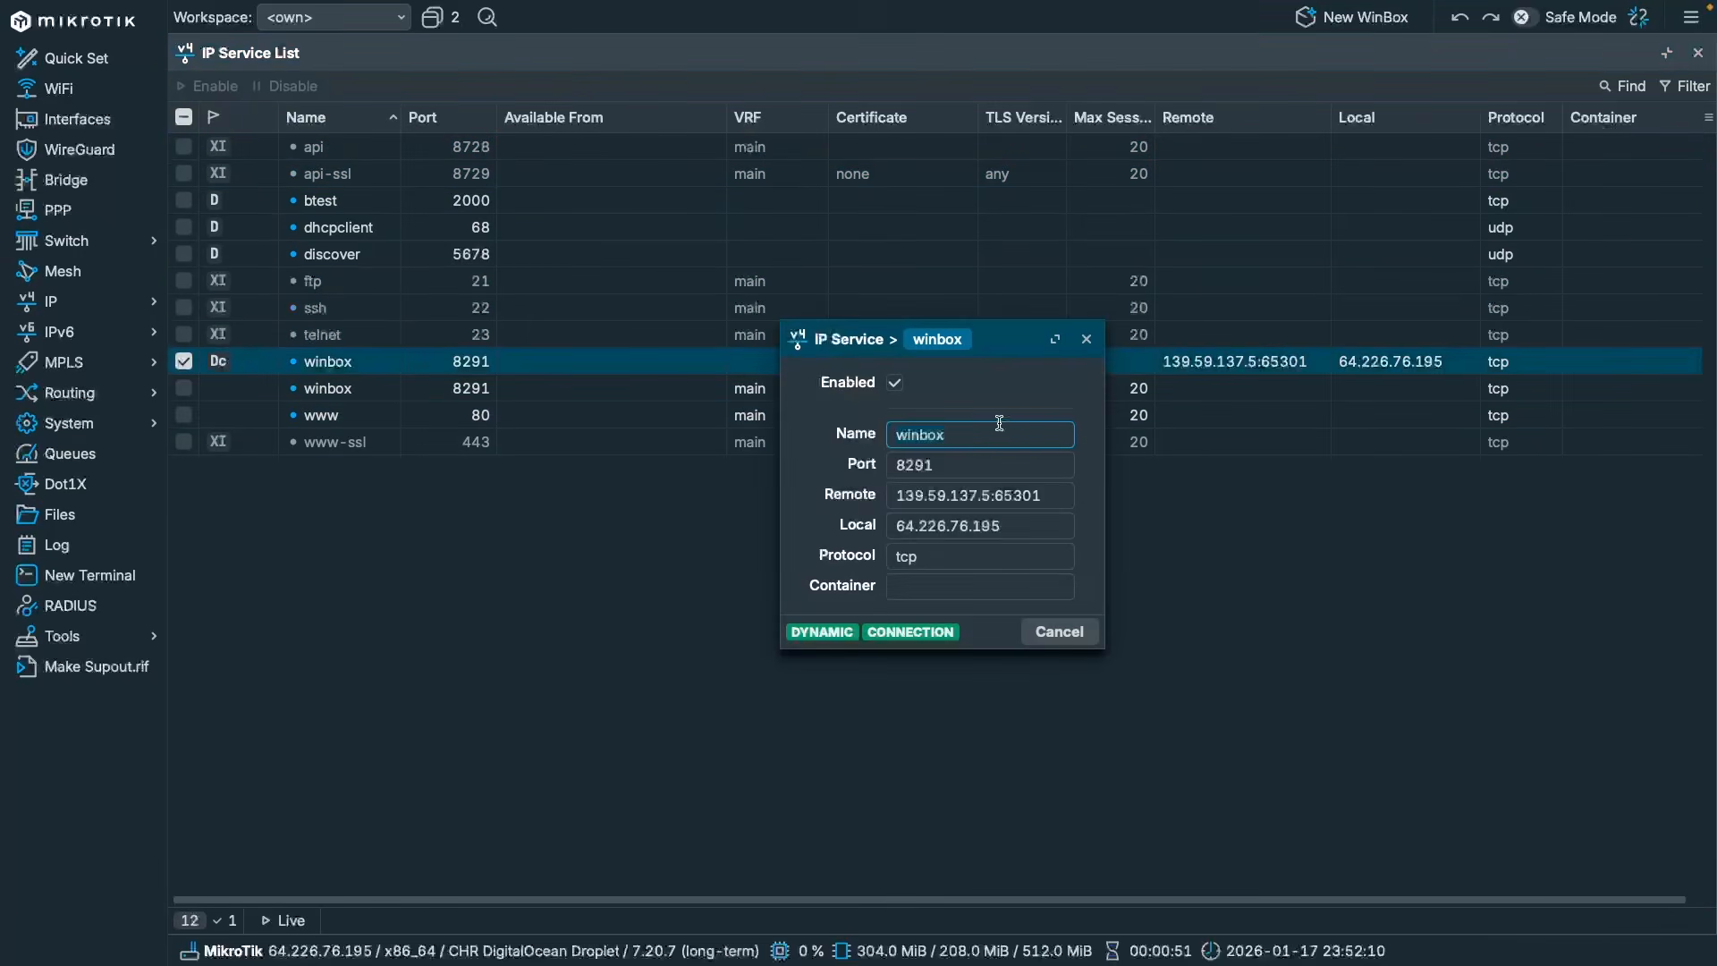
pyautogui.press('Escape')
pyautogui.doubleClick(394, 398)
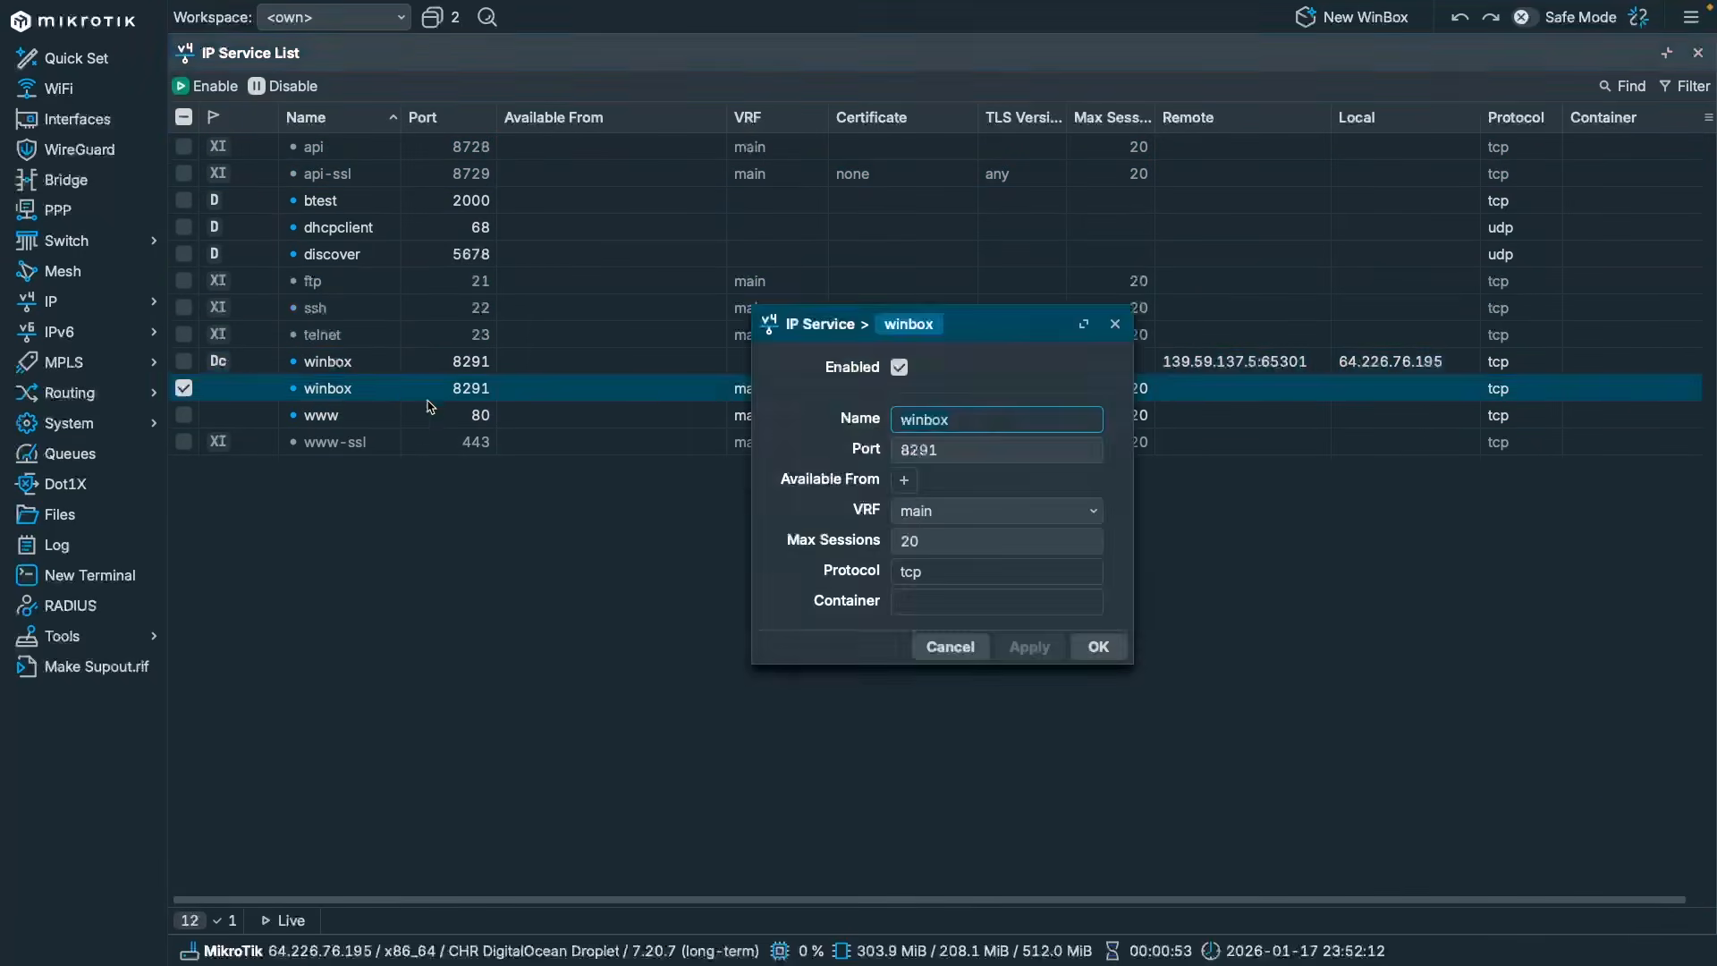
pyautogui.click(985, 451)
pyautogui.press('BackSpace')
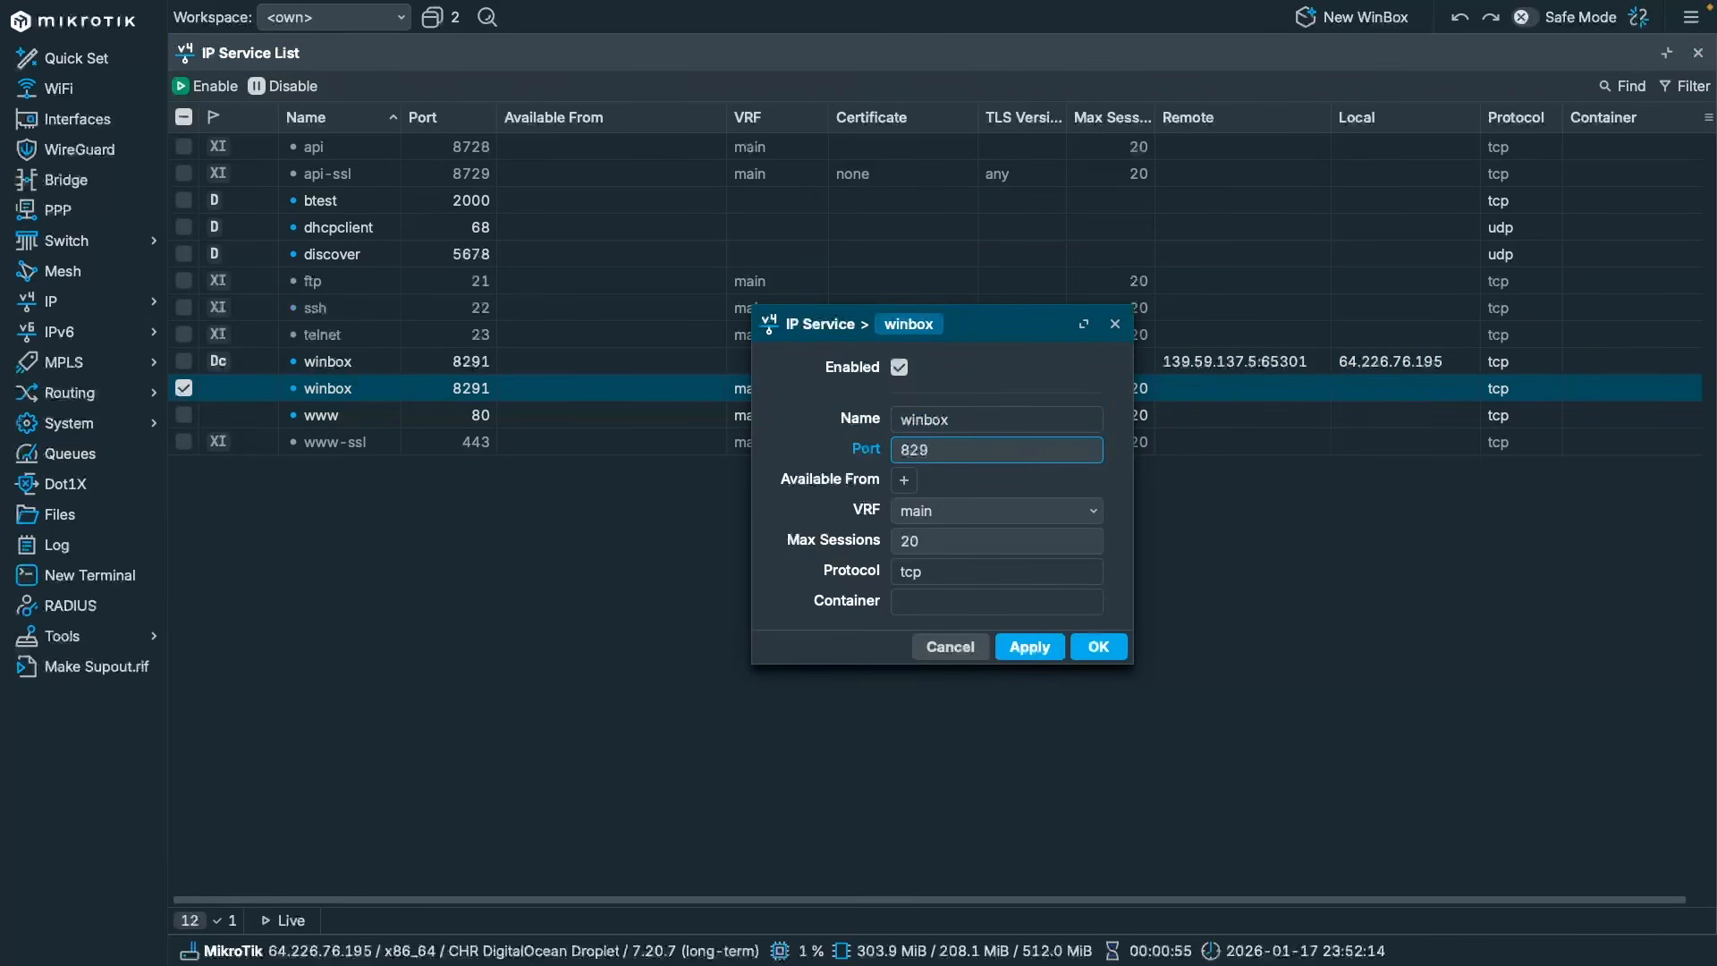
pyautogui.write('2')
pyautogui.click(1096, 649)
# Change the www service port to 8080.
pyautogui.doubleClick(422, 419)
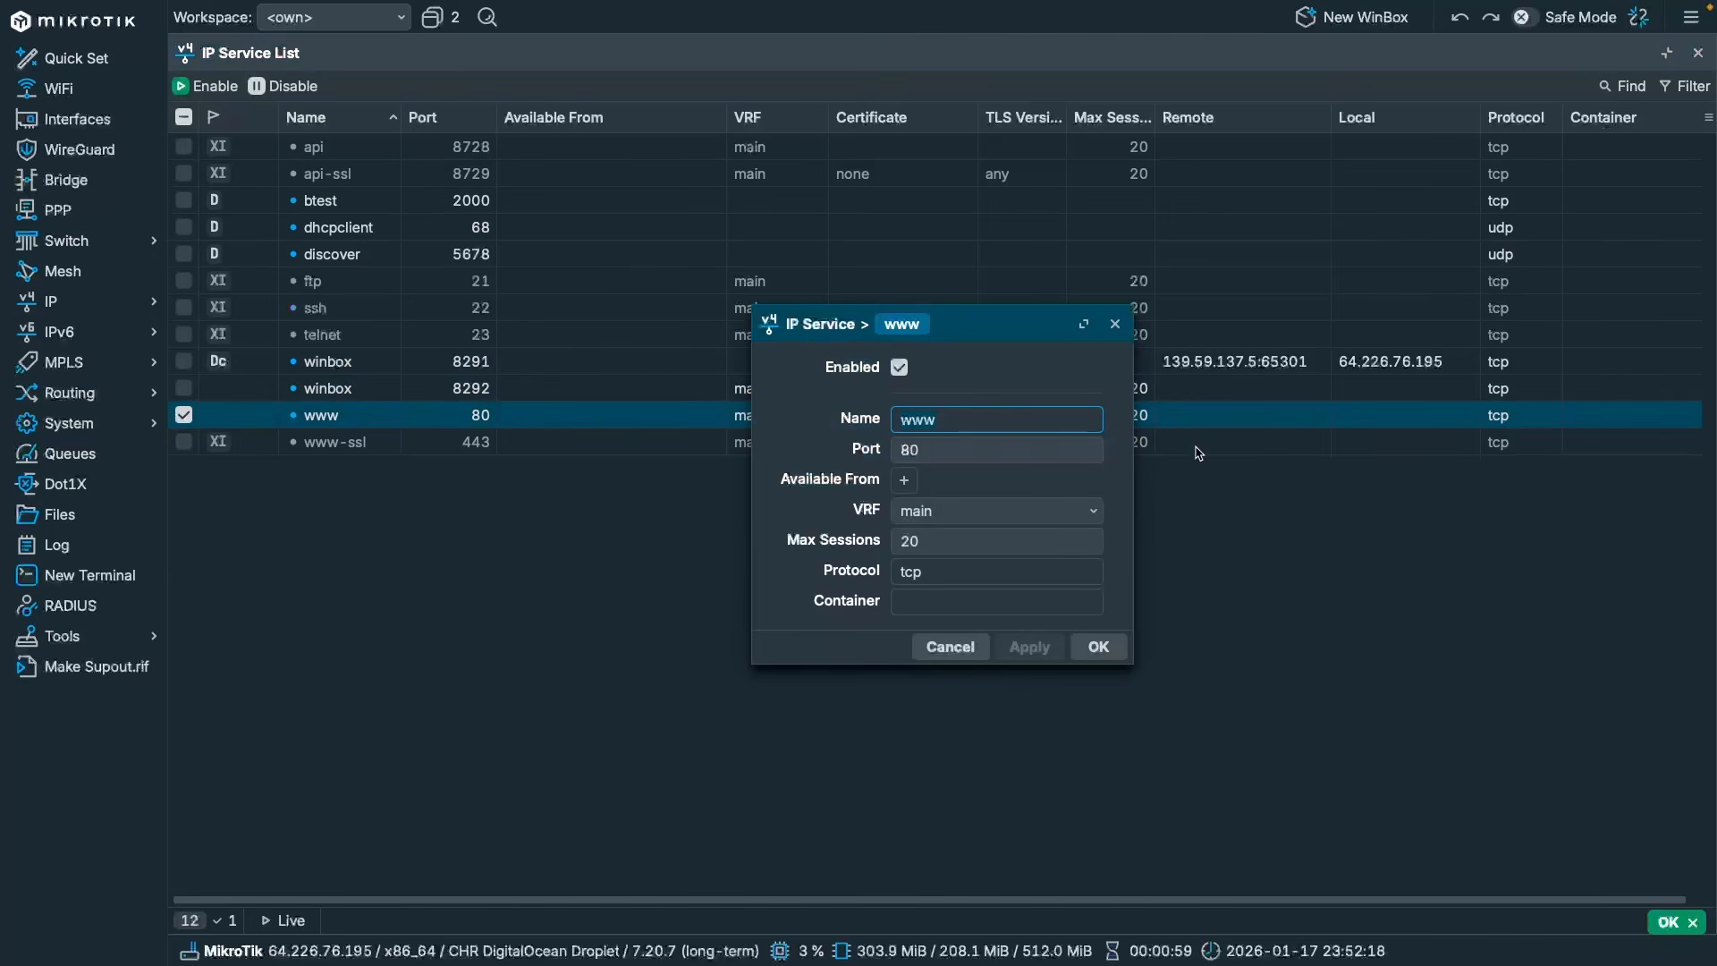
pyautogui.click(964, 447)
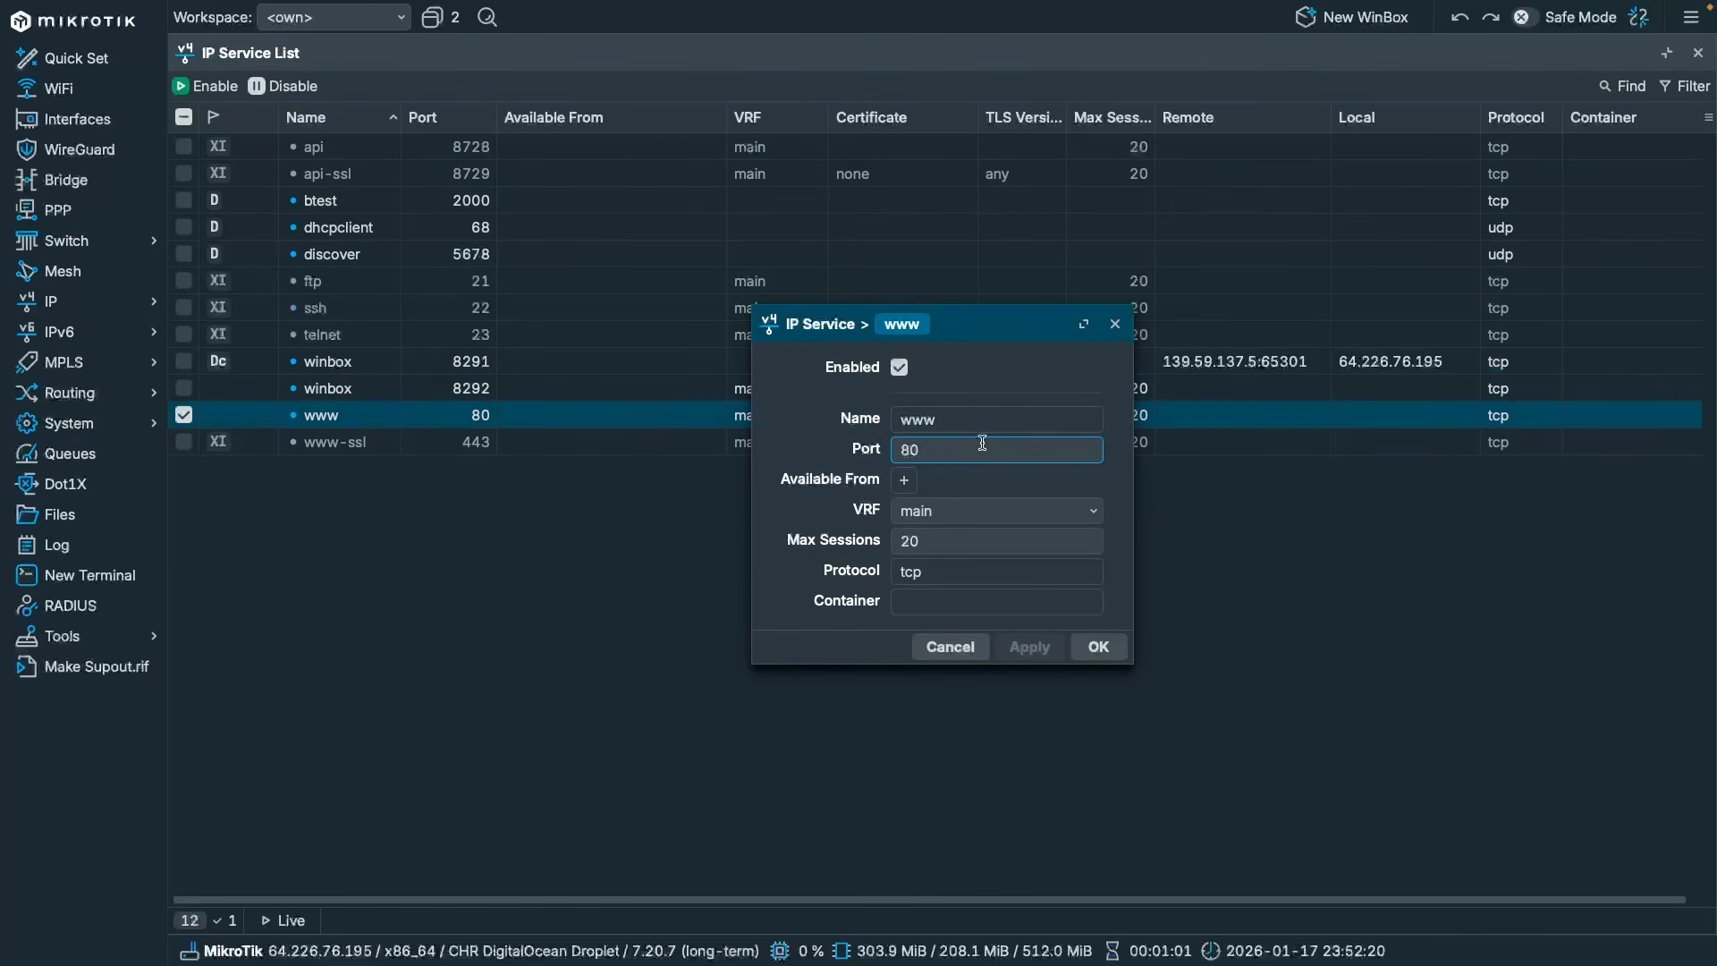
pyautogui.write('80')
pyautogui.press('Return')
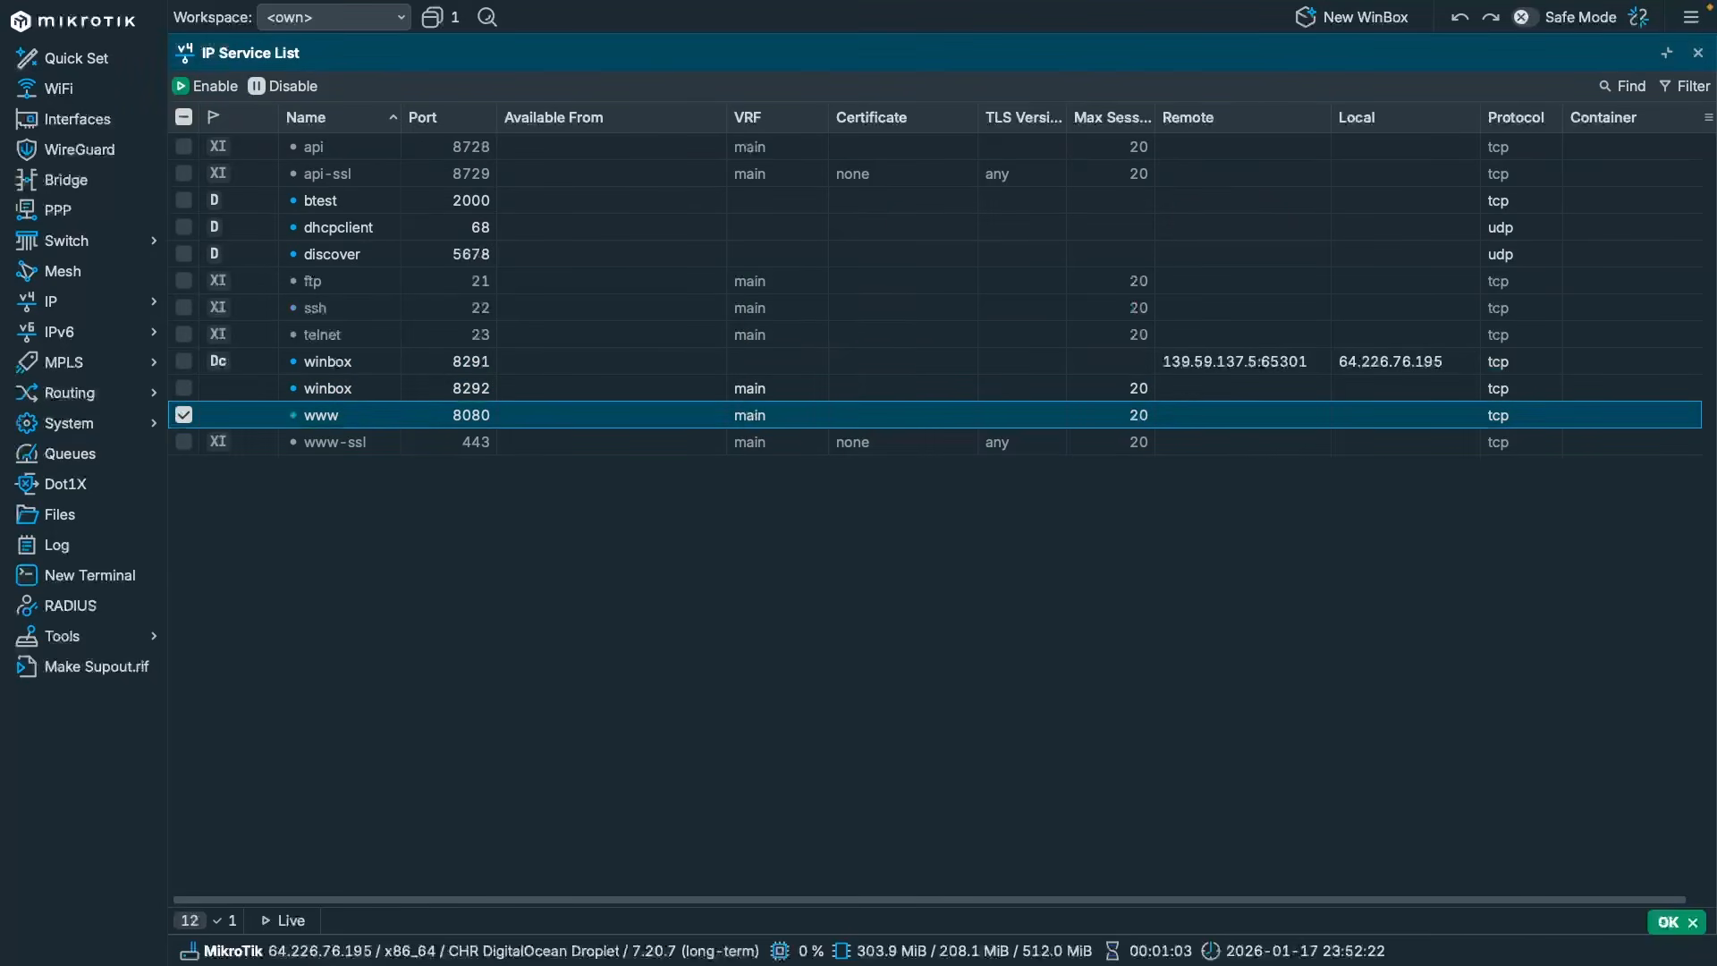
pyautogui.click(885, 525)
# Create a new user in the full group with a confirmed password via System > Users.
pyautogui.click(90, 424)
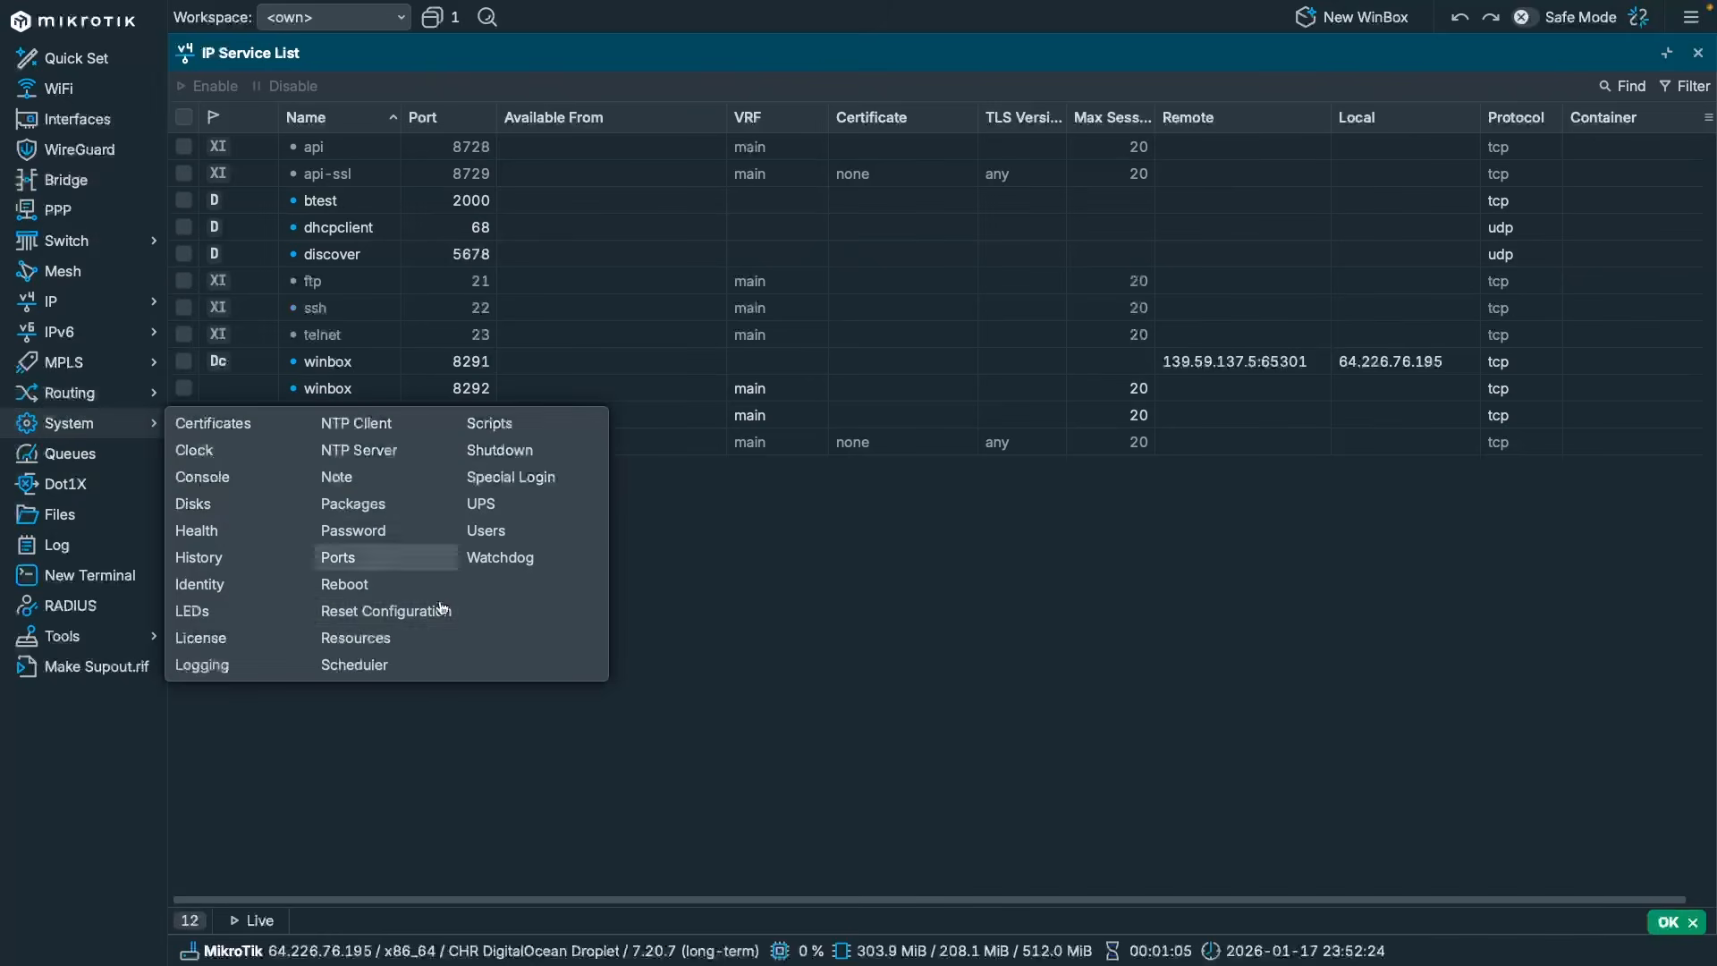
pyautogui.click(491, 531)
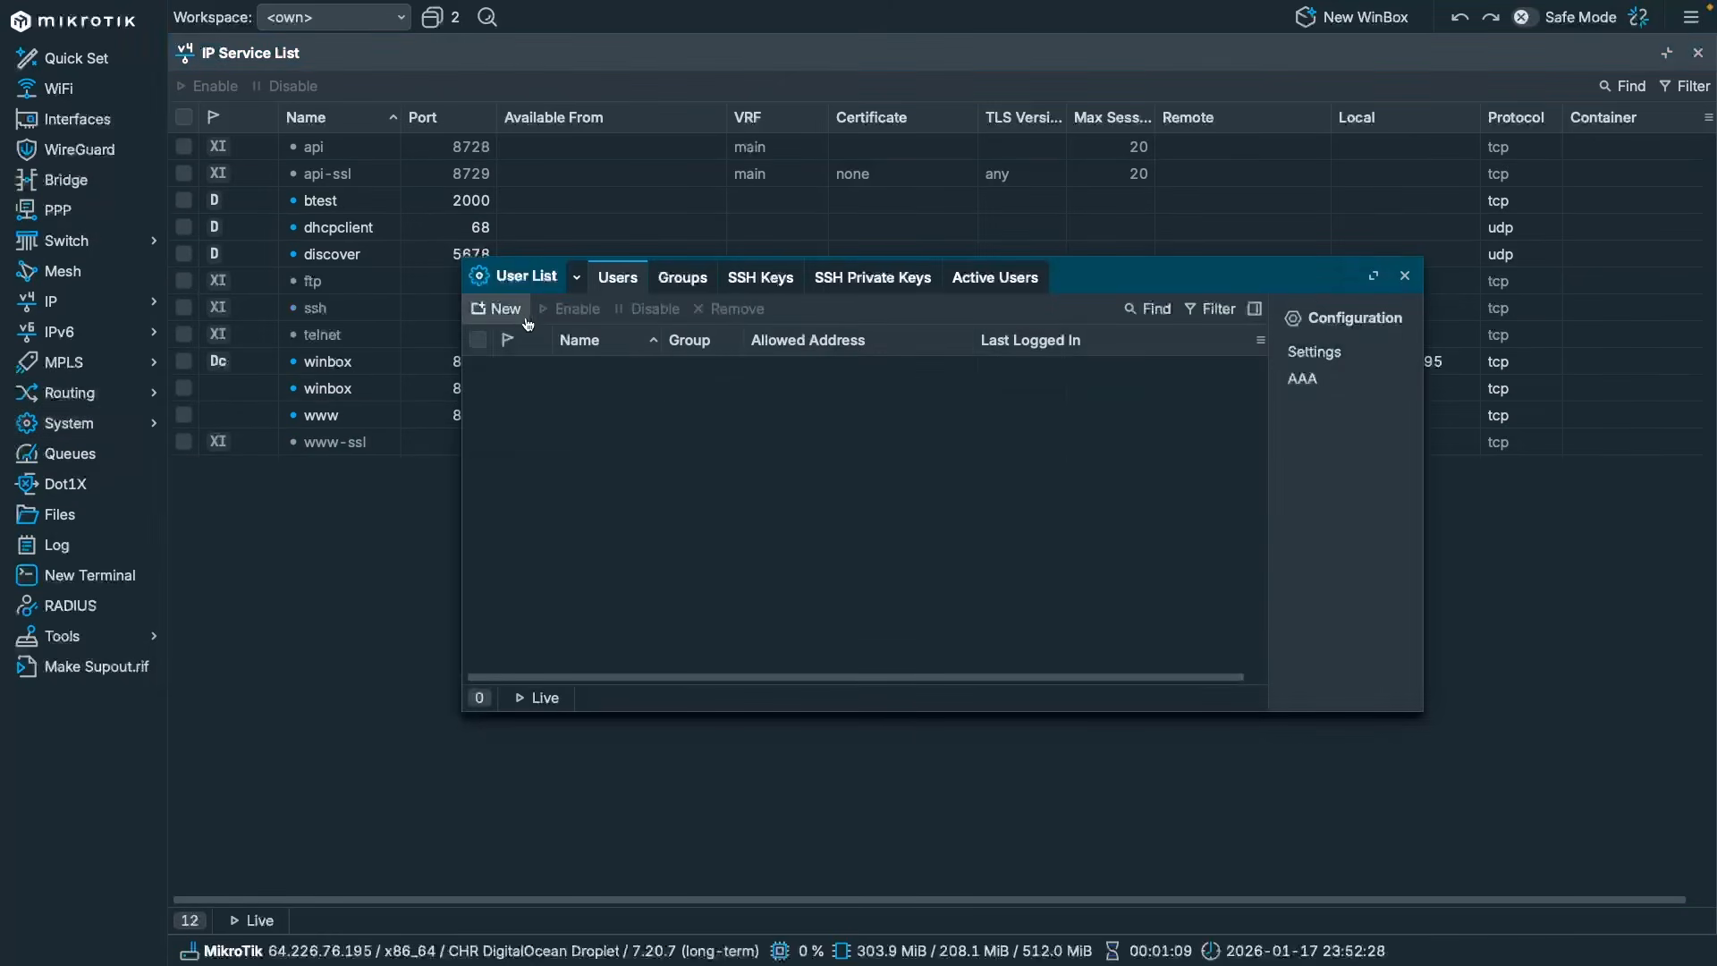
pyautogui.click(497, 308)
pyautogui.write('Ramtin')
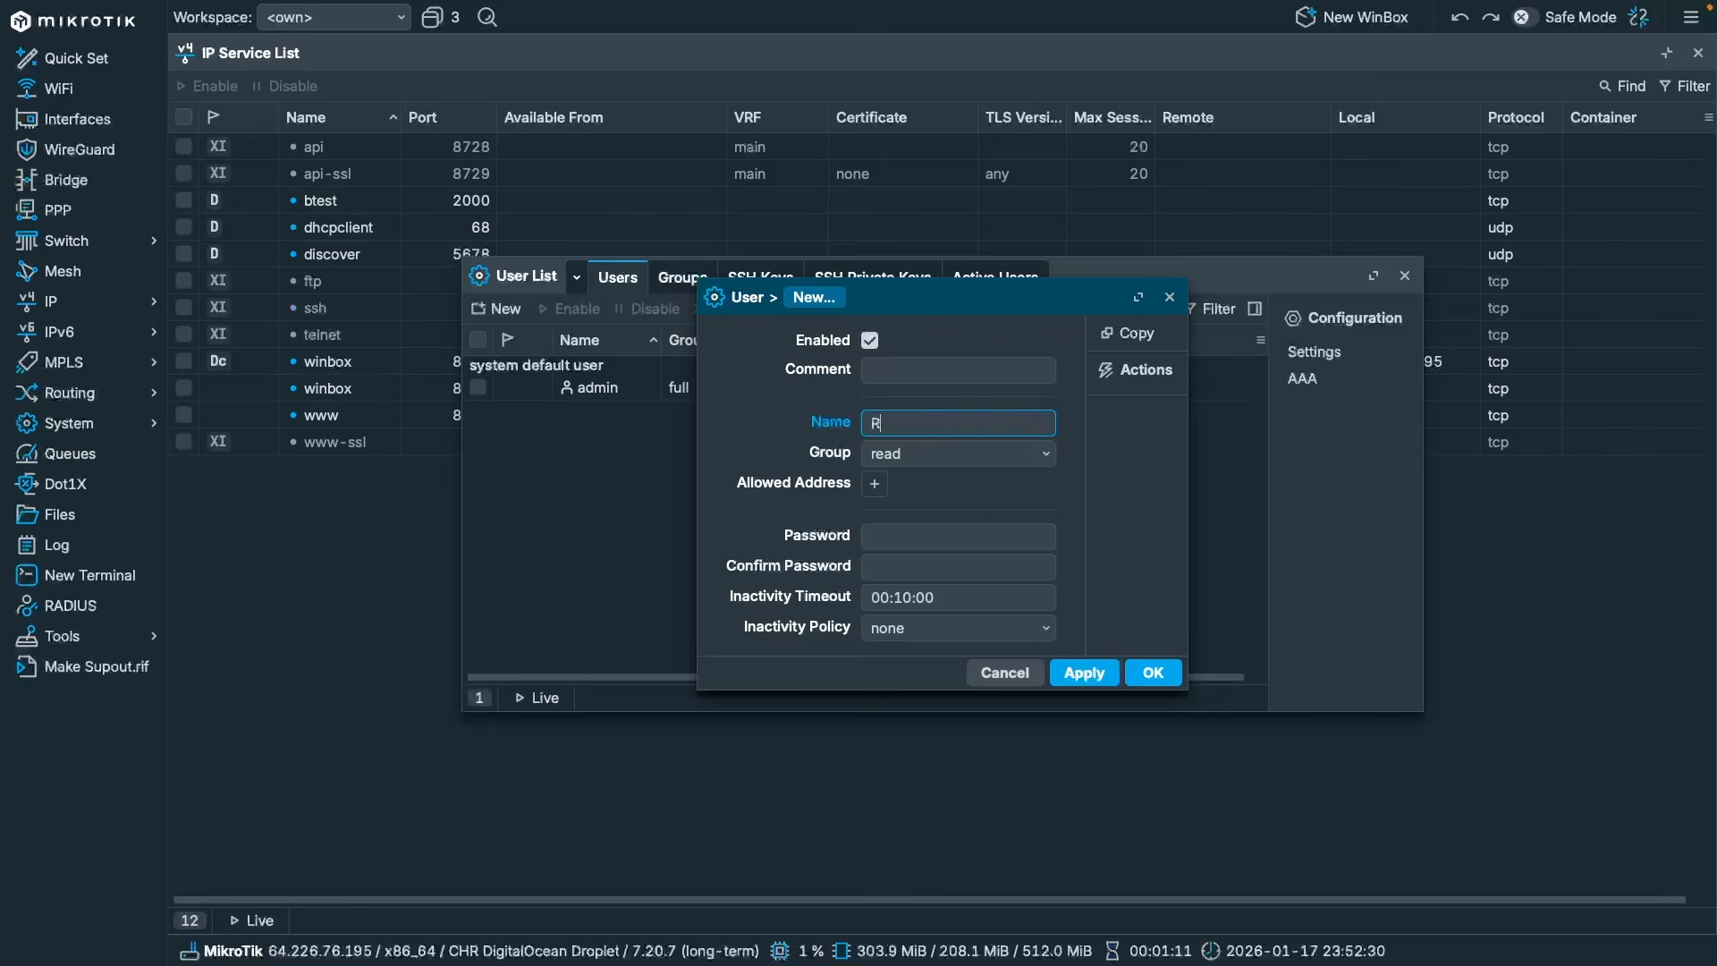
pyautogui.press('Tab')
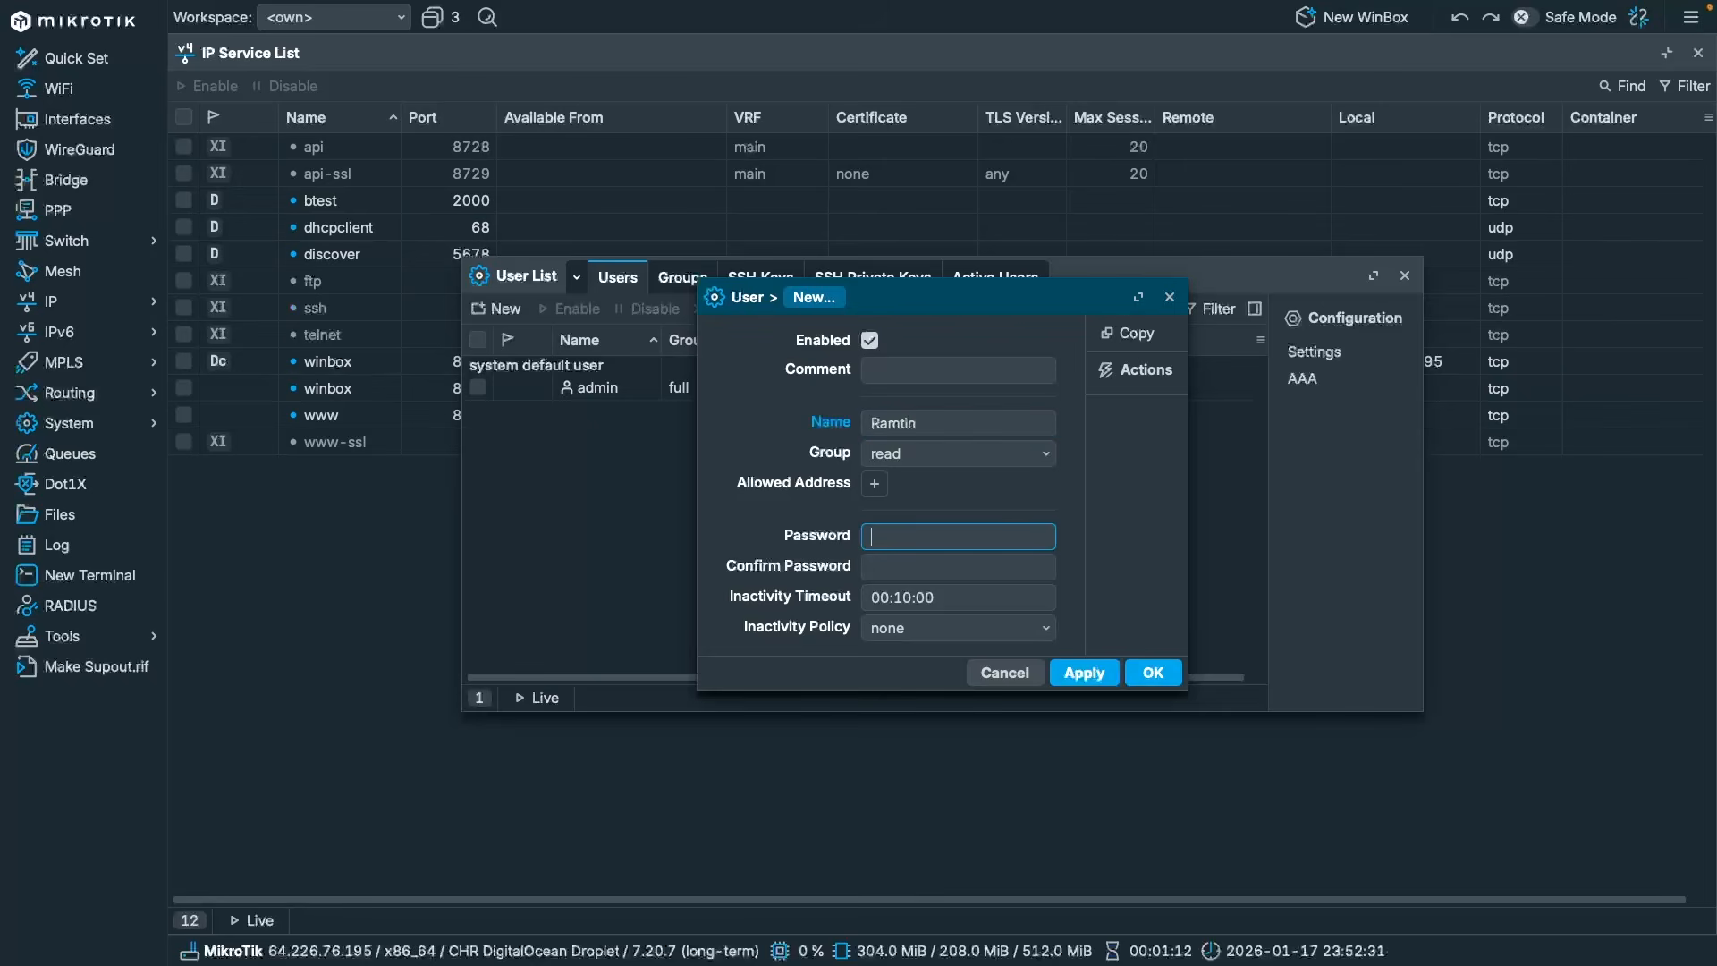
pyautogui.click(941, 456)
pyautogui.click(938, 484)
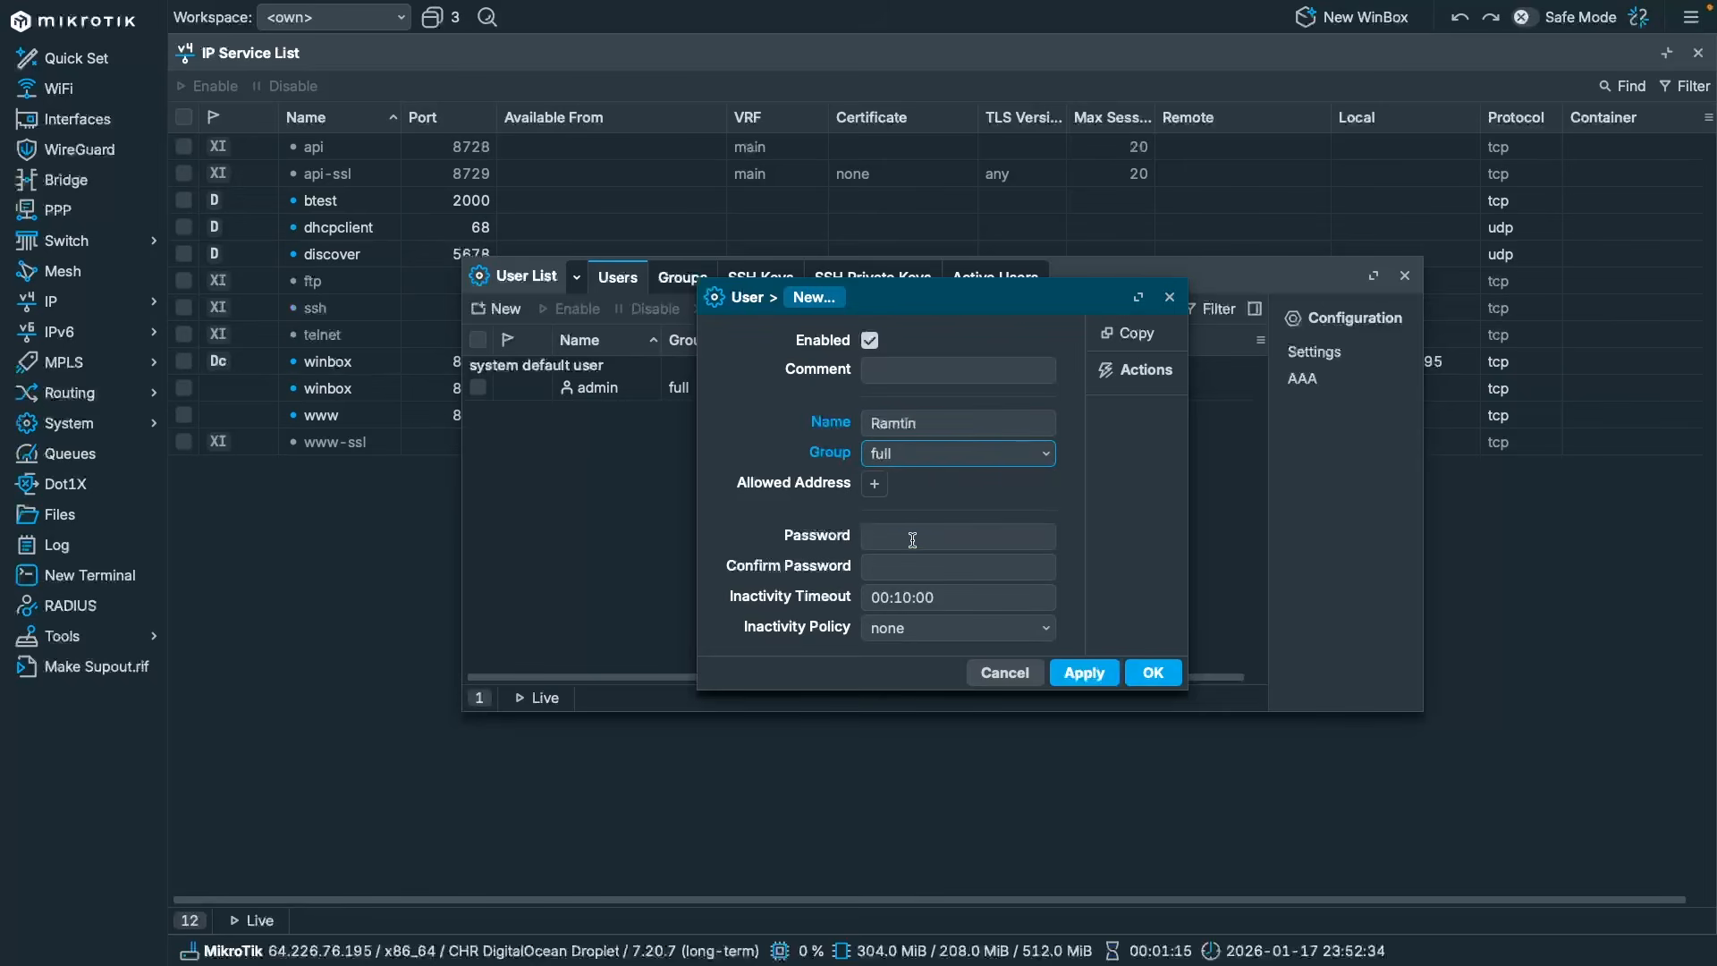
pyautogui.click(912, 539)
pyautogui.write('12345••')
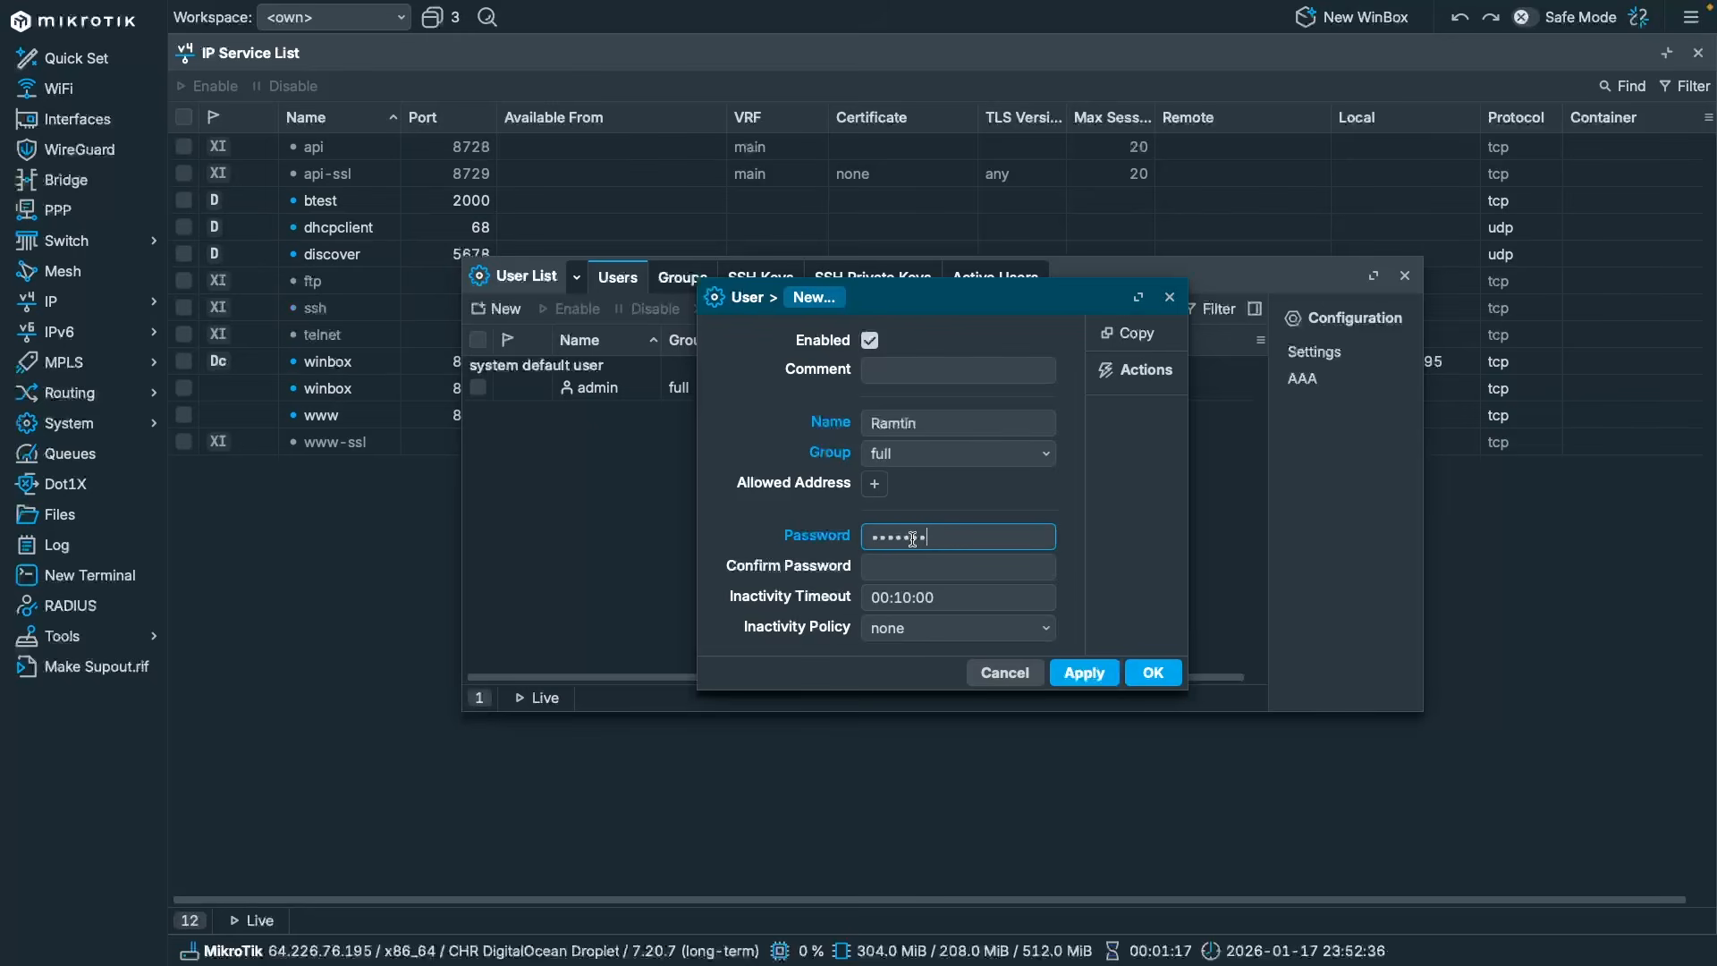
pyautogui.write('•••••')
pyautogui.press('Tab')
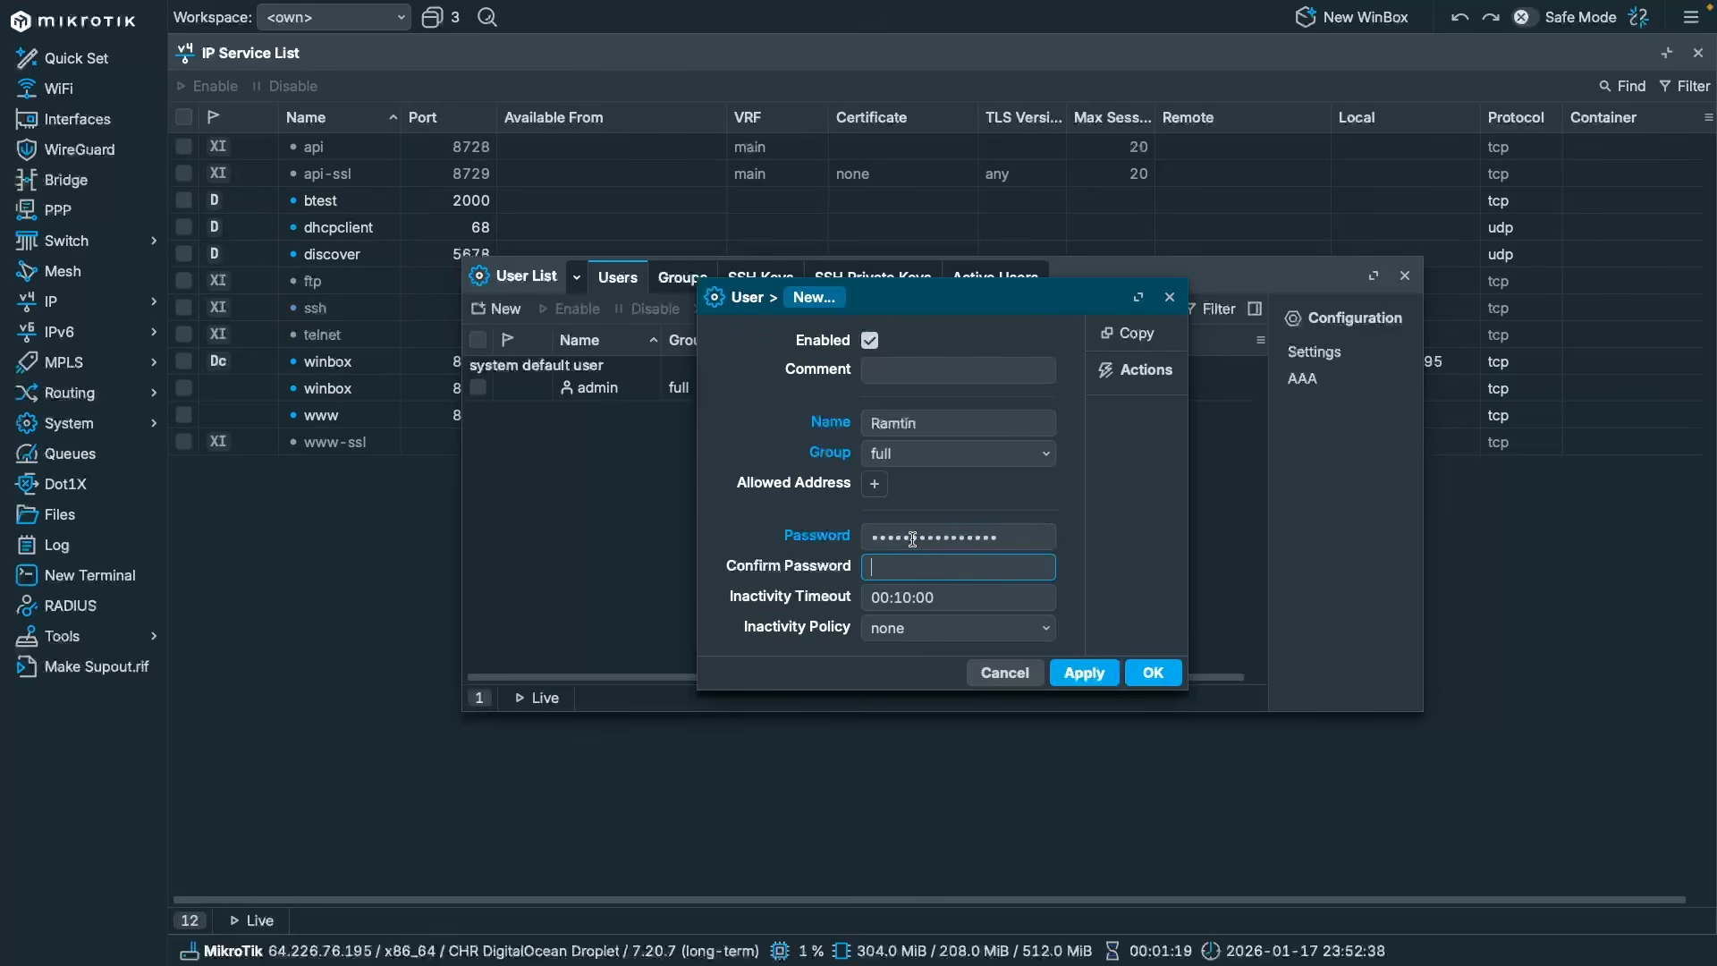
pyautogui.write('•••••••••')
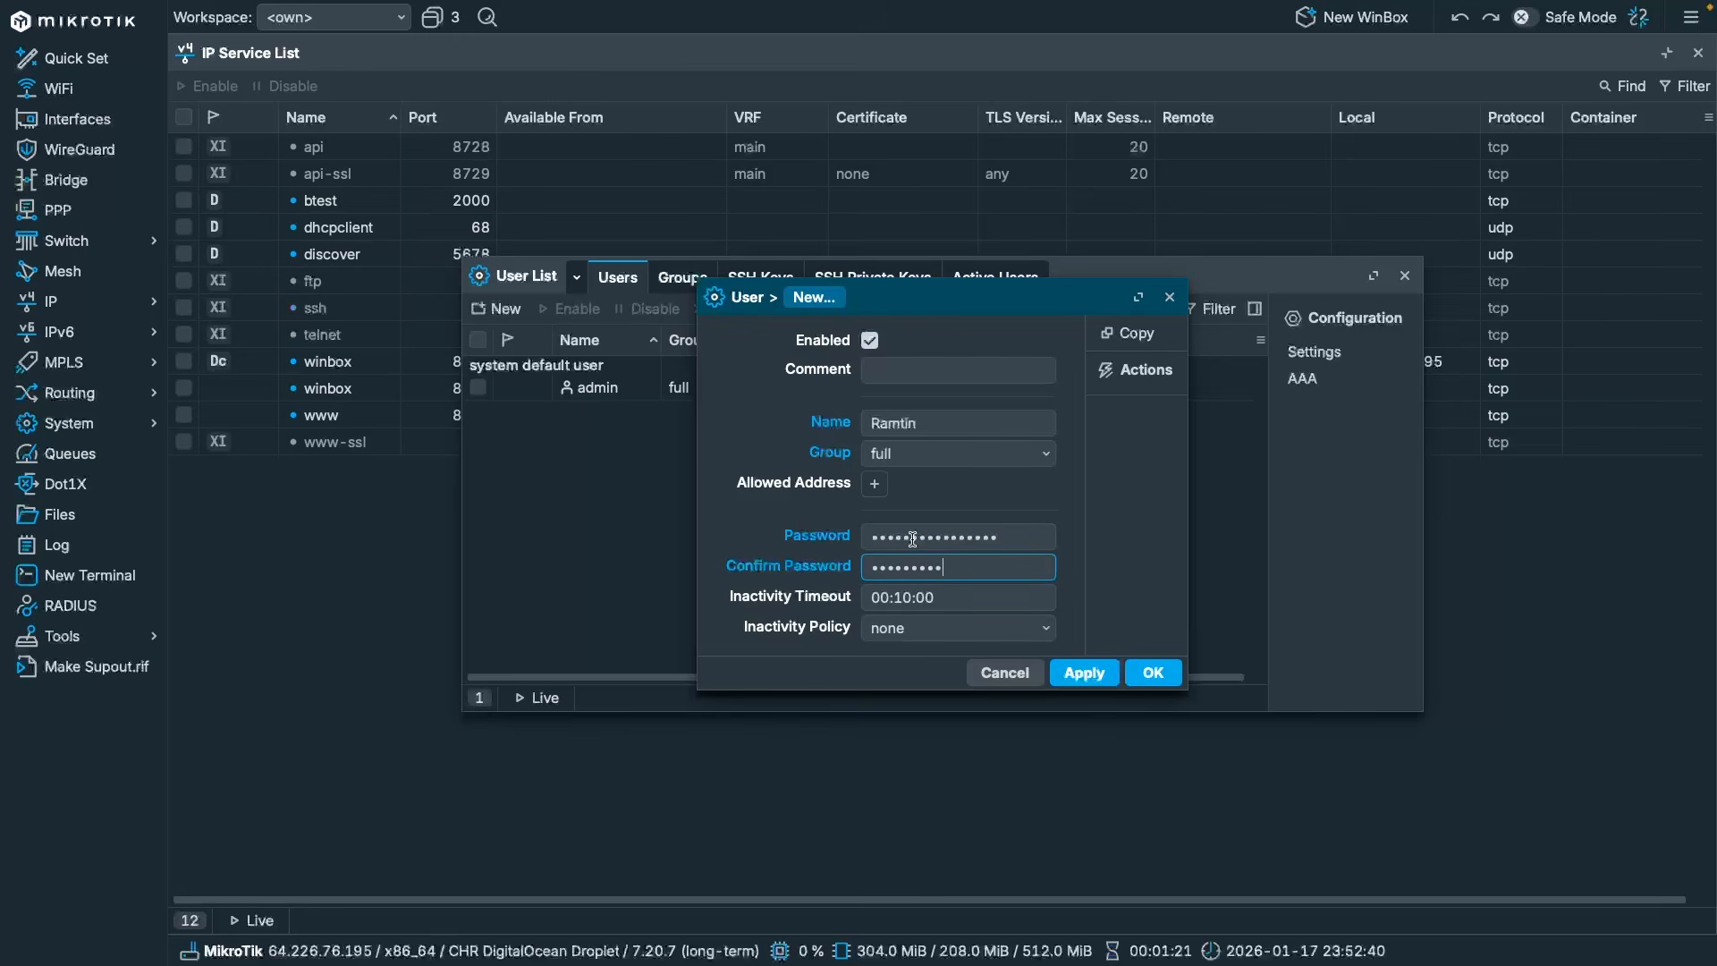
pyautogui.write('•••••••')
pyautogui.press('Return')
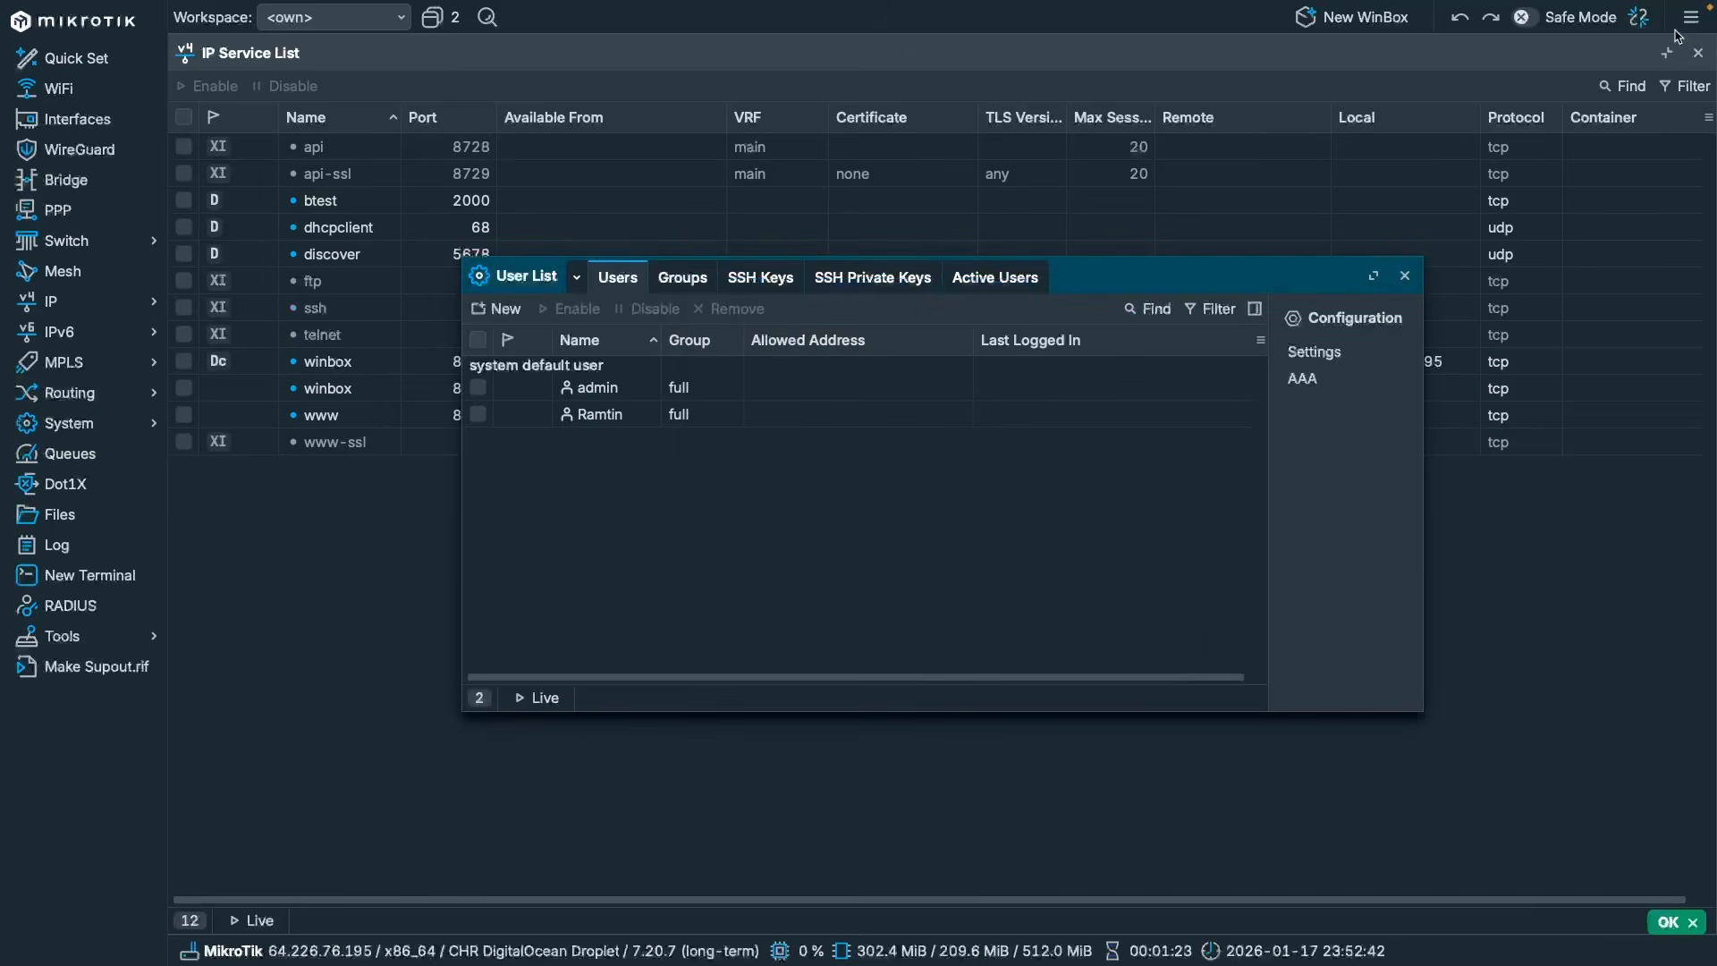
# Disconnect and reconnect to 64.226.76.195:8292 as the new user with its password.
pyautogui.click(1638, 18)
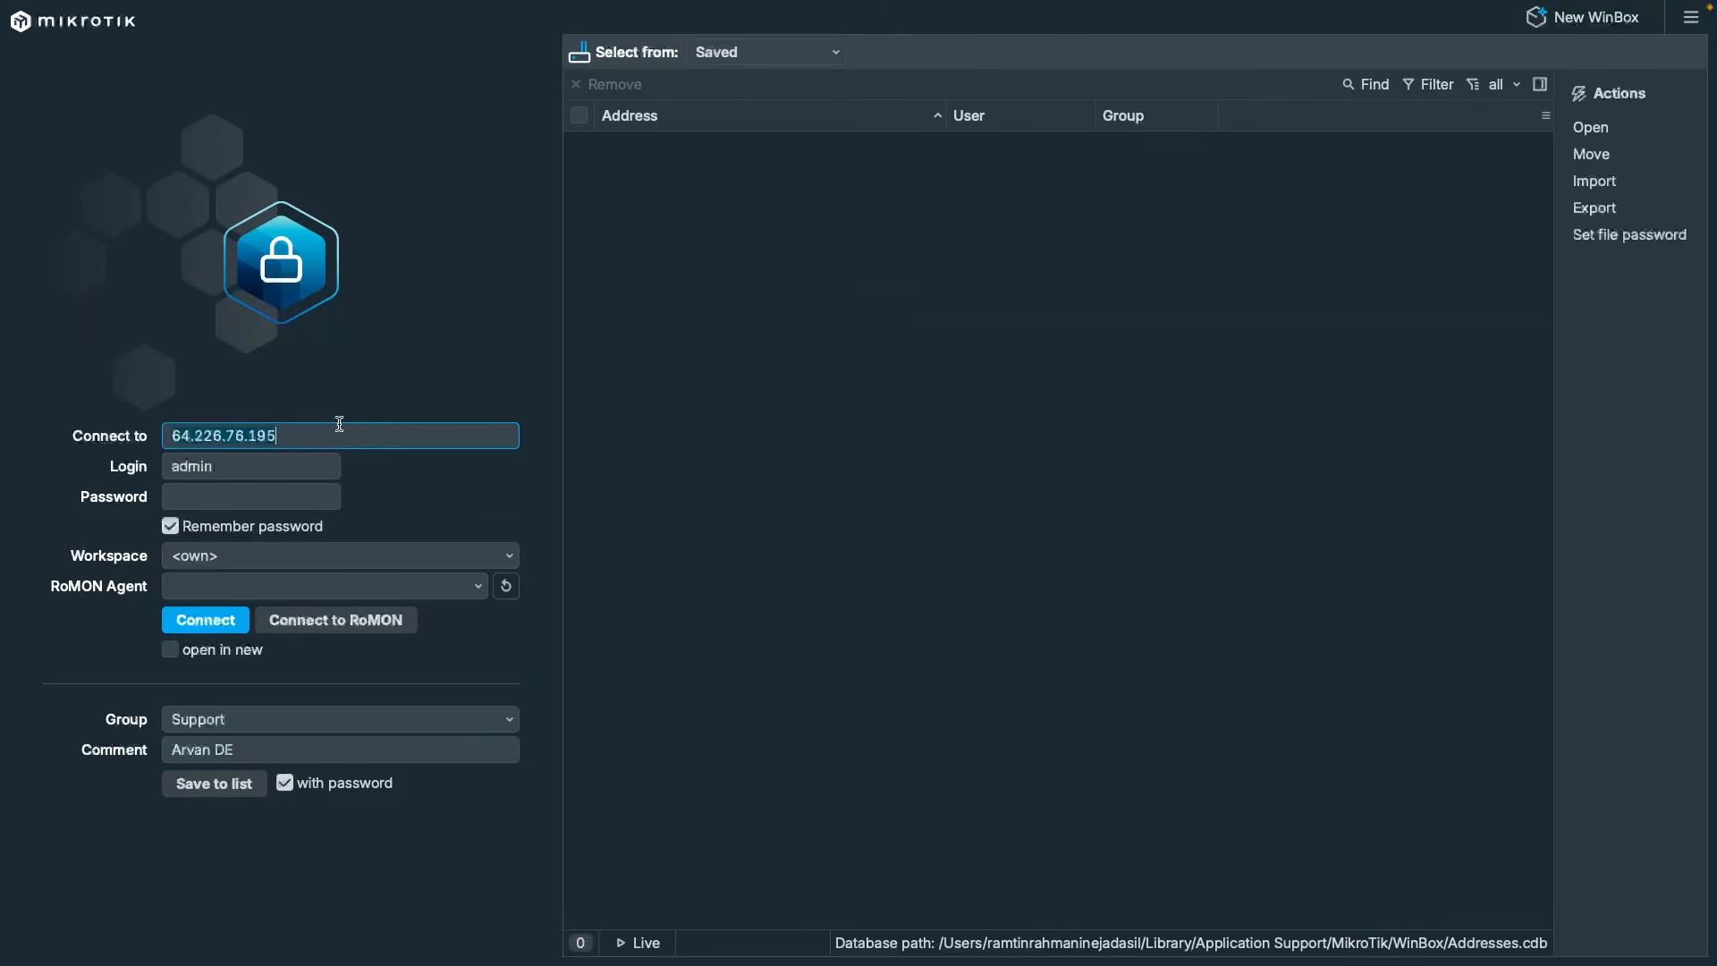
pyautogui.click(368, 437)
pyautogui.write(':8292')
pyautogui.press('Tab')
pyautogui.write('Ramtin')
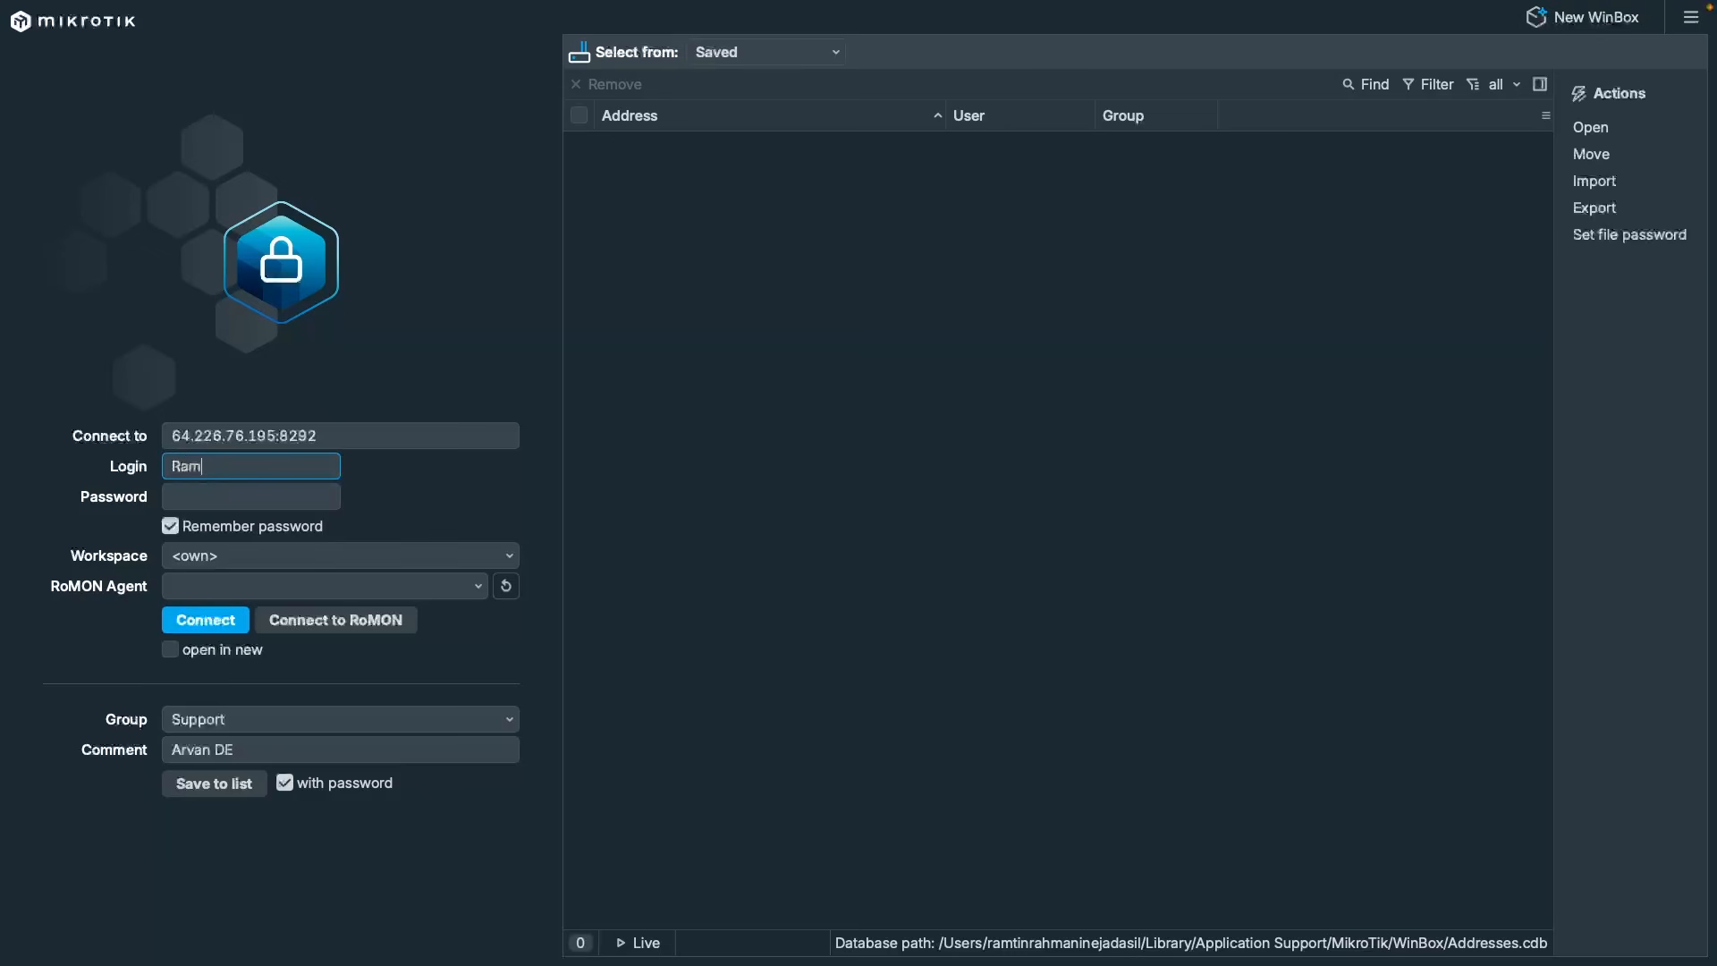
pyautogui.press('Tab')
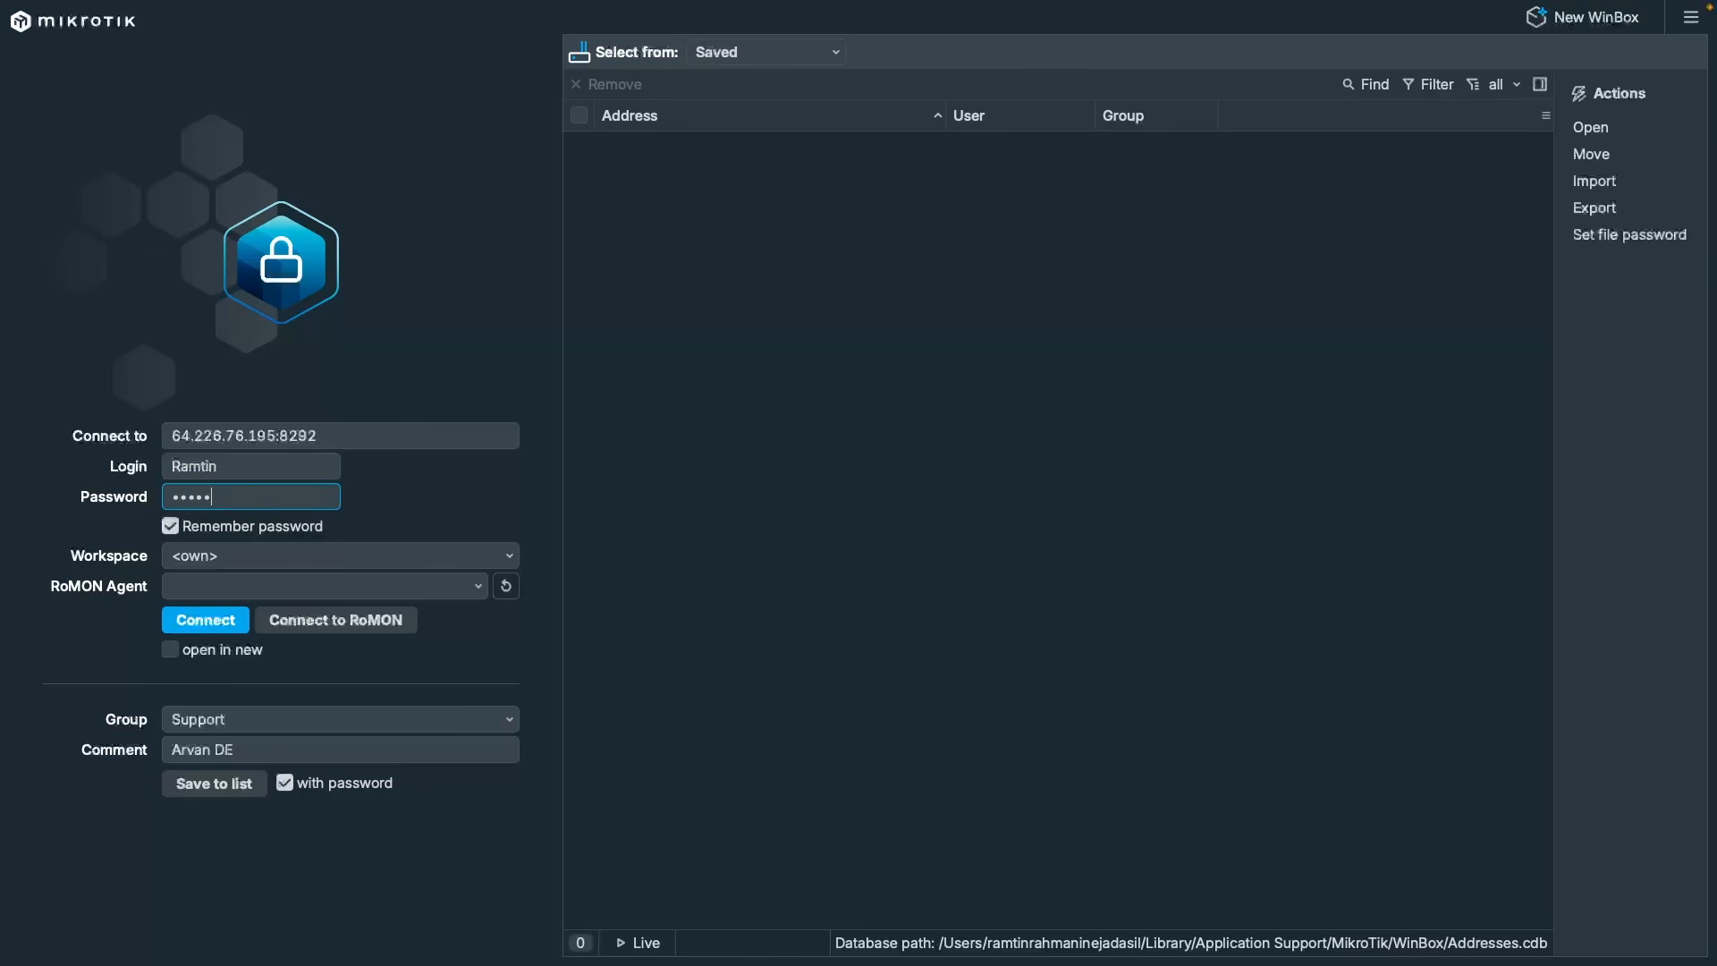
pyautogui.press('Return')
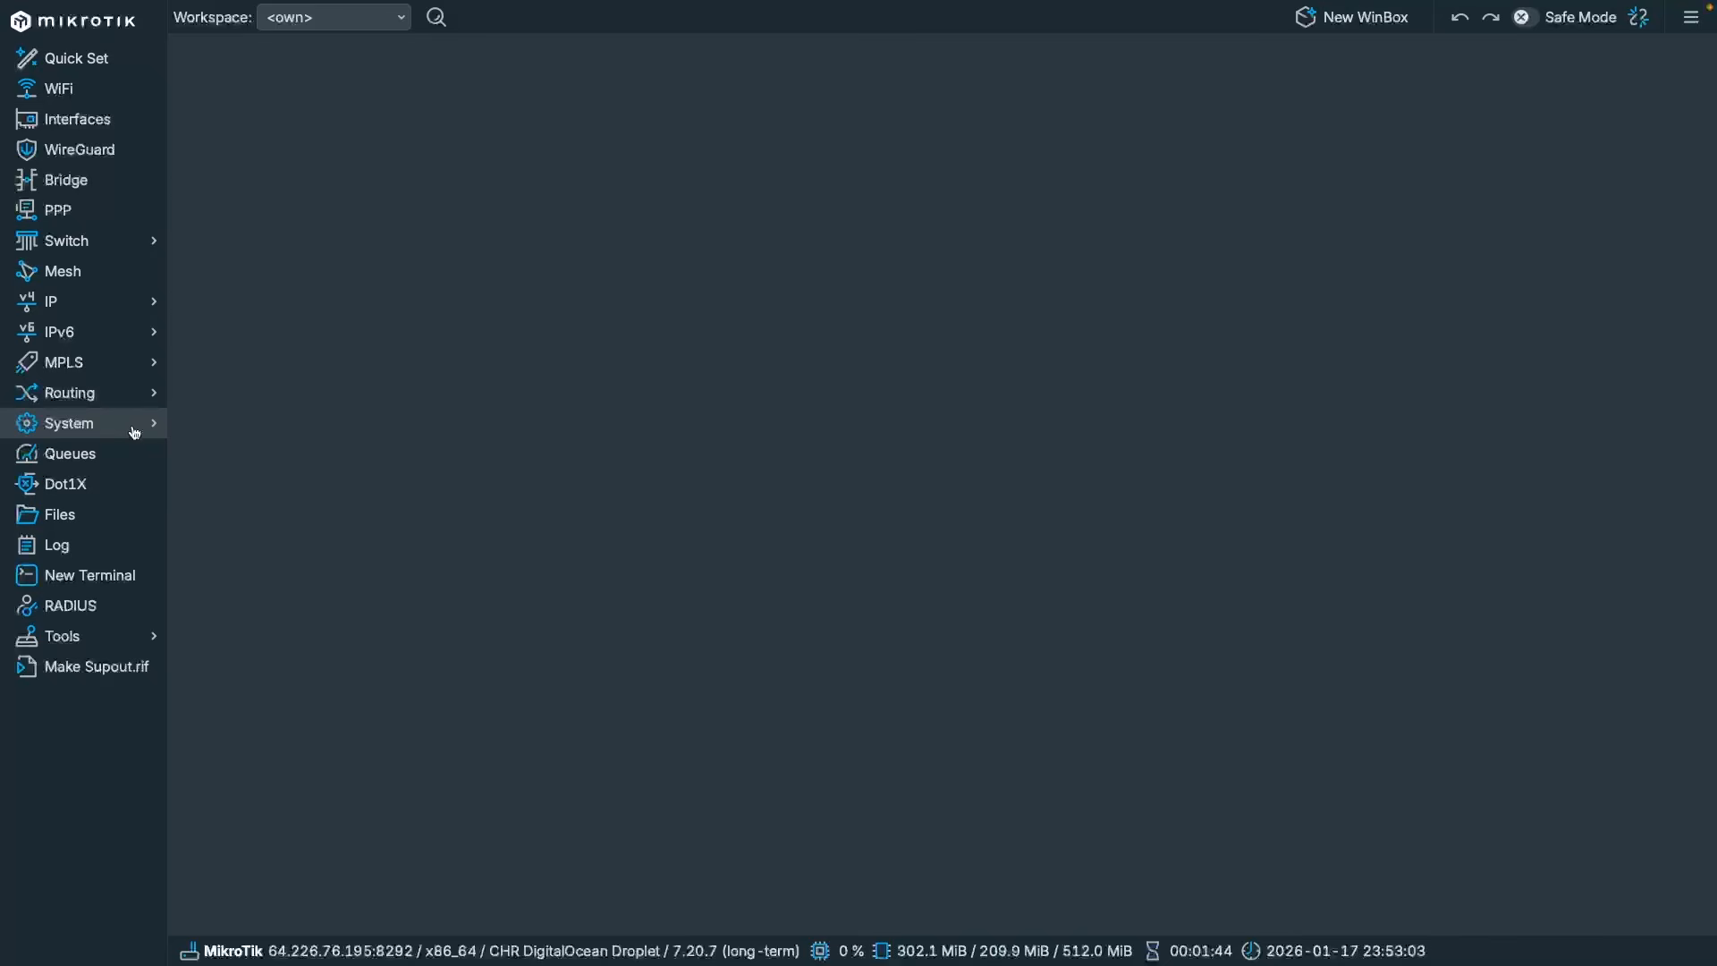
# Remove the default admin user from the User List.
pyautogui.click(134, 432)
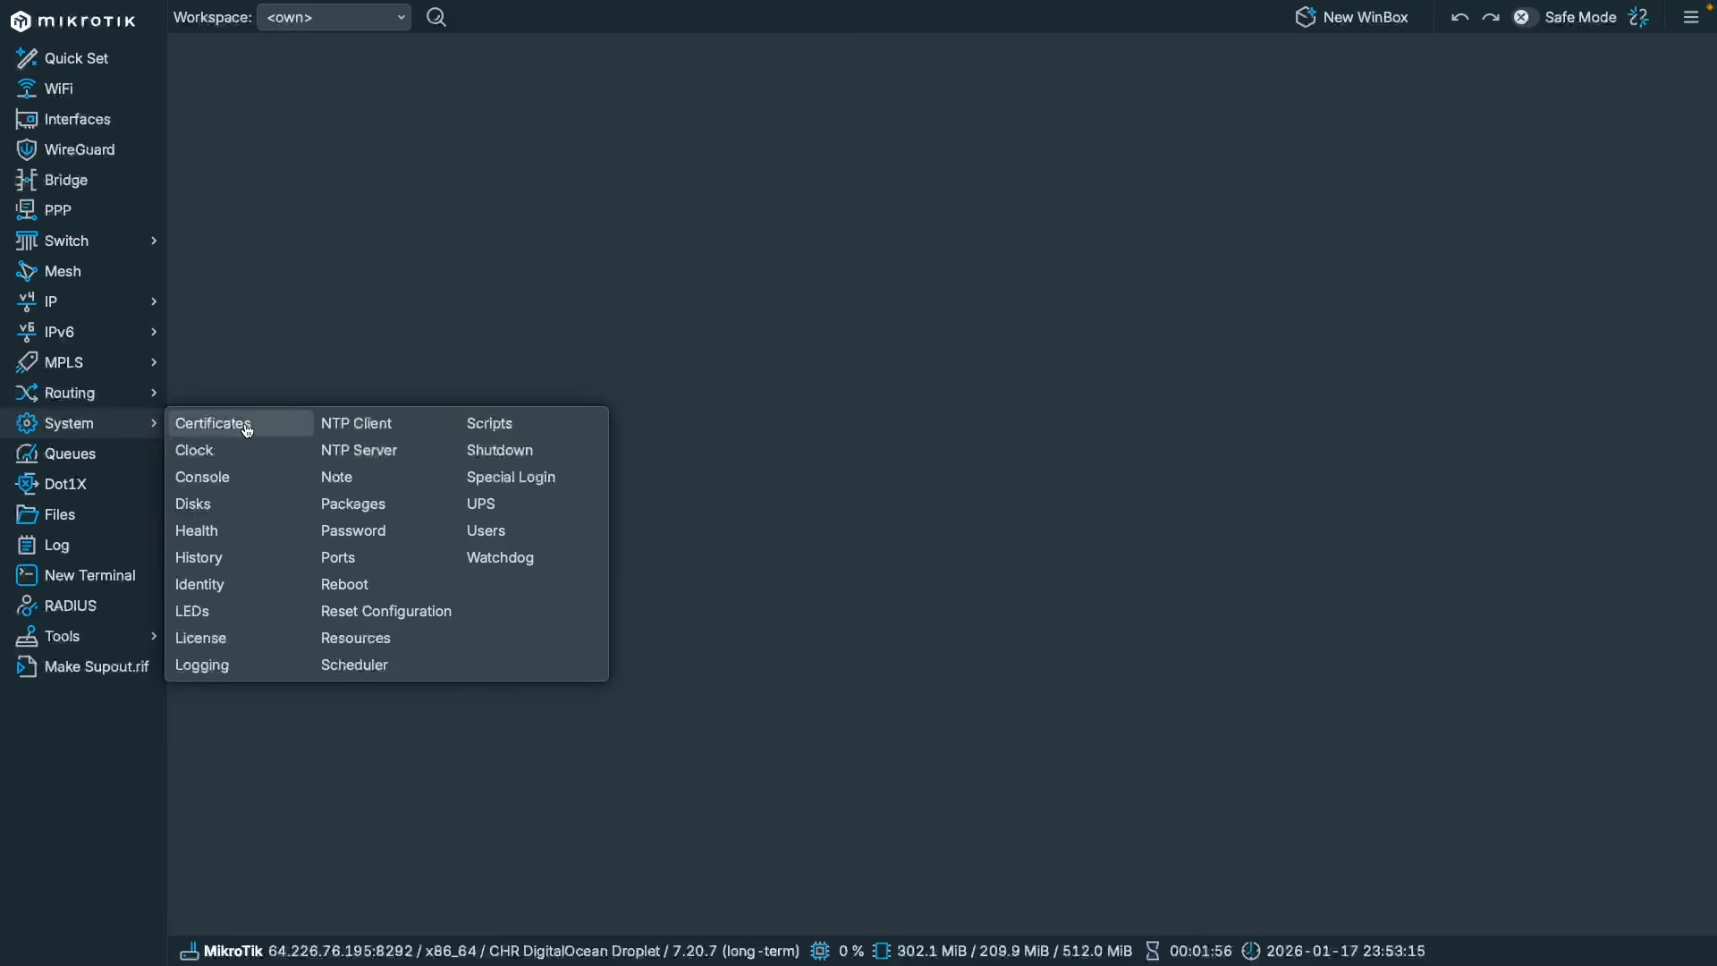
pyautogui.click(486, 530)
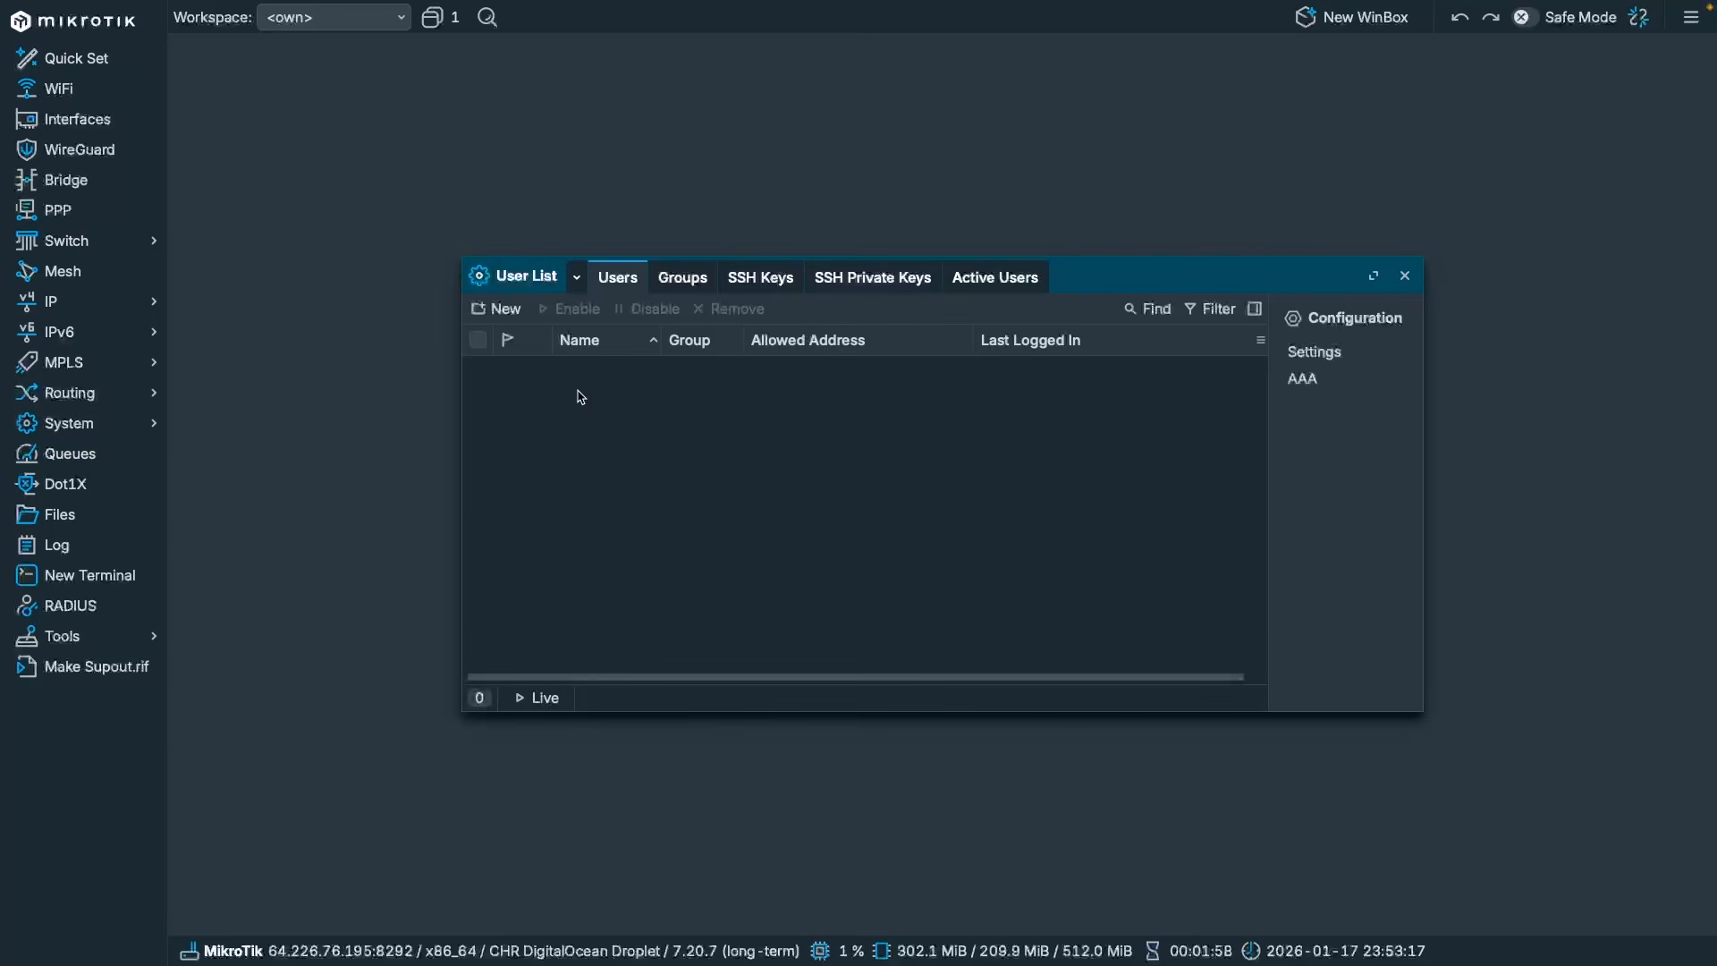
pyautogui.click(599, 389)
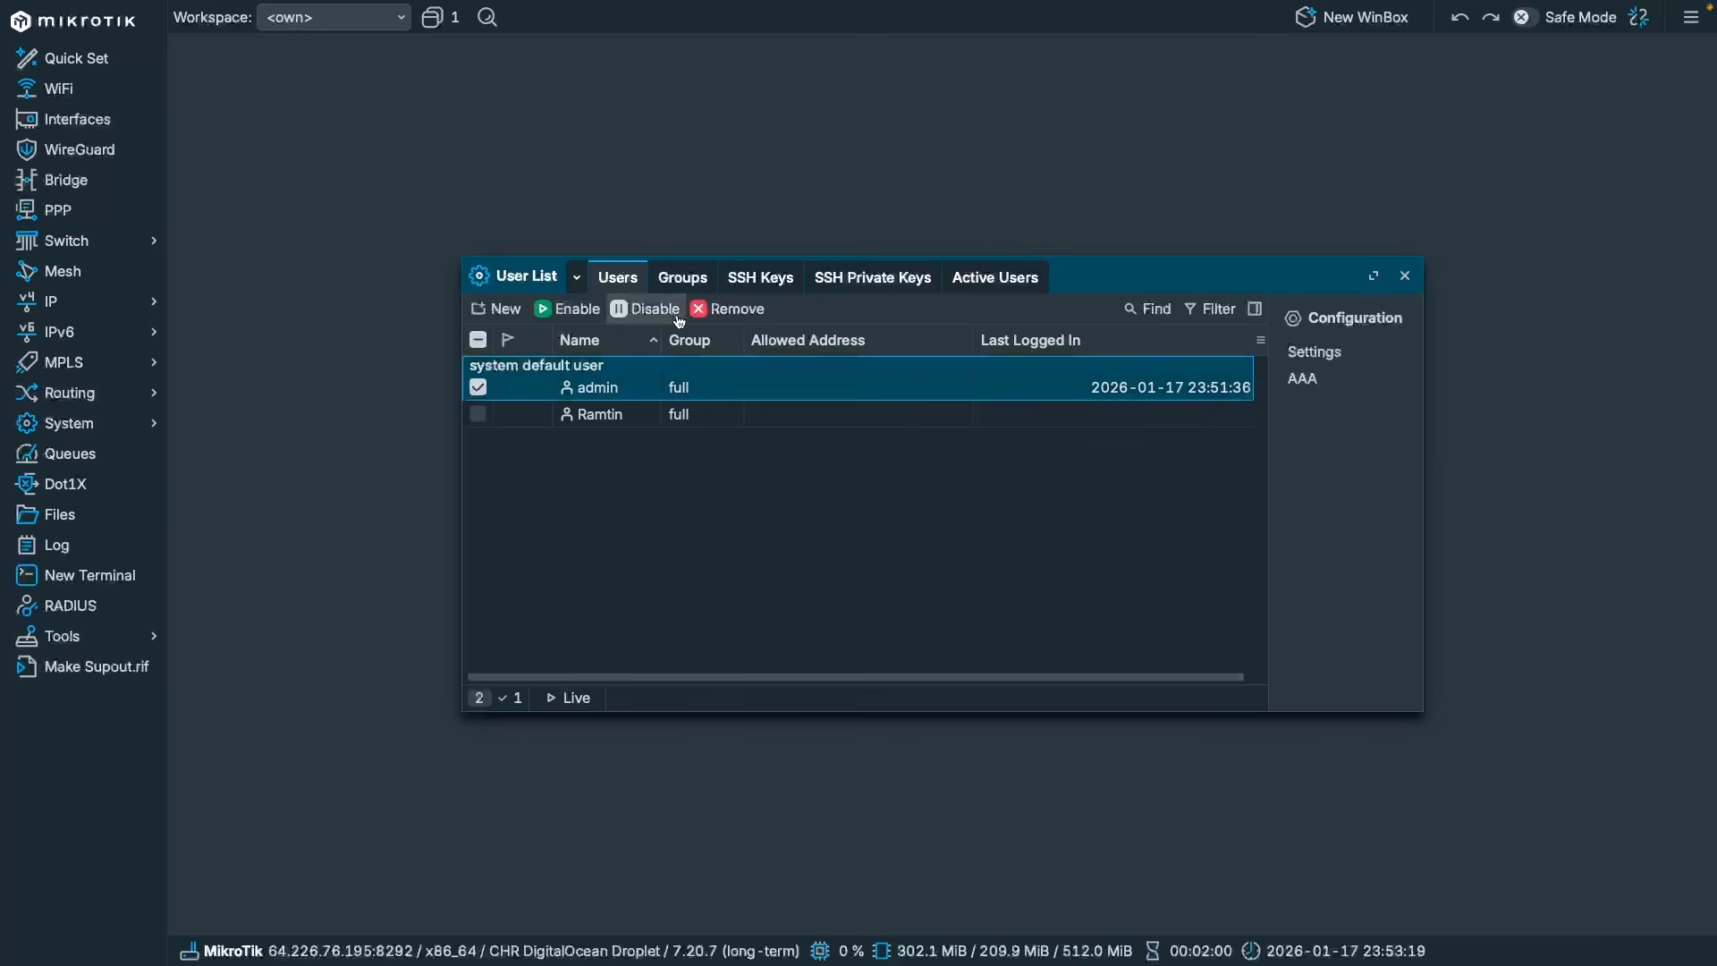
pyautogui.click(727, 308)
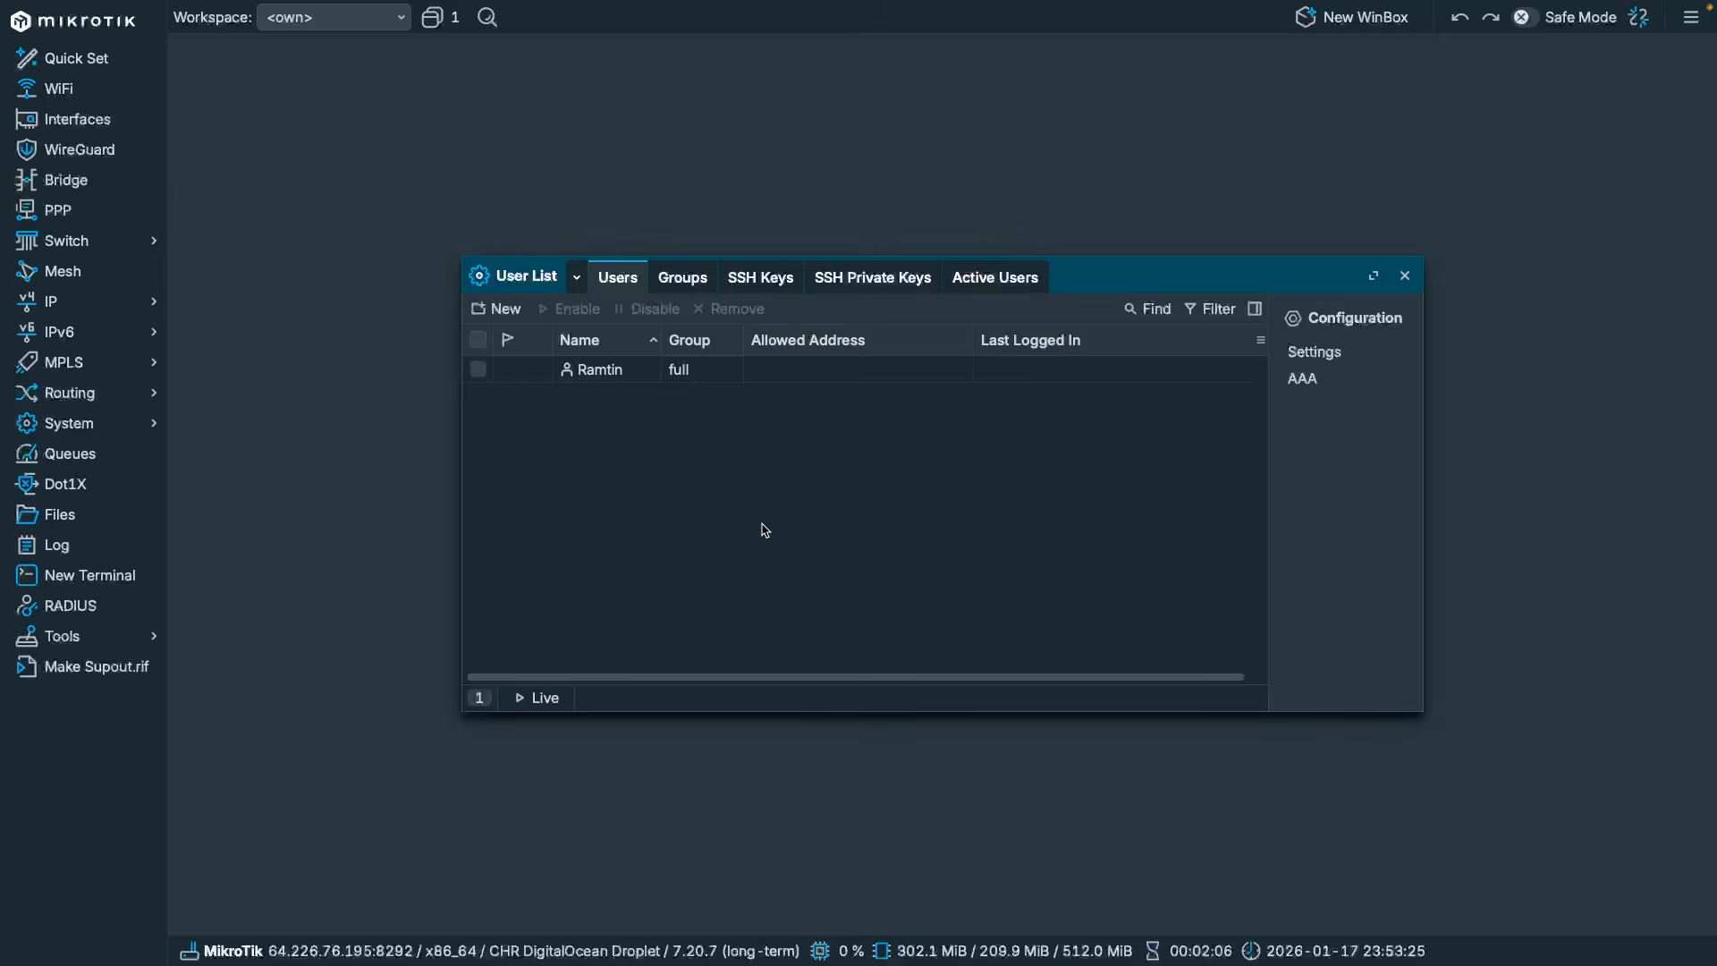
pyautogui.press('Escape')
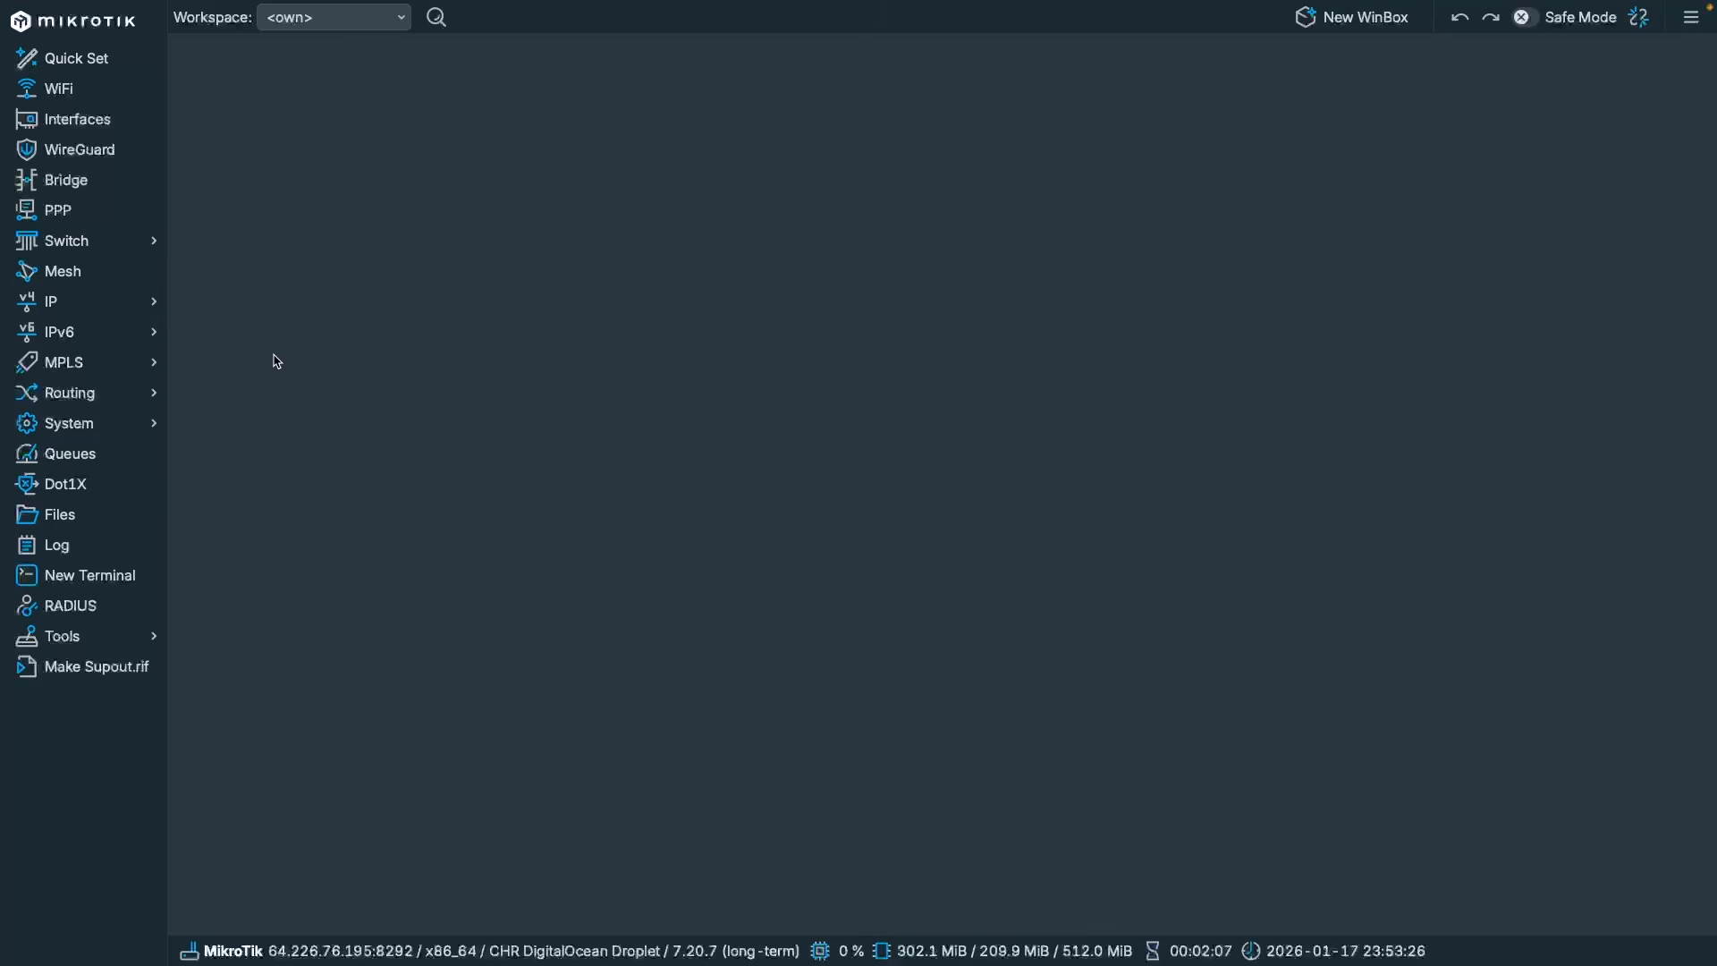
# Open System > License to check the current level, free.
pyautogui.click(105, 425)
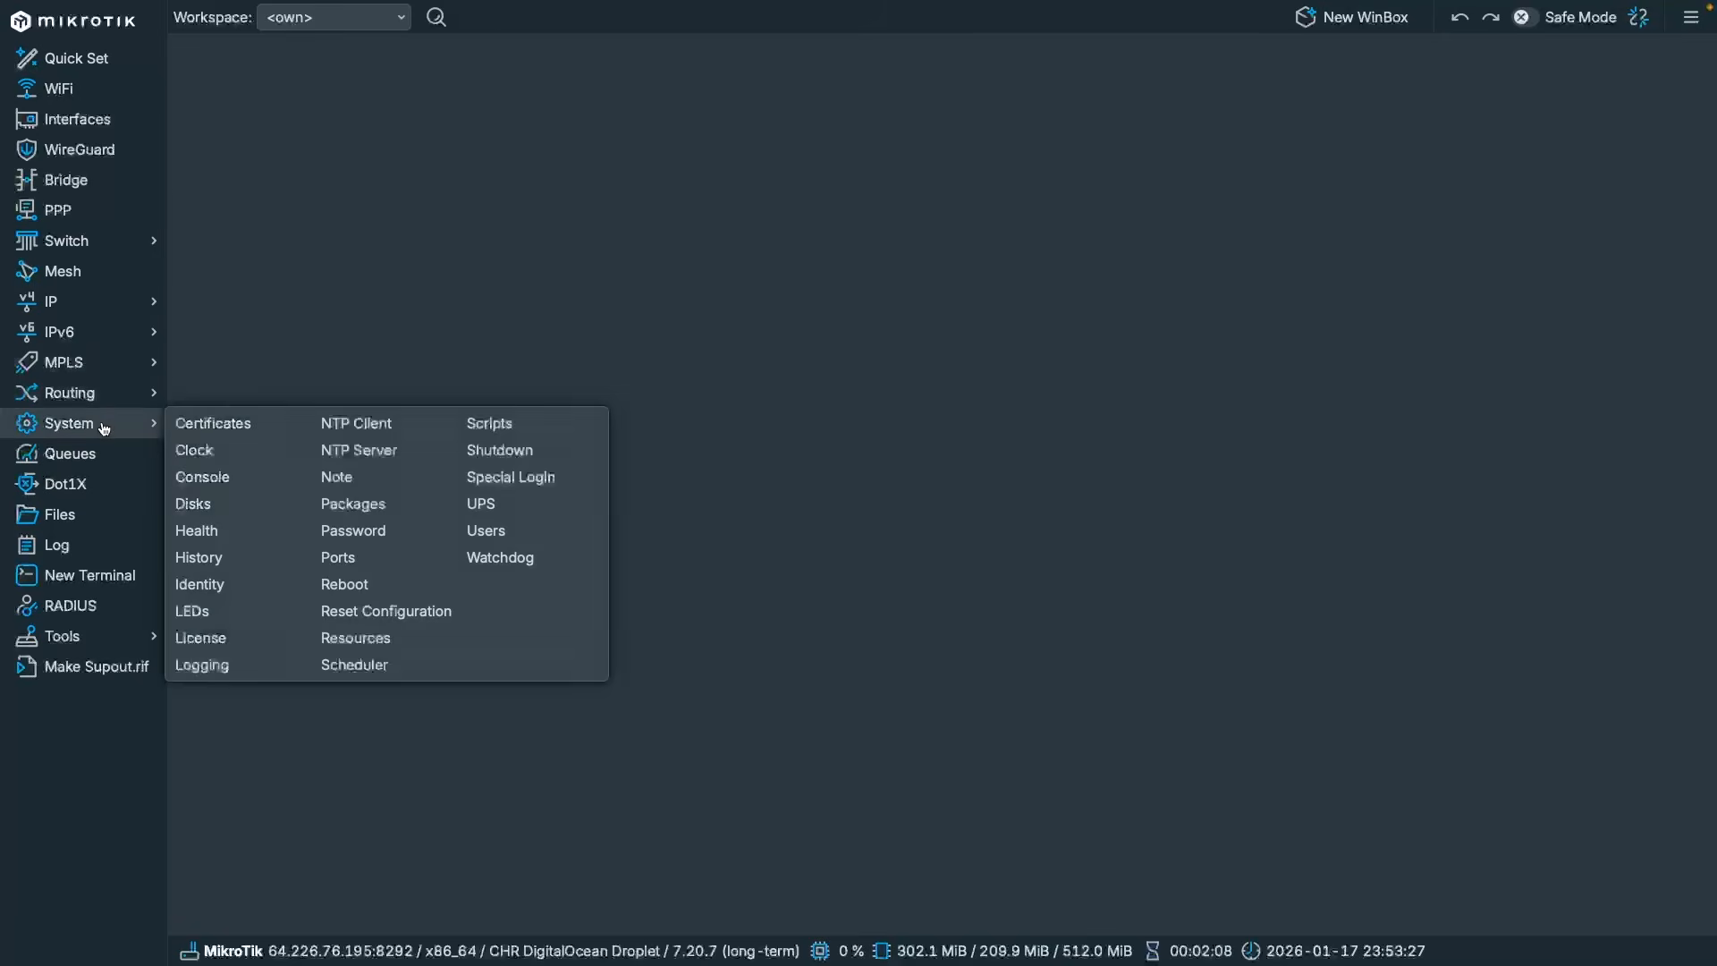
pyautogui.click(206, 638)
pyautogui.click(894, 444)
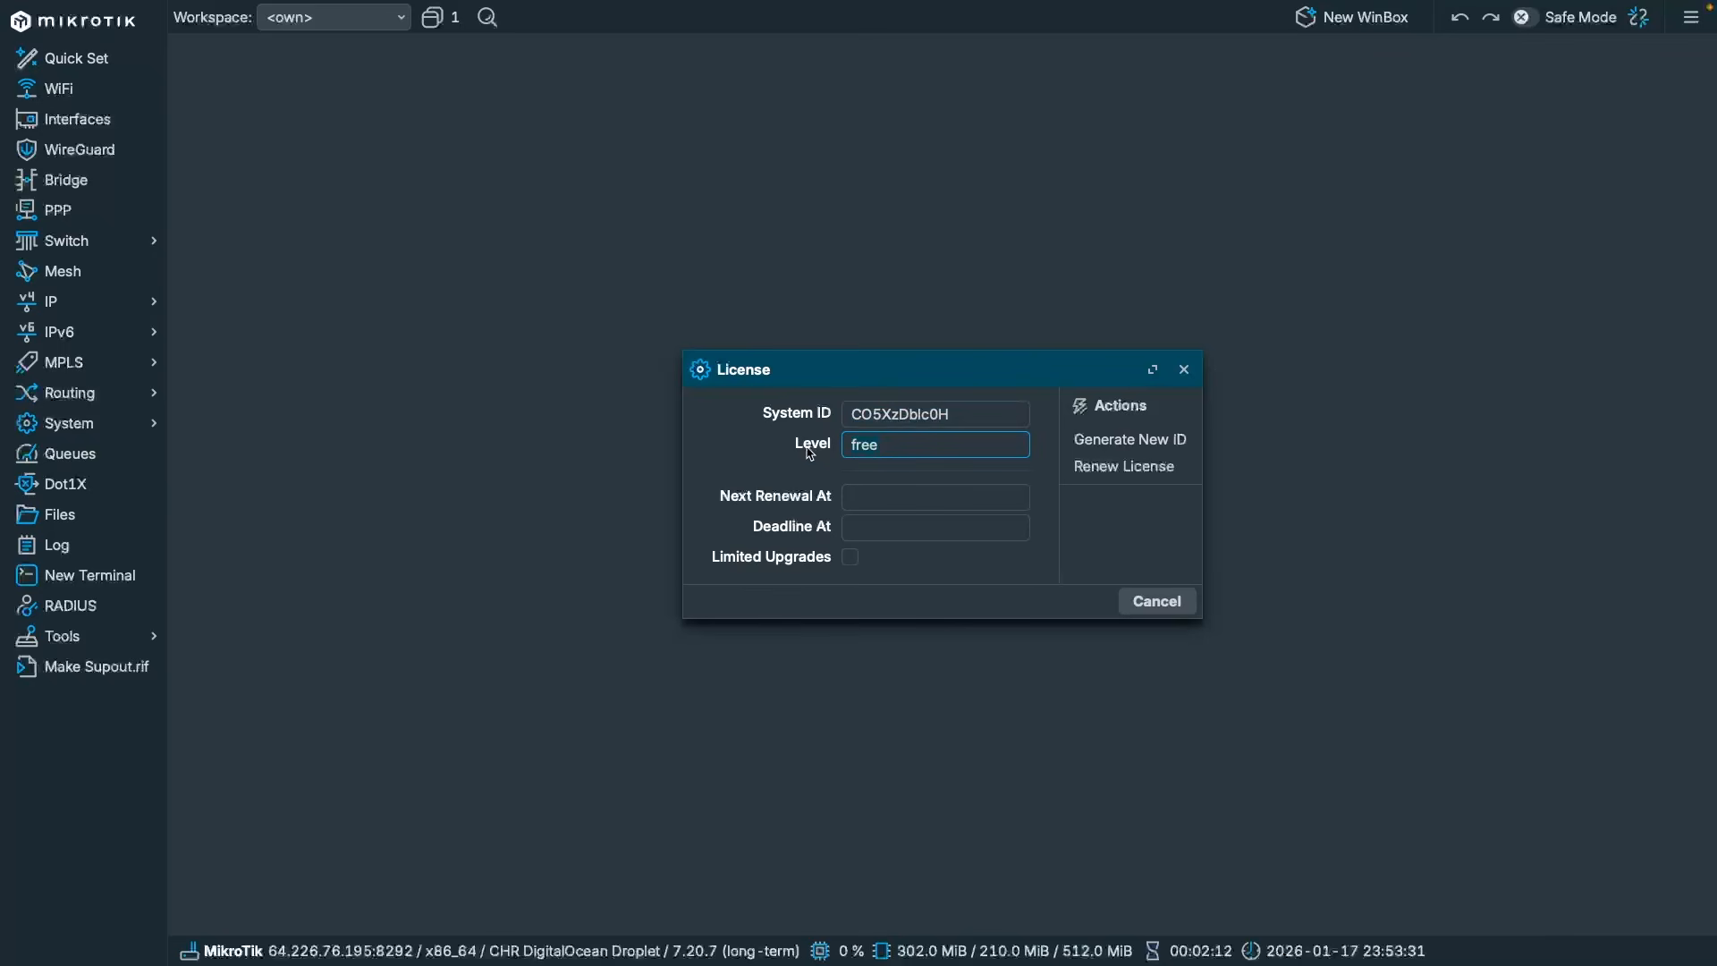
# Search 'mikrotik chr licen' in the browser and open the Cloud Hosted Router help page.
pyautogui.hotkey('ctrl', 'Left')
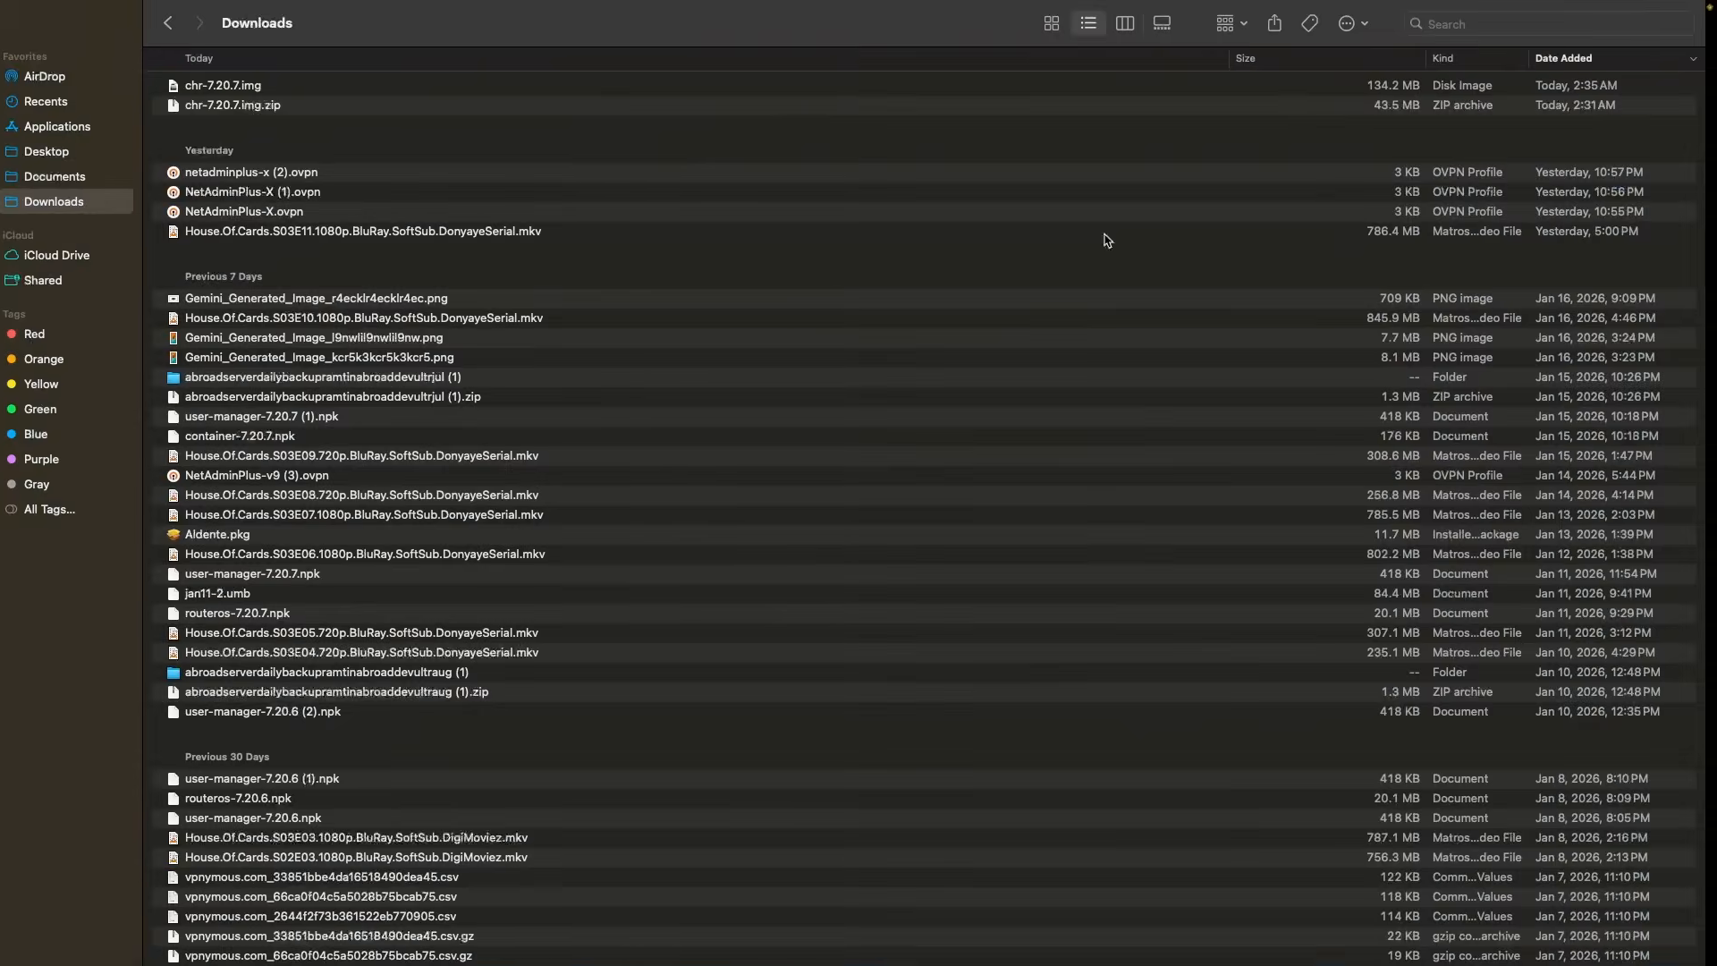
pyautogui.hotkey('ctrl', 'Right')
pyautogui.hotkey('ctrl', 'Left')
pyautogui.hotkey('ctrl', 'Left')
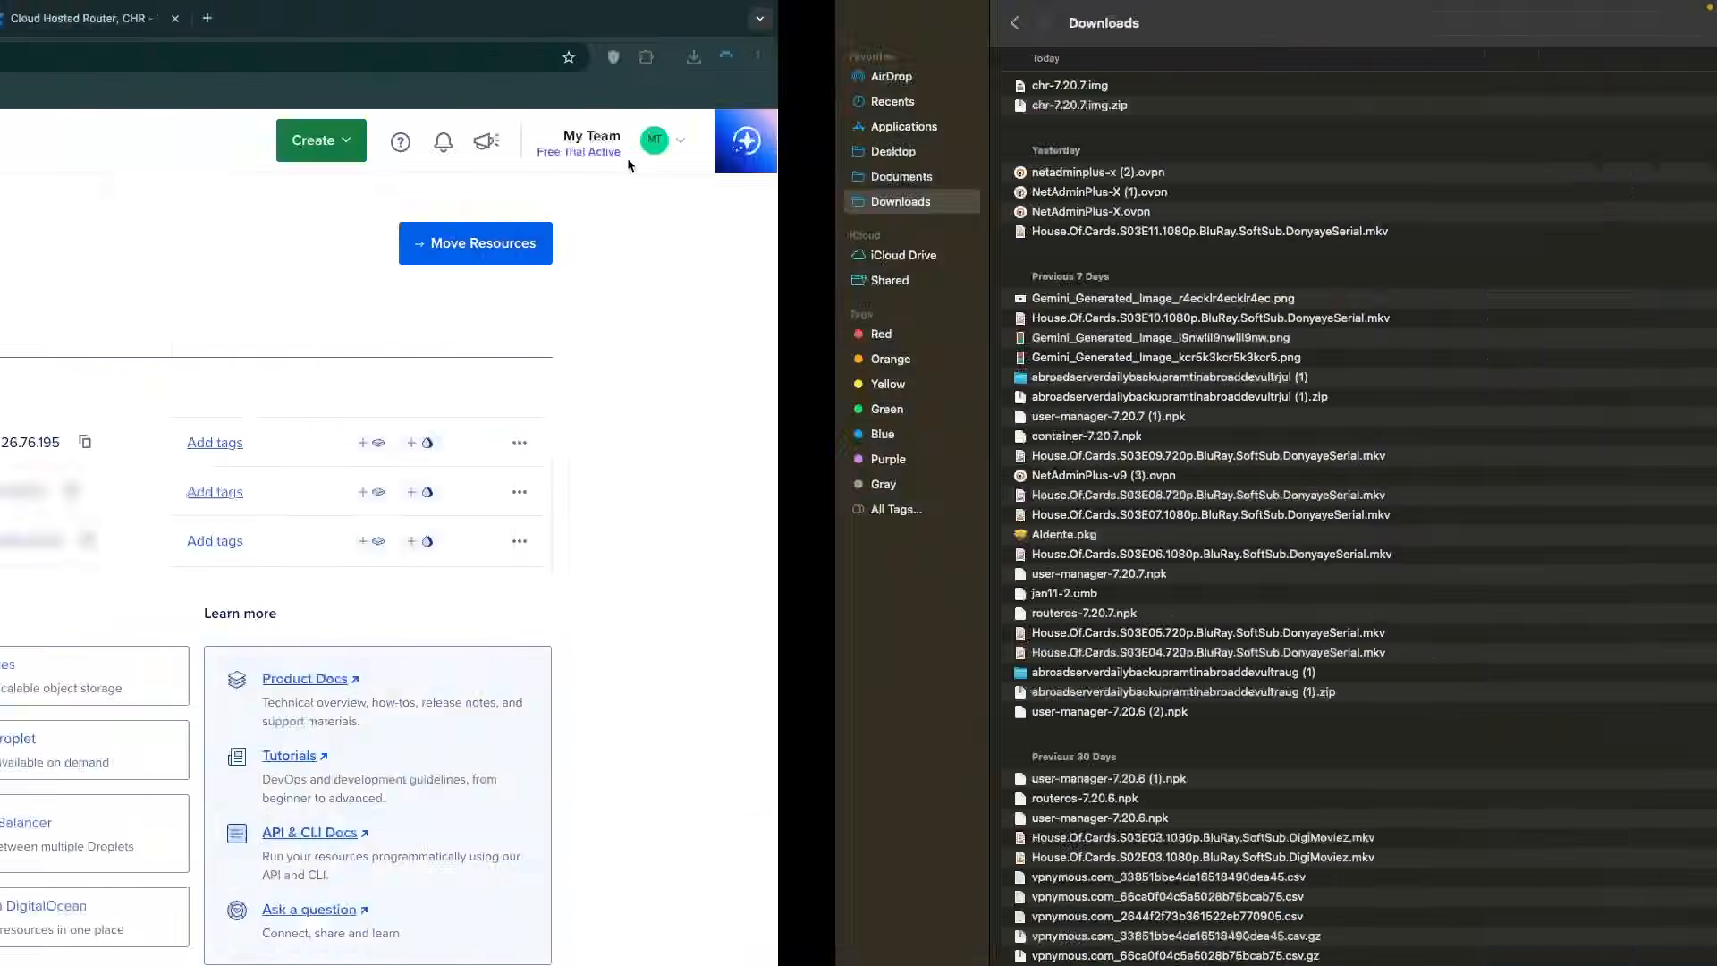
pyautogui.click(1146, 19)
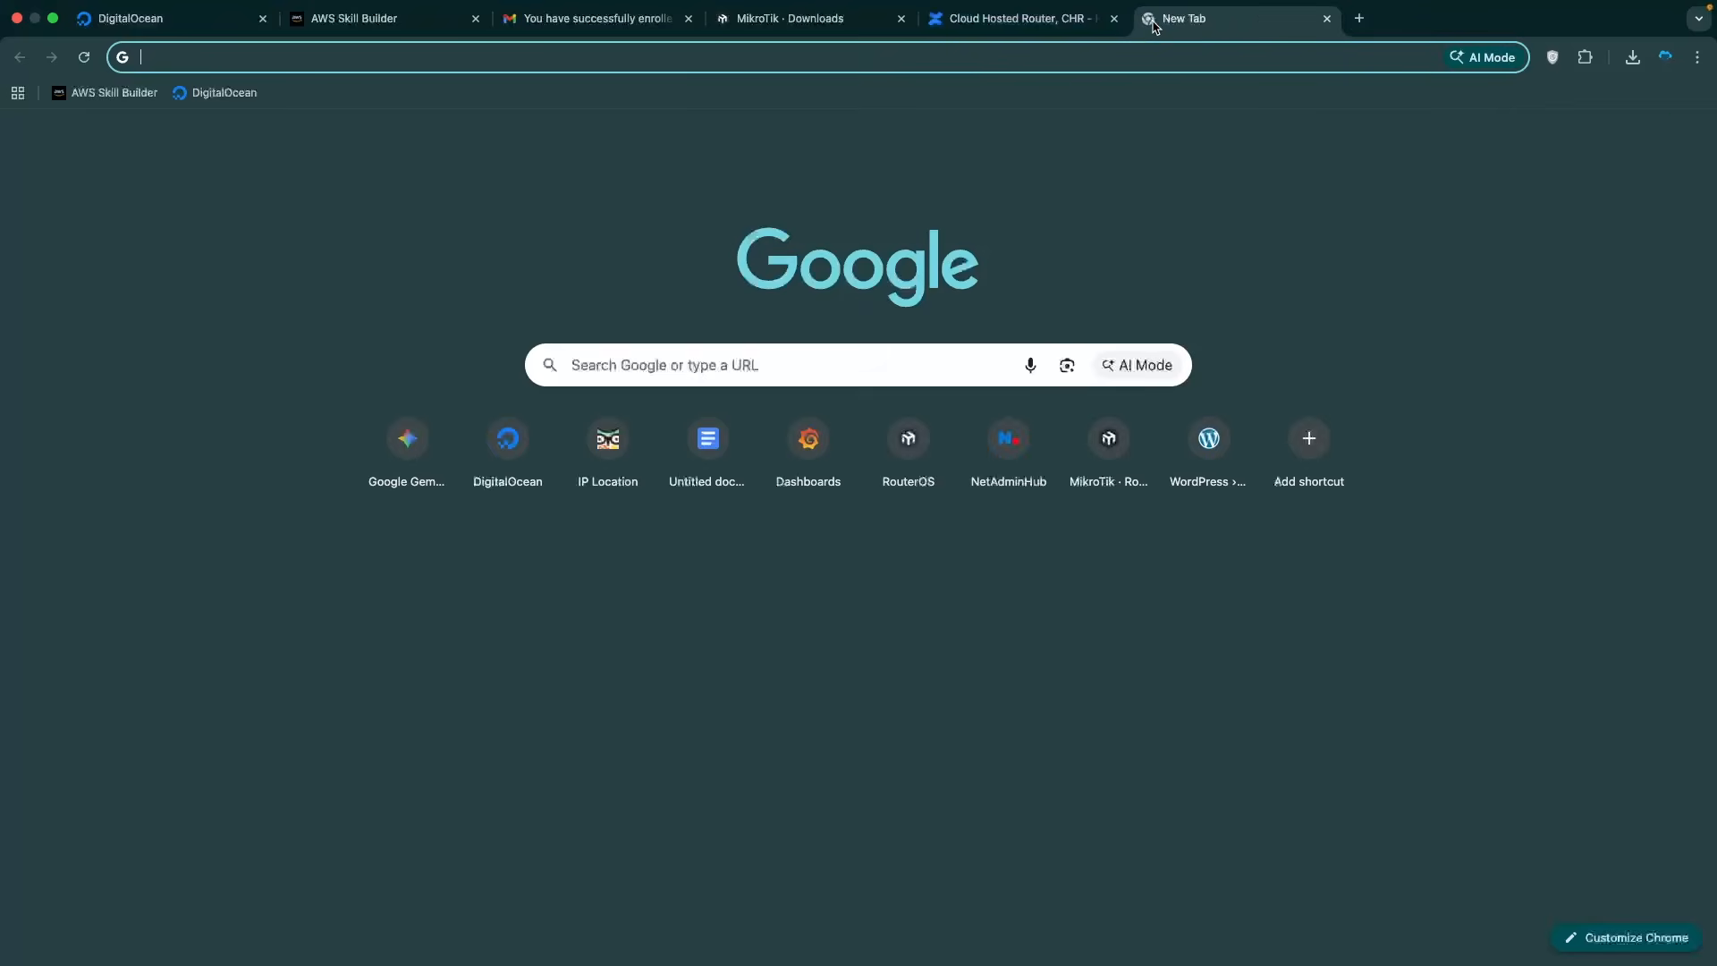
pyautogui.write('mikrotik ')
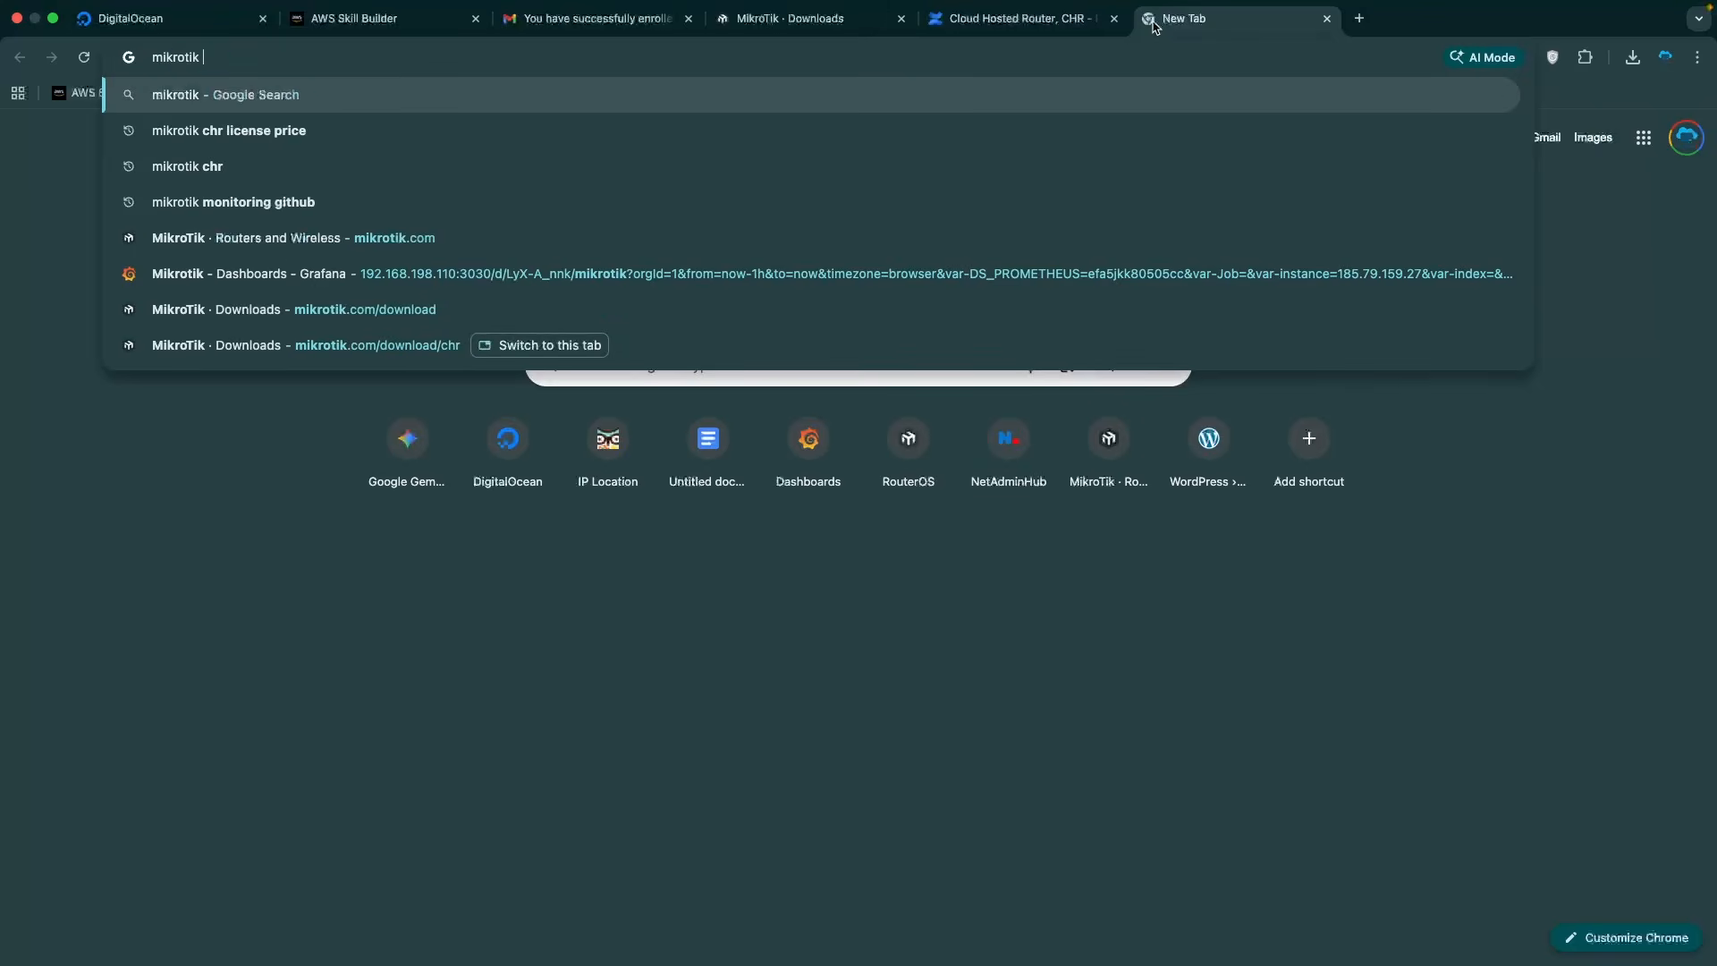
pyautogui.write('chr licen')
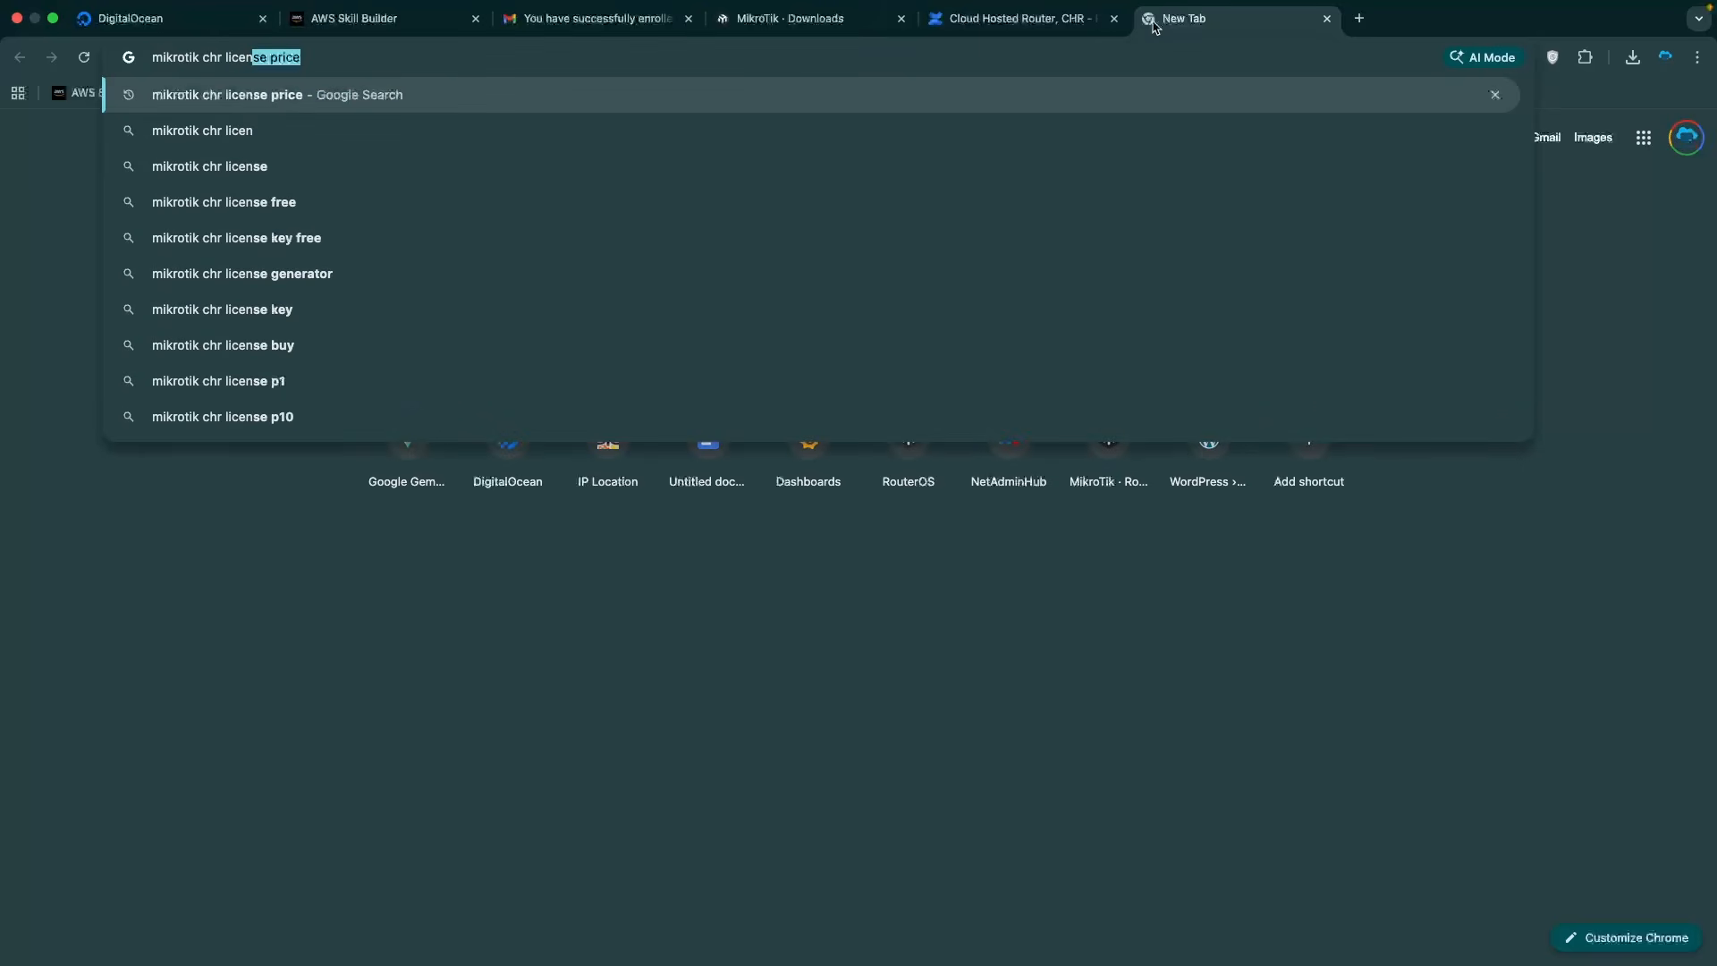
pyautogui.press('Return')
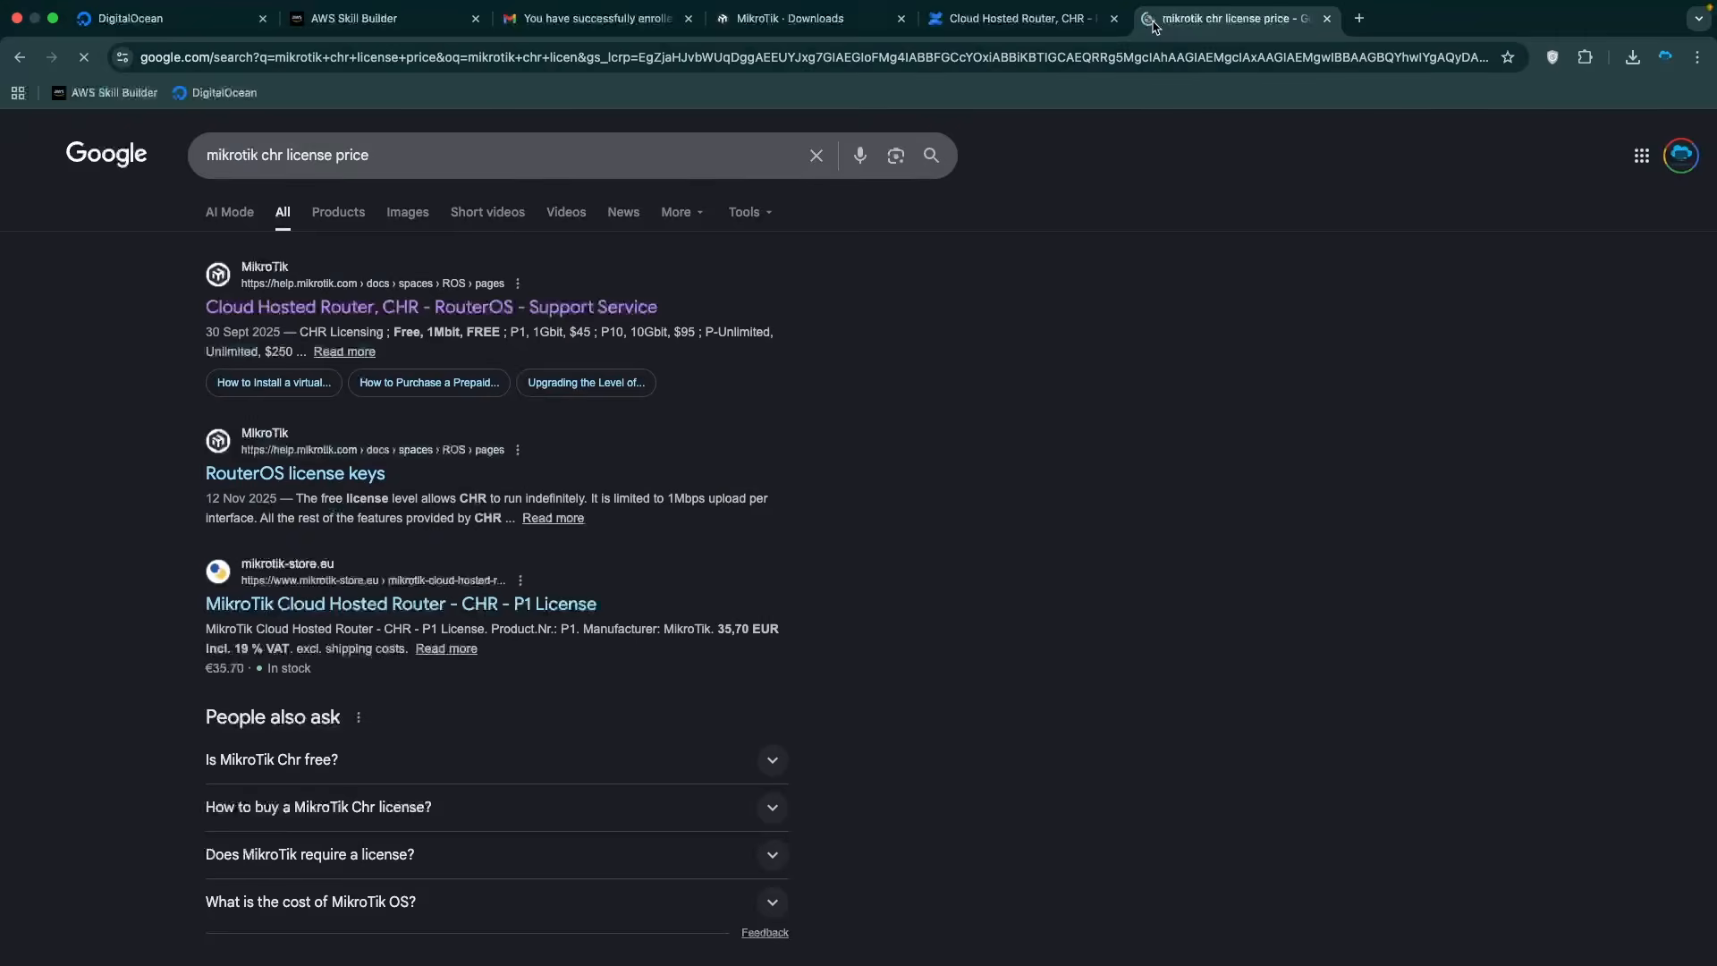
pyautogui.click(399, 319)
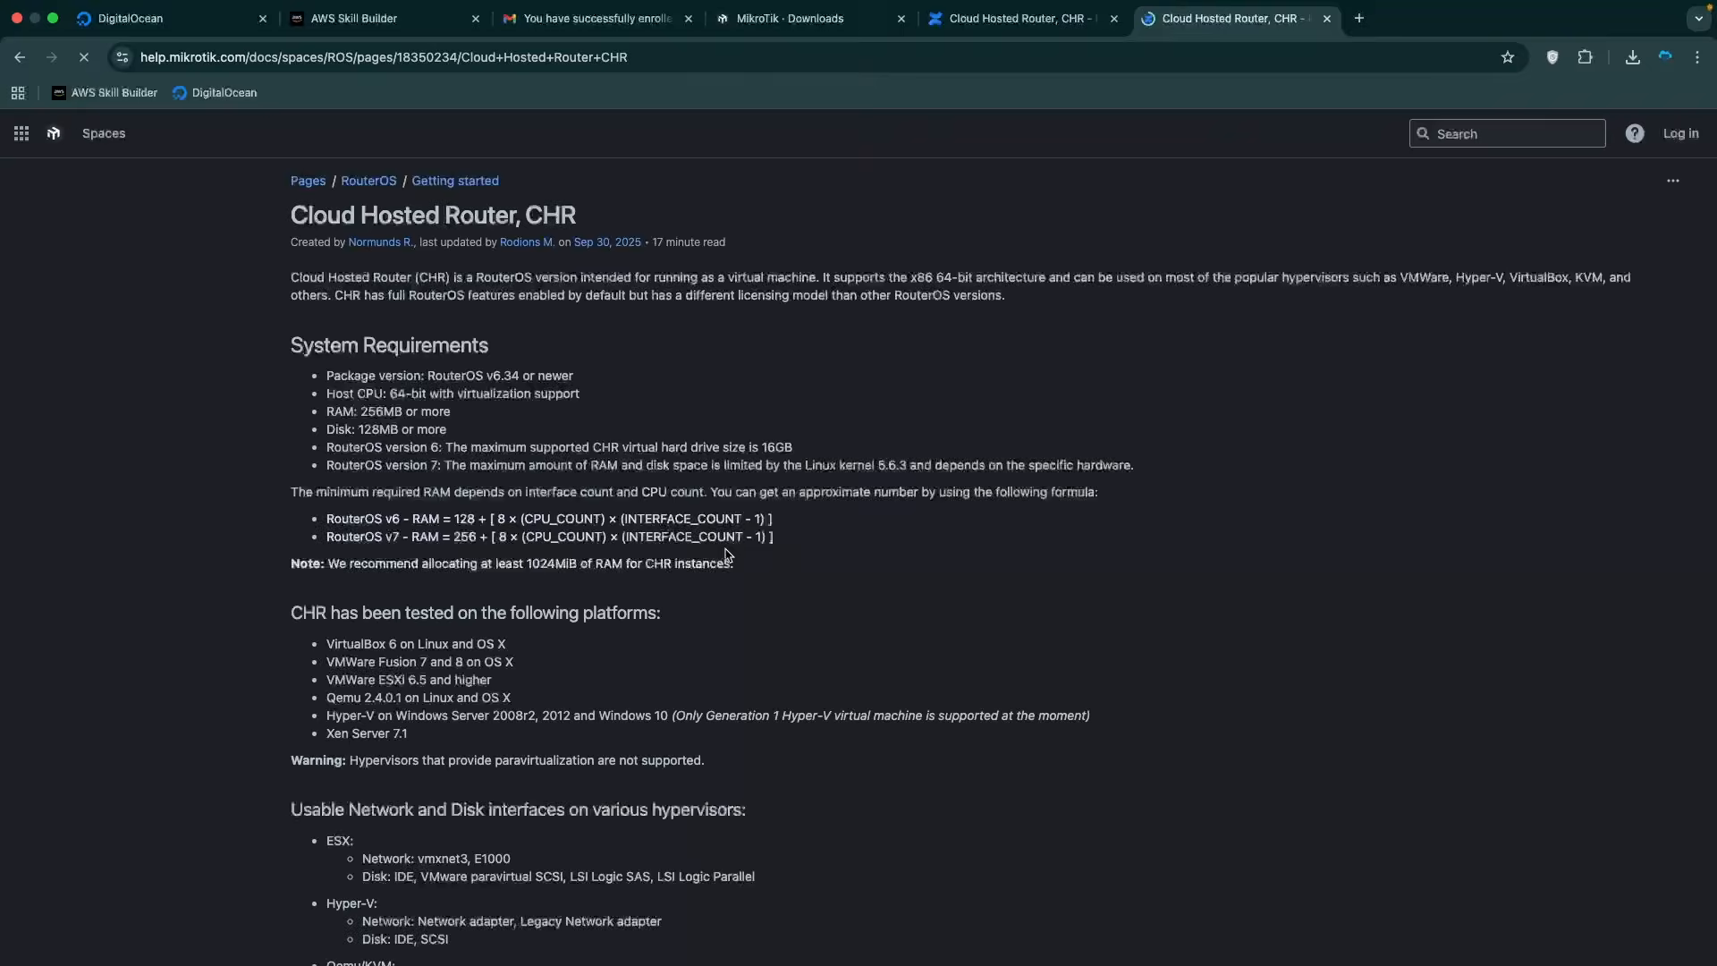
# Review the CHR license-levels table, noting the Free 1Mbit row.
pyautogui.scroll(-20, 585, 636)
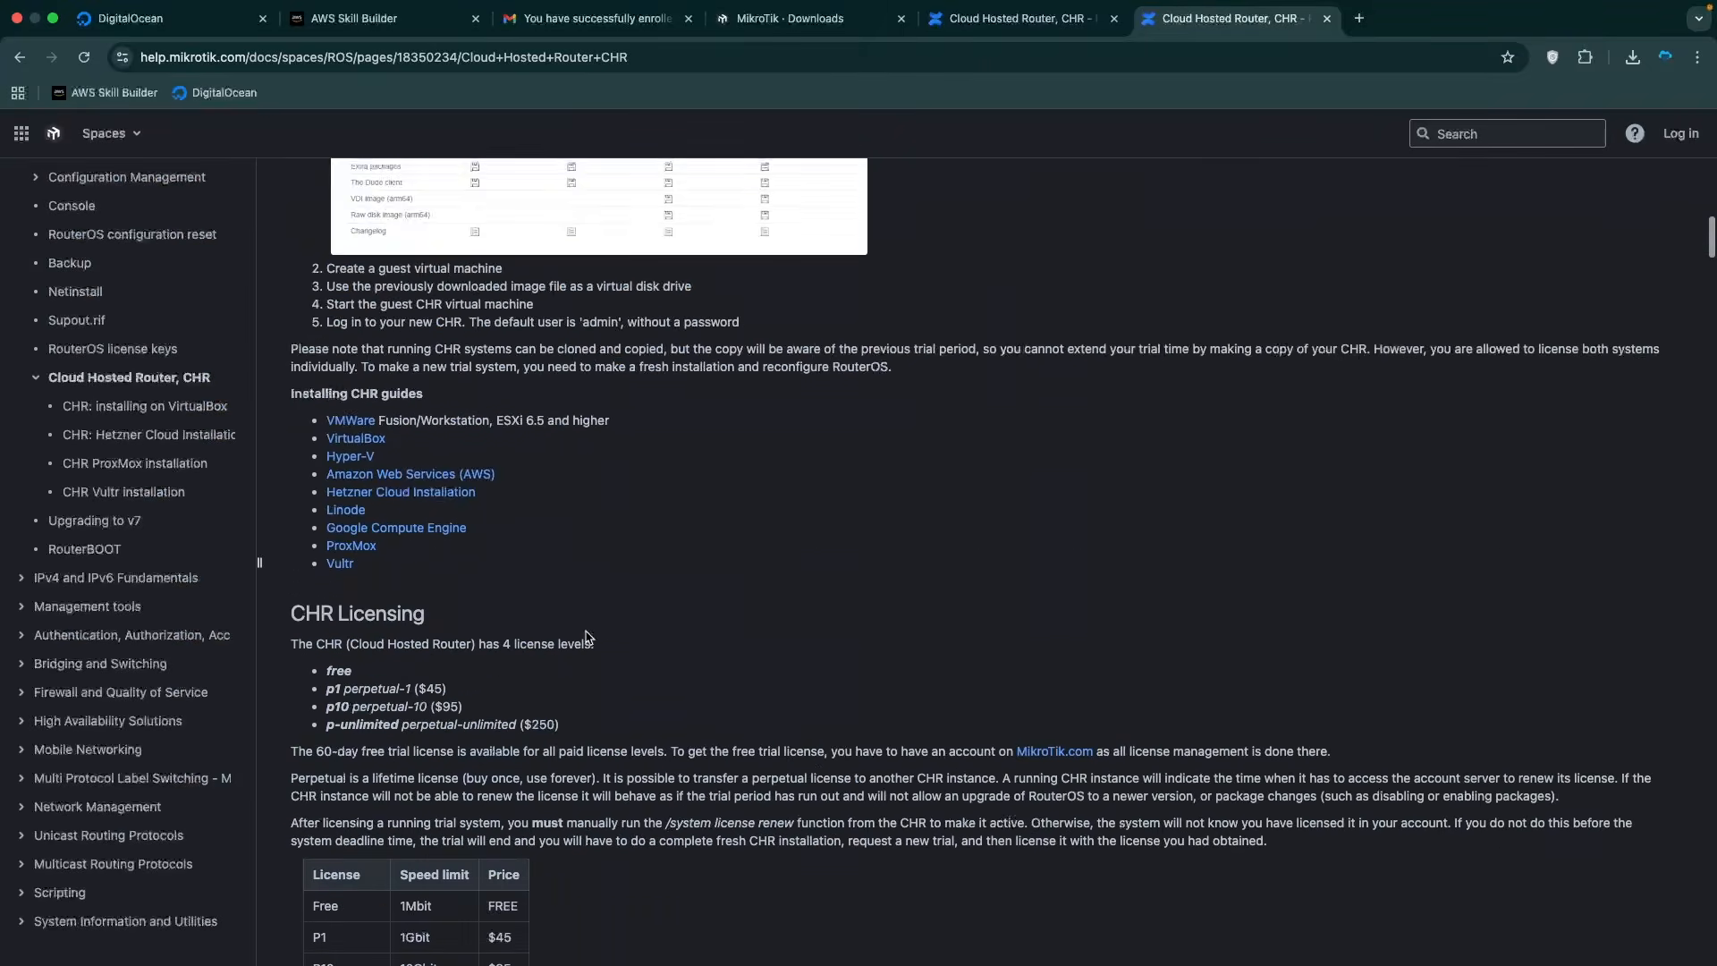
pyautogui.scroll(-3, 586, 631)
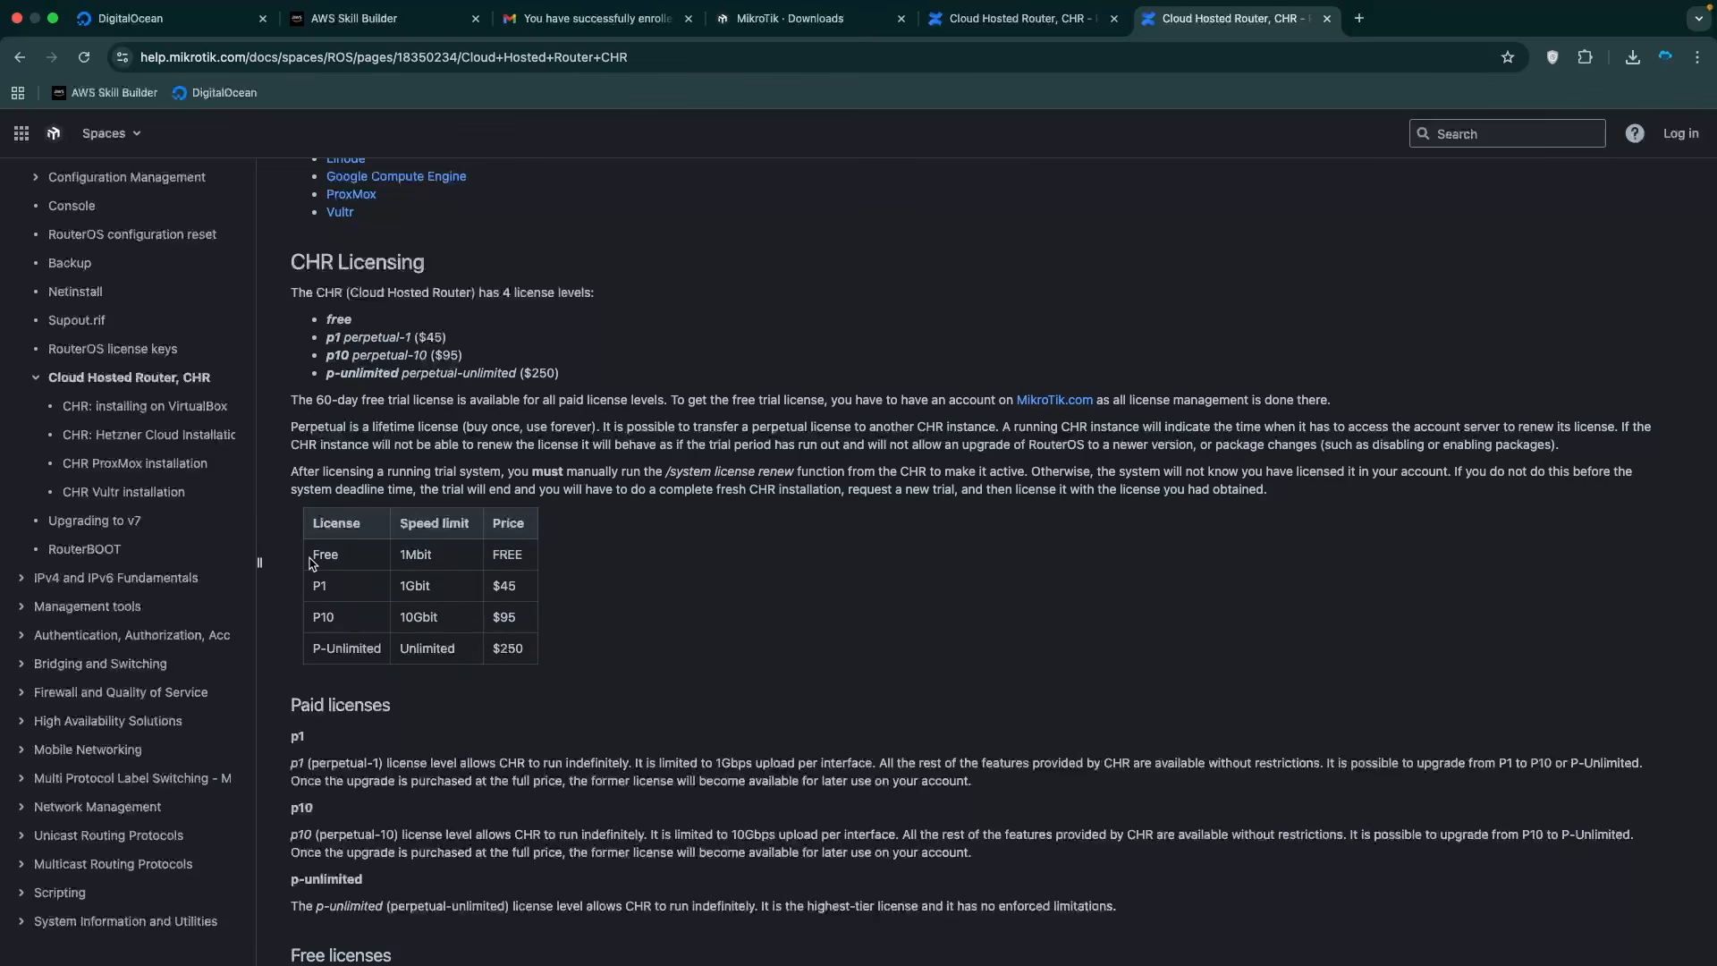
pyautogui.moveTo(312, 563); pyautogui.dragTo(539, 560)
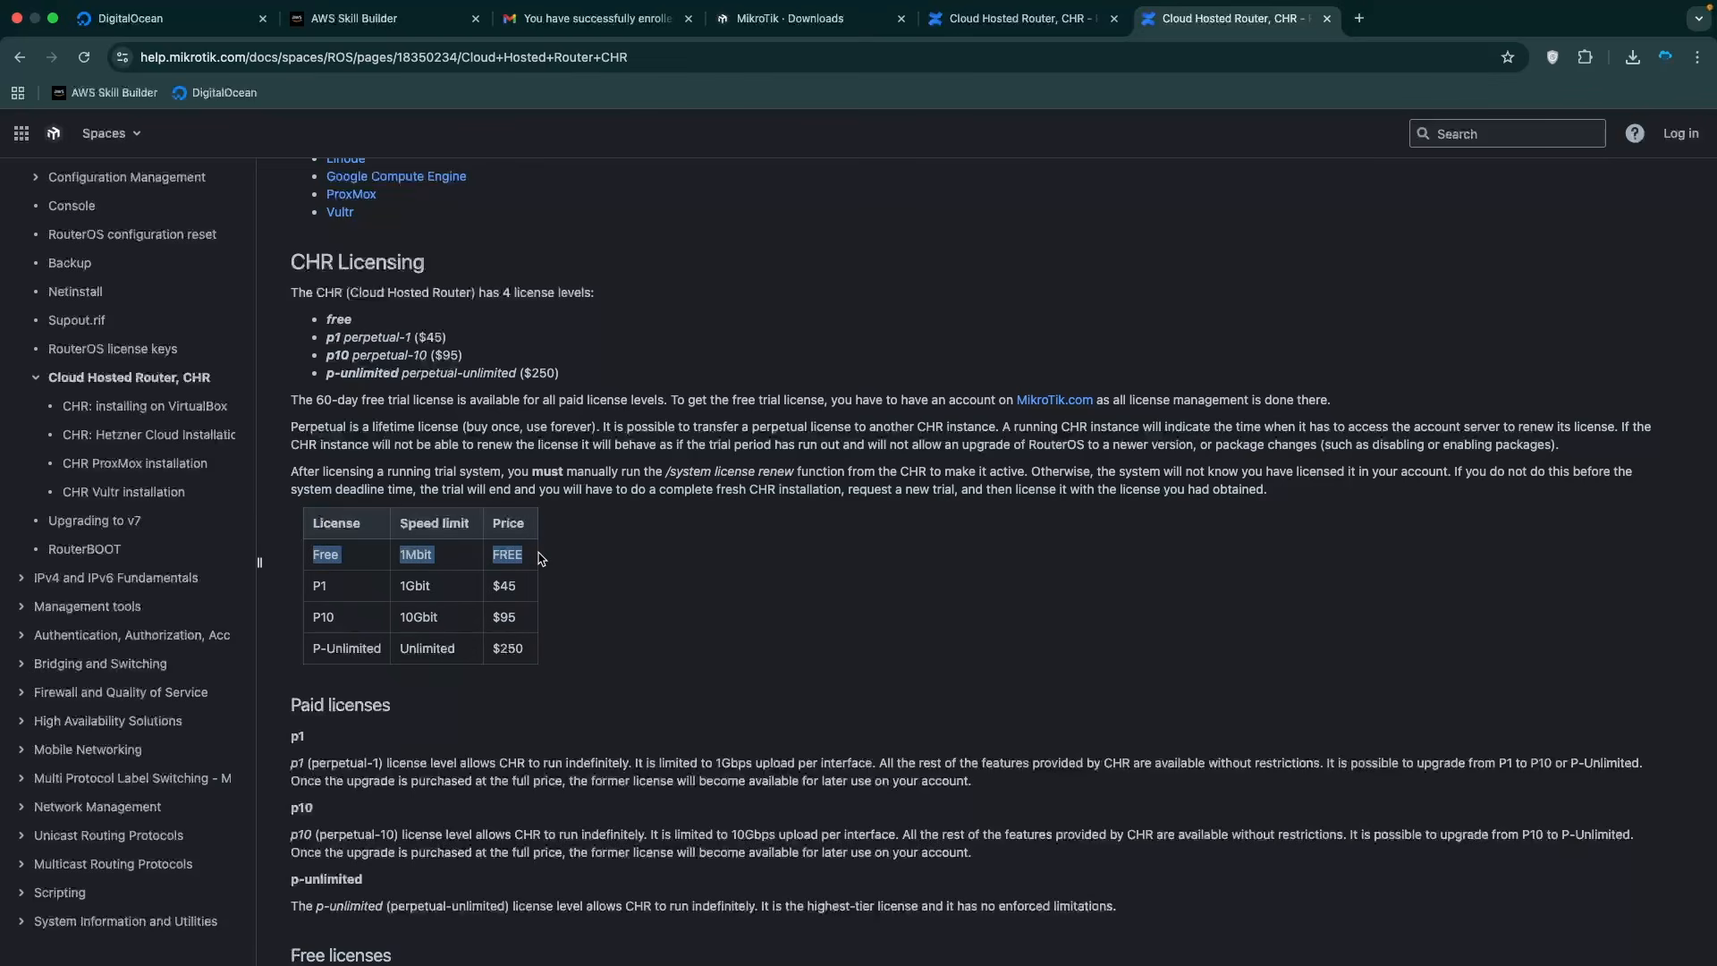
pyautogui.scroll(-9, 676, 621)
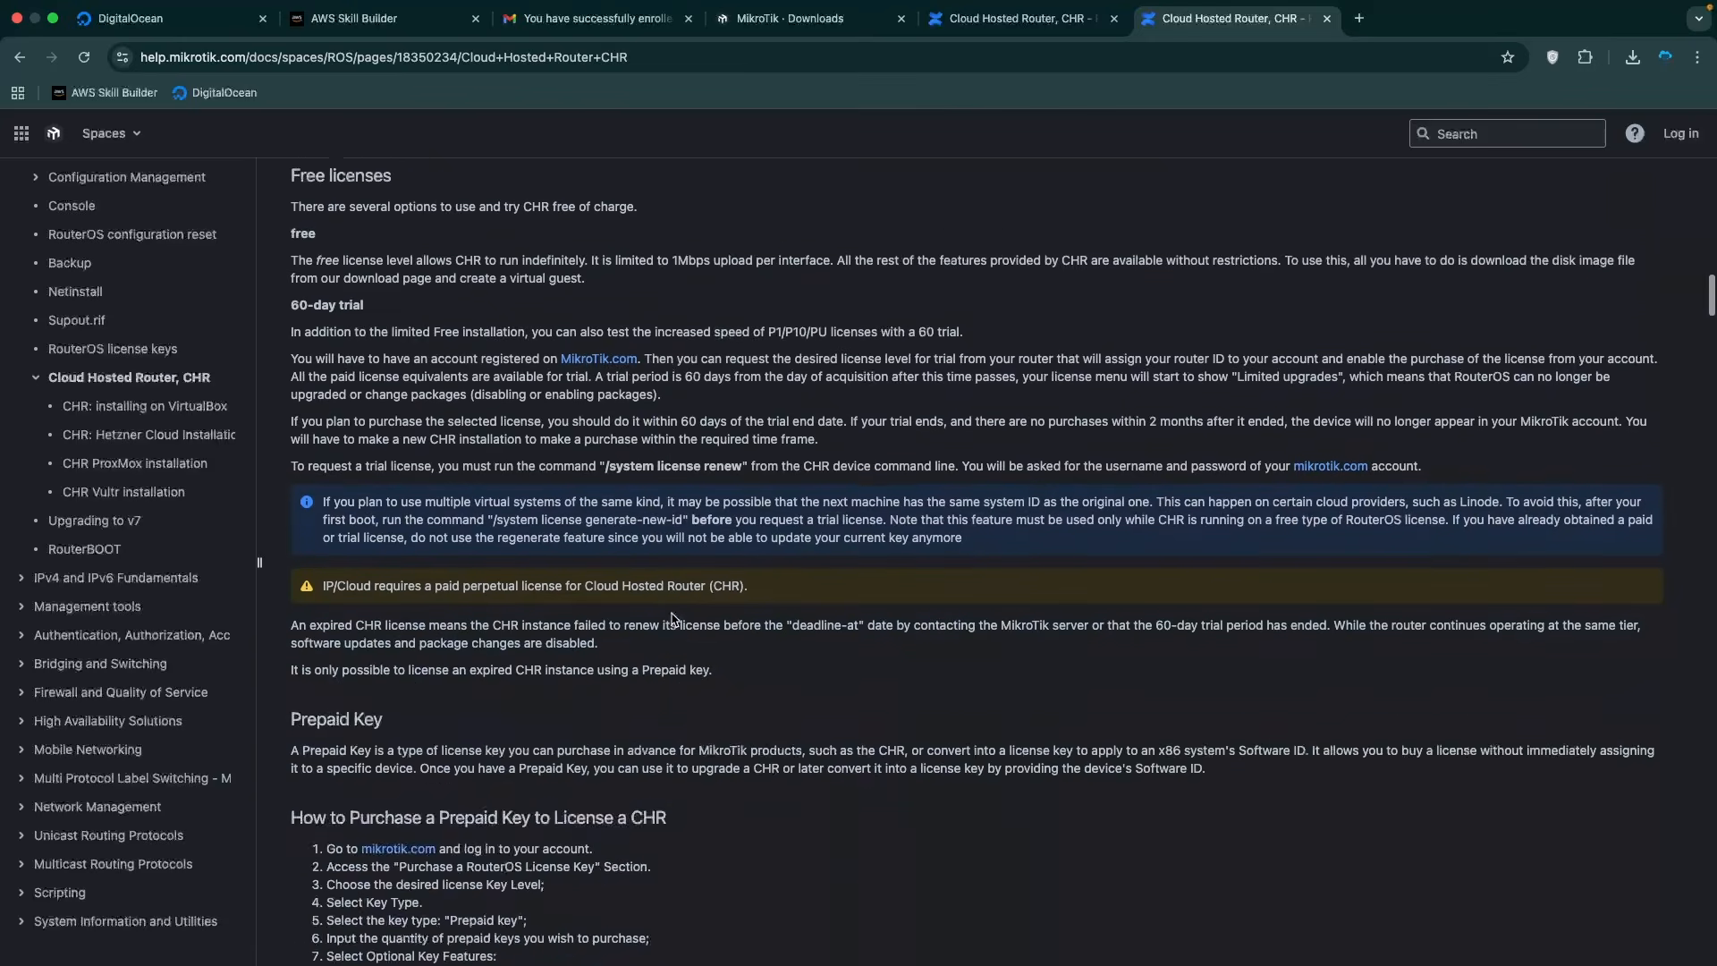
pyautogui.scroll(5, 672, 613)
pyautogui.scroll(1, 672, 613)
pyautogui.click(423, 341)
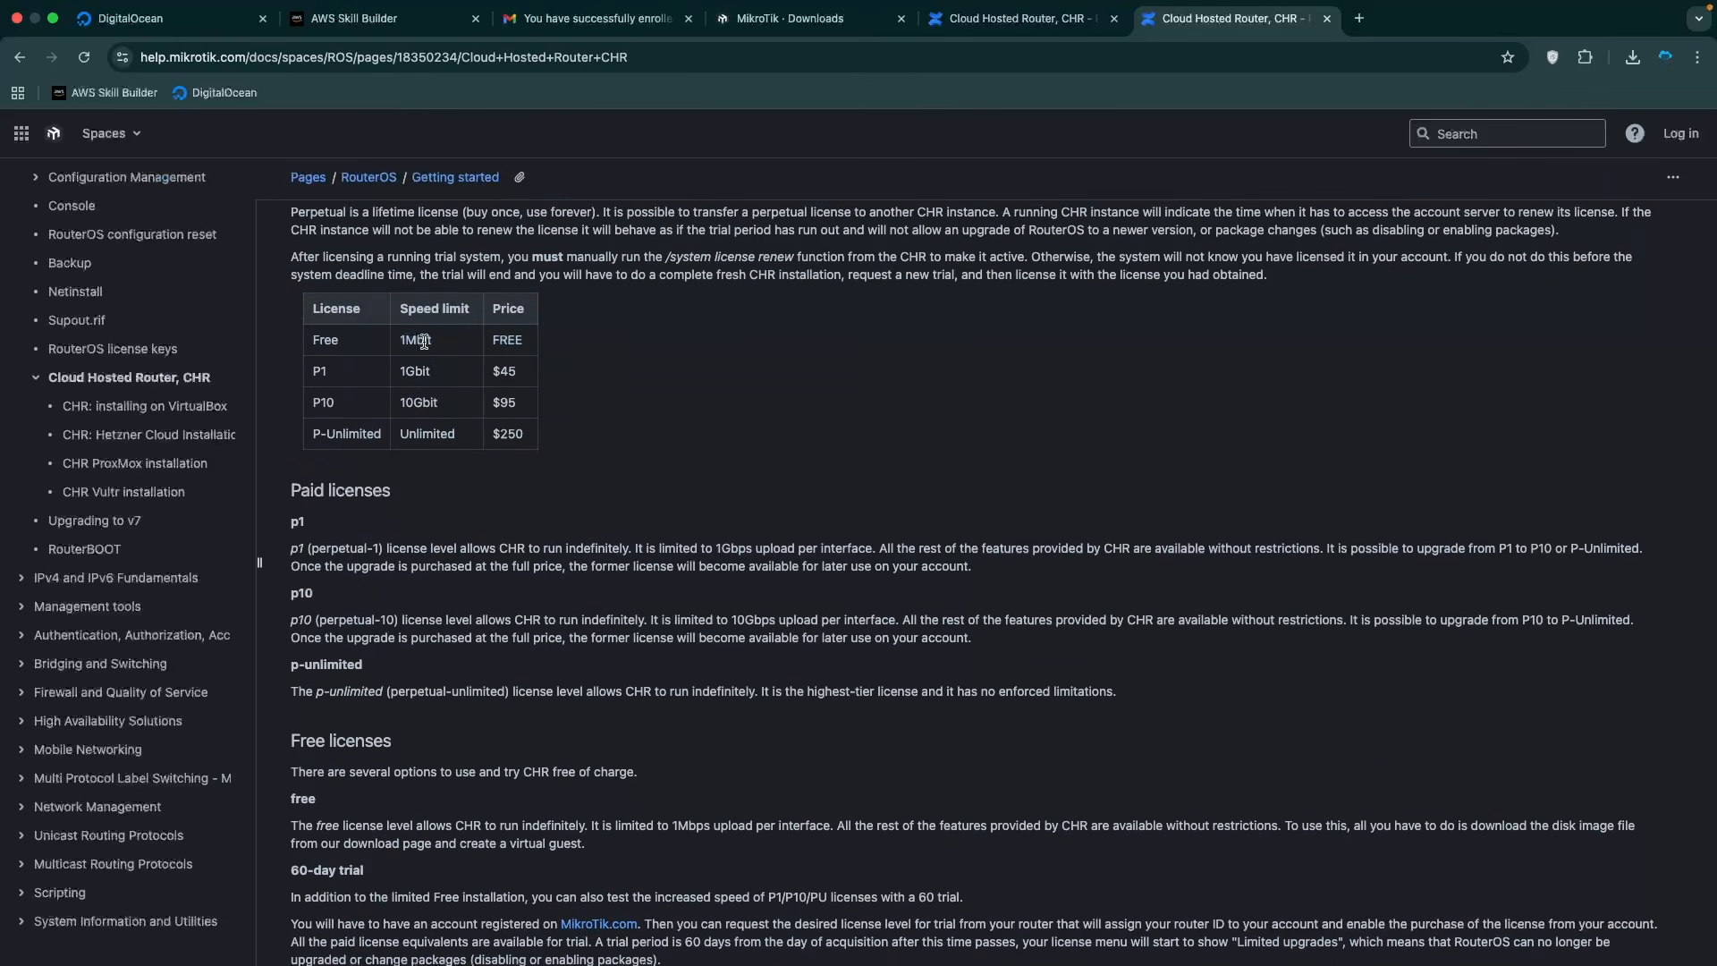
pyautogui.doubleClick(428, 350)
pyautogui.scroll(3, 558, 376)
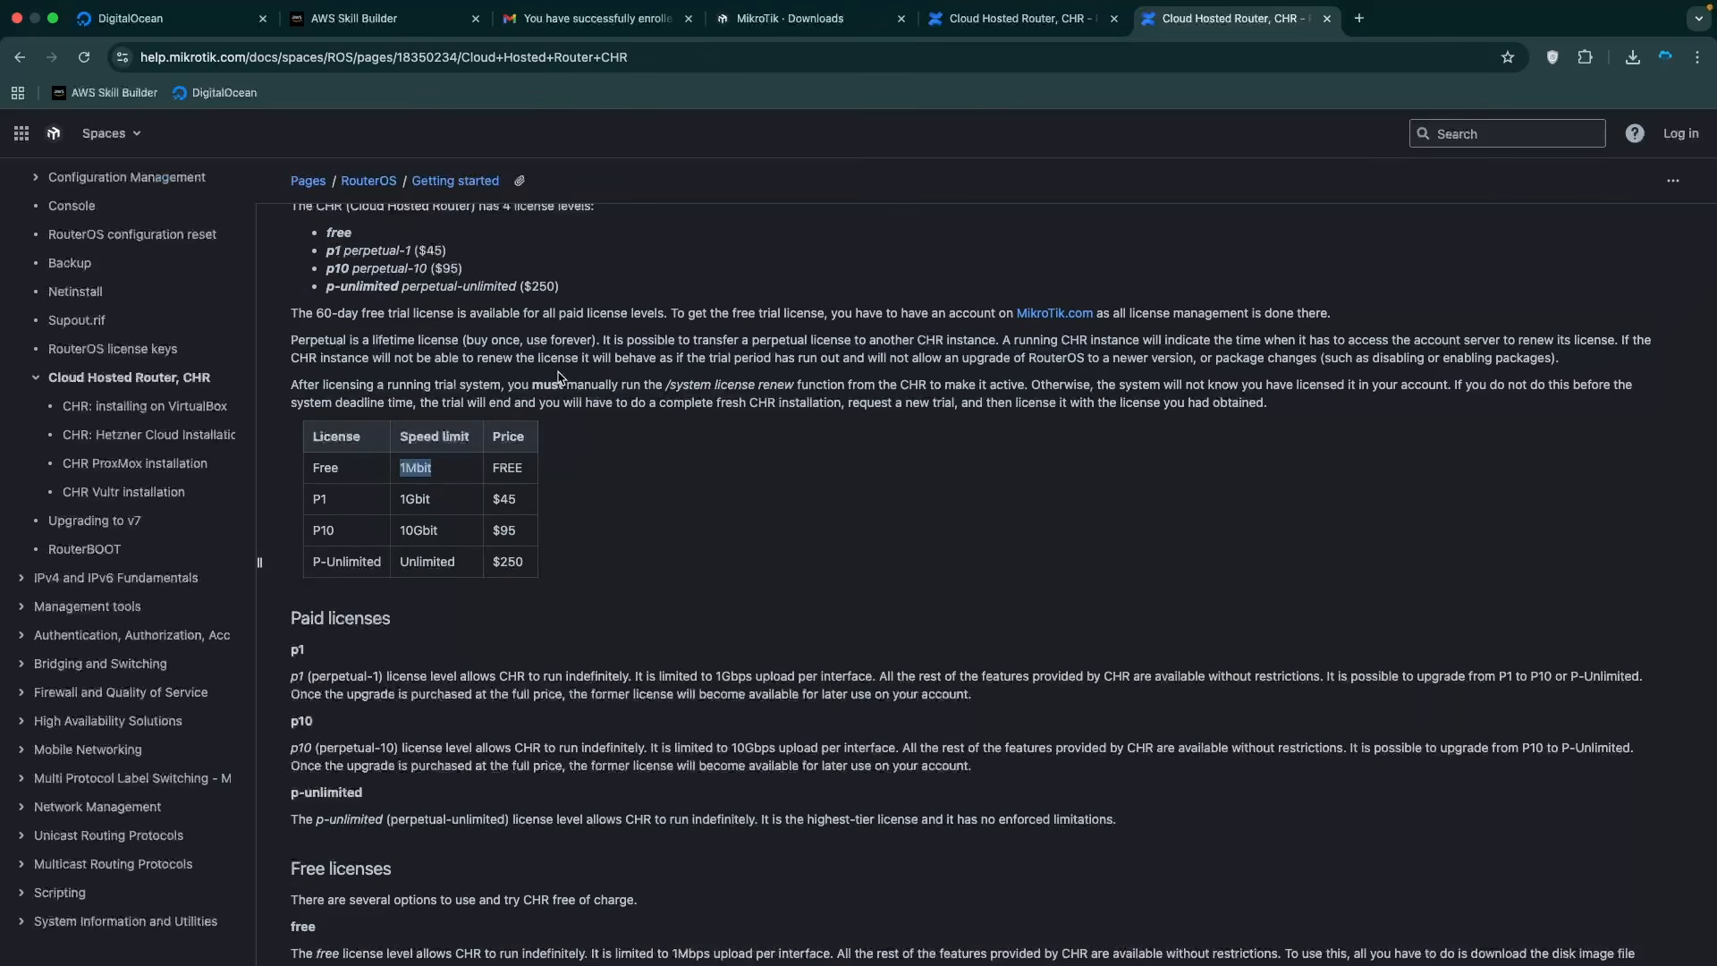
pyautogui.click(366, 512)
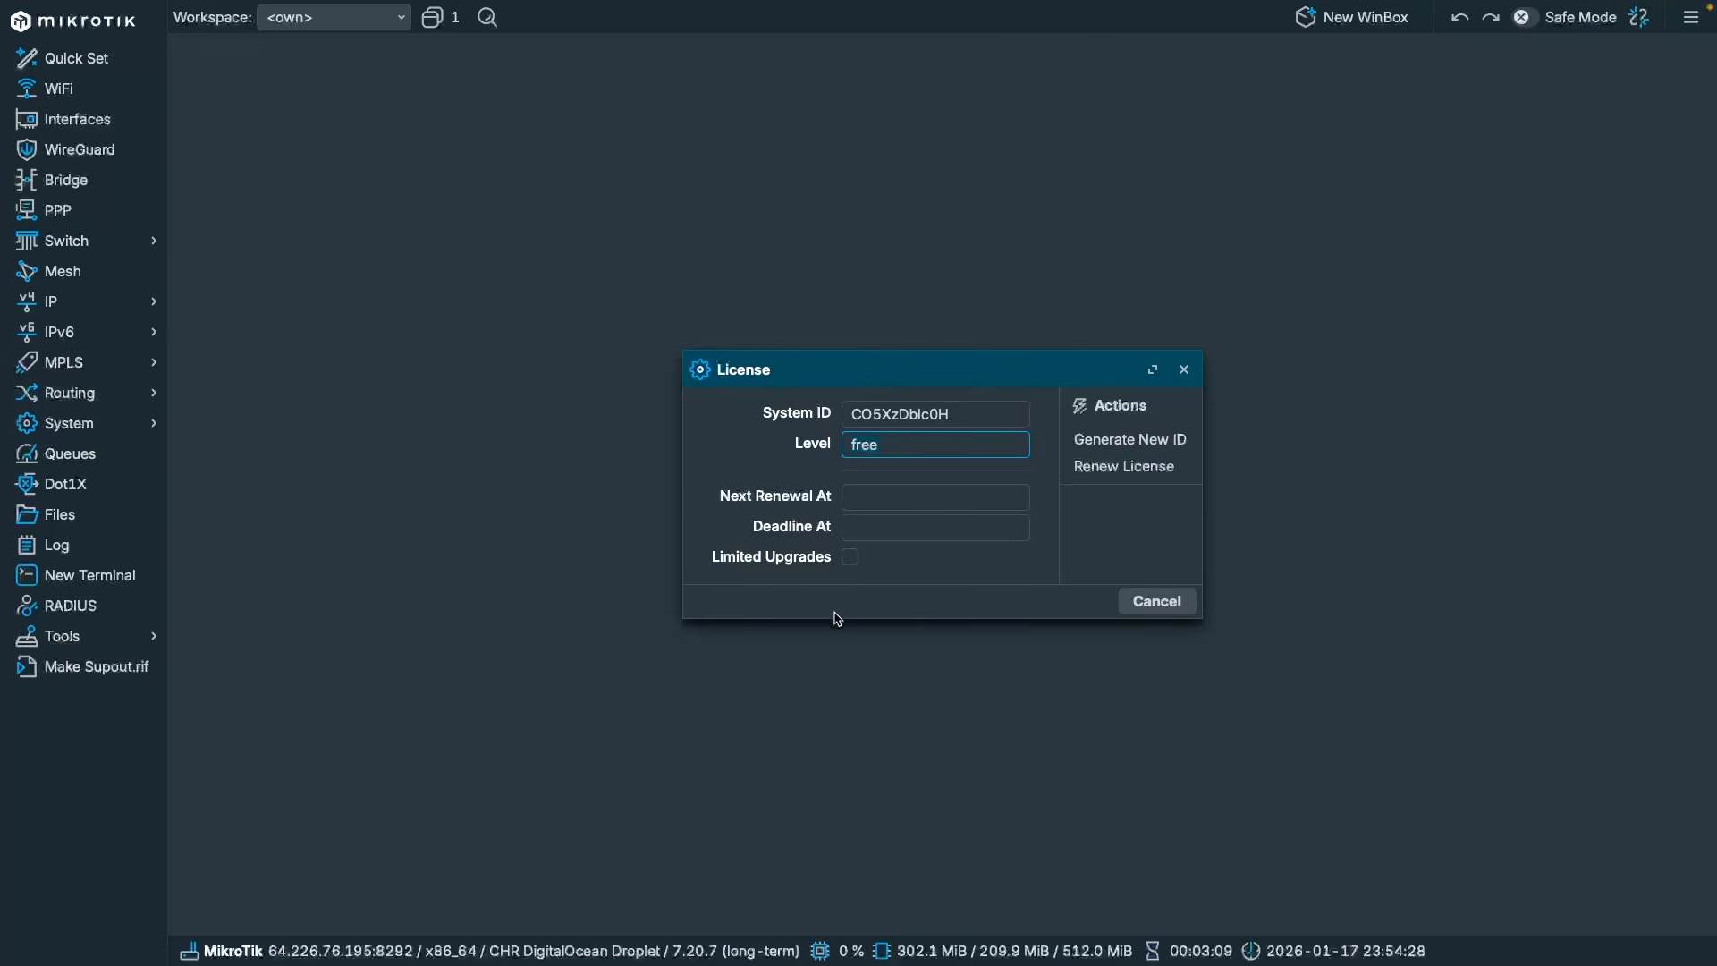
# Renew the license with the MikroTik account credentials at level P unlimited.
pyautogui.click(1109, 467)
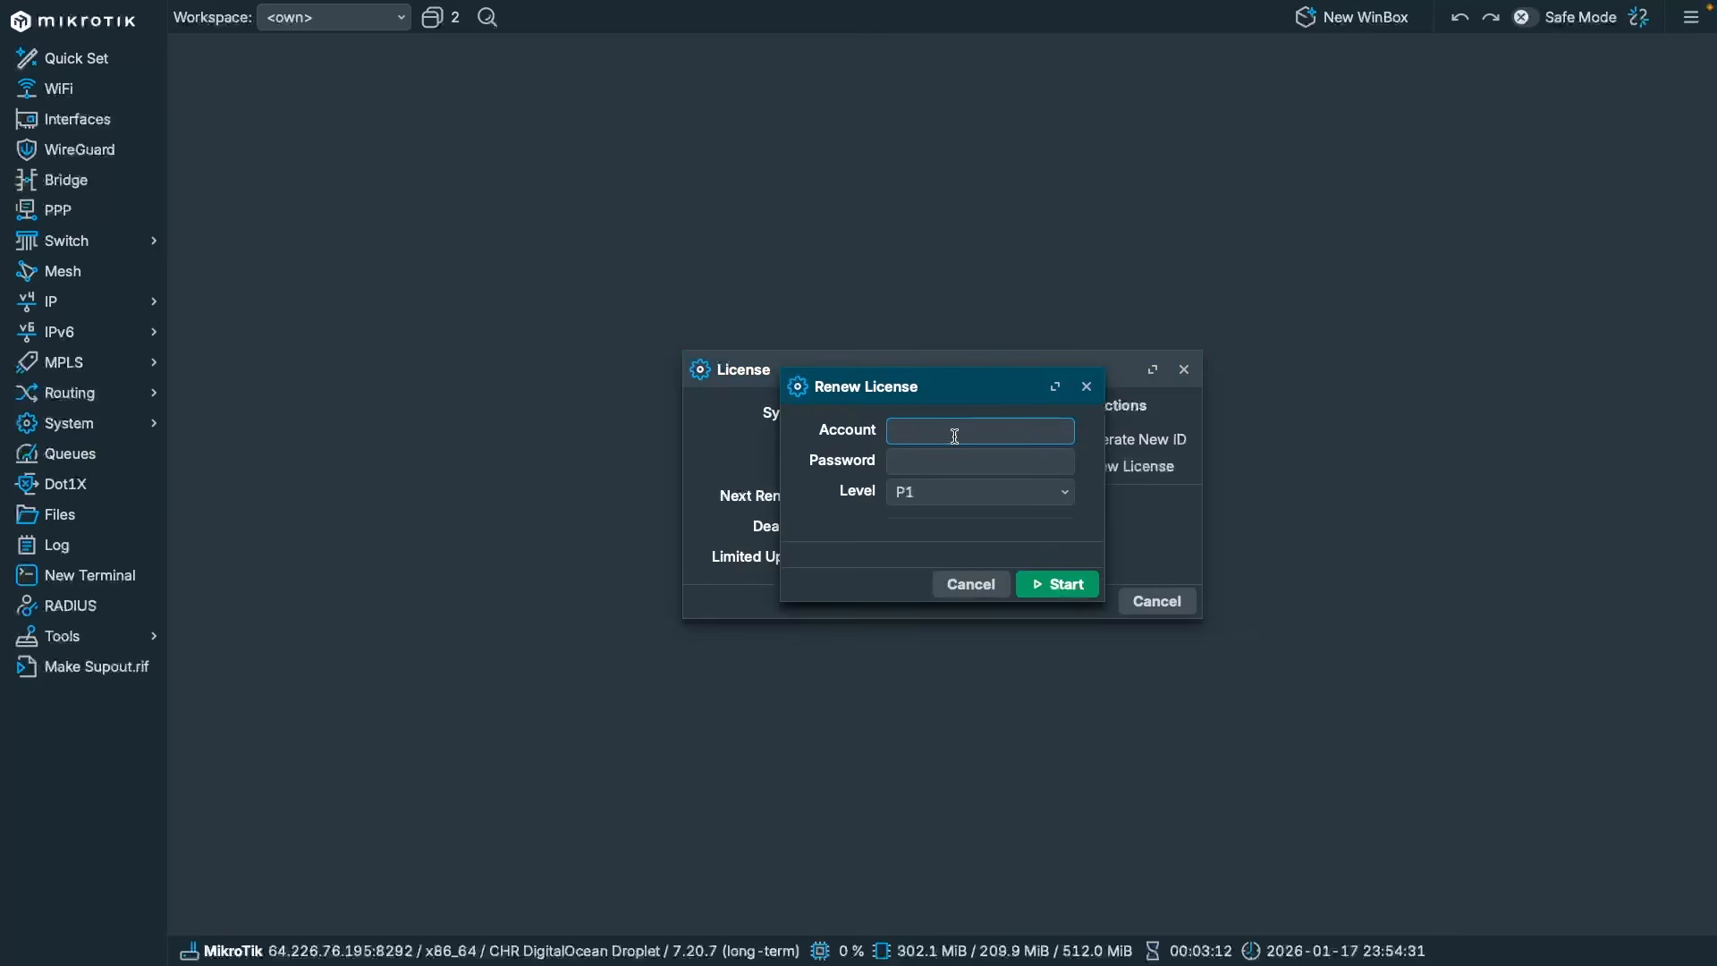
pyautogui.write('****')
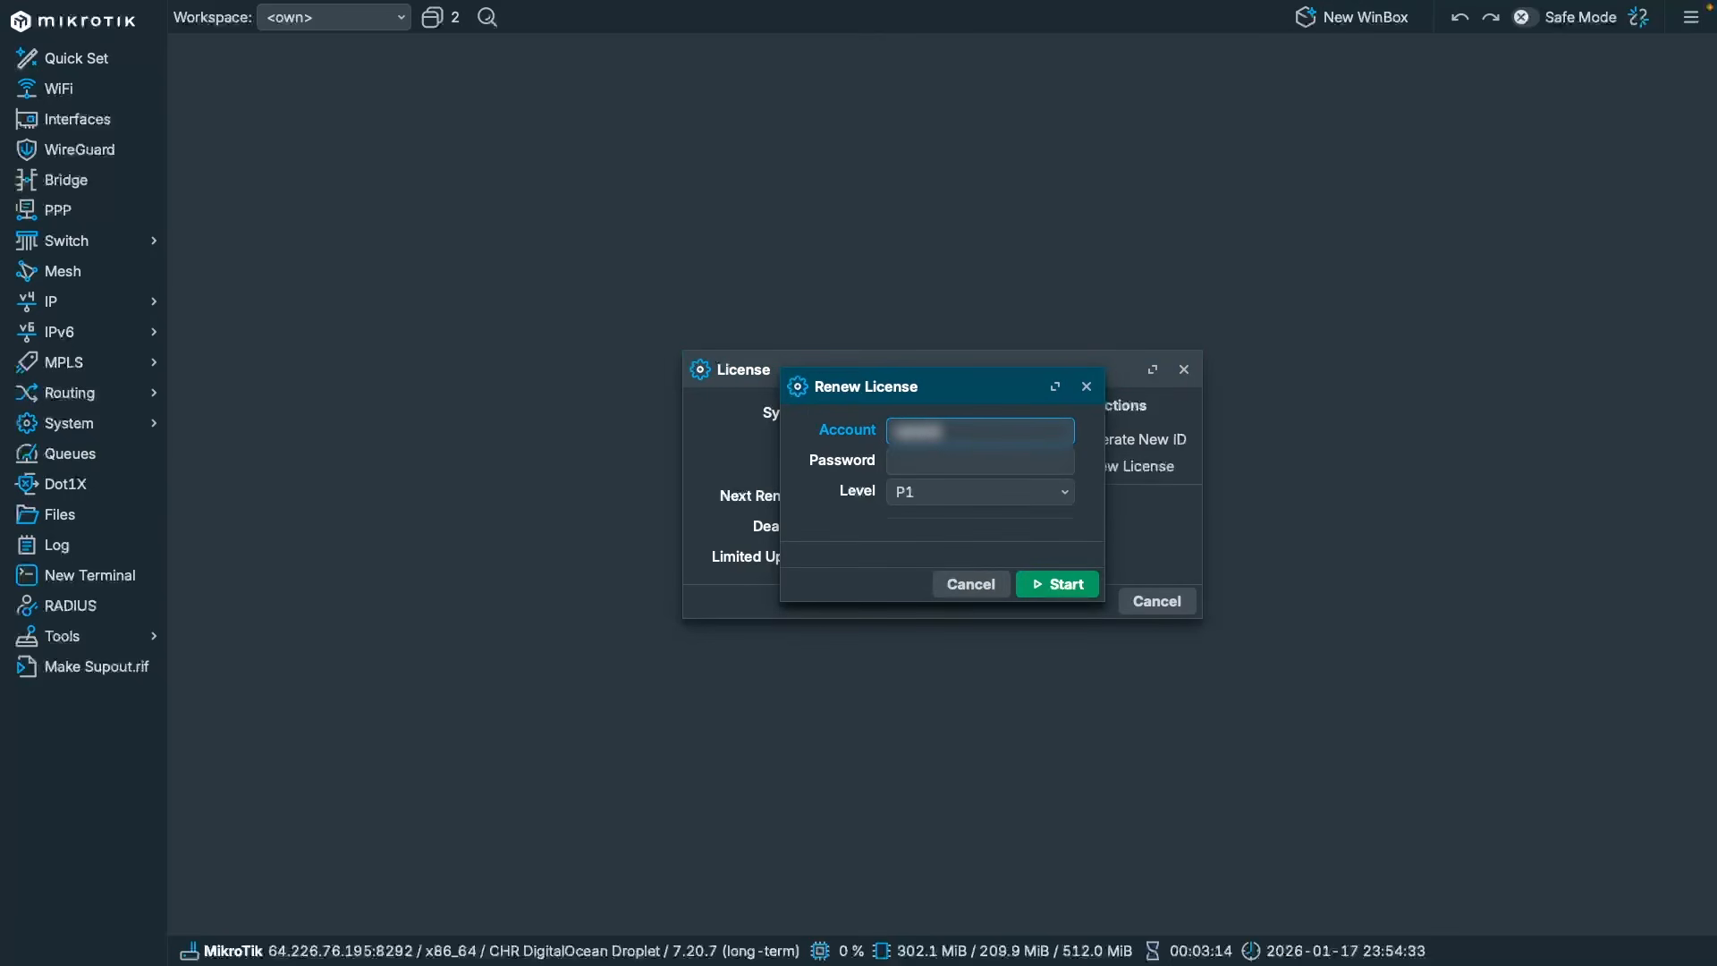
pyautogui.write('*********')
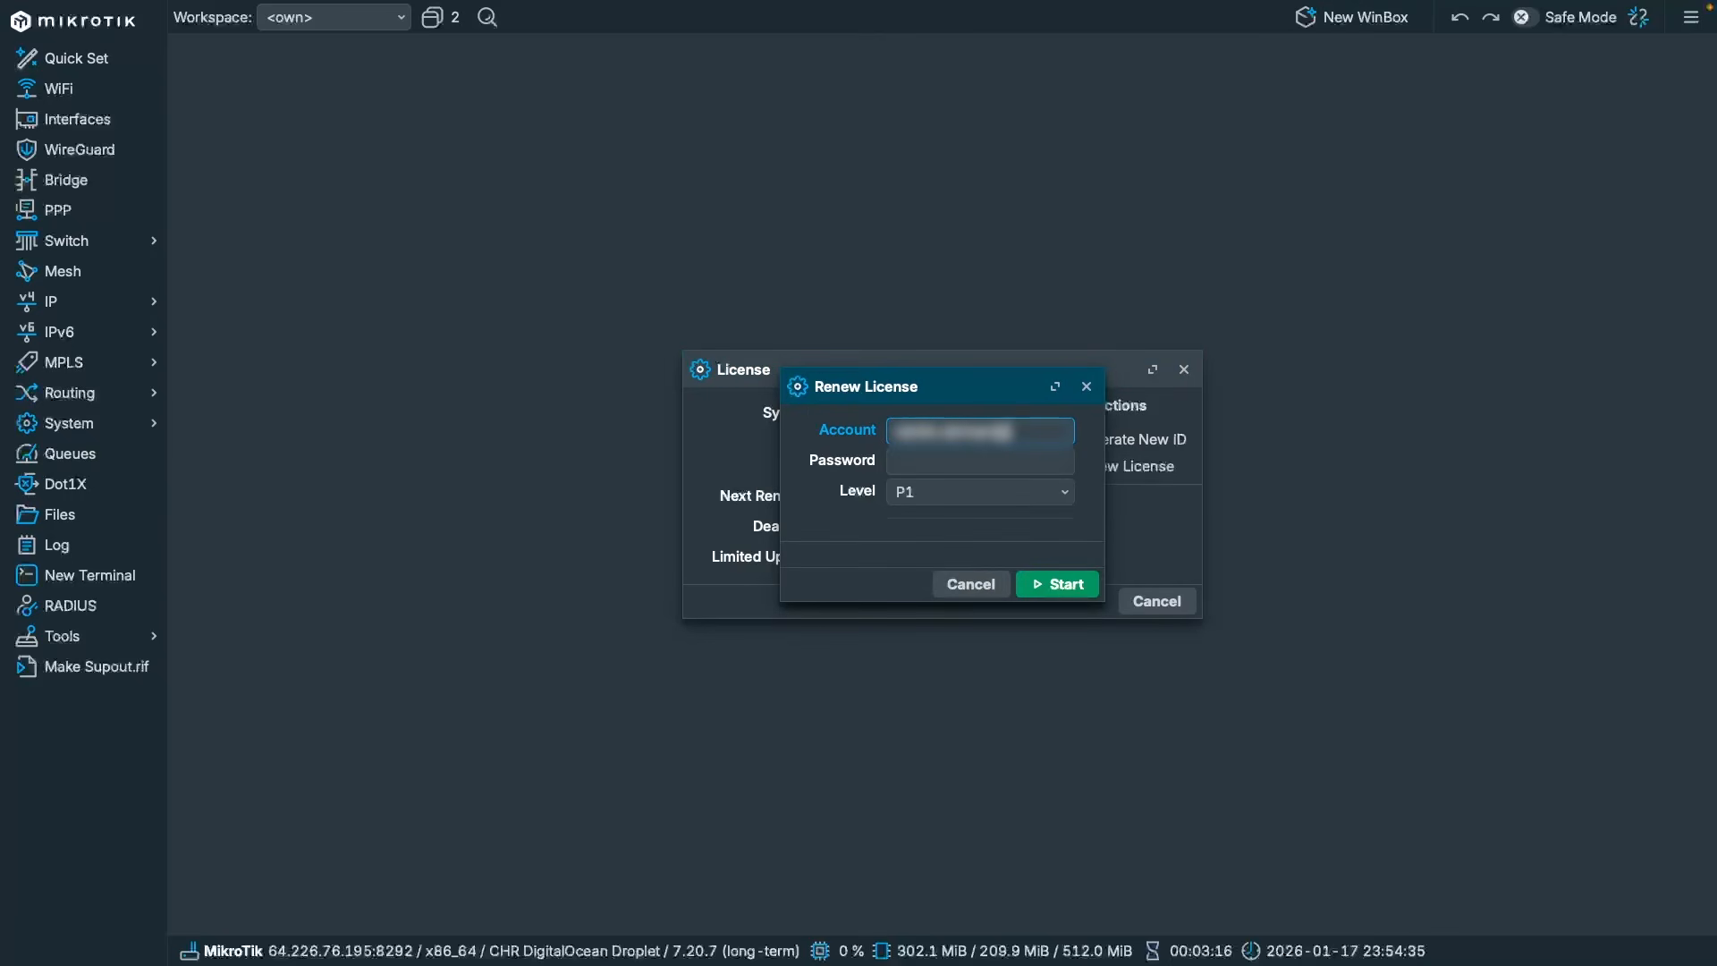
pyautogui.write('********')
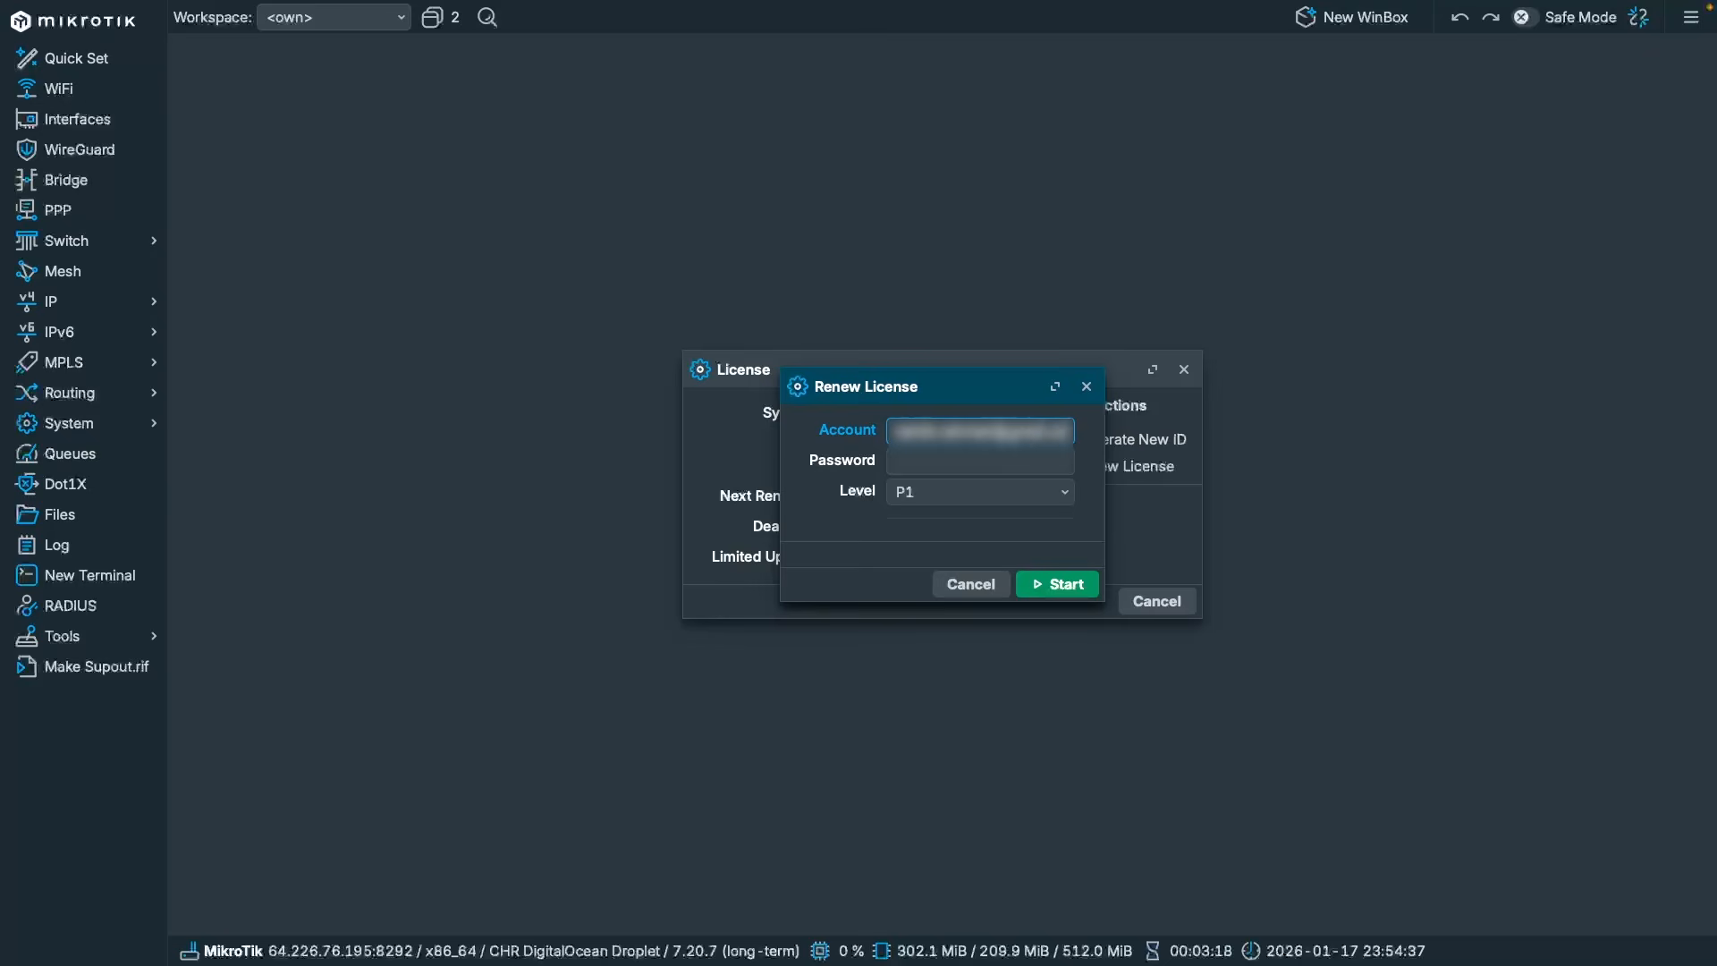
pyautogui.press('Tab')
pyautogui.write('************')
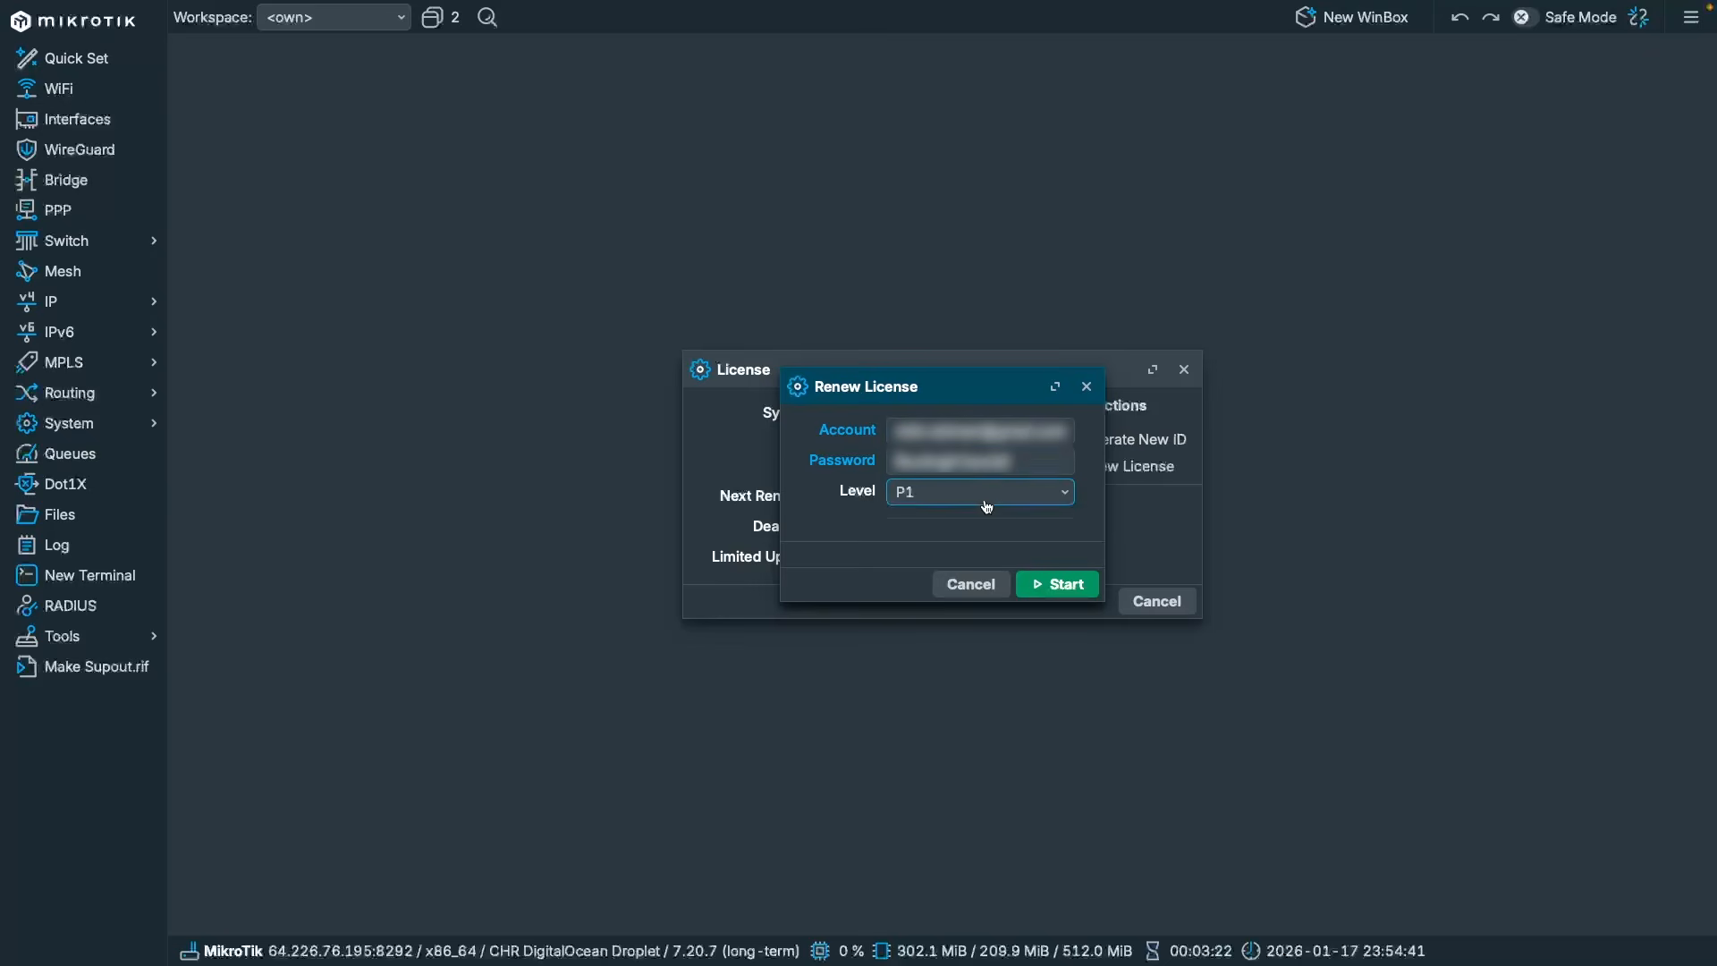
pyautogui.click(983, 494)
pyautogui.click(964, 525)
pyautogui.click(1062, 583)
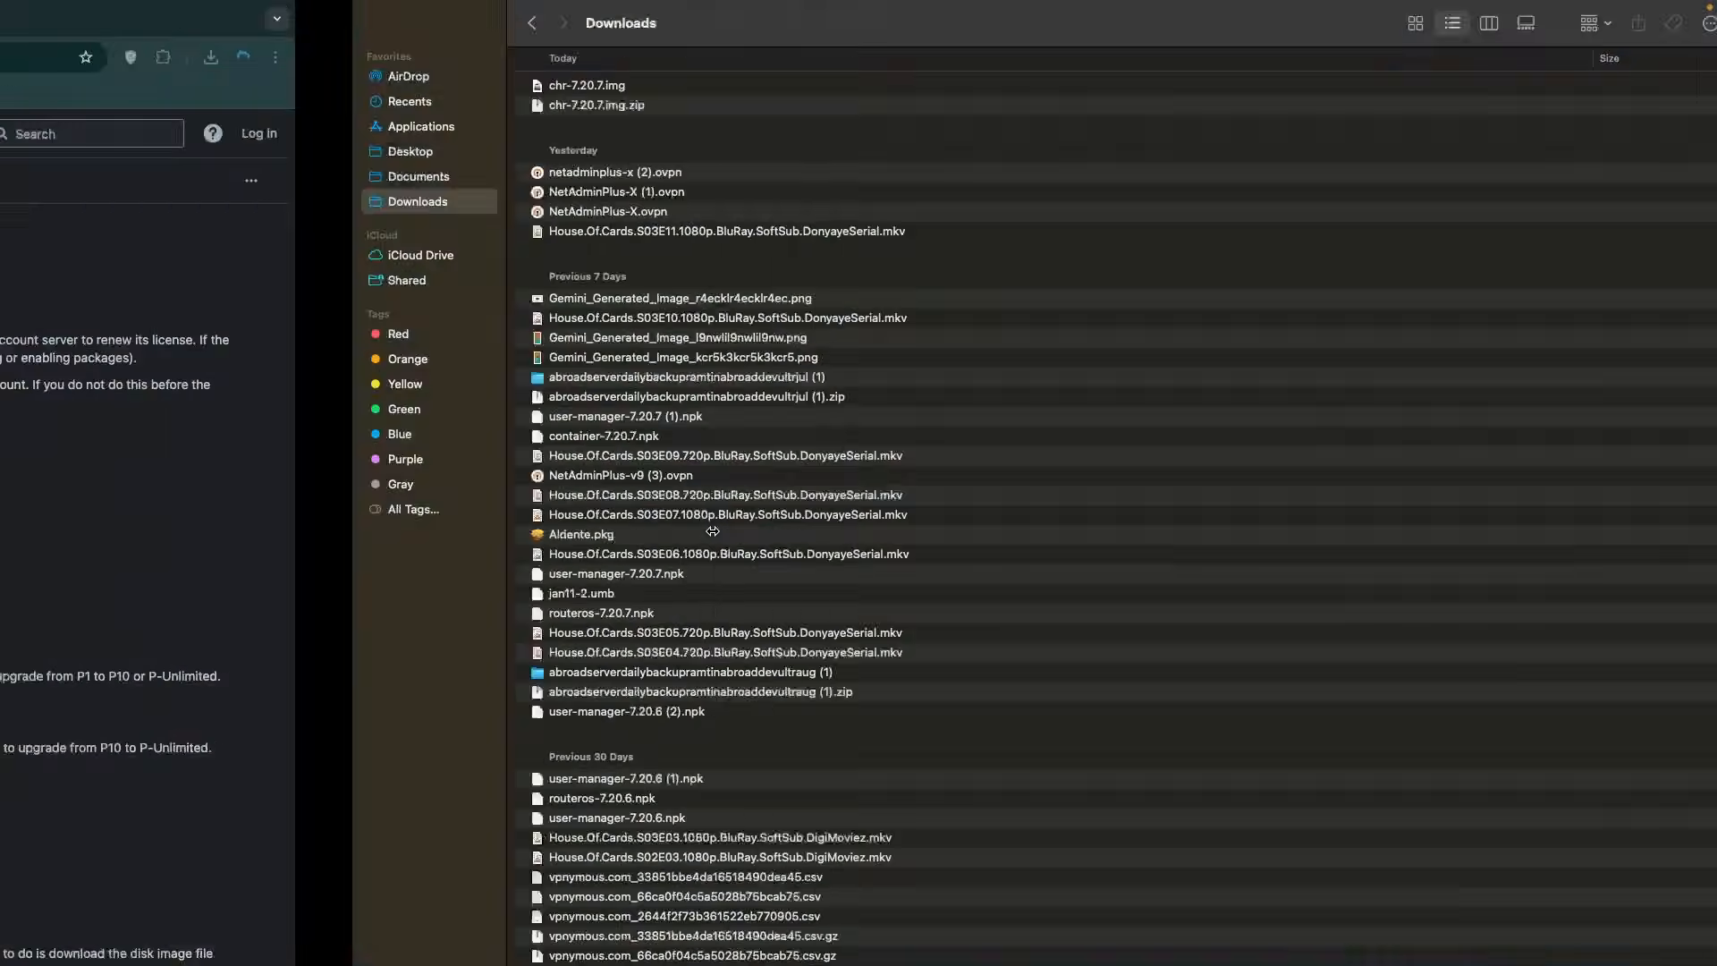
# Retry the renewal until it completes, then close the License window.
pyautogui.moveTo(336, 562); pyautogui.dragTo(547, 579)
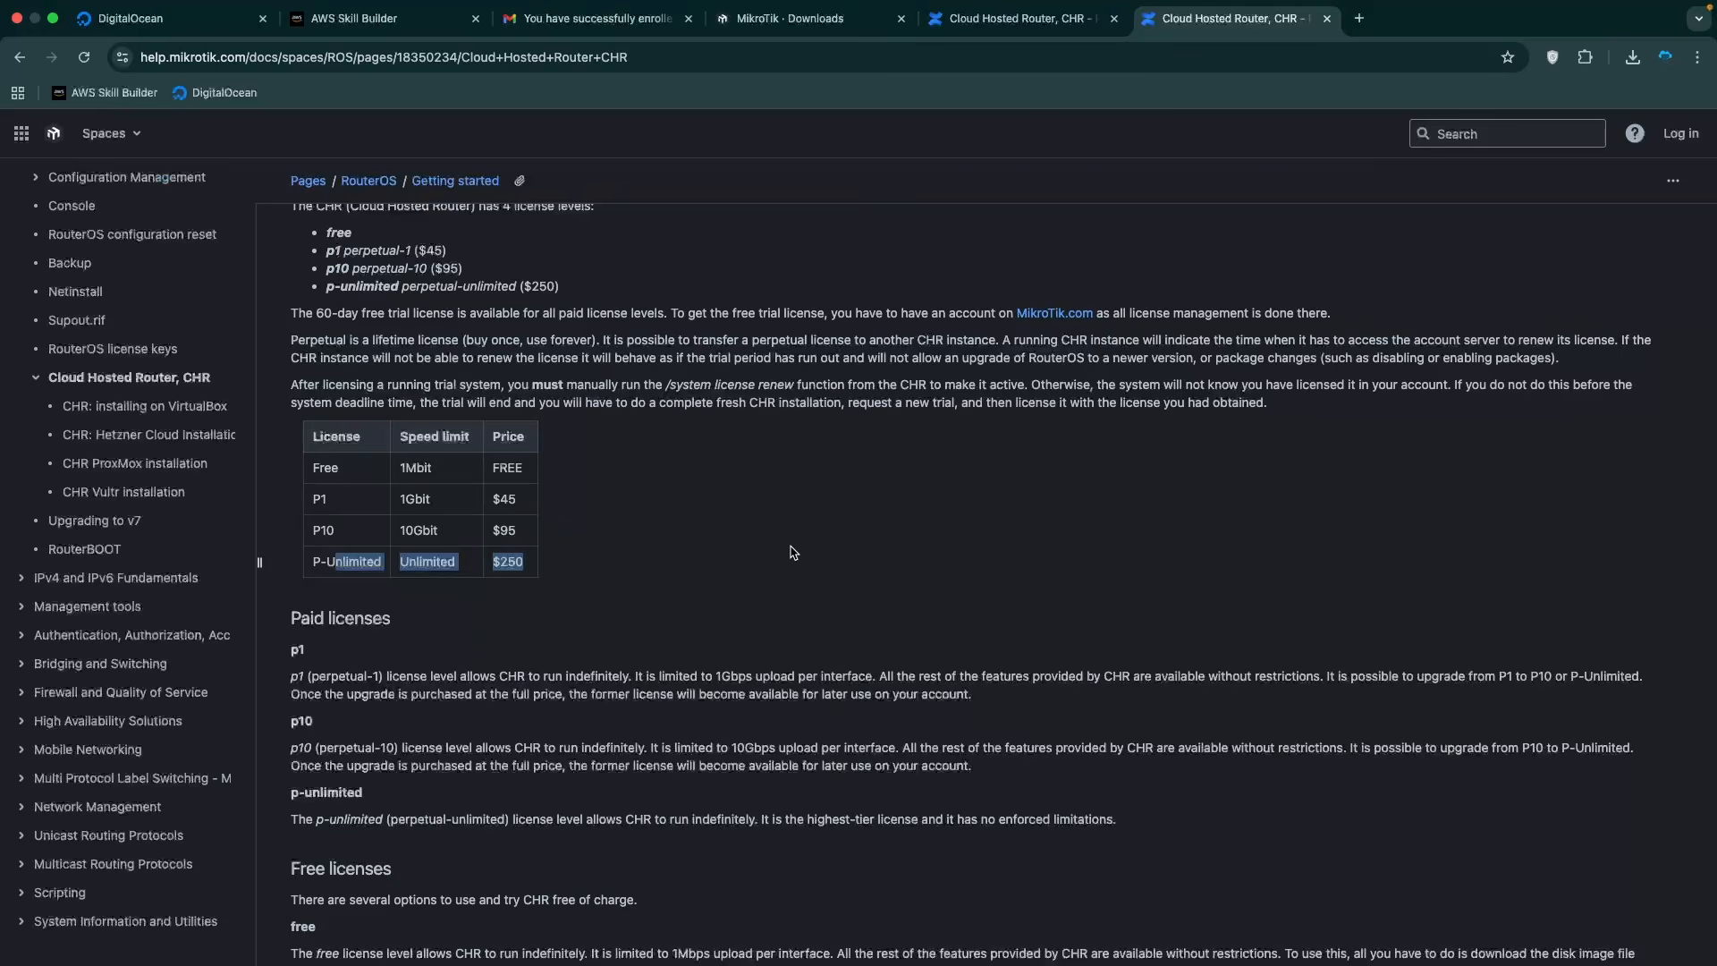
pyautogui.hotkey('ctrl', 'Right')
pyautogui.hotkey('ctrl', 'Right')
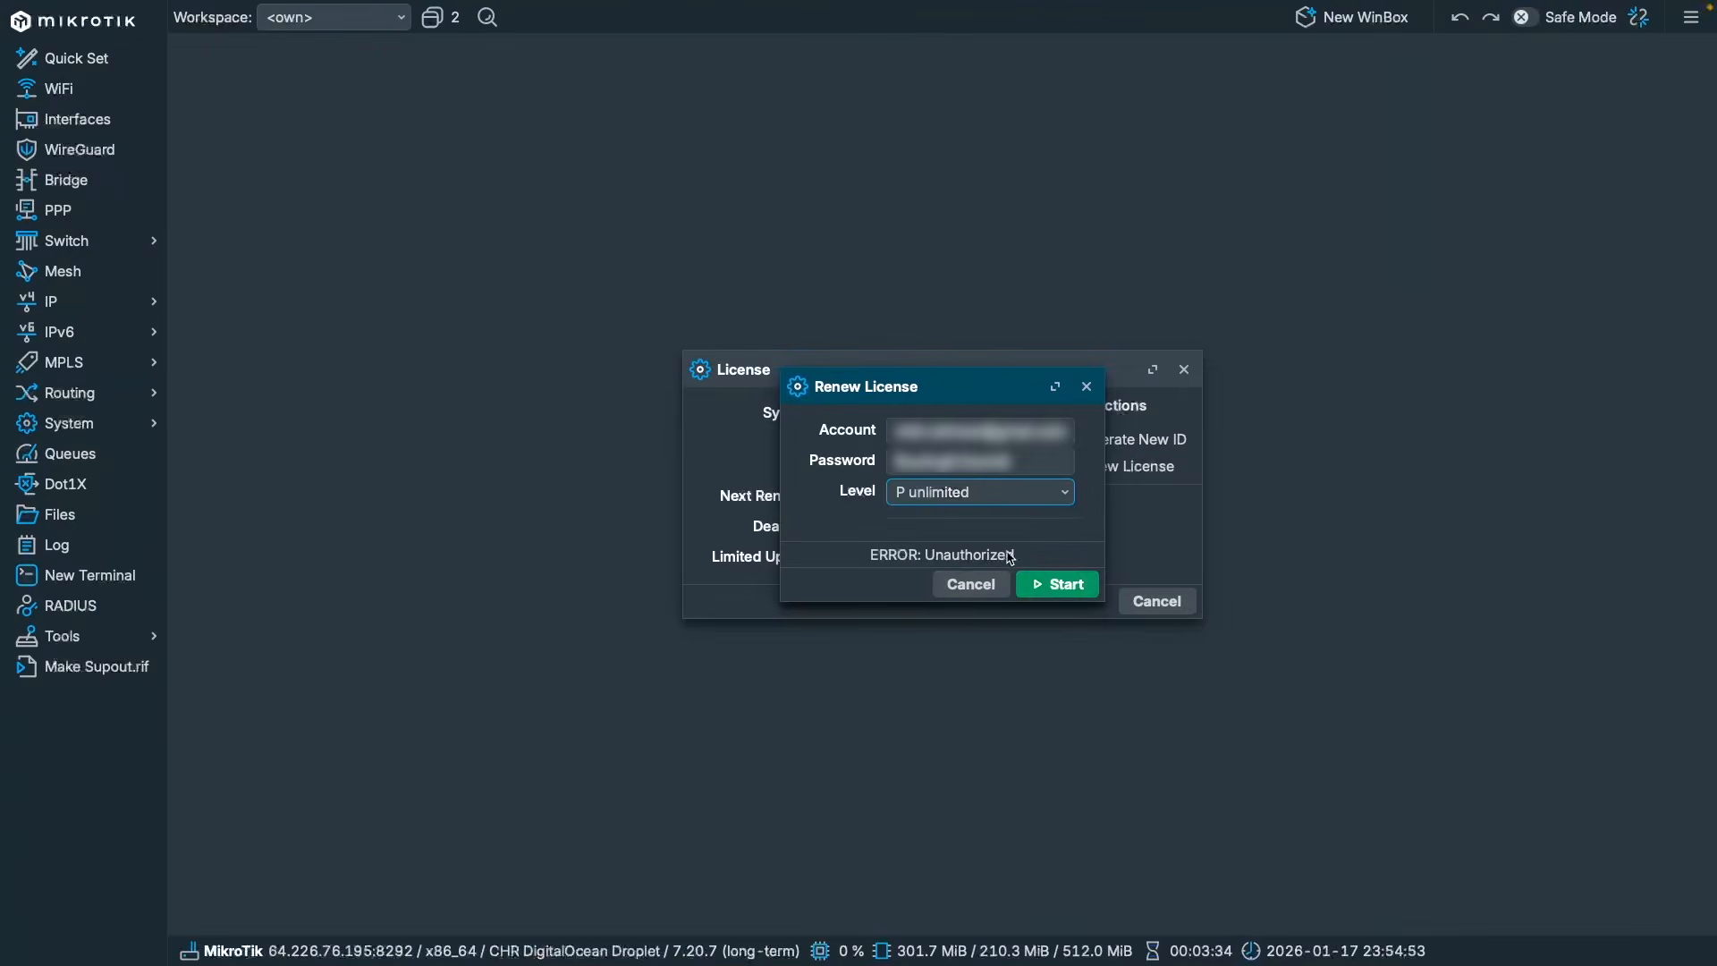
pyautogui.click(1023, 460)
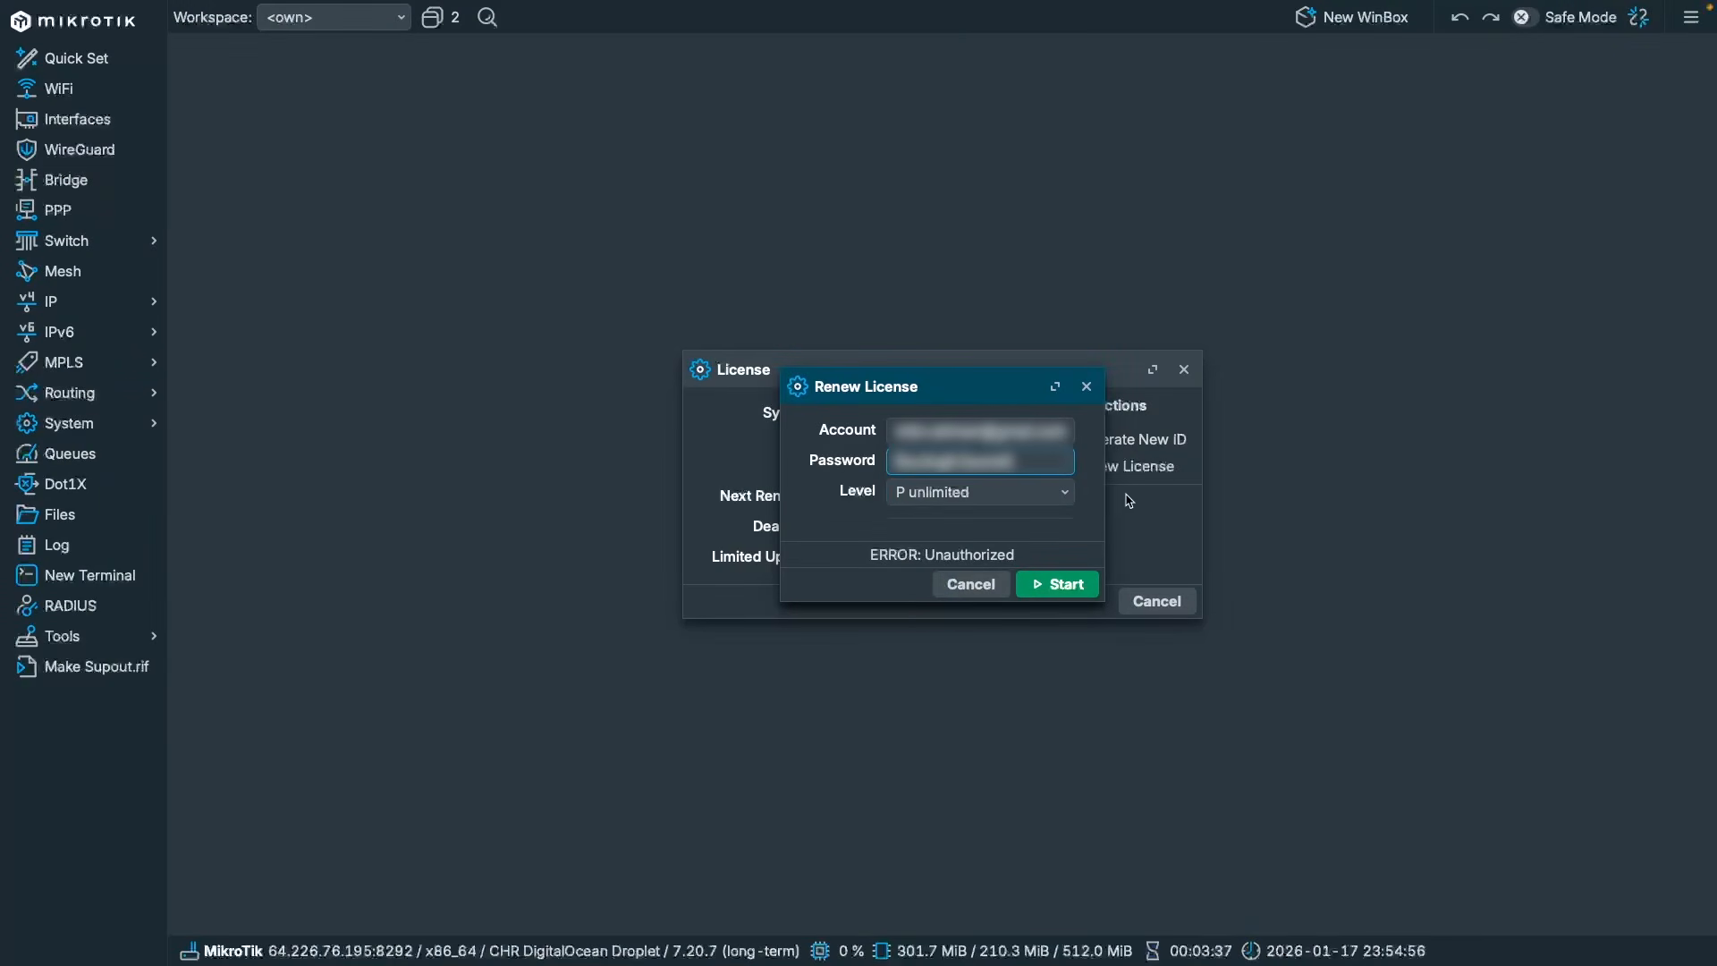
pyautogui.click(1058, 584)
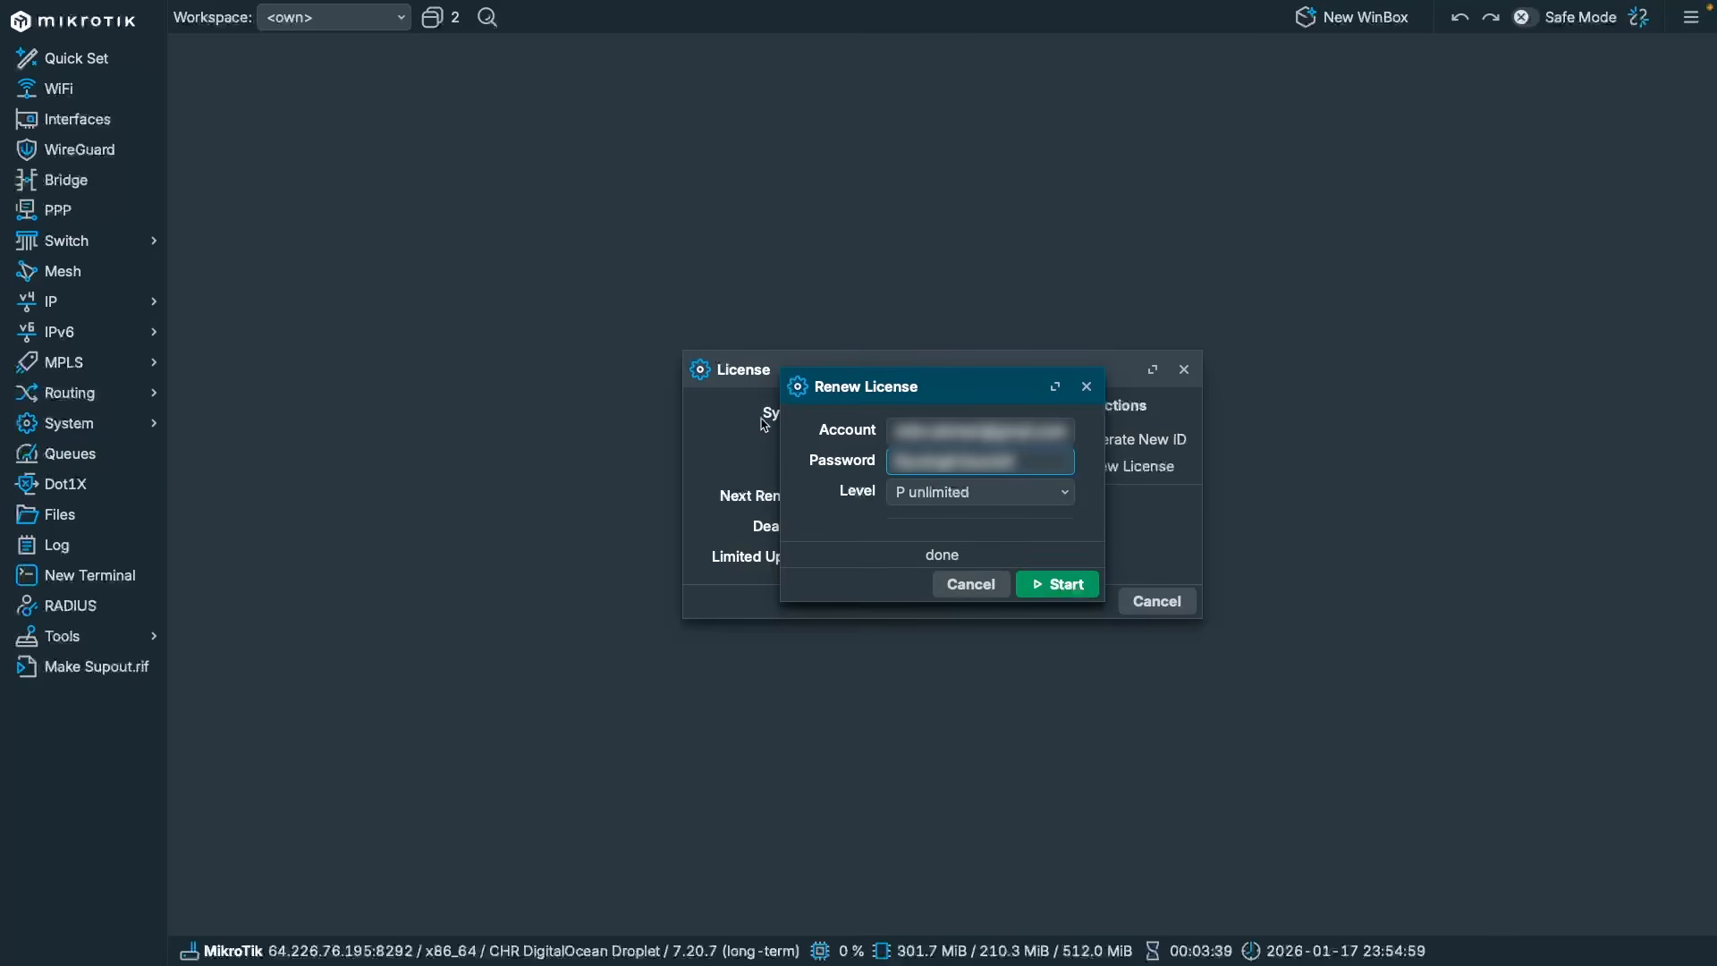
pyautogui.click(1086, 386)
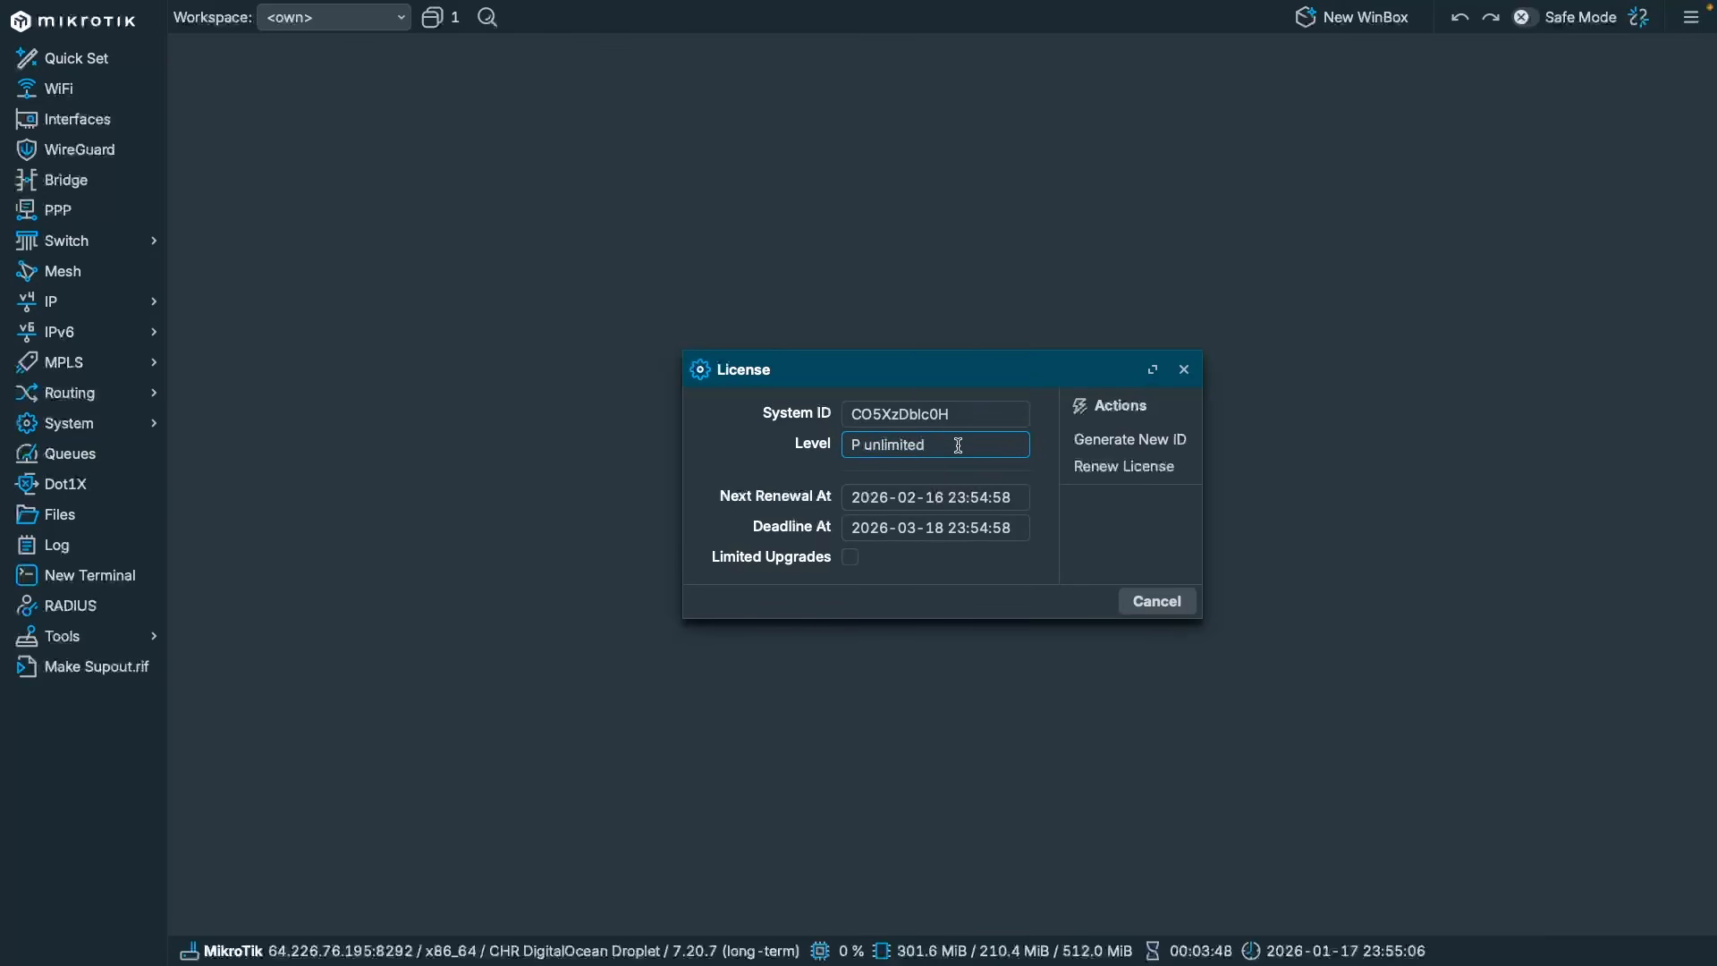
pyautogui.press('Escape')
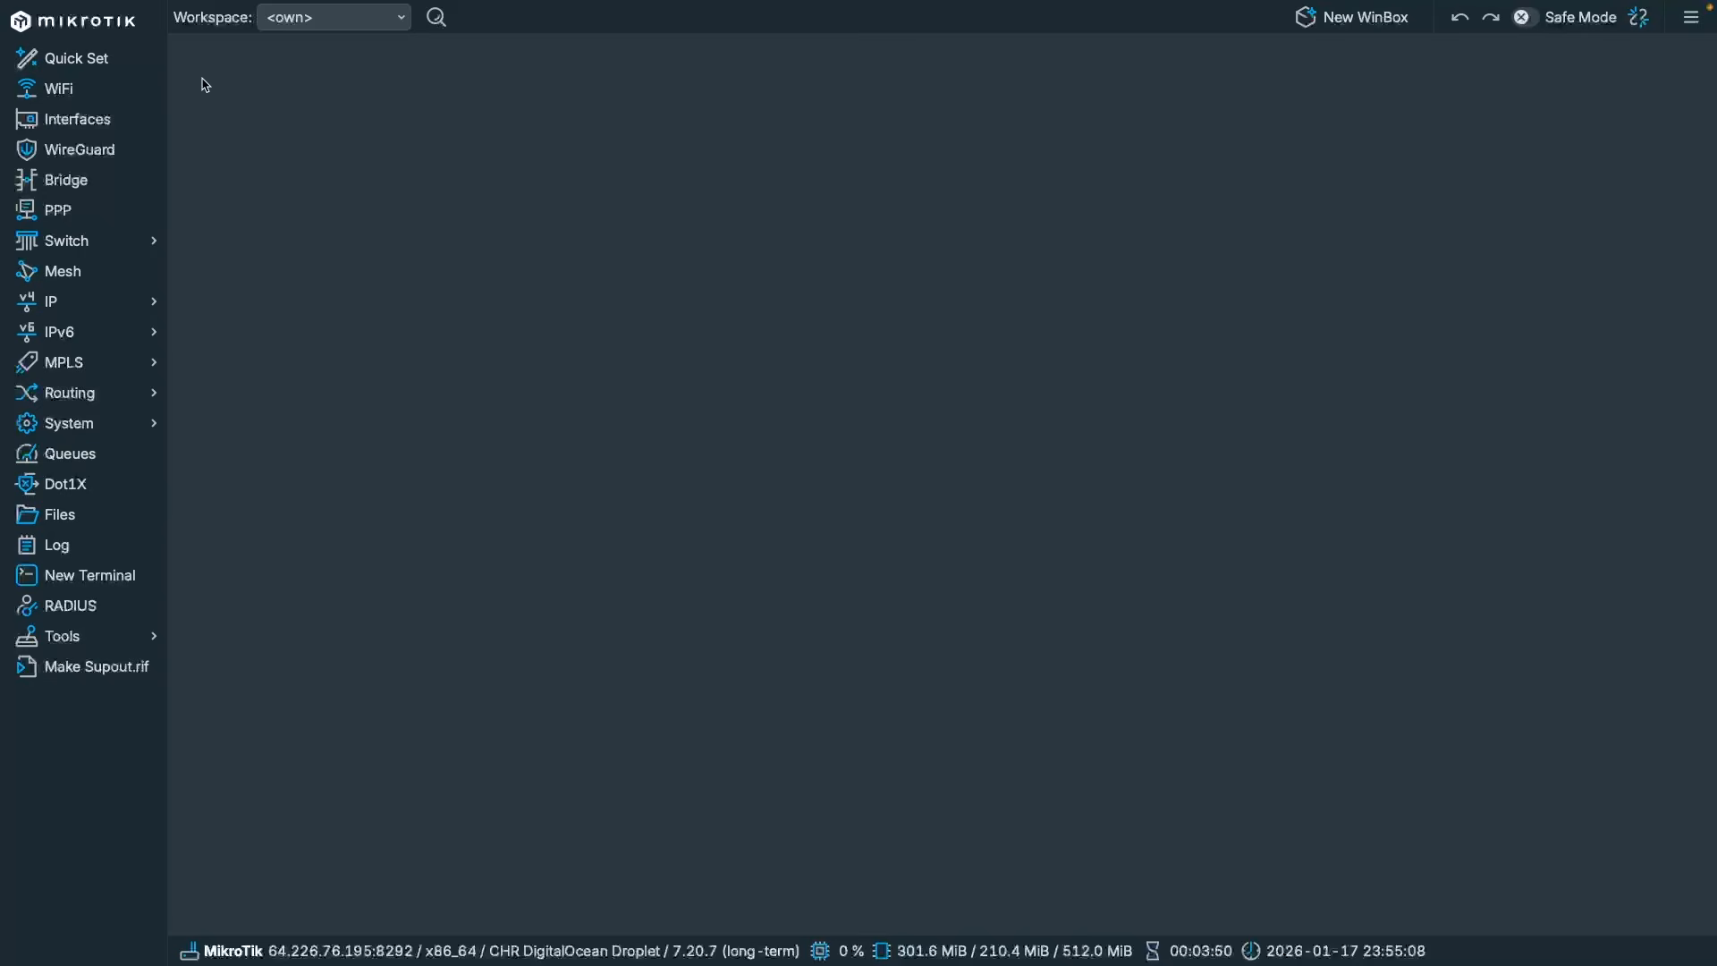
# In a new terminal, ping 1.1.1.1 and msn.com to verify internet connectivity.
pyautogui.click(124, 583)
pyautogui.write('n')
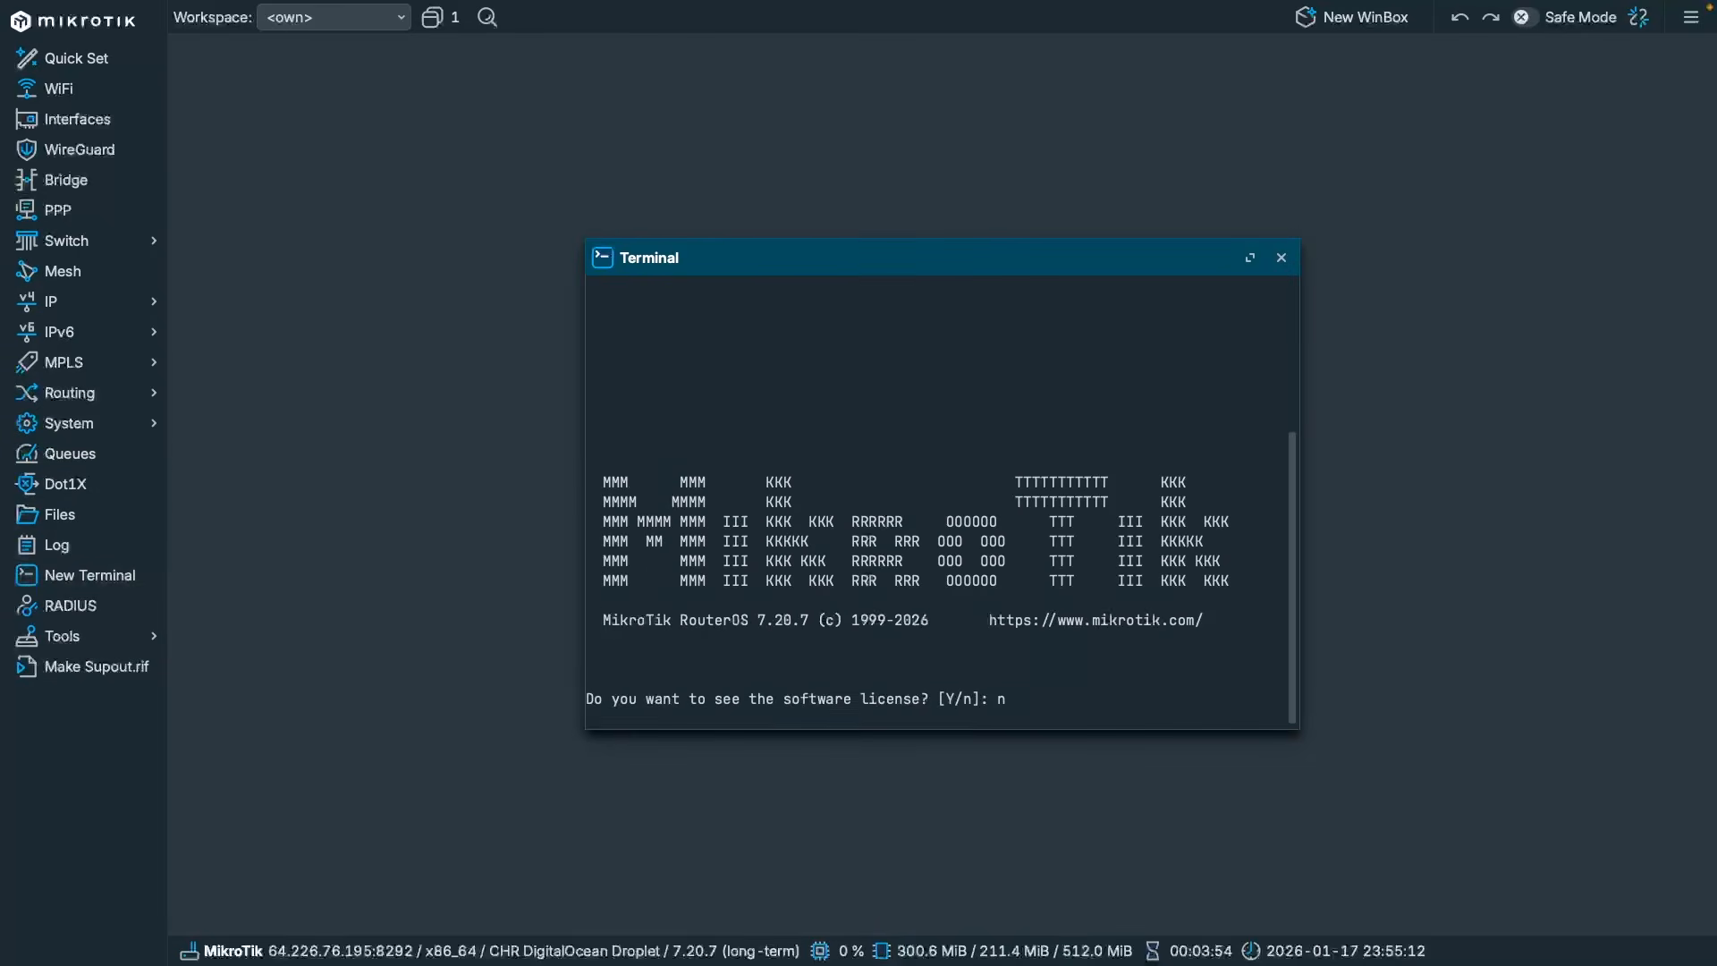
pyautogui.hotkey('ctrl', 'l')
pyautogui.write('p')
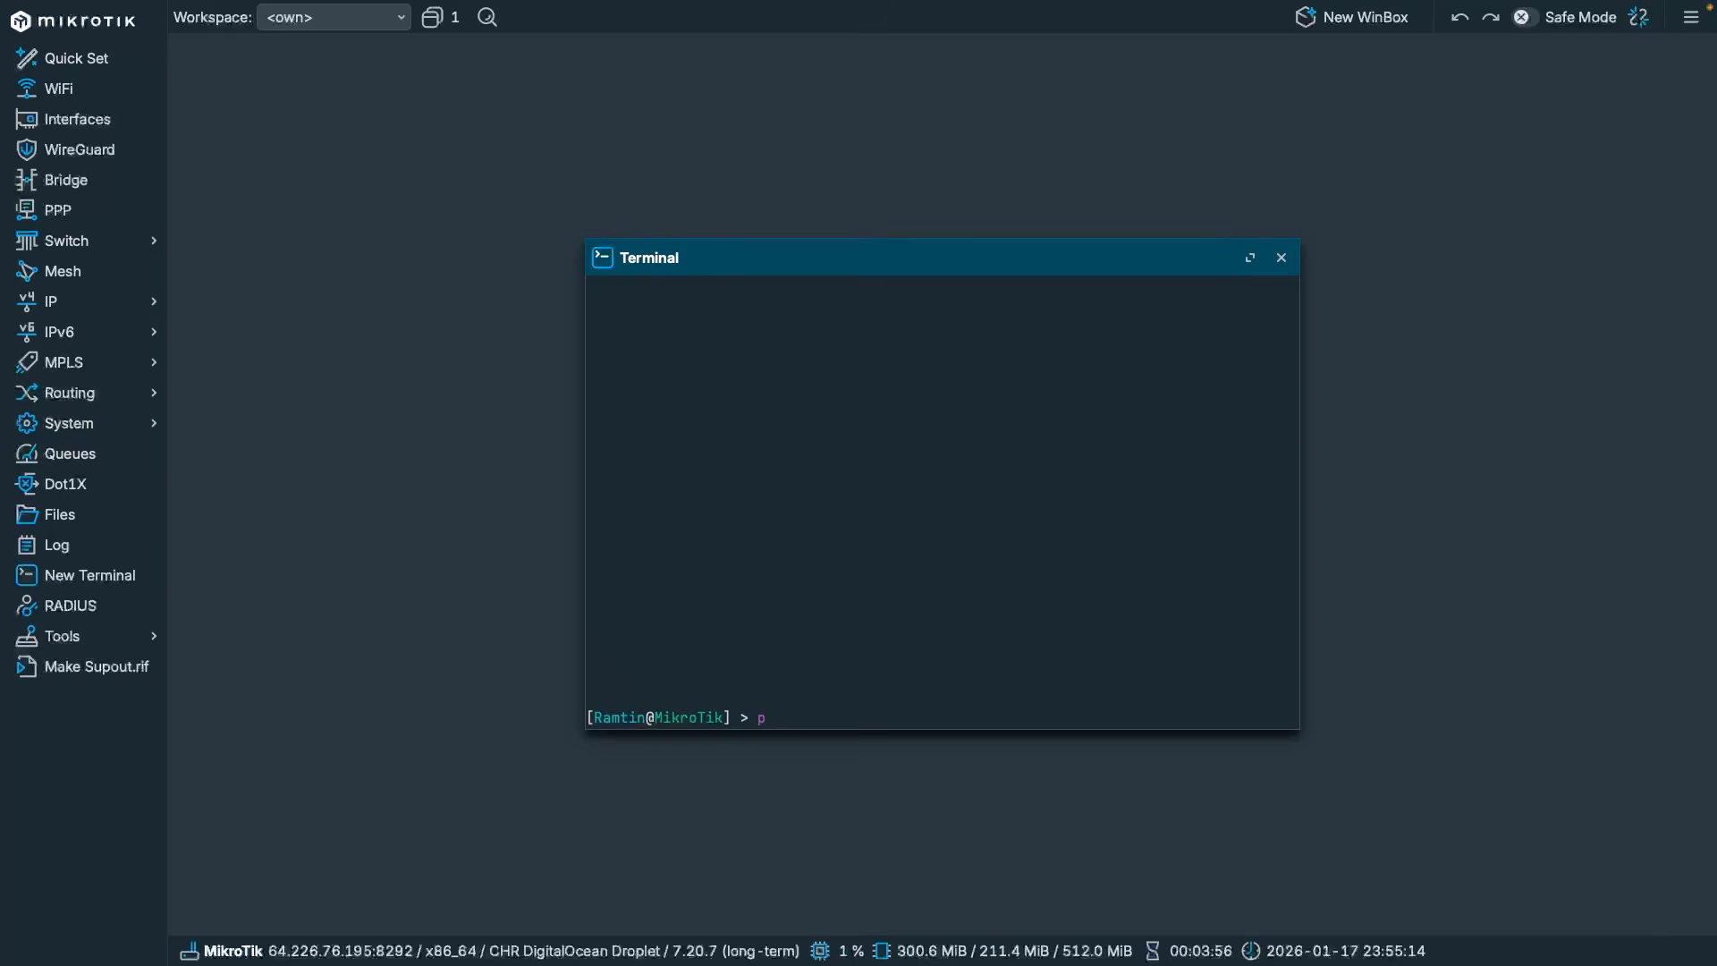
pyautogui.write('ing 1.1.1.1')
pyautogui.press('Return')
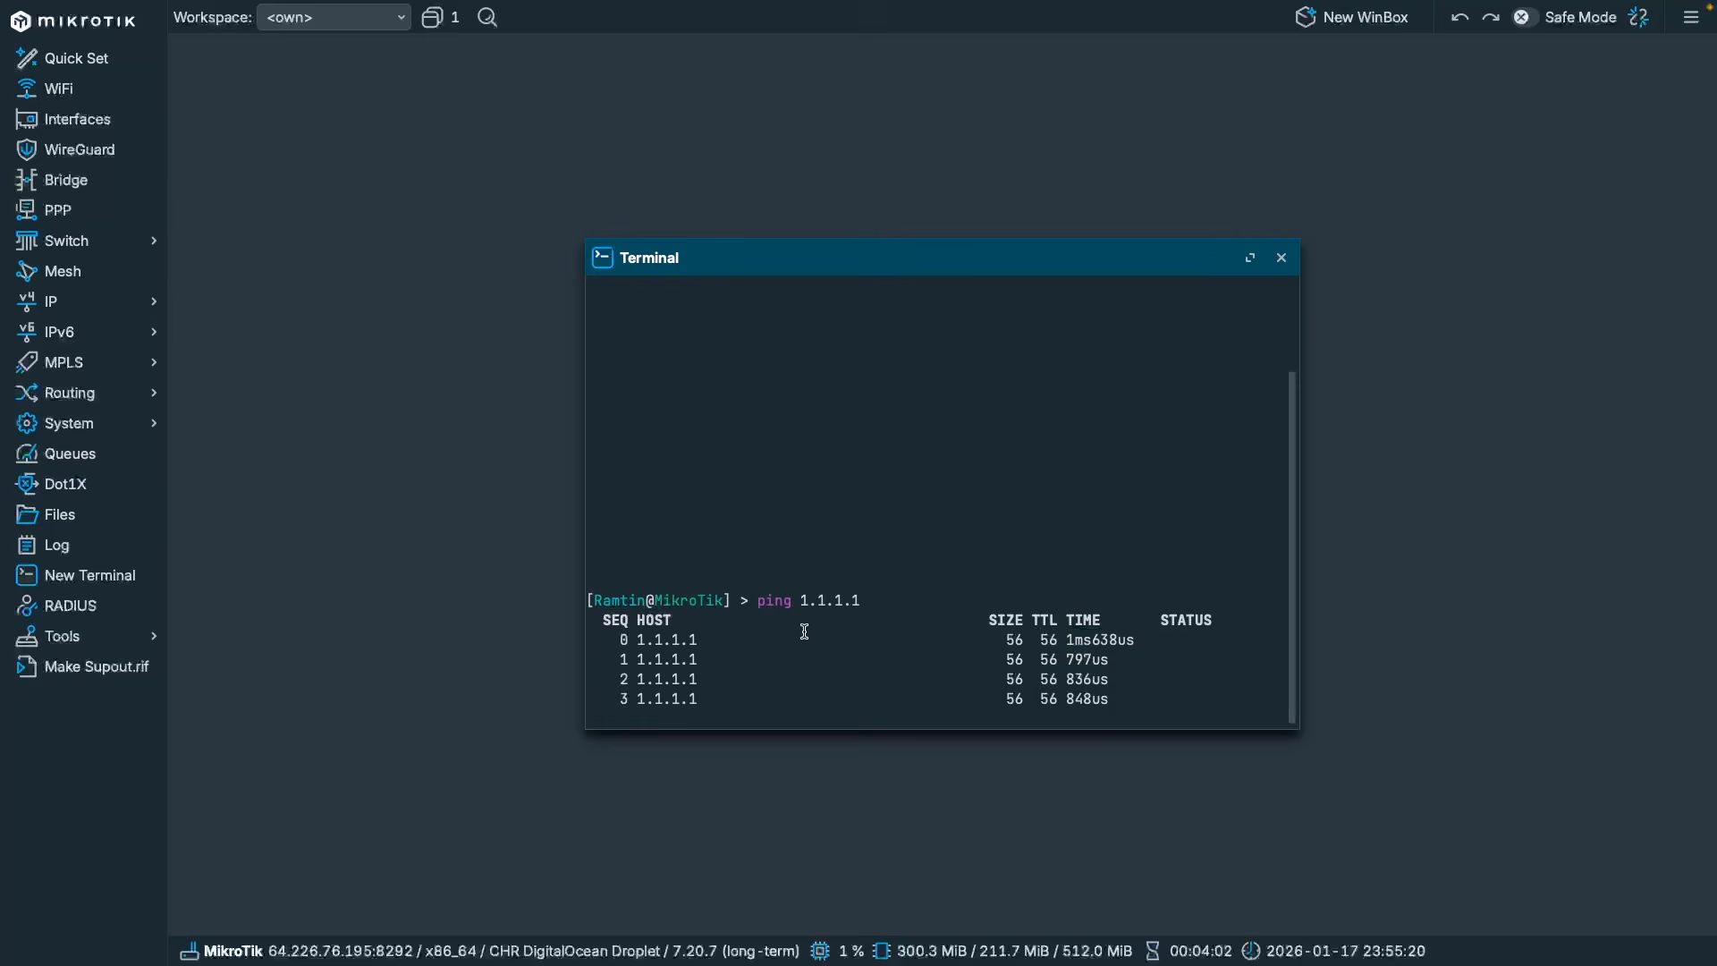
pyautogui.hotkey('ctrl', 'c')
pyautogui.press('Return')
pyautogui.press('Return')
pyautogui.press('Return')
pyautogui.press('Return')
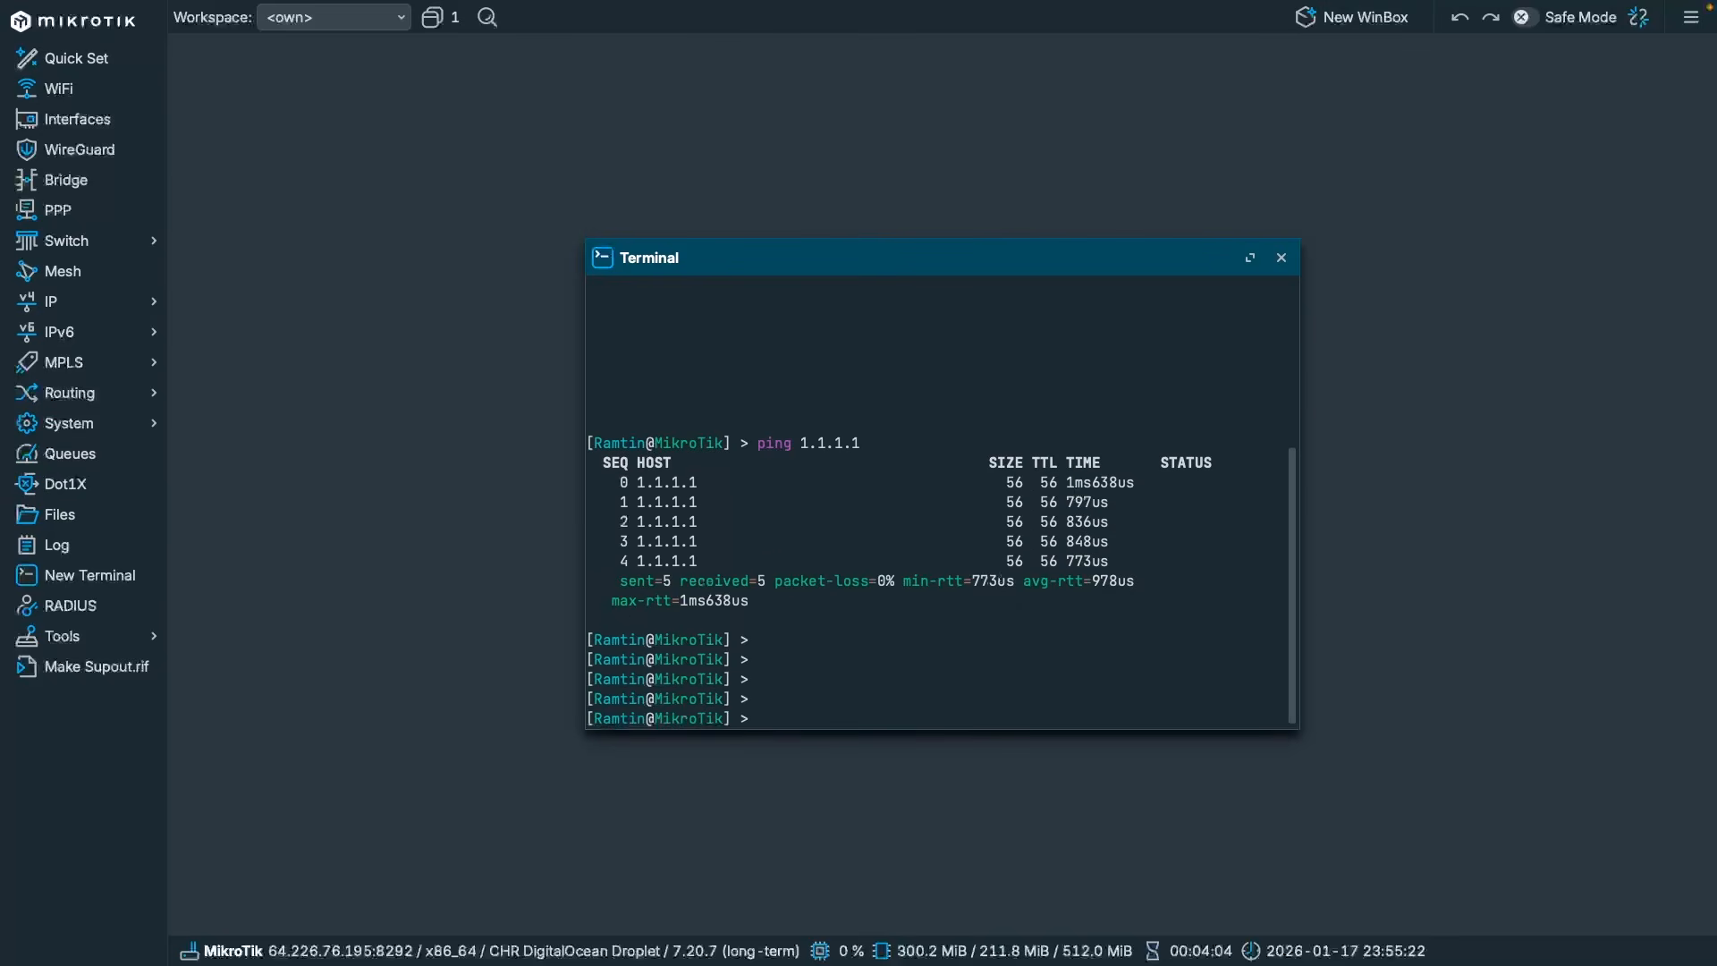
pyautogui.write('ping msn.com')
pyautogui.press('Return')
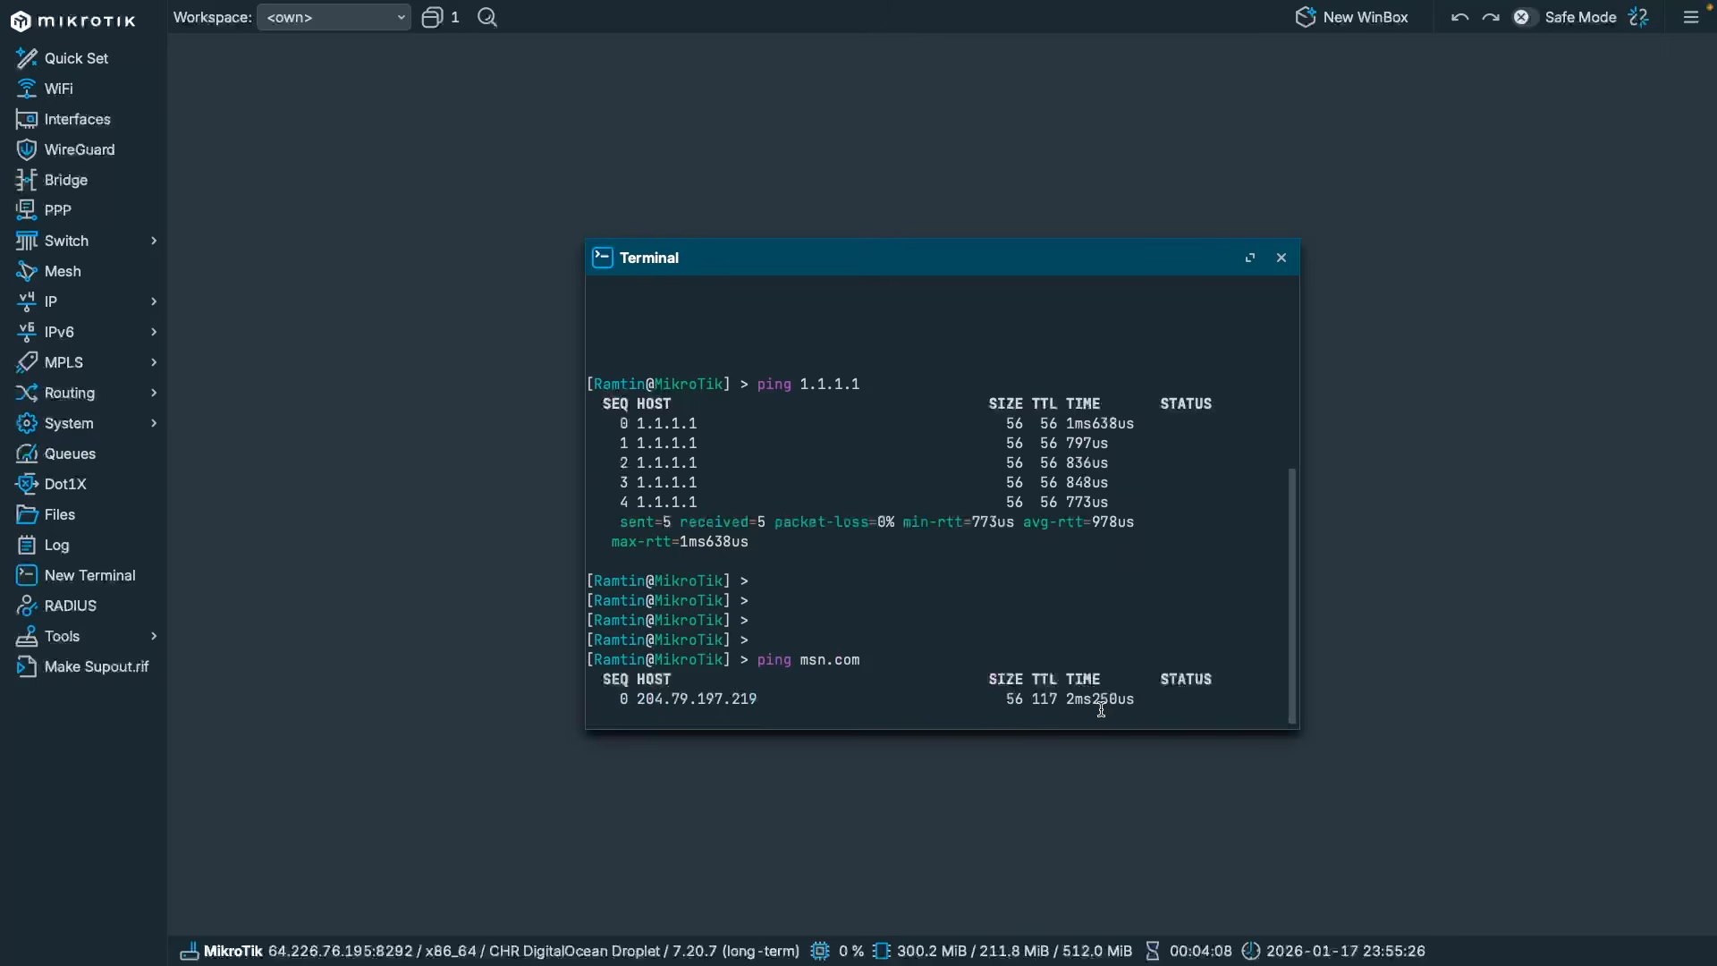
pyautogui.hotkey('ctrl', 'c')
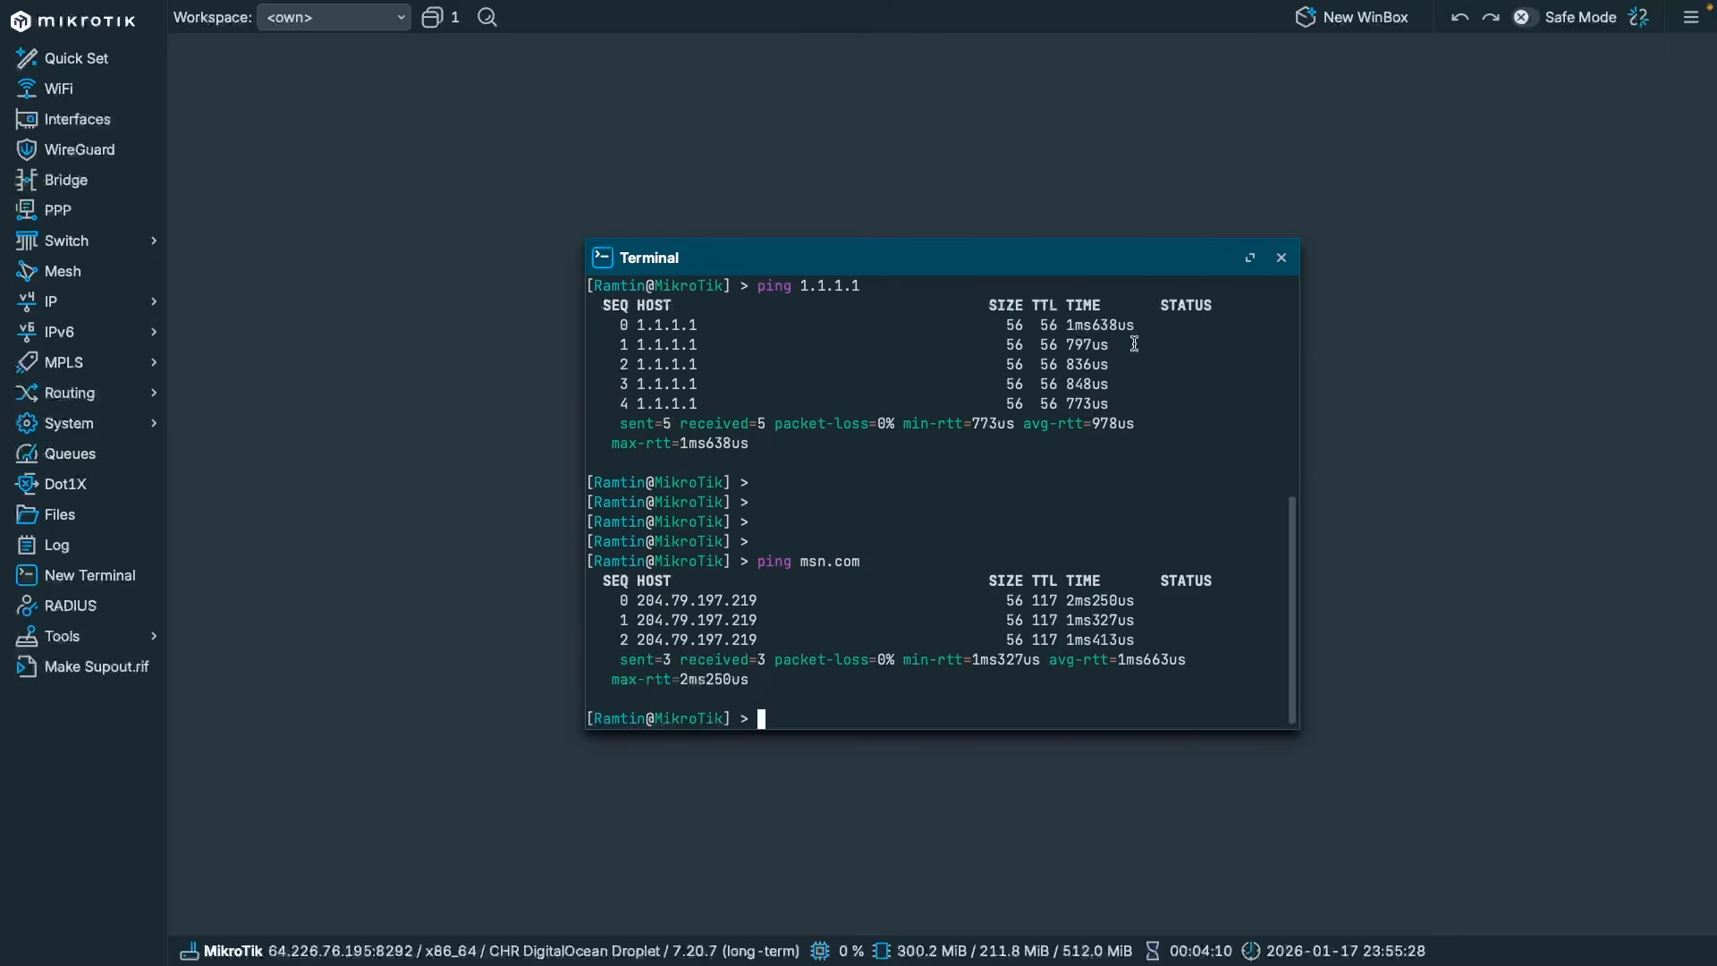
pyautogui.press('Return')
pyautogui.press('Return')
# Clear the terminal and run export to show the router configuration.
pyautogui.hotkey('ctrl', 'l')
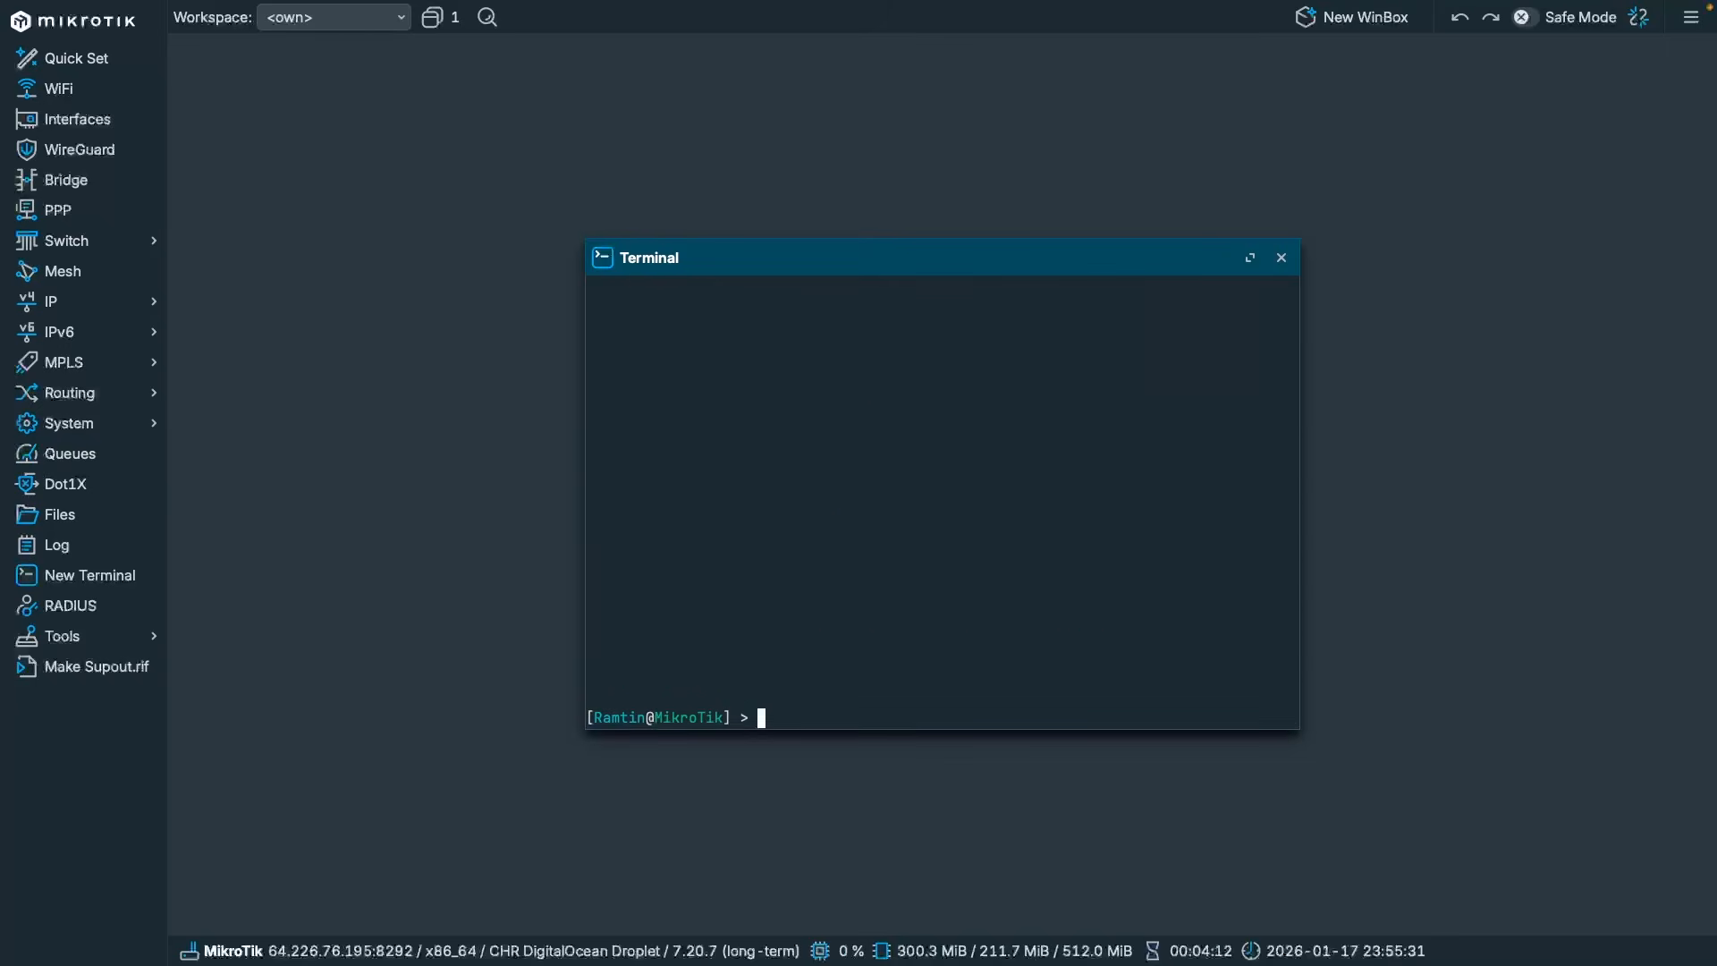
pyautogui.write('export')
pyautogui.press('Return')
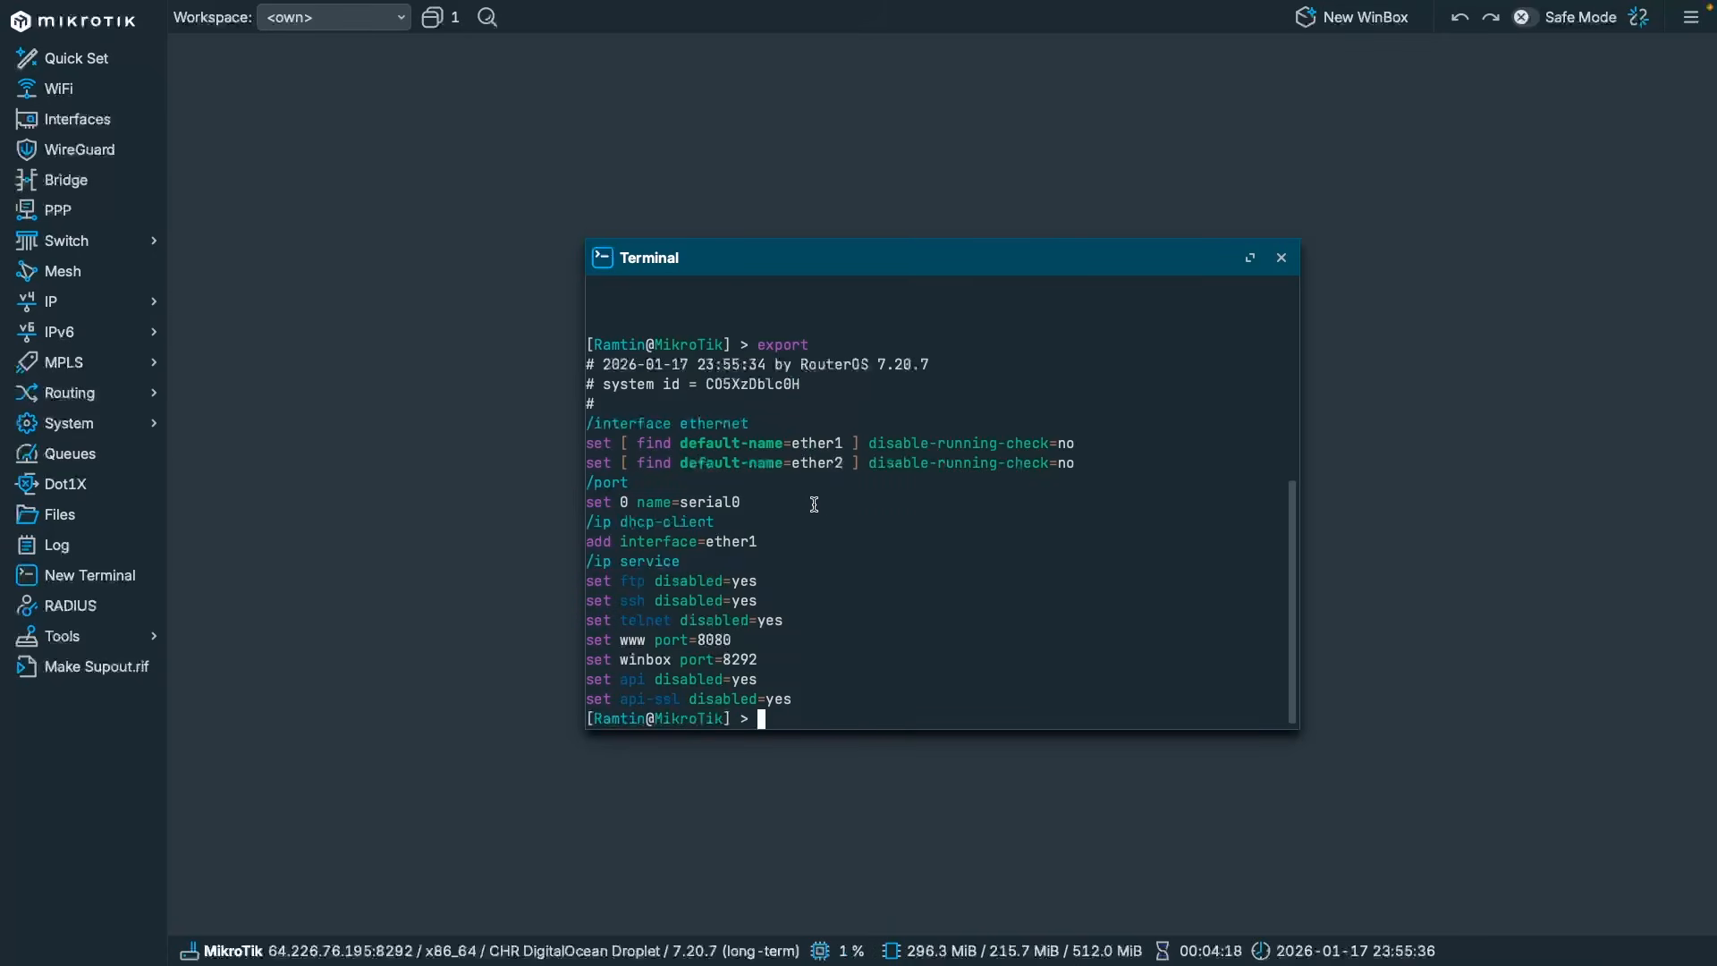
pyautogui.doubleClick(753, 542)
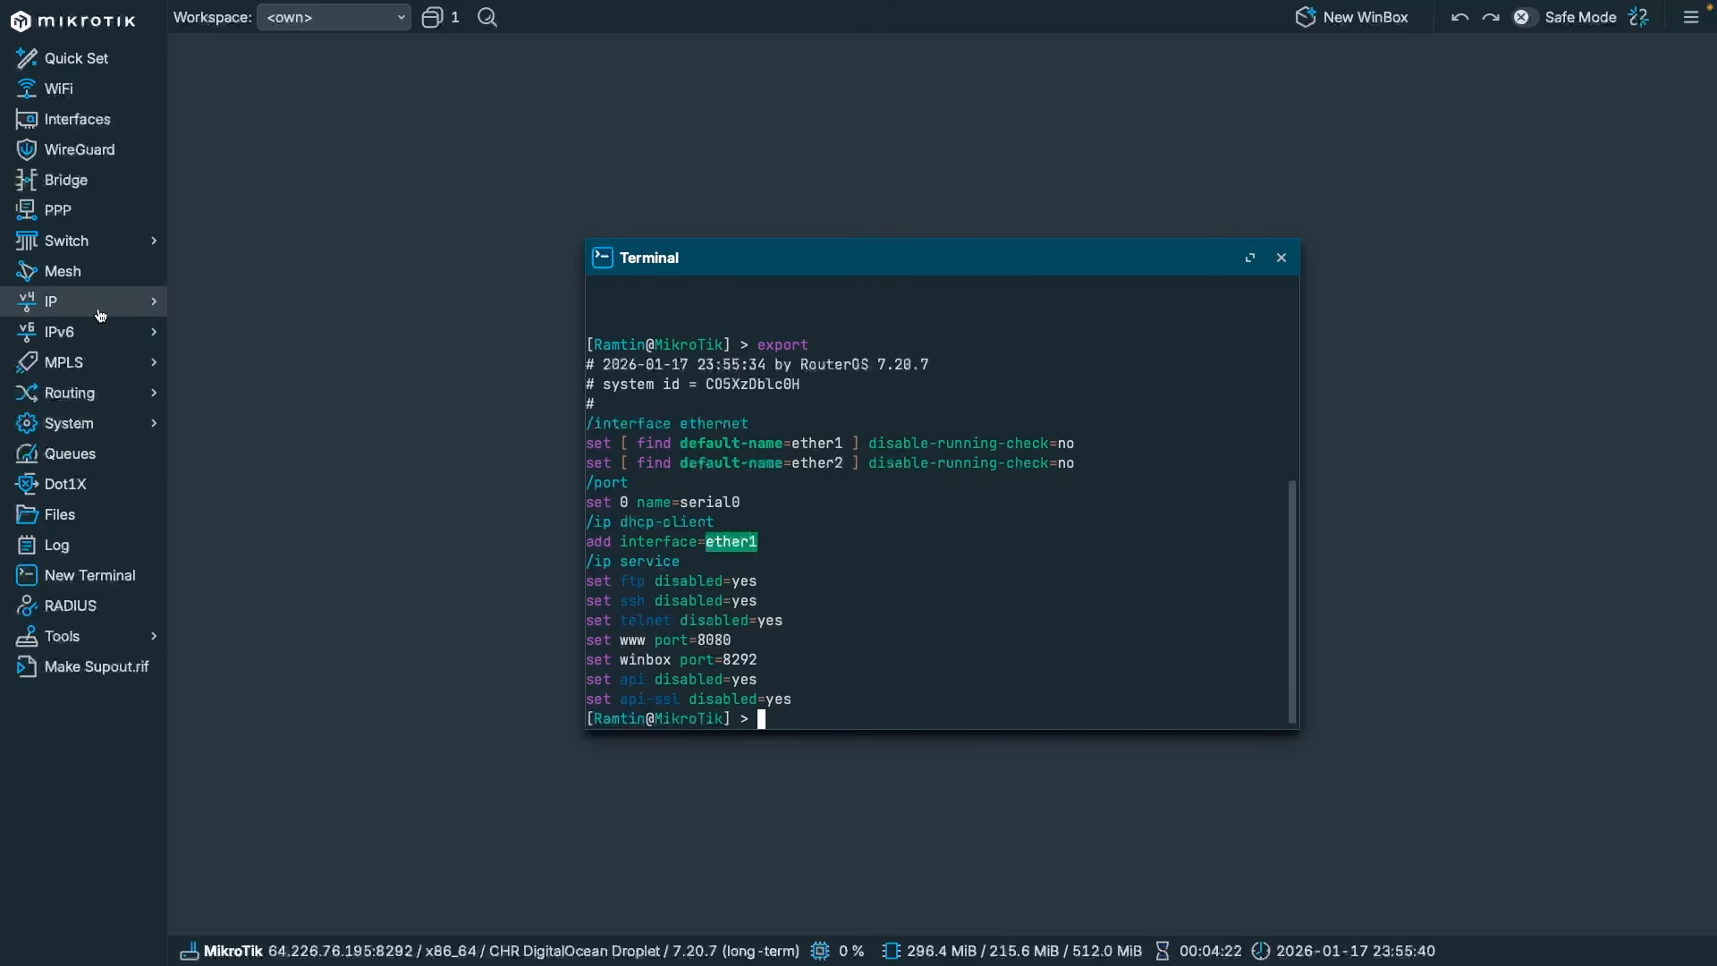
# Review the ether1 and ether2 entries in the Interfaces list, then close it.
pyautogui.click(105, 121)
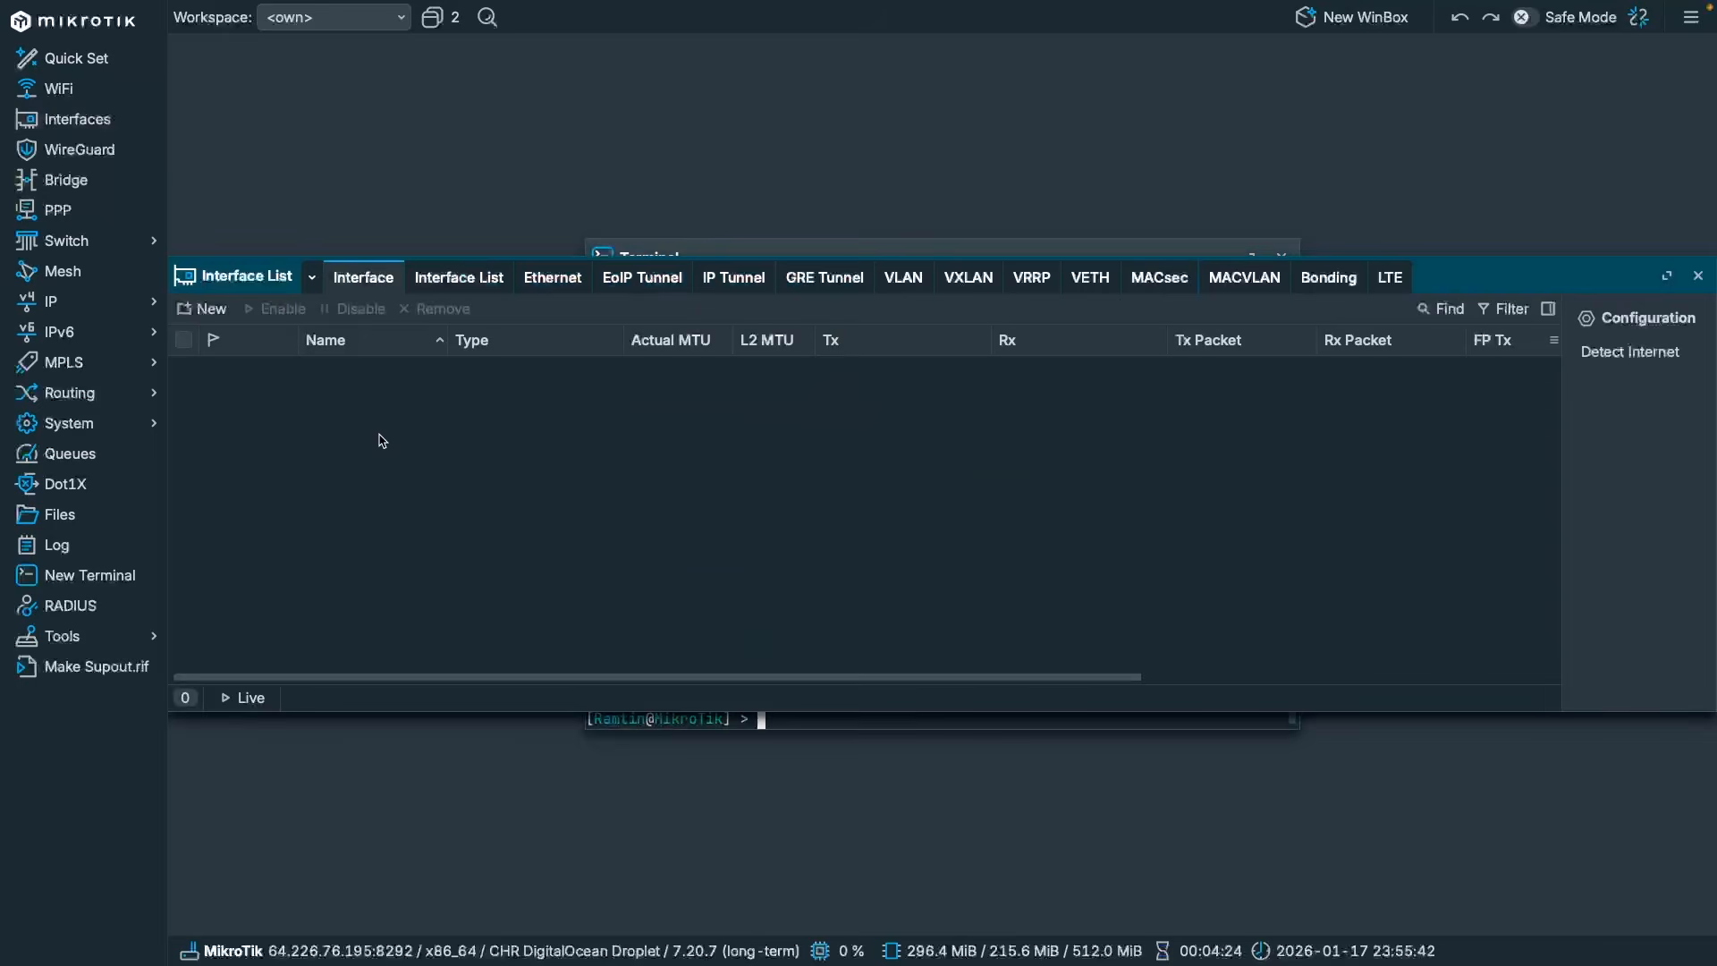
pyautogui.click(340, 374)
pyautogui.click(375, 393)
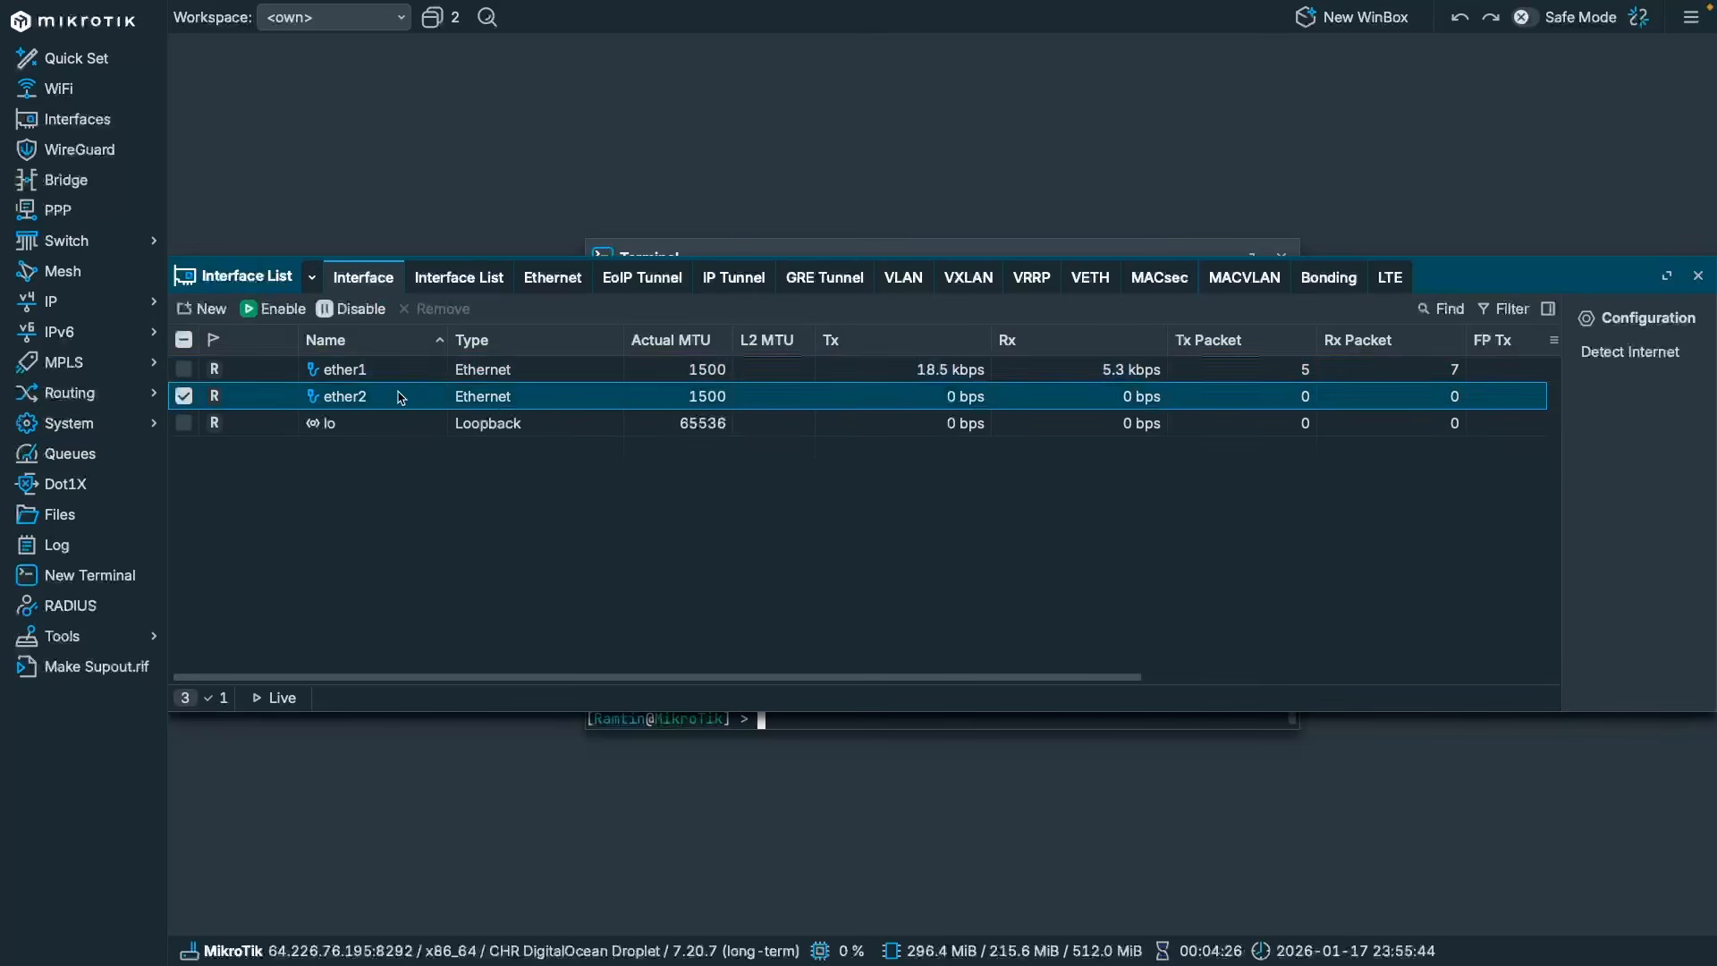
pyautogui.click(364, 378)
pyautogui.click(386, 395)
pyautogui.click(352, 380)
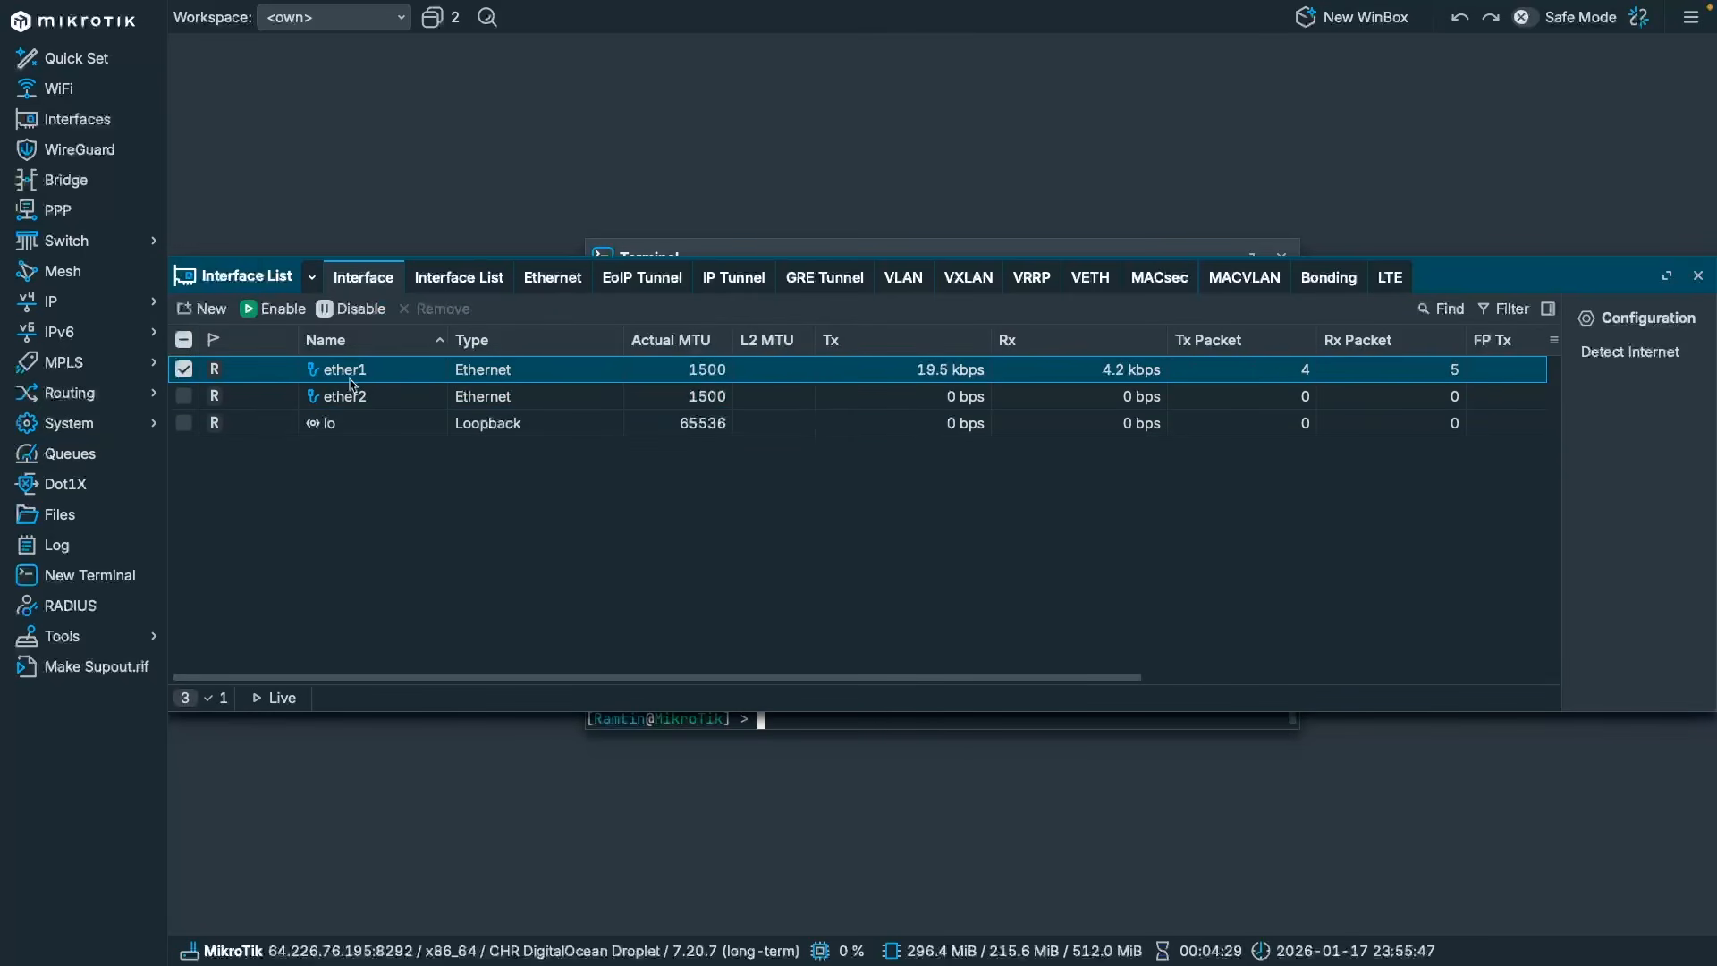
pyautogui.press('Escape')
# Show IP Addresses and widen the Address column to reveal 64.226.76.195/20 on ether1.
pyautogui.click(107, 306)
pyautogui.click(211, 328)
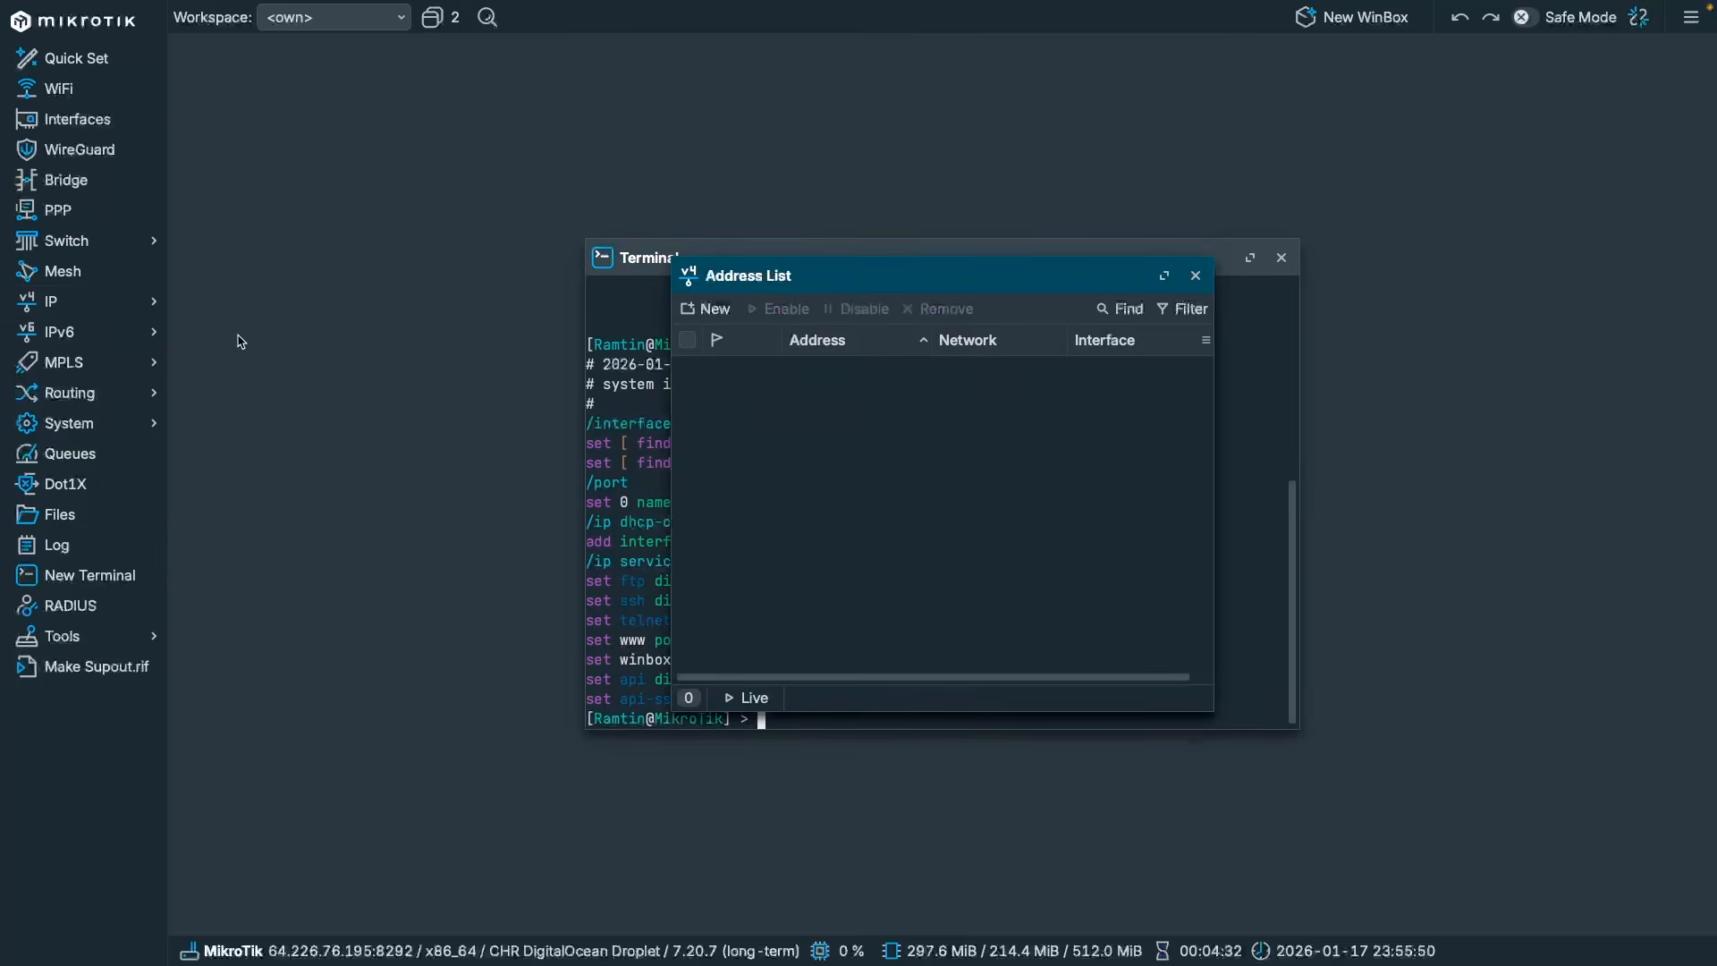
pyautogui.click(859, 374)
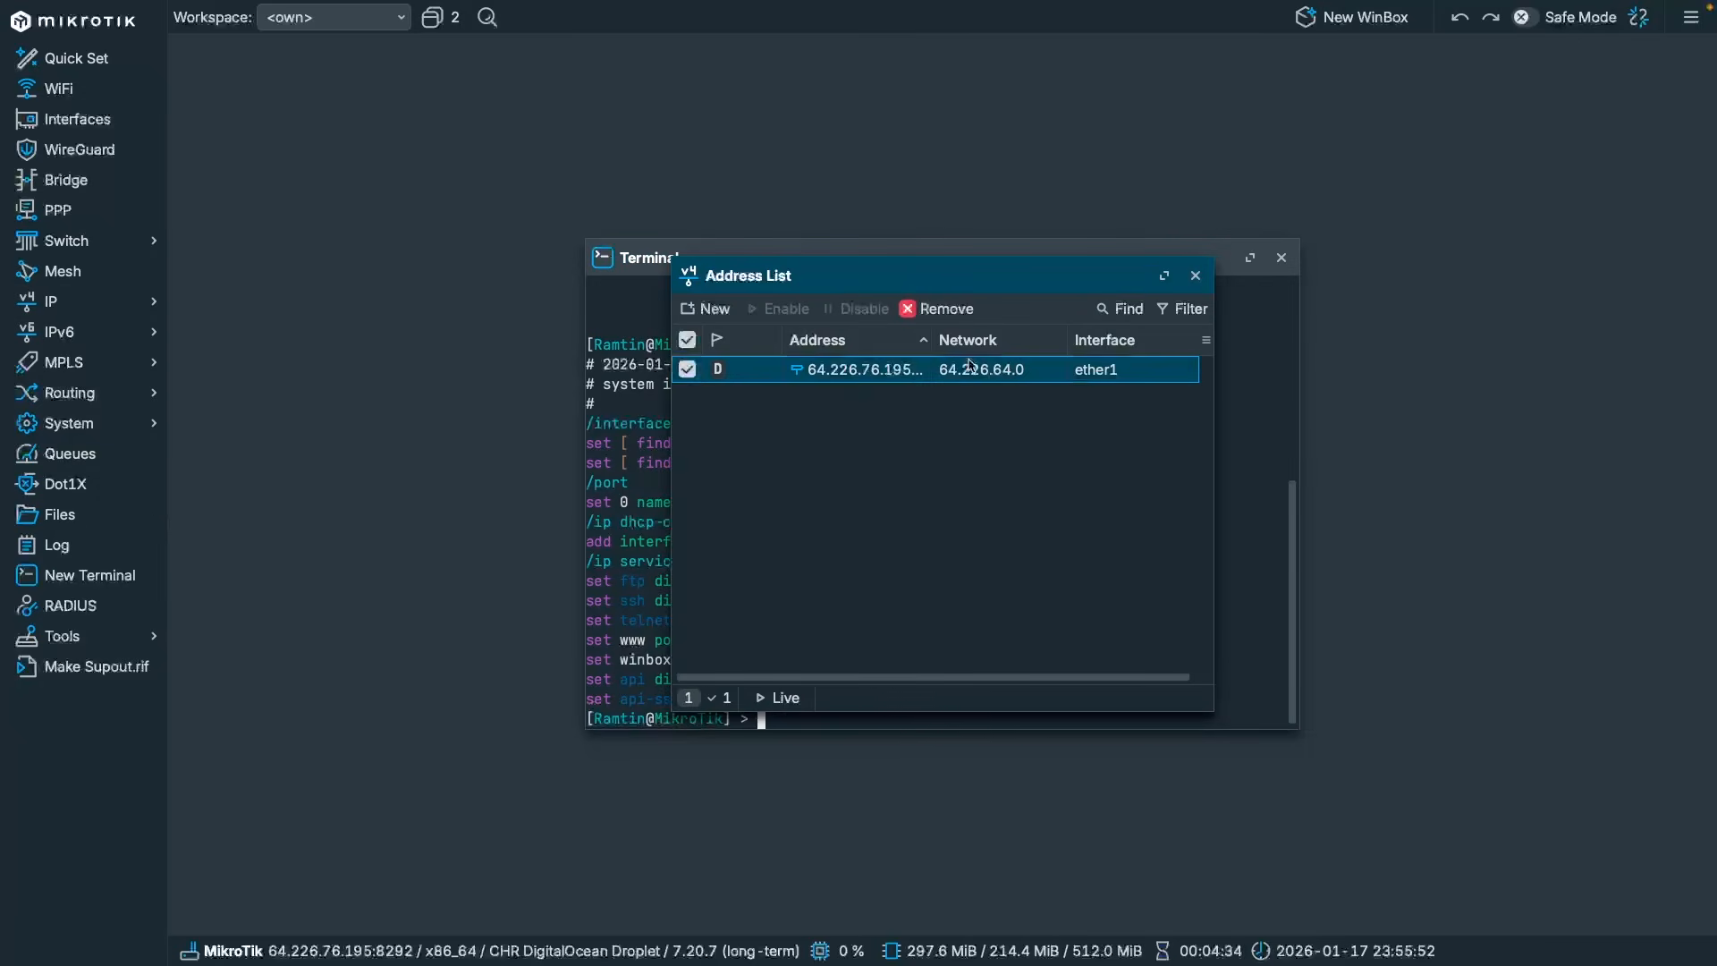
pyautogui.moveTo(930, 342); pyautogui.dragTo(958, 342)
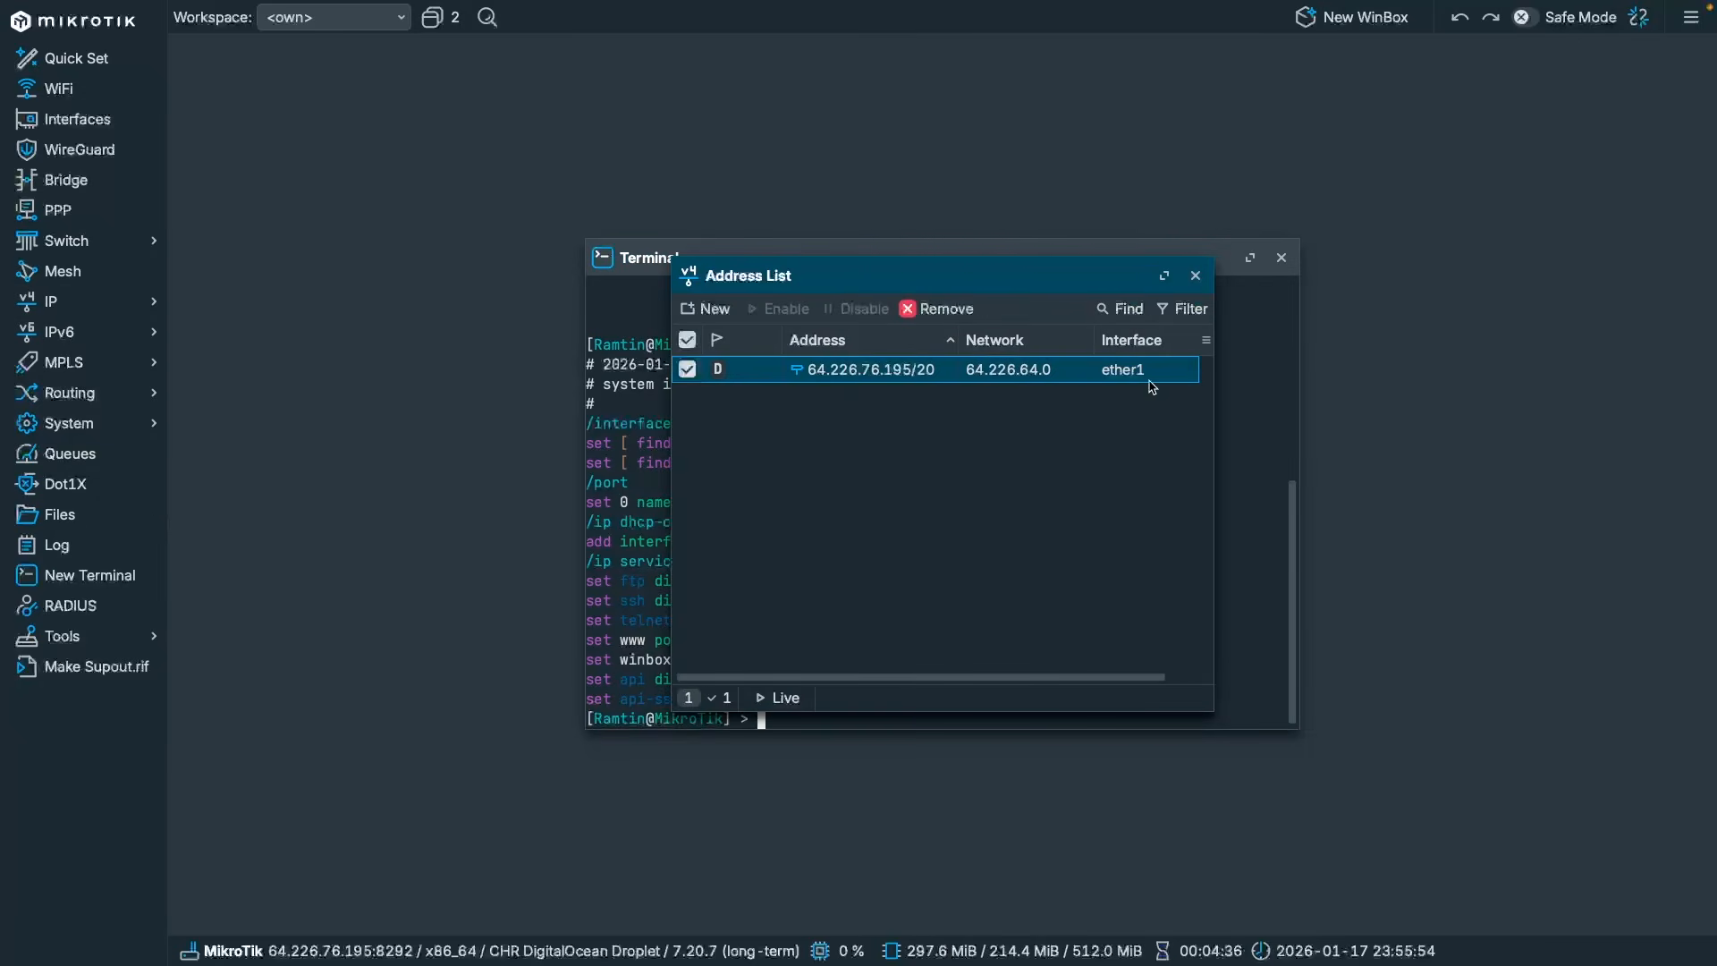